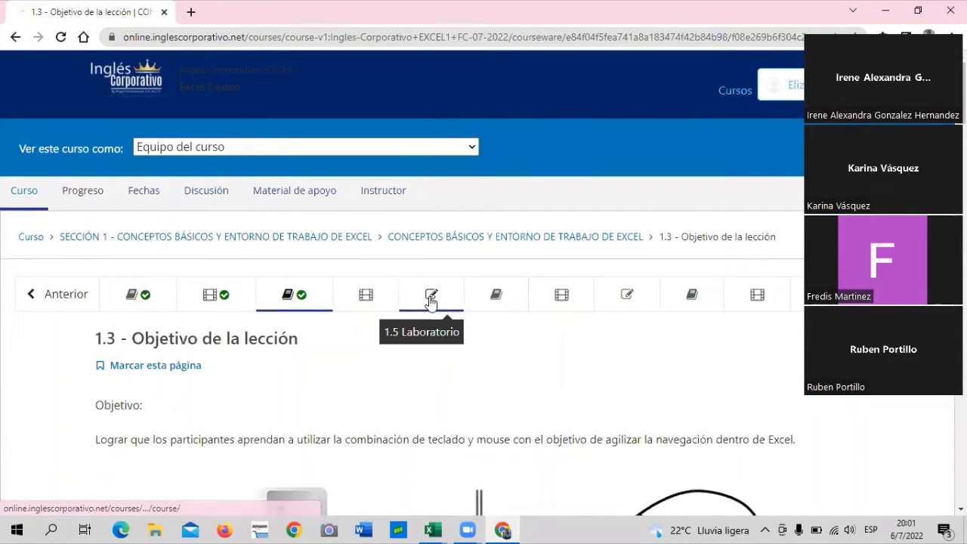
Open the 1.5 Laboratorio unit and scroll through the Laboratorio 1.1 multiple-choice questions
{"action": "left_click", "coordinate": [431, 303]}
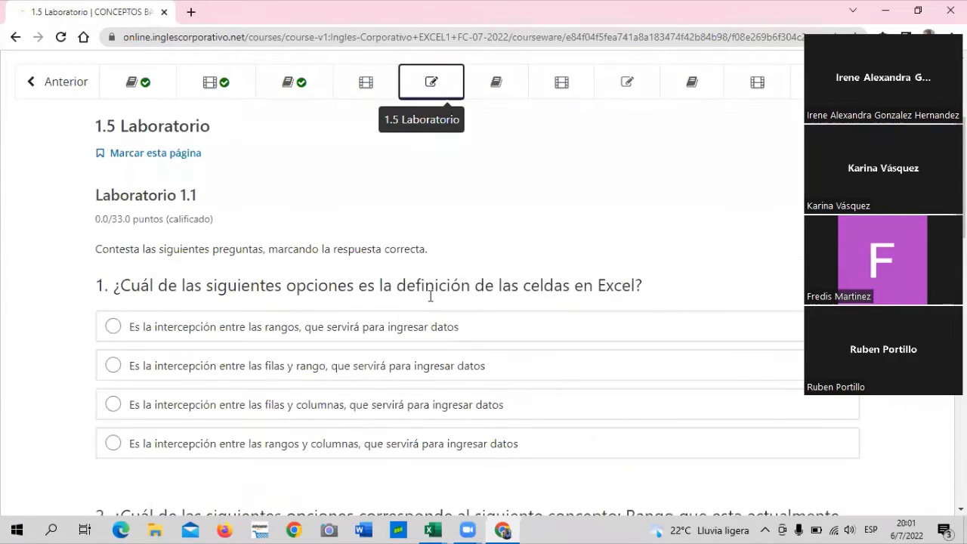
{"action": "scroll", "coordinate": [428, 296], "scroll_direction": "down", "scroll_amount": 7}
{"action": "scroll", "coordinate": [414, 363], "scroll_direction": "down", "scroll_amount": 4}
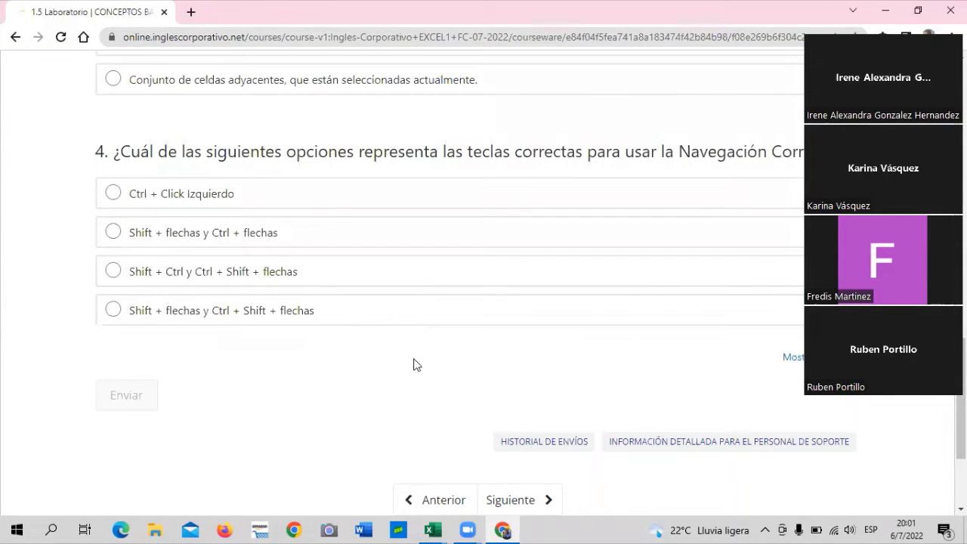
{"action": "scroll", "coordinate": [415, 365], "scroll_direction": "up", "scroll_amount": 8}
{"action": "scroll", "coordinate": [414, 359], "scroll_direction": "up", "scroll_amount": 4}
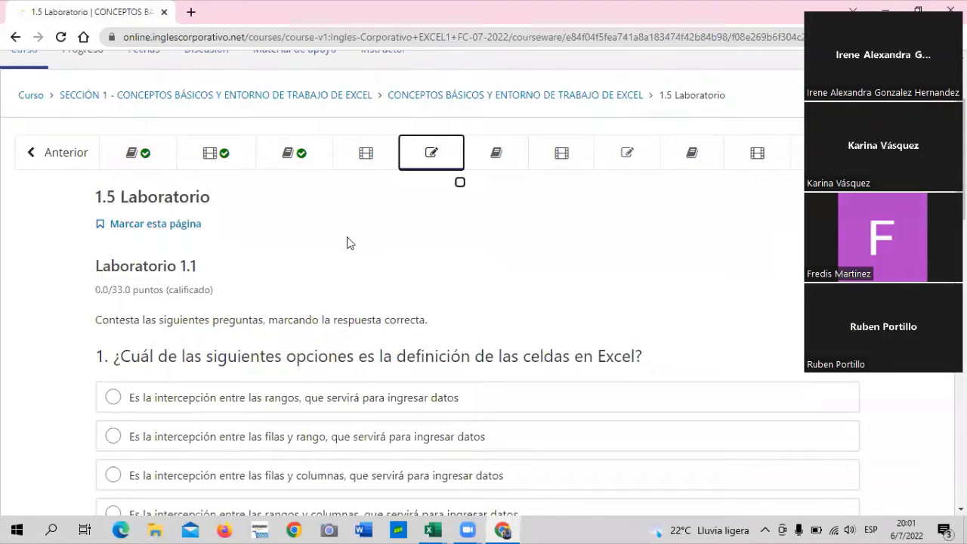
Go to the 1.3 Objetivo de la lección unit on keyboard-and-mouse navigation in Excel
{"action": "left_click", "coordinate": [354, 267]}
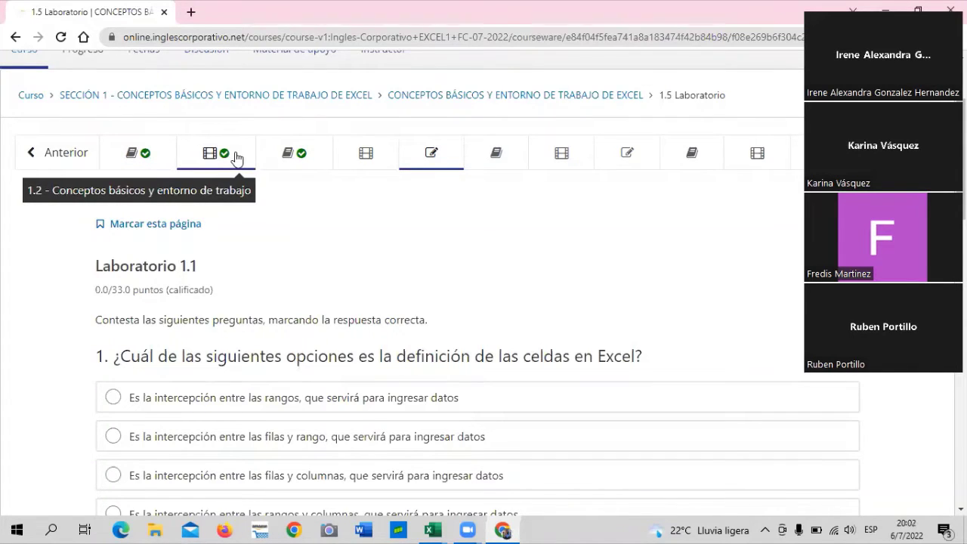
{"action": "left_click", "coordinate": [321, 147]}
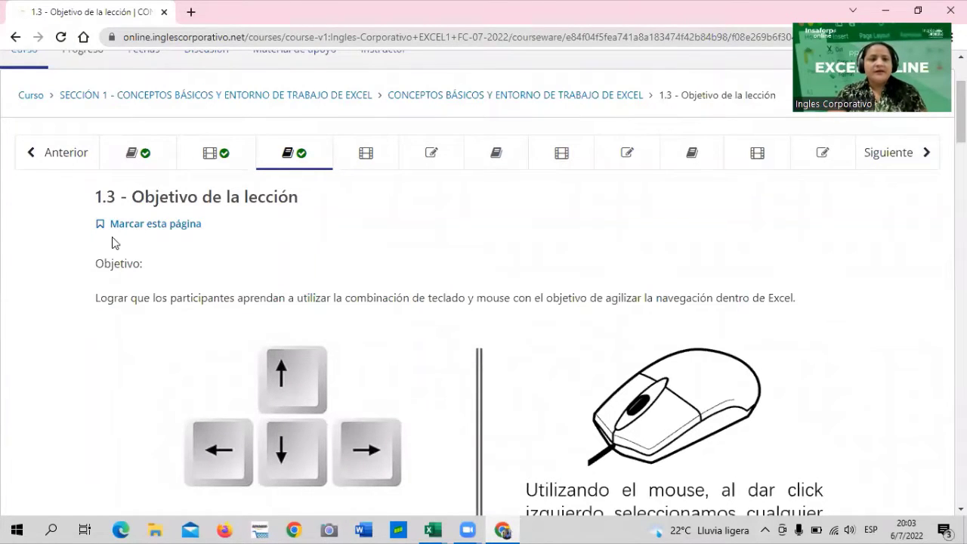
Open the 1.1 Objetivo de la lección unit and skim its '¿Qué es Excel?' panel
{"action": "left_click", "coordinate": [164, 153]}
{"action": "scroll", "coordinate": [506, 388], "scroll_direction": "down", "scroll_amount": 3}
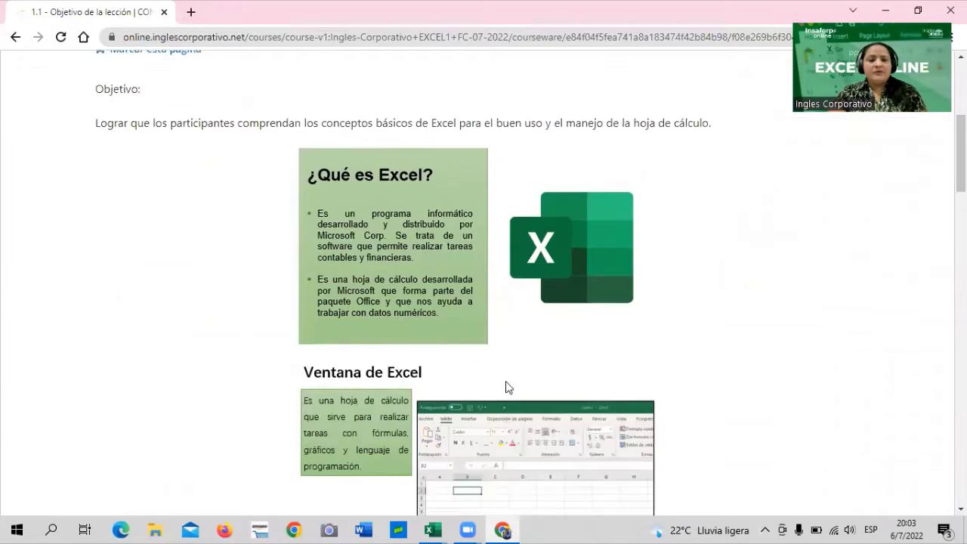
{"action": "scroll", "coordinate": [504, 386], "scroll_direction": "up", "scroll_amount": 2}
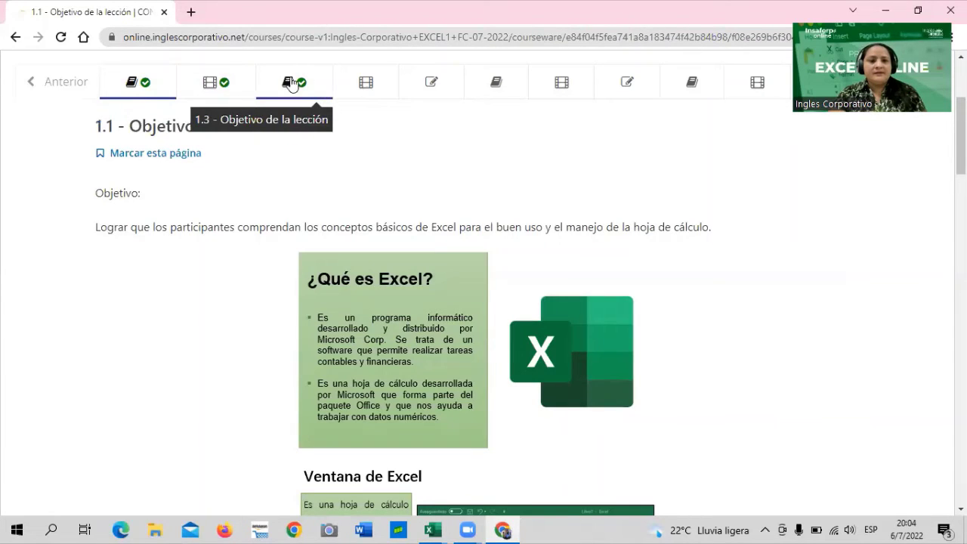
Return to the 1.3 Objetivo de la lección unit on keyboard-and-mouse navigation
{"action": "left_click", "coordinate": [268, 78]}
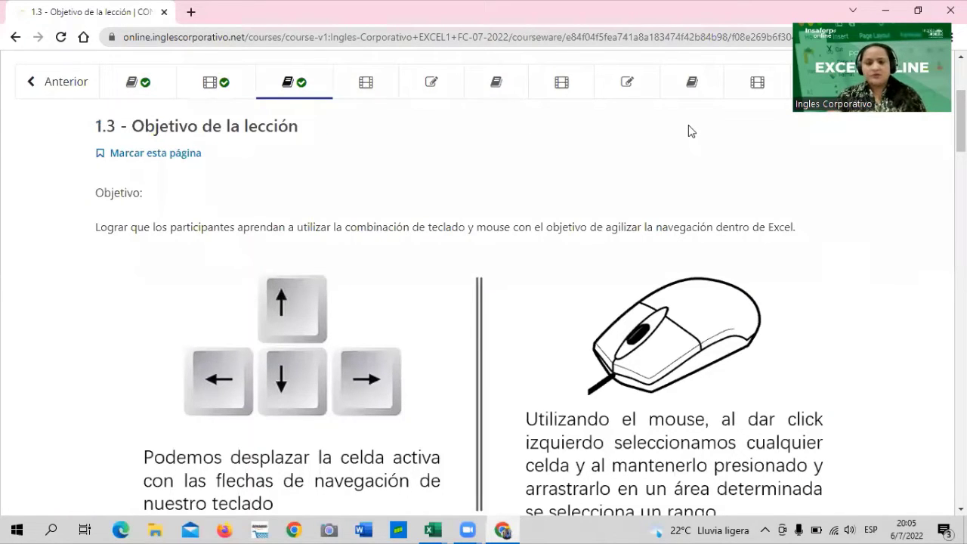
Scroll the 1.3 lesson to the 'Navegación entre celdas' section above the 'Click izquierdo' slide
{"action": "scroll", "coordinate": [431, 220], "scroll_direction": "down", "scroll_amount": 3}
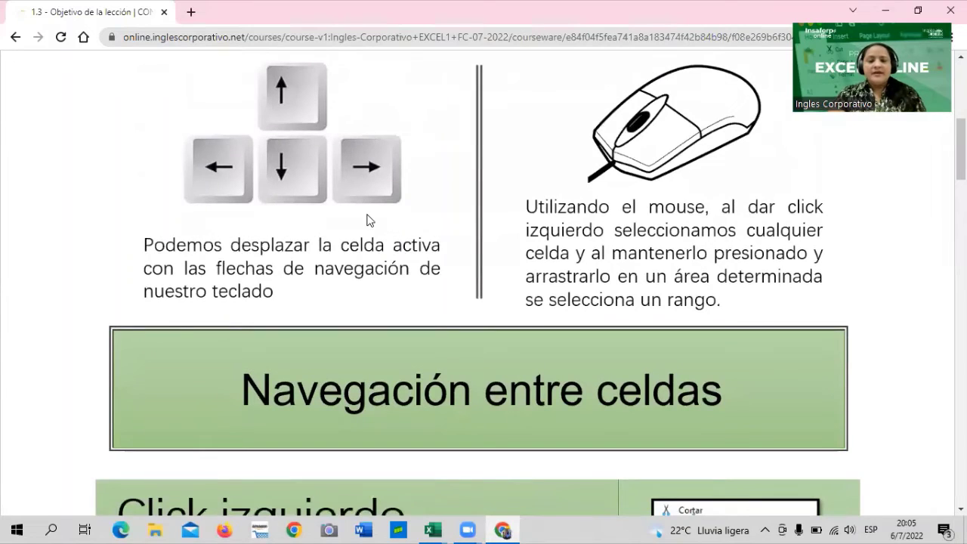
{"action": "scroll", "coordinate": [364, 213], "scroll_direction": "up", "scroll_amount": 1}
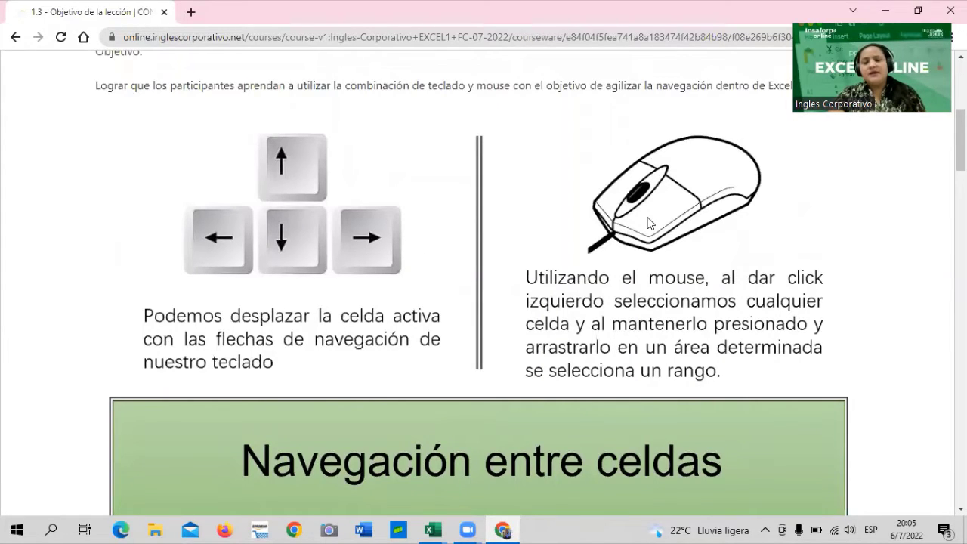
{"action": "scroll", "coordinate": [648, 226], "scroll_direction": "up", "scroll_amount": 2}
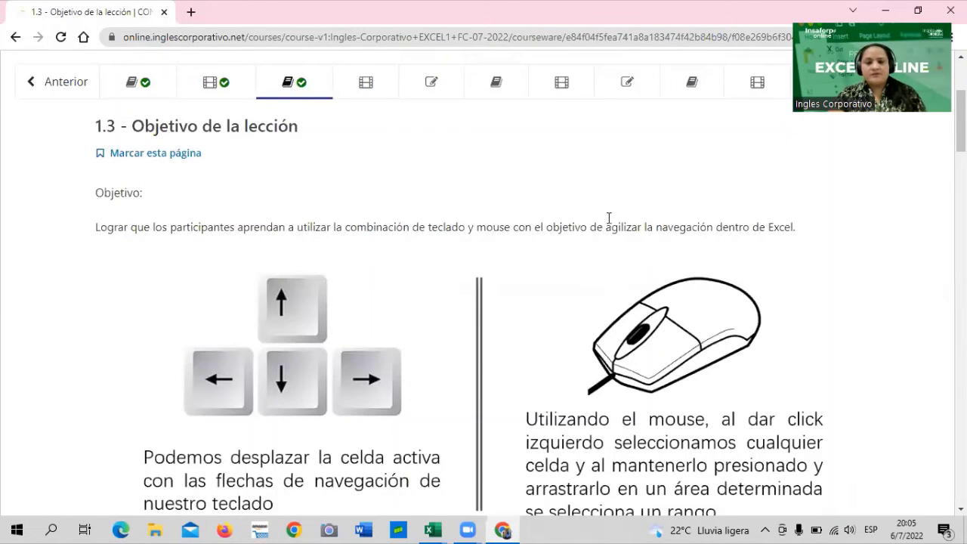
{"action": "scroll", "coordinate": [605, 216], "scroll_direction": "down", "scroll_amount": 1}
{"action": "scroll", "coordinate": [605, 221], "scroll_direction": "down", "scroll_amount": 1}
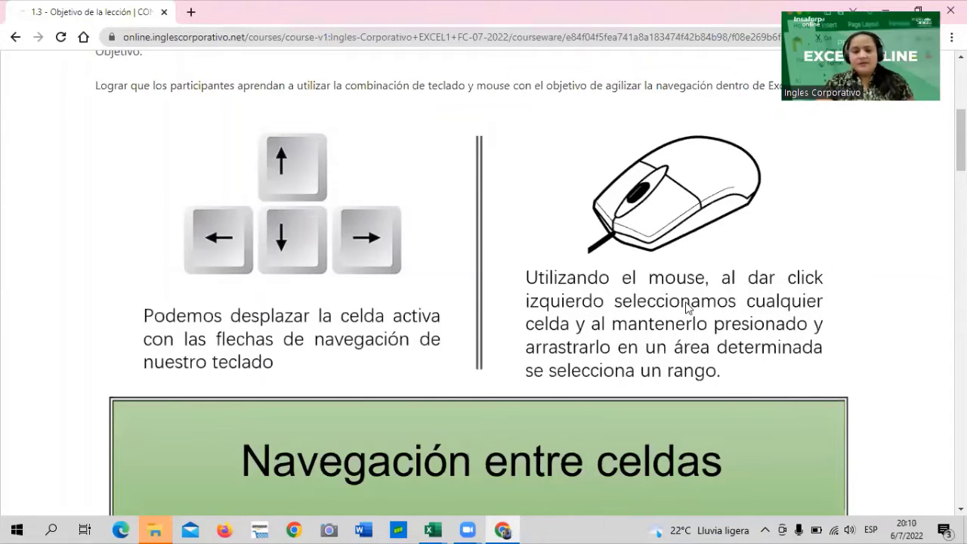
{"action": "scroll", "coordinate": [434, 292], "scroll_direction": "down", "scroll_amount": 1}
{"action": "scroll", "coordinate": [488, 283], "scroll_direction": "down", "scroll_amount": 2}
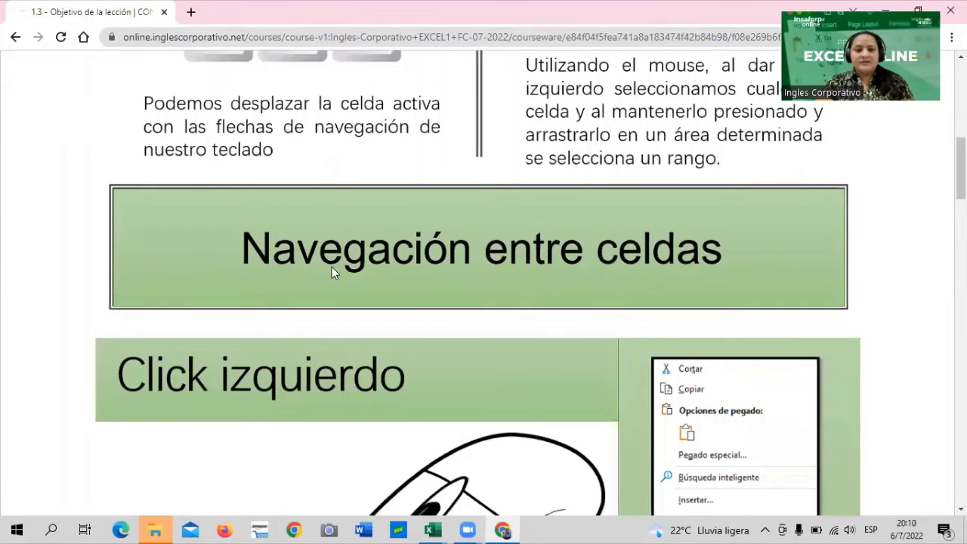
Scroll past 'Click izquierdo' to the 'Otro tipo de navegación entre celdas' Ctrl+arrows slide
{"action": "scroll", "coordinate": [322, 393], "scroll_direction": "down", "scroll_amount": 1}
{"action": "scroll", "coordinate": [313, 404], "scroll_direction": "down", "scroll_amount": 2}
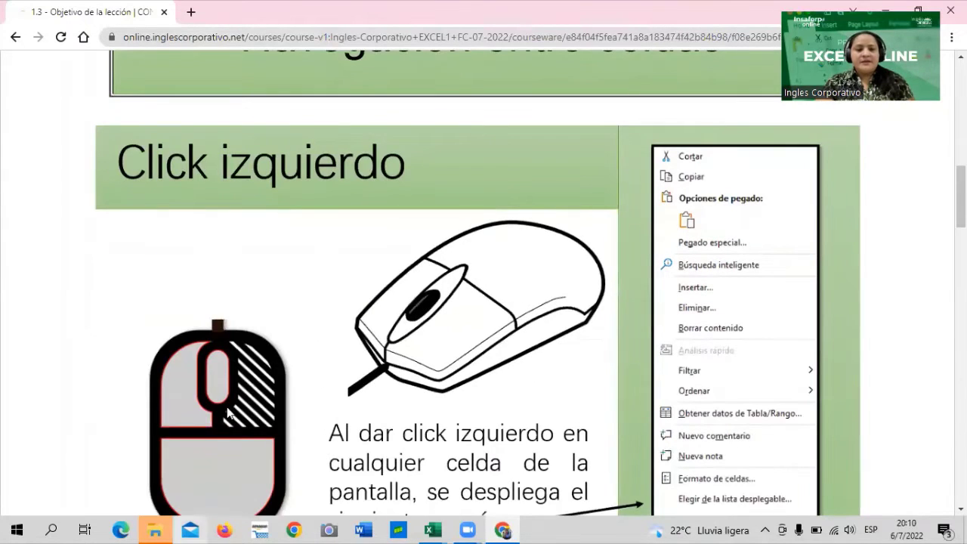
{"action": "scroll", "coordinate": [351, 344], "scroll_direction": "down", "scroll_amount": 2}
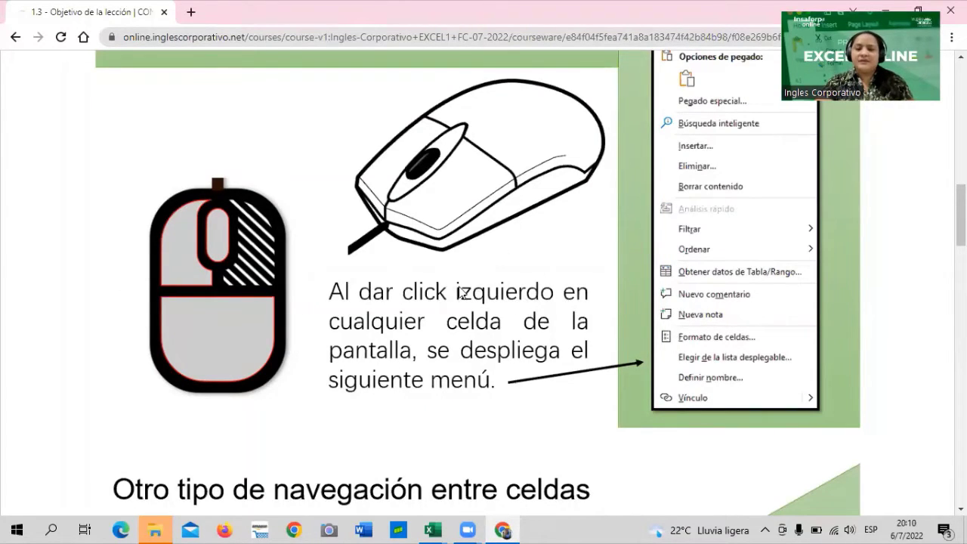
{"action": "scroll", "coordinate": [755, 336], "scroll_direction": "up", "scroll_amount": 2}
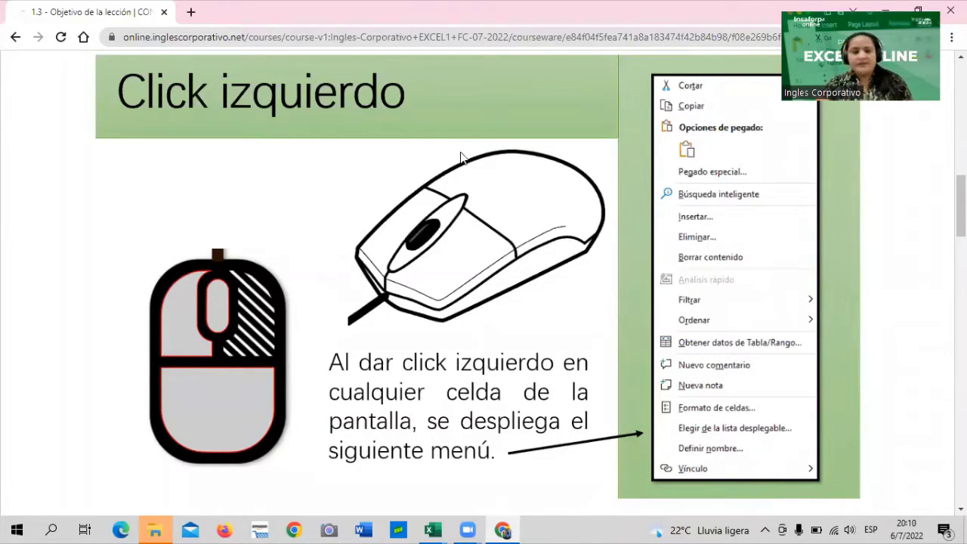
{"action": "scroll", "coordinate": [450, 248], "scroll_direction": "down", "scroll_amount": 3}
{"action": "scroll", "coordinate": [451, 248], "scroll_direction": "down", "scroll_amount": 3}
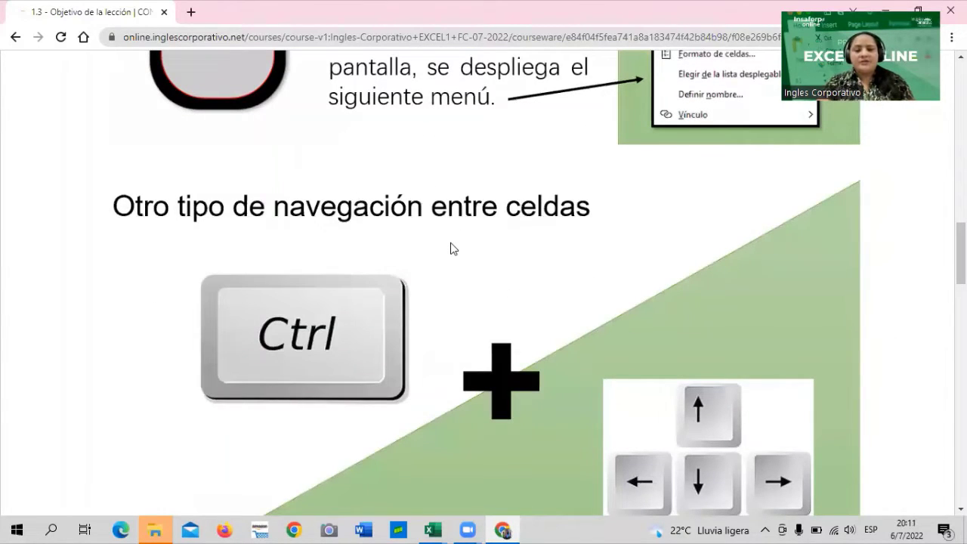
Scroll to the 'Selección correlativa' Shift+arrows slide and the following heading
{"action": "scroll", "coordinate": [450, 248], "scroll_direction": "down", "scroll_amount": 2}
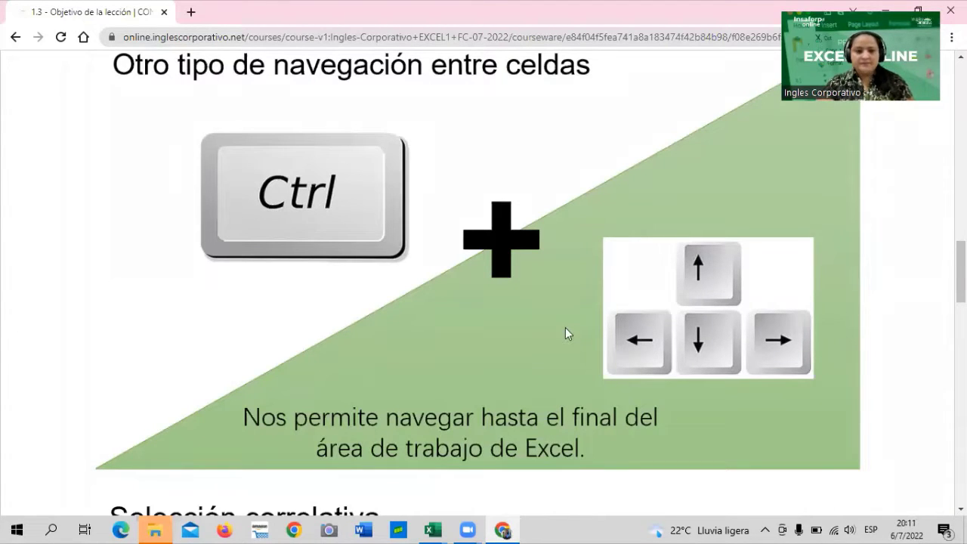
{"action": "scroll", "coordinate": [460, 374], "scroll_direction": "down", "scroll_amount": 2}
{"action": "scroll", "coordinate": [460, 376], "scroll_direction": "down", "scroll_amount": 2}
{"action": "scroll", "coordinate": [459, 372], "scroll_direction": "down", "scroll_amount": 1}
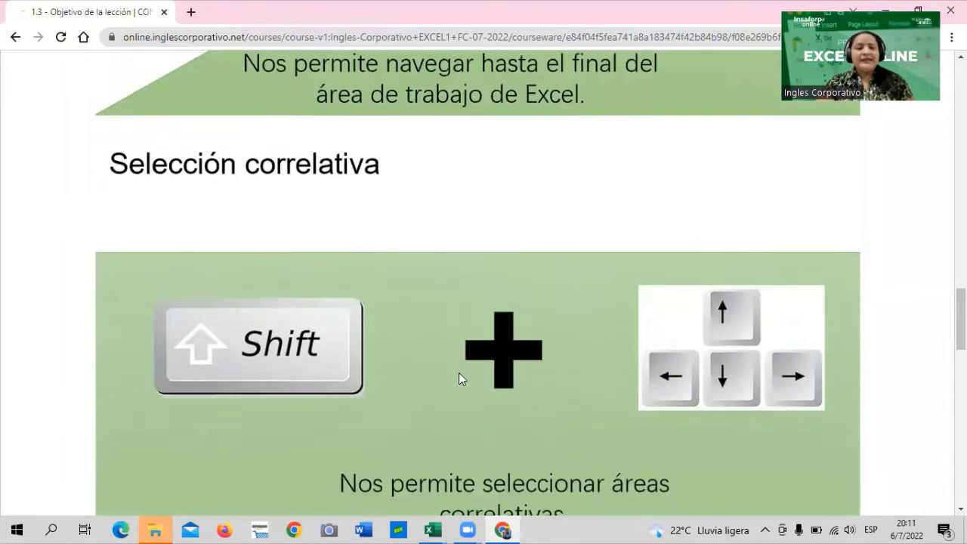
{"action": "scroll", "coordinate": [459, 376], "scroll_direction": "down", "scroll_amount": 1}
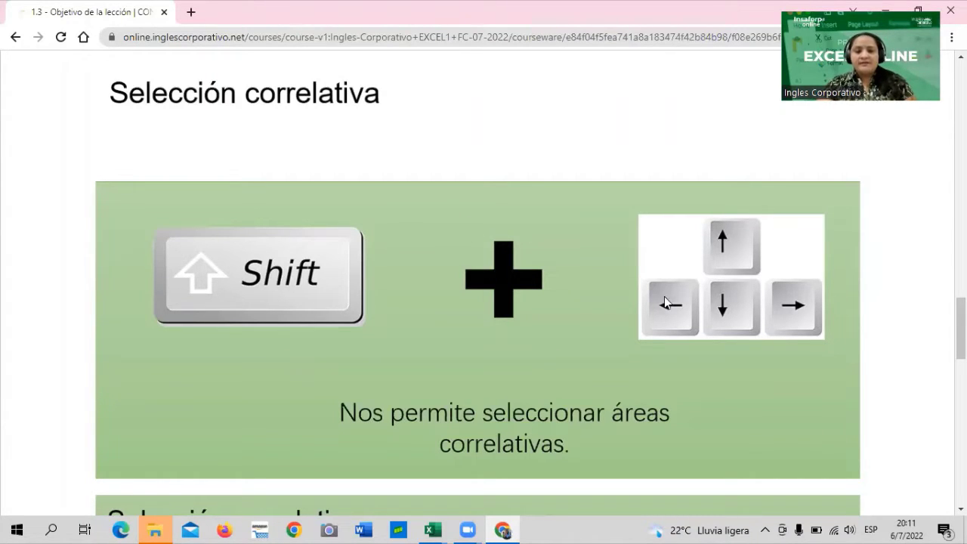
{"action": "scroll", "coordinate": [664, 297], "scroll_direction": "down", "scroll_amount": 2}
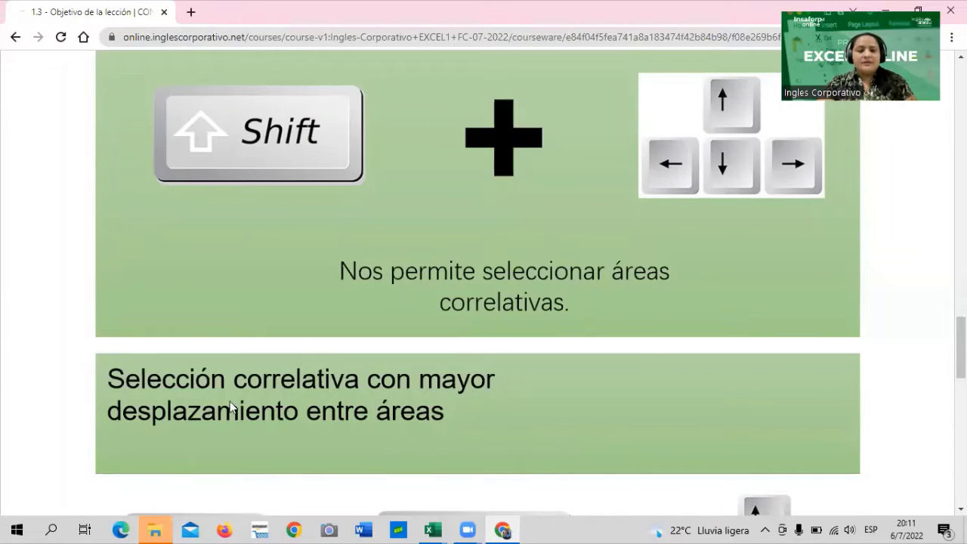
Scroll past the Ctrl+Shift+arrows slide to the 'Selección no correlativa' Ctrl+click slide
{"action": "scroll", "coordinate": [228, 404], "scroll_direction": "down", "scroll_amount": 4}
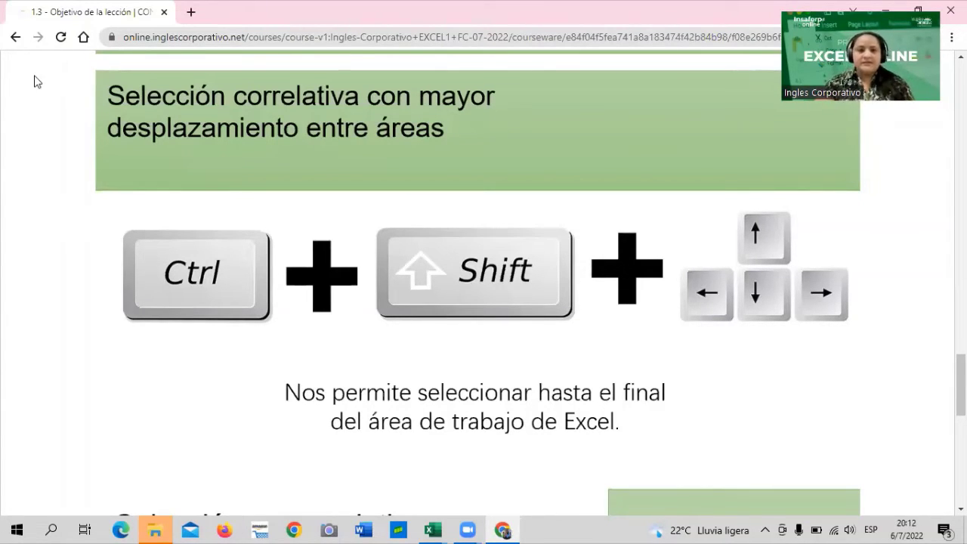
{"action": "scroll", "coordinate": [518, 304], "scroll_direction": "down", "scroll_amount": 3}
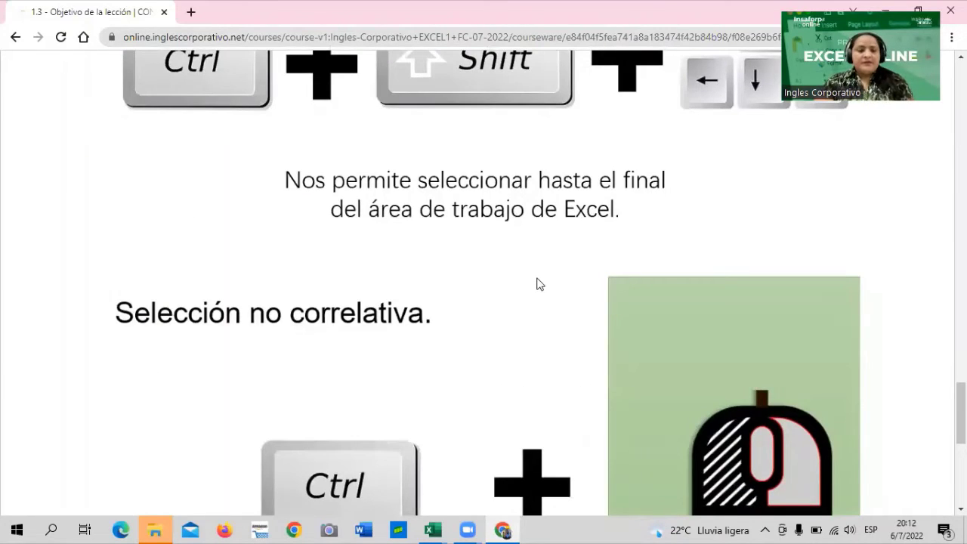
Scroll to the bottom of lesson 1.3, where the Anterior/Siguiente buttons appear
{"action": "scroll", "coordinate": [539, 283], "scroll_direction": "down", "scroll_amount": 2}
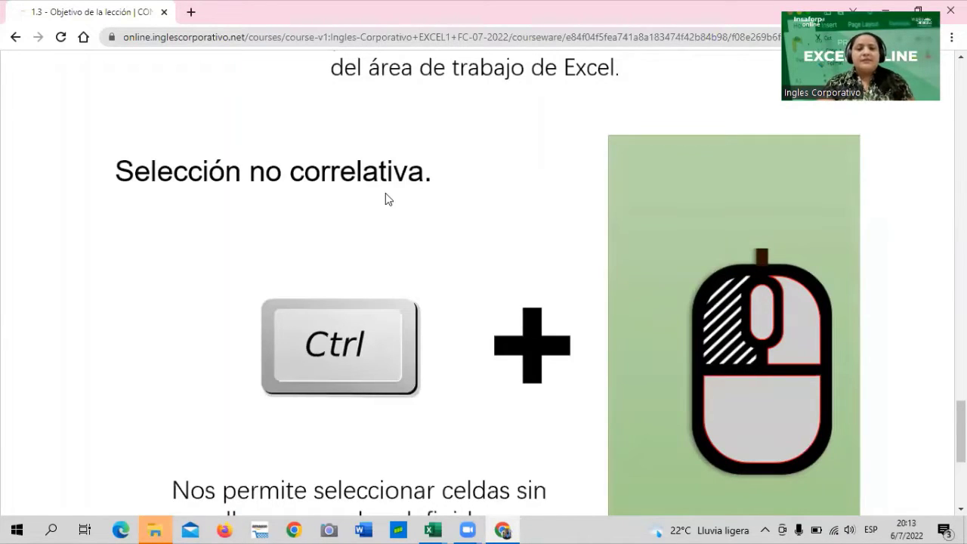
{"action": "scroll", "coordinate": [385, 199], "scroll_direction": "down", "scroll_amount": 2}
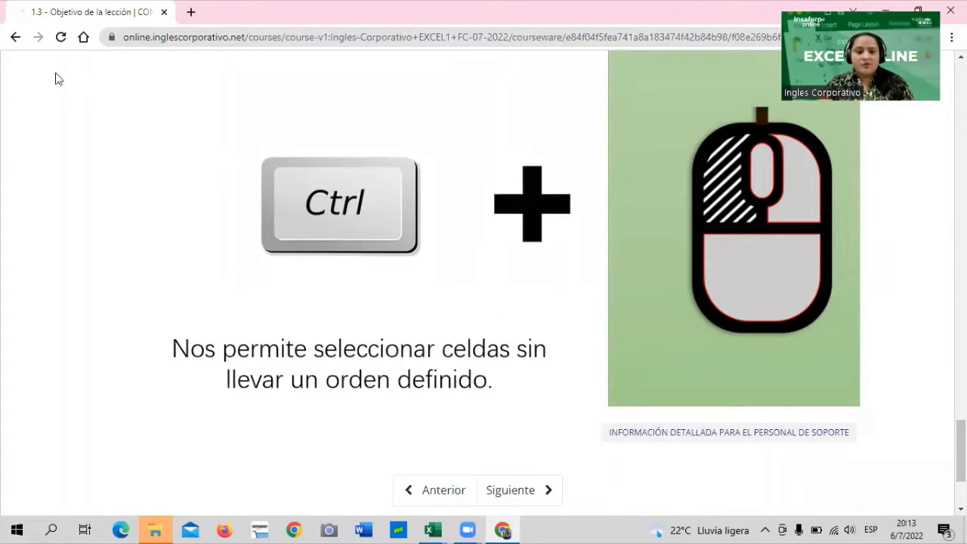
{"action": "scroll", "coordinate": [449, 337], "scroll_direction": "down", "scroll_amount": 2}
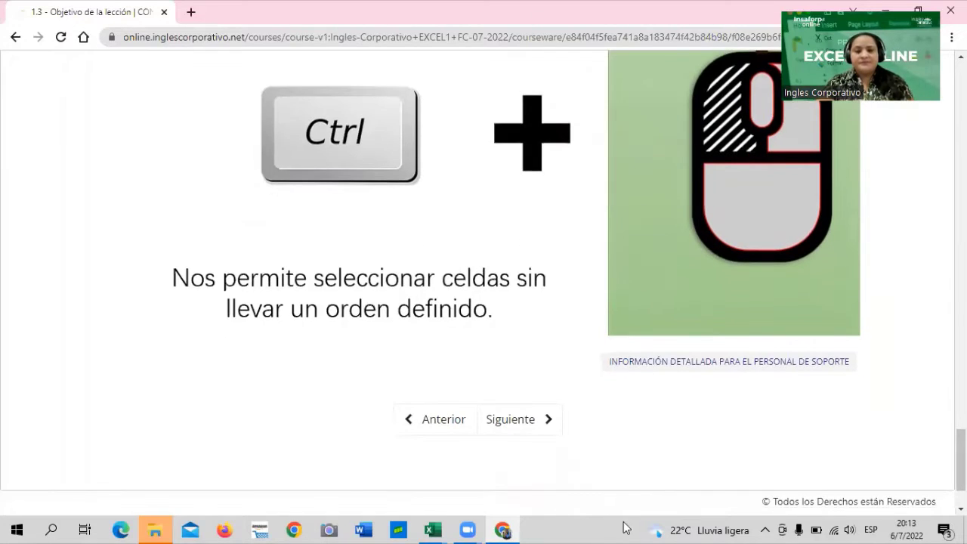
Open lesson 1.4, Navegación en la hoja de cálculo, and view its embedded Excel video
{"action": "left_click", "coordinate": [512, 417]}
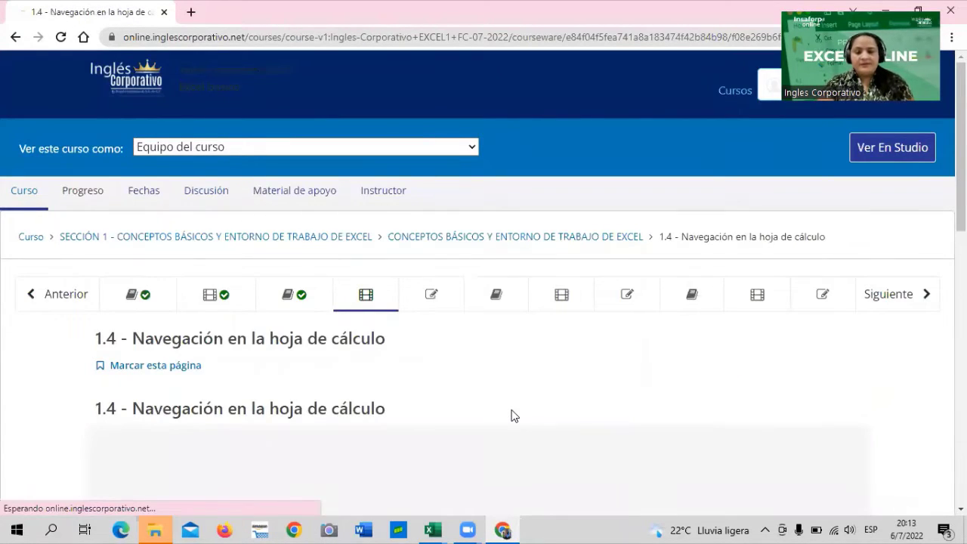
{"action": "scroll", "coordinate": [434, 345], "scroll_direction": "down", "scroll_amount": 5}
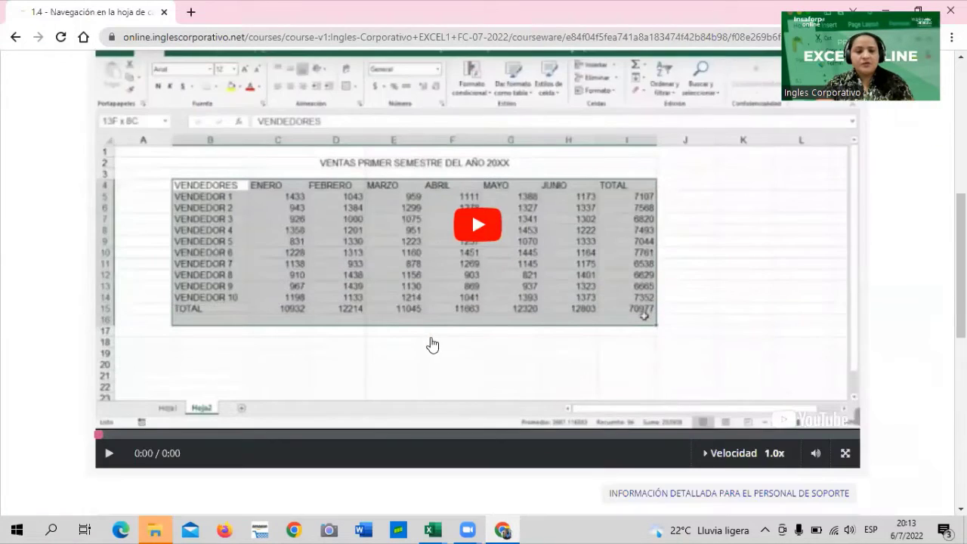
{"action": "scroll", "coordinate": [415, 371], "scroll_direction": "down", "scroll_amount": 1}
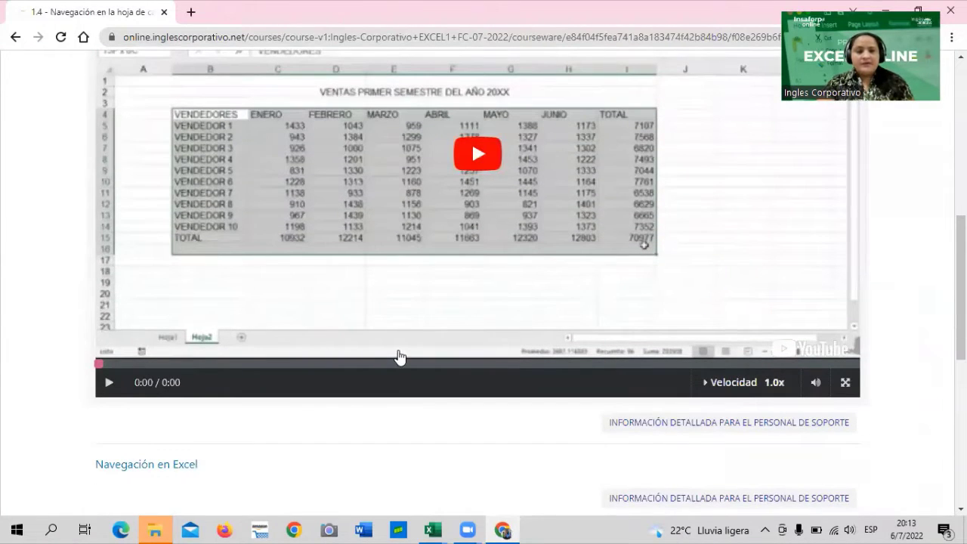
{"action": "scroll", "coordinate": [371, 344], "scroll_direction": "up", "scroll_amount": 2}
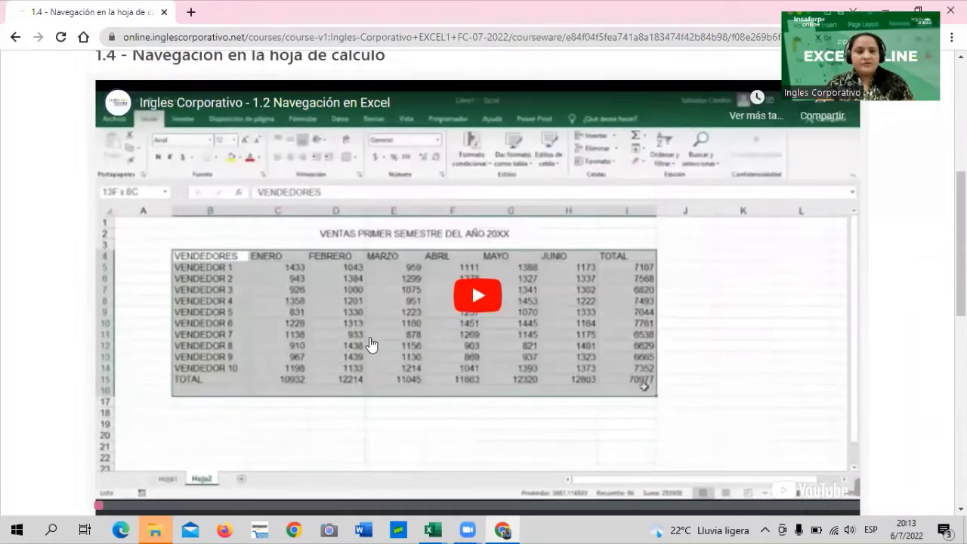
{"action": "scroll", "coordinate": [370, 344], "scroll_direction": "up", "scroll_amount": 2}
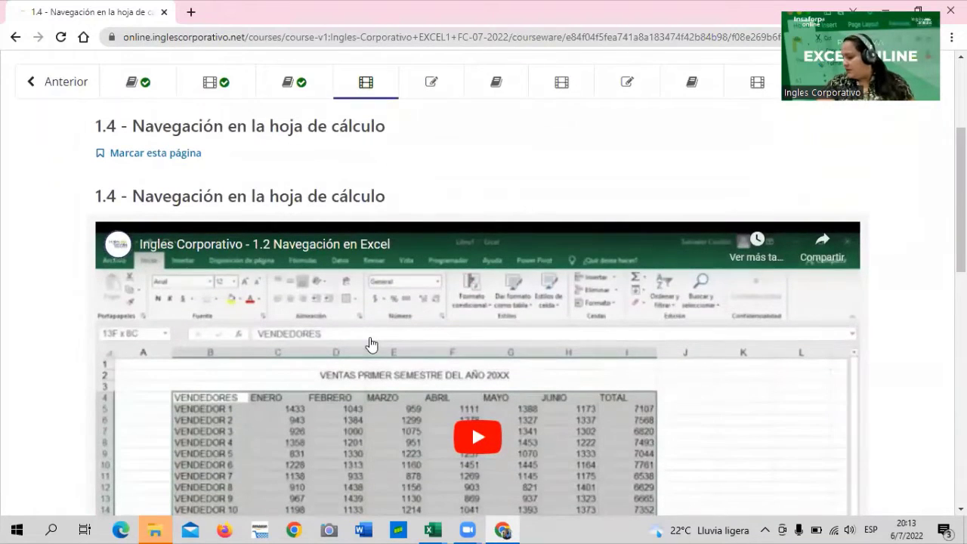
{"action": "scroll", "coordinate": [370, 344], "scroll_direction": "down", "scroll_amount": 4}
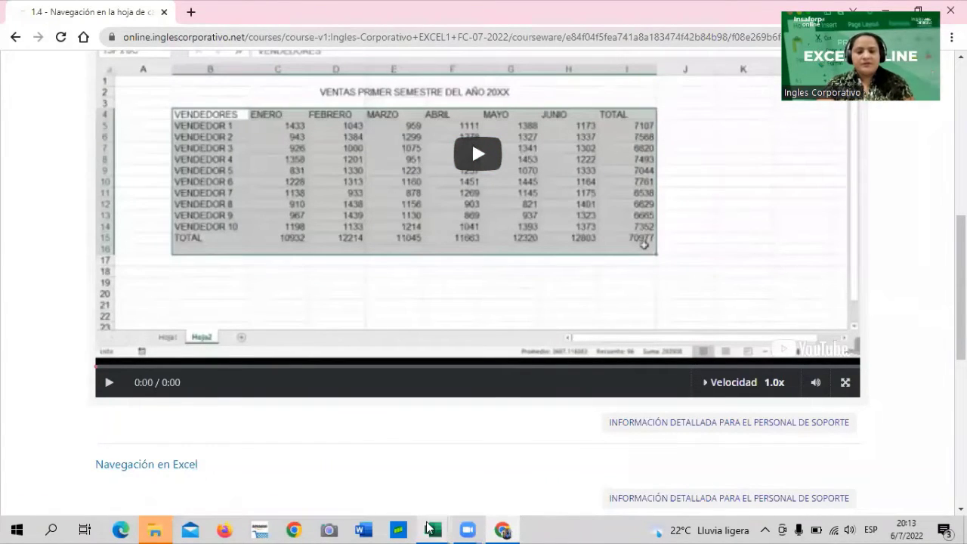
Switch to the 1.2 Navegación en Excel workbook with the semester sales table totalling 70977
{"action": "mouse_move", "coordinate": [432, 529]}
{"action": "left_click", "coordinate": [276, 479]}
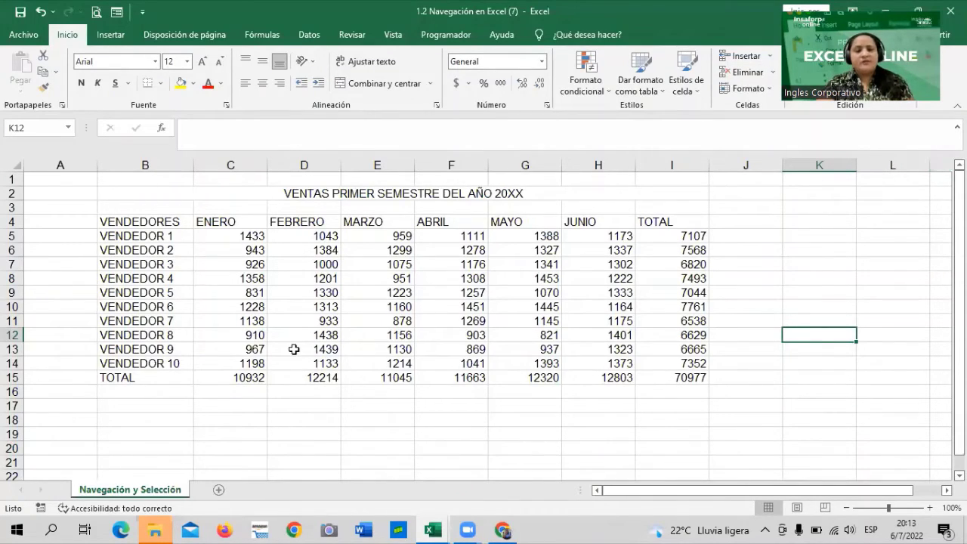
{"action": "mouse_move", "coordinate": [429, 528]}
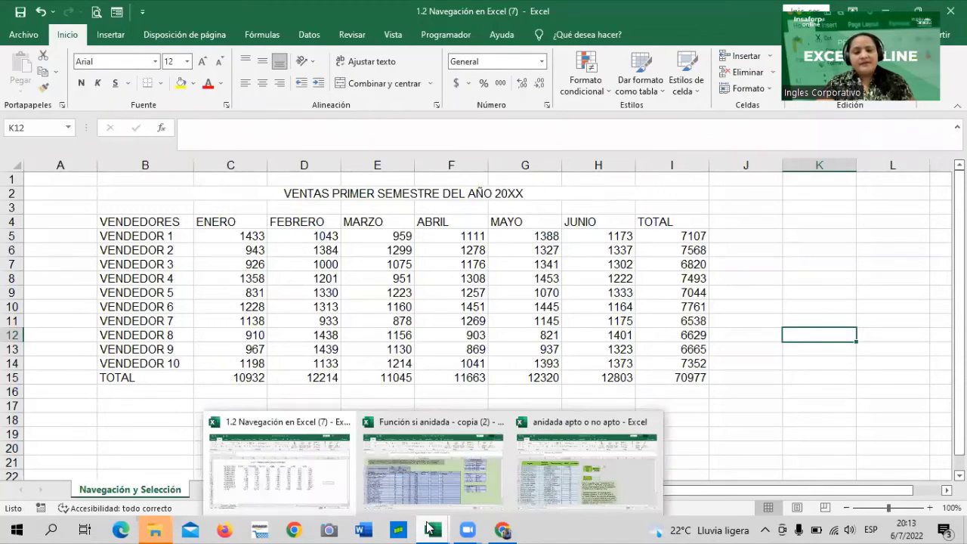
Return to the lesson 1.4 page and start its embedded video playing
{"action": "left_click", "coordinate": [504, 529]}
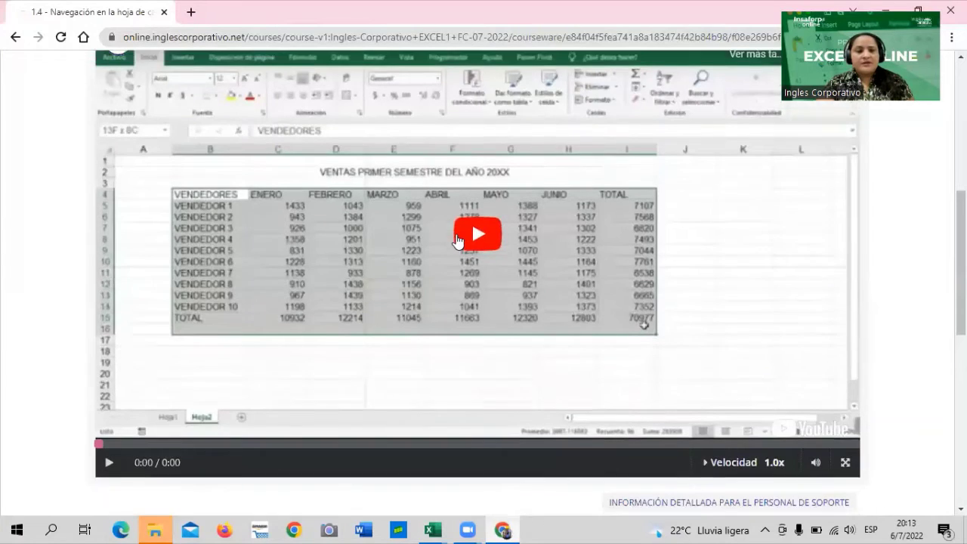
{"action": "scroll", "coordinate": [457, 241], "scroll_direction": "up", "scroll_amount": 1}
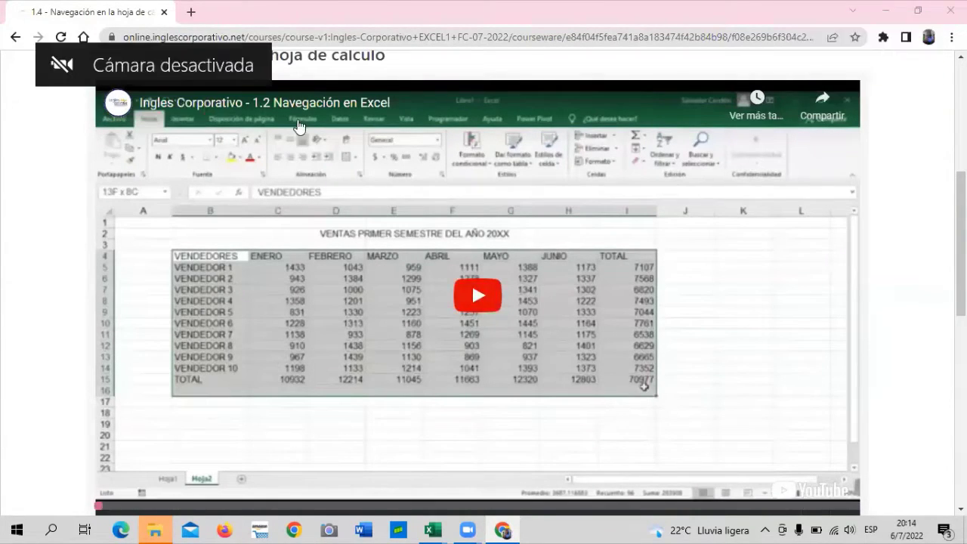
{"action": "left_click", "coordinate": [474, 295]}
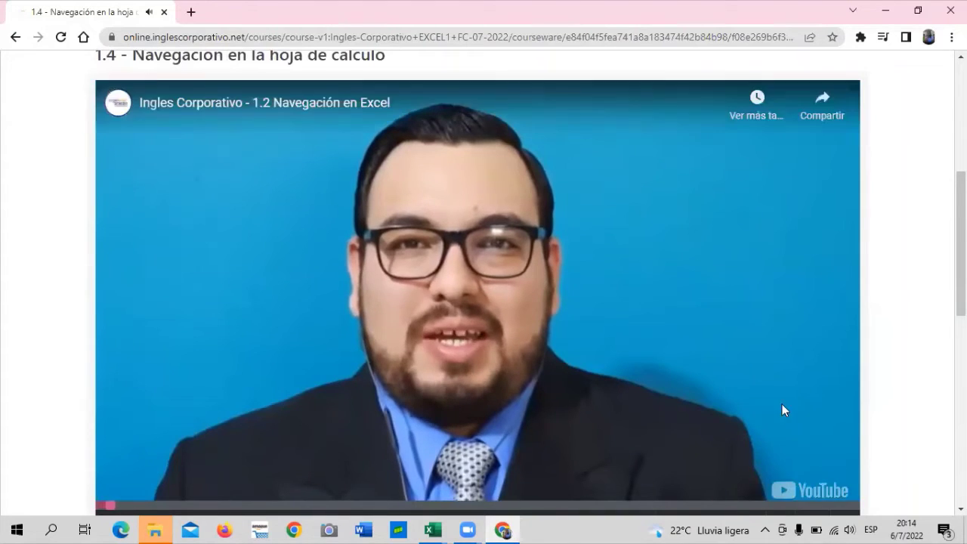
Raise the system audio volume to 79
{"action": "left_click", "coordinate": [850, 528]}
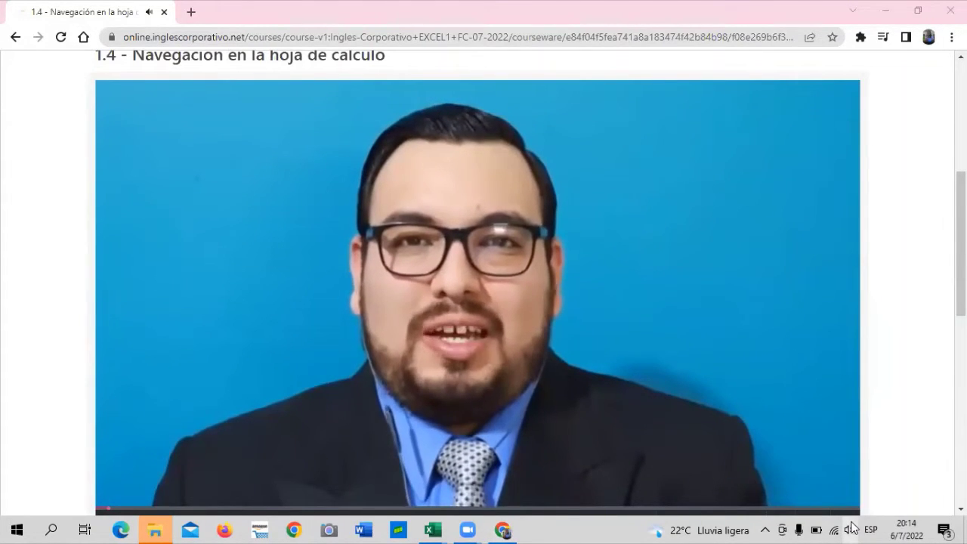
{"action": "left_click", "coordinate": [886, 495]}
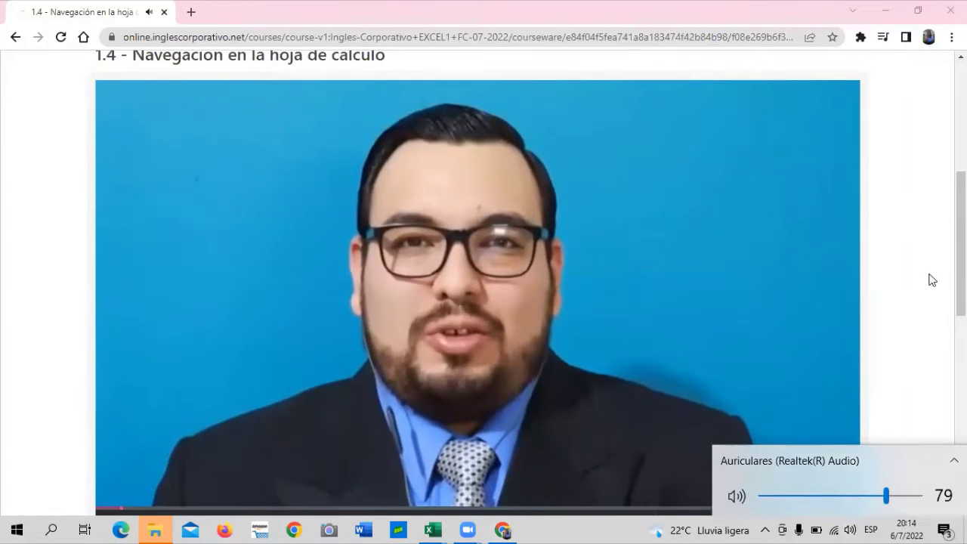
{"action": "left_click", "coordinate": [913, 250]}
Let the video play until it shows the TOTAL column, where =SUMA(C8:H8) gives 7493
{"action": "mouse_move", "coordinate": [421, 526]}
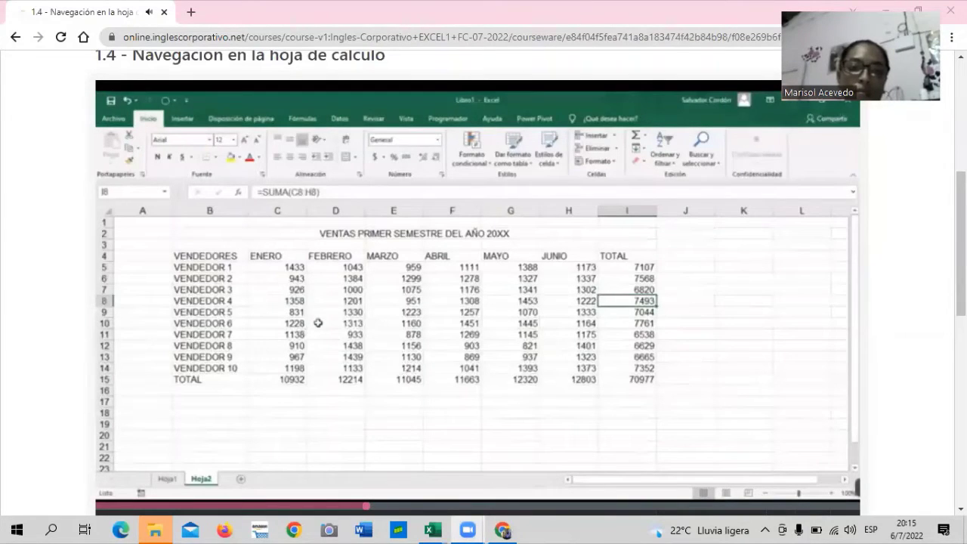
Let the lesson 1.4 video finish, leaving the end screen of related Excel and English videos
{"action": "mouse_move", "coordinate": [596, 129]}
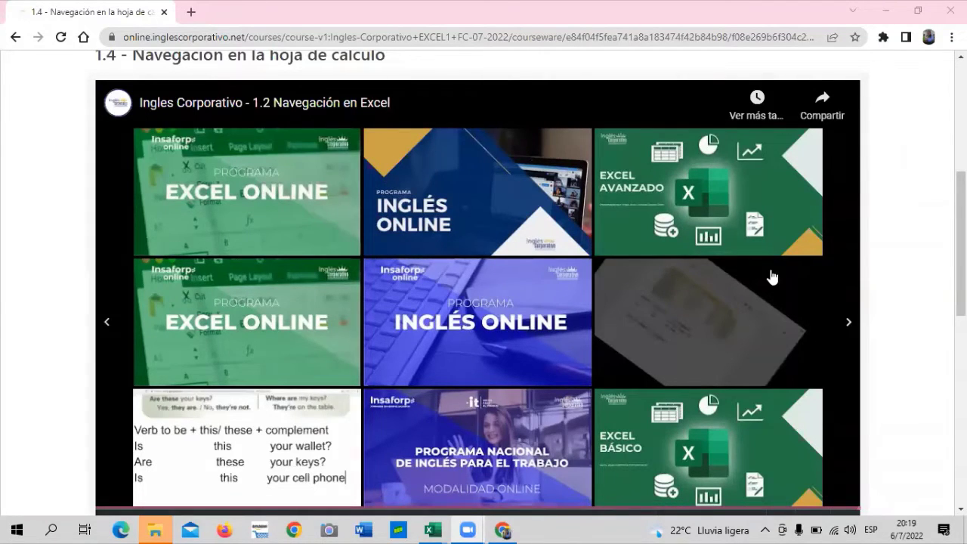
{"action": "scroll", "coordinate": [308, 408], "scroll_direction": "down", "scroll_amount": 1}
{"action": "scroll", "coordinate": [503, 317], "scroll_direction": "up", "scroll_amount": 3}
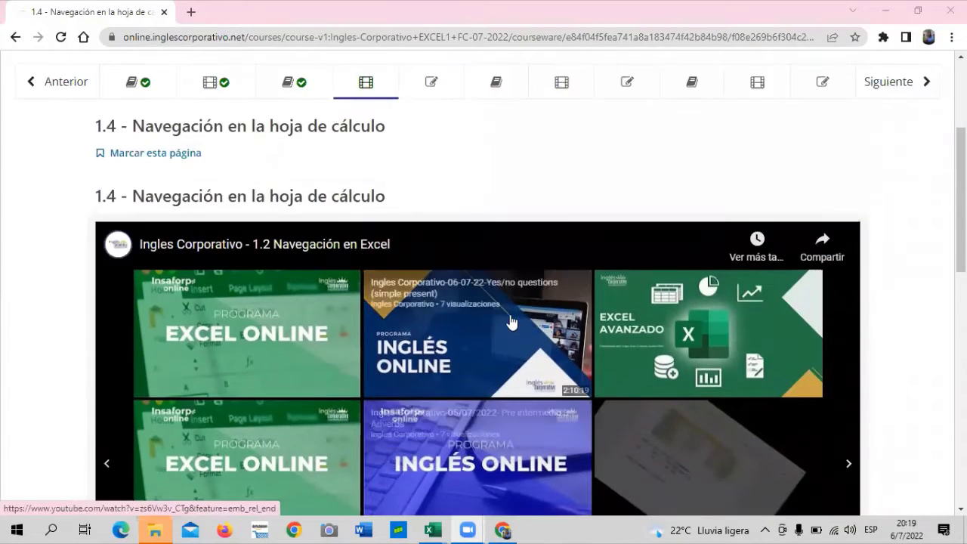
{"action": "scroll", "coordinate": [503, 318], "scroll_direction": "down", "scroll_amount": 3}
{"action": "scroll", "coordinate": [231, 449], "scroll_direction": "down", "scroll_amount": 2}
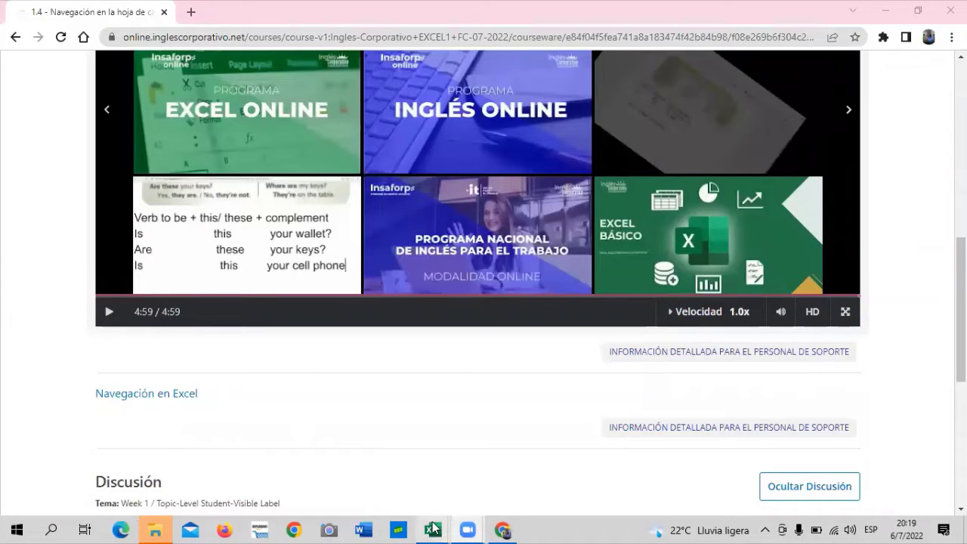
{"action": "mouse_move", "coordinate": [431, 529]}
{"action": "left_click", "coordinate": [279, 463]}
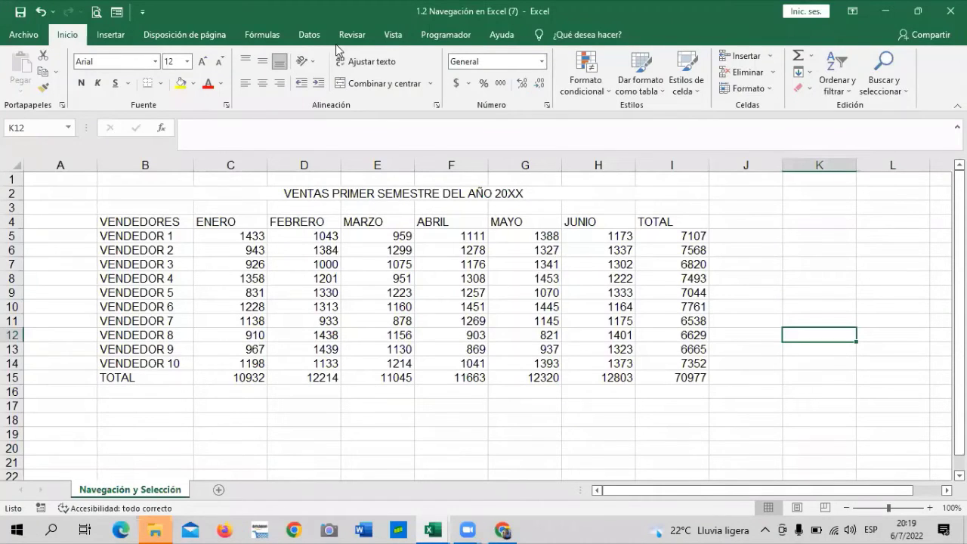
{"action": "left_click", "coordinate": [795, 222]}
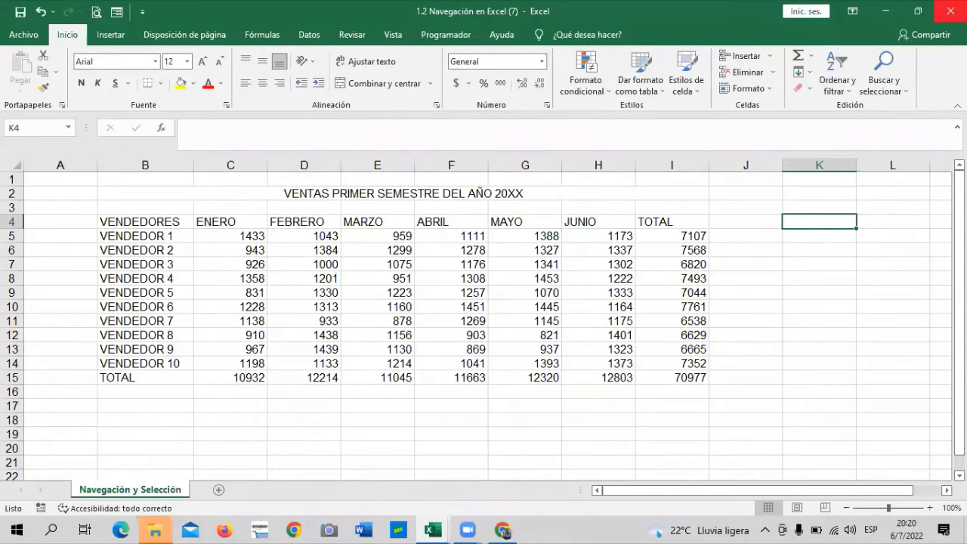
{"action": "left_click", "coordinate": [703, 435]}
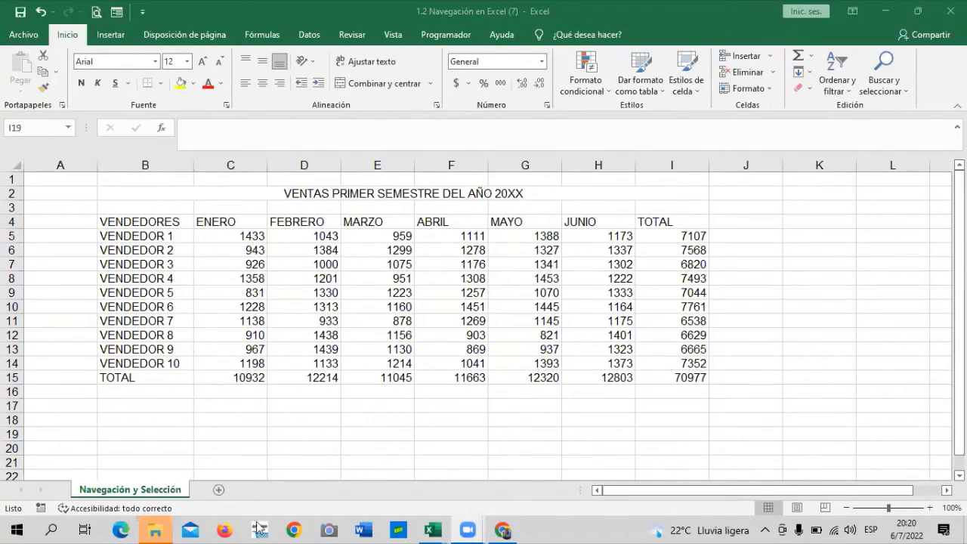
{"action": "left_click", "coordinate": [502, 529]}
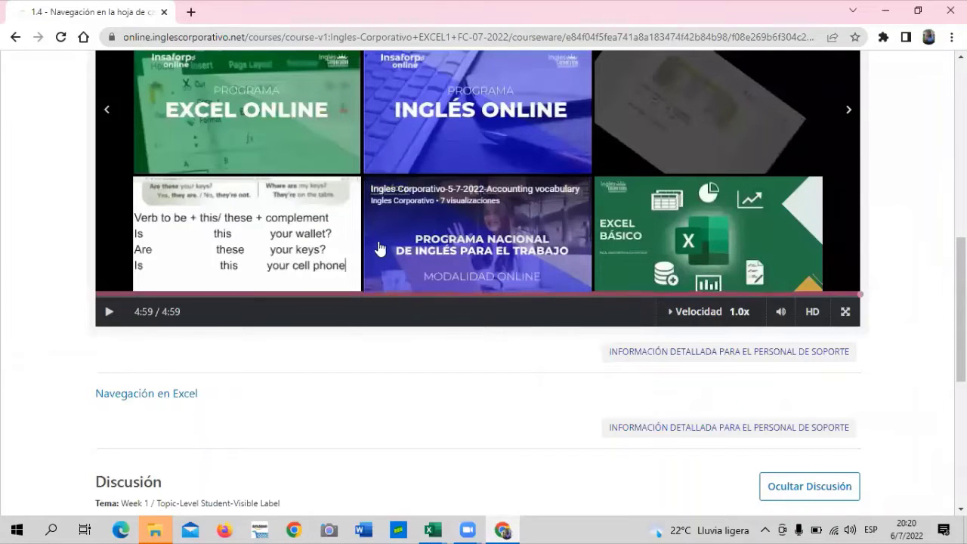
{"action": "scroll", "coordinate": [264, 371], "scroll_direction": "up", "scroll_amount": 2}
{"action": "scroll", "coordinate": [264, 370], "scroll_direction": "up", "scroll_amount": 2}
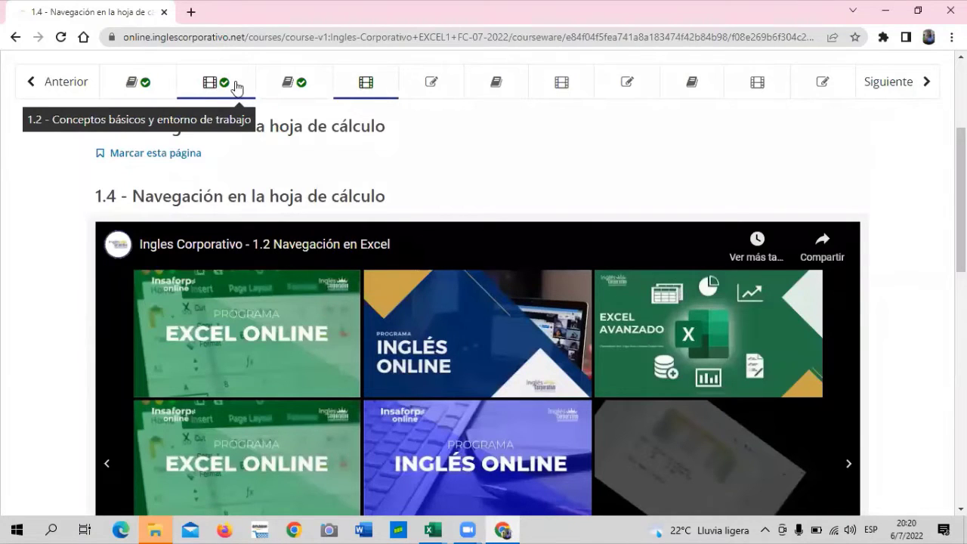
{"action": "left_click", "coordinate": [236, 87]}
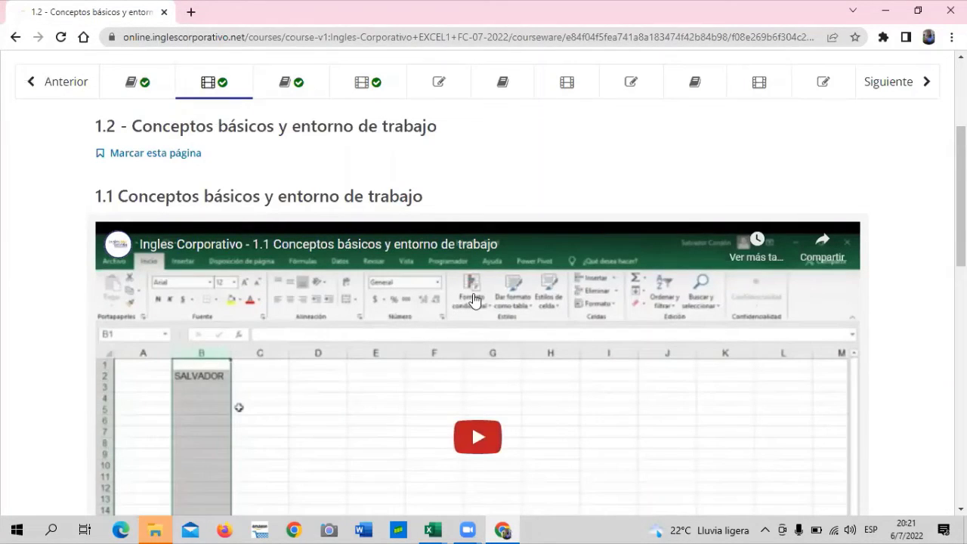
{"action": "scroll", "coordinate": [335, 169], "scroll_direction": "up", "scroll_amount": 2}
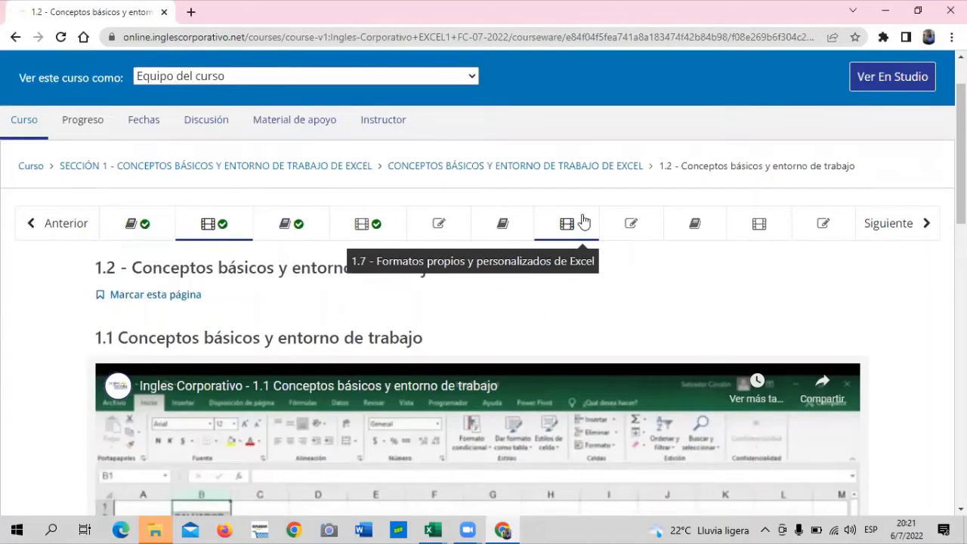
{"action": "left_click", "coordinate": [157, 228]}
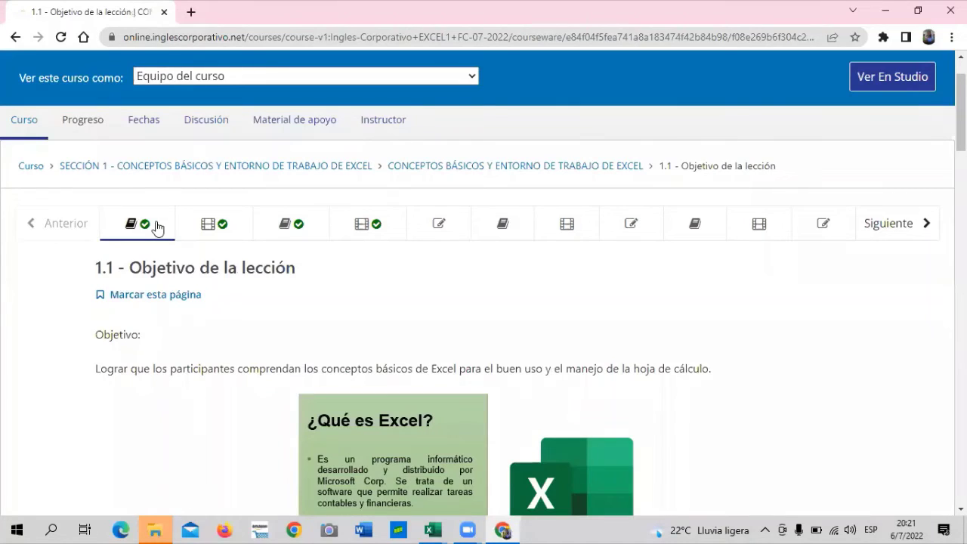
{"action": "left_click", "coordinate": [229, 224]}
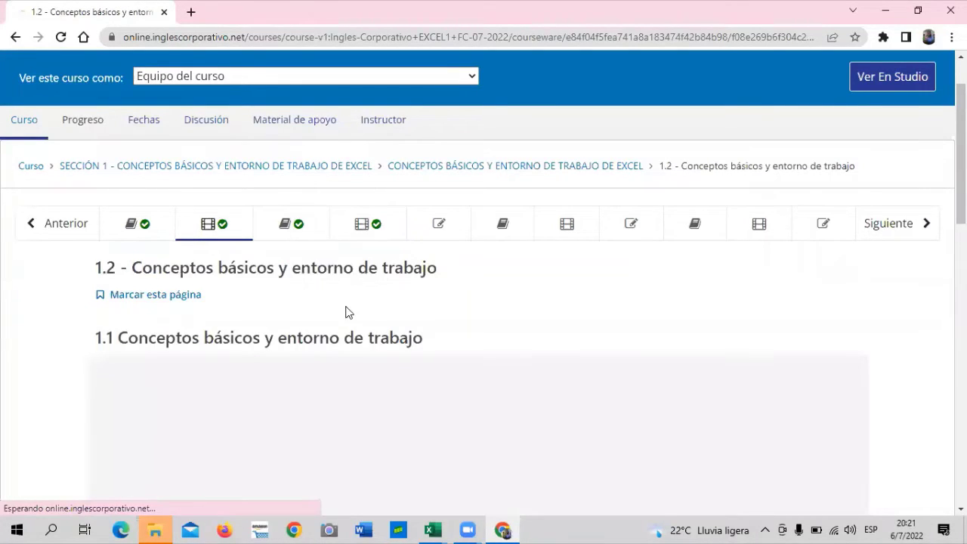
{"action": "scroll", "coordinate": [352, 317], "scroll_direction": "down", "scroll_amount": 2}
{"action": "scroll", "coordinate": [356, 324], "scroll_direction": "down", "scroll_amount": 2}
{"action": "scroll", "coordinate": [356, 324], "scroll_direction": "down", "scroll_amount": 2}
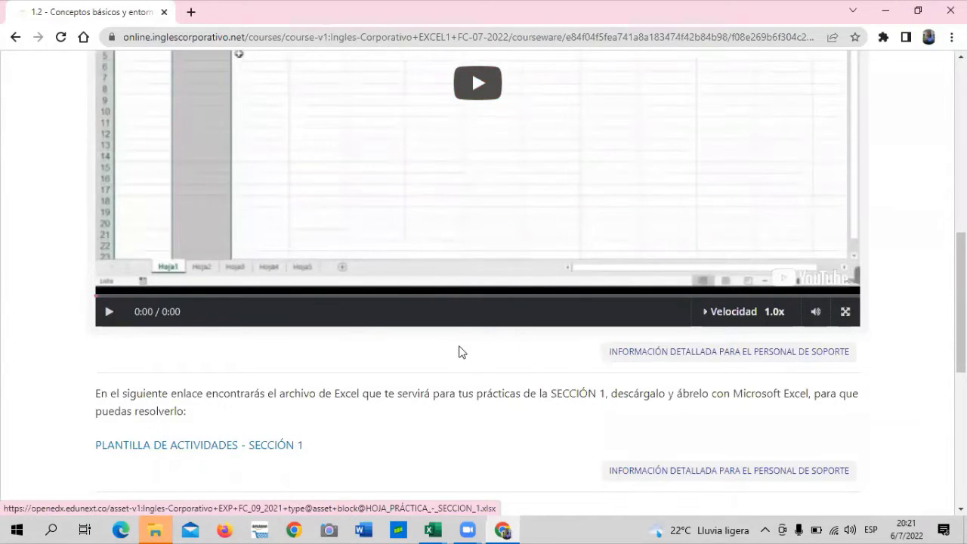
{"action": "scroll", "coordinate": [574, 228], "scroll_direction": "up", "scroll_amount": 3}
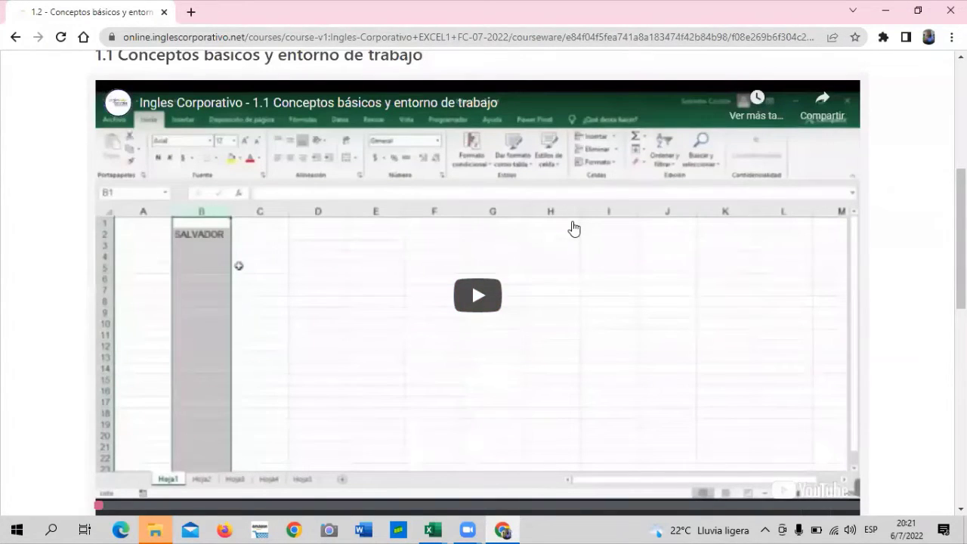
{"action": "scroll", "coordinate": [453, 318], "scroll_direction": "up", "scroll_amount": 3}
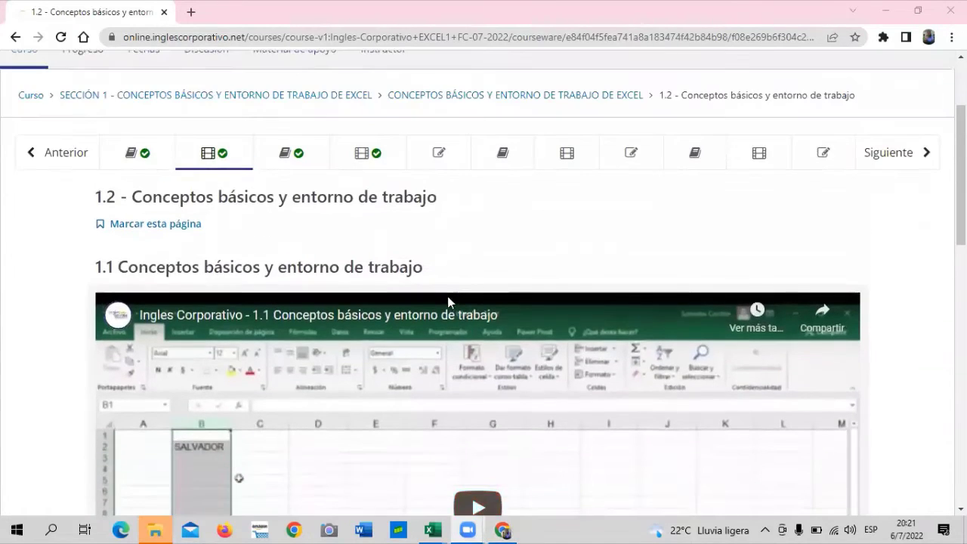
{"action": "scroll", "coordinate": [447, 300], "scroll_direction": "up", "scroll_amount": 1}
{"action": "scroll", "coordinate": [447, 302], "scroll_direction": "down", "scroll_amount": 1}
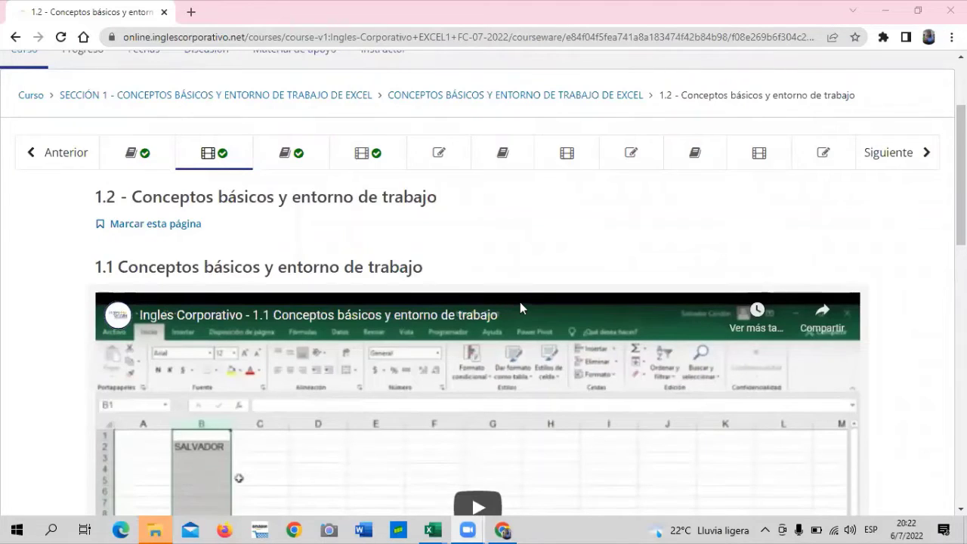
Open lesson 1.4 Navegación en la hoja de cálculo in the course
{"action": "scroll", "coordinate": [495, 215], "scroll_direction": "down", "scroll_amount": 1}
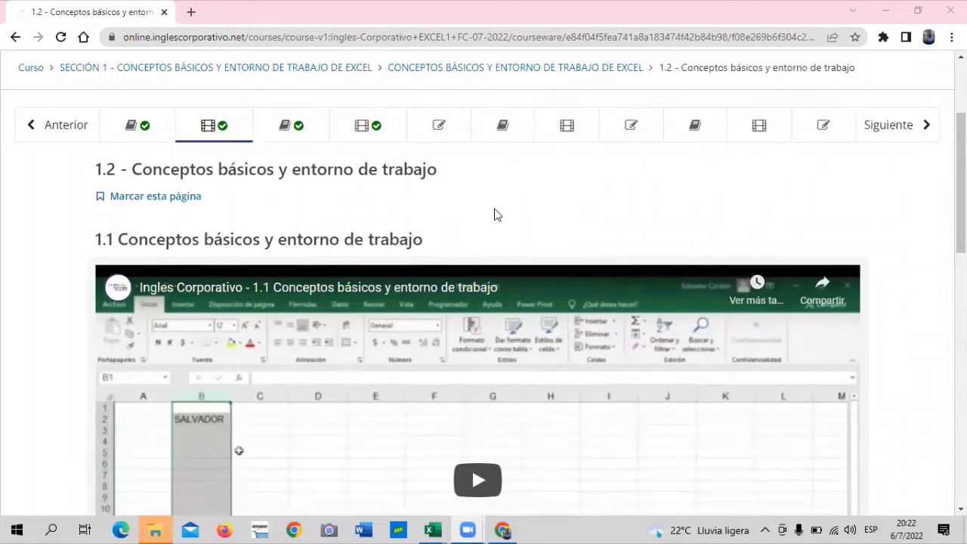
{"action": "scroll", "coordinate": [495, 214], "scroll_direction": "down", "scroll_amount": 3}
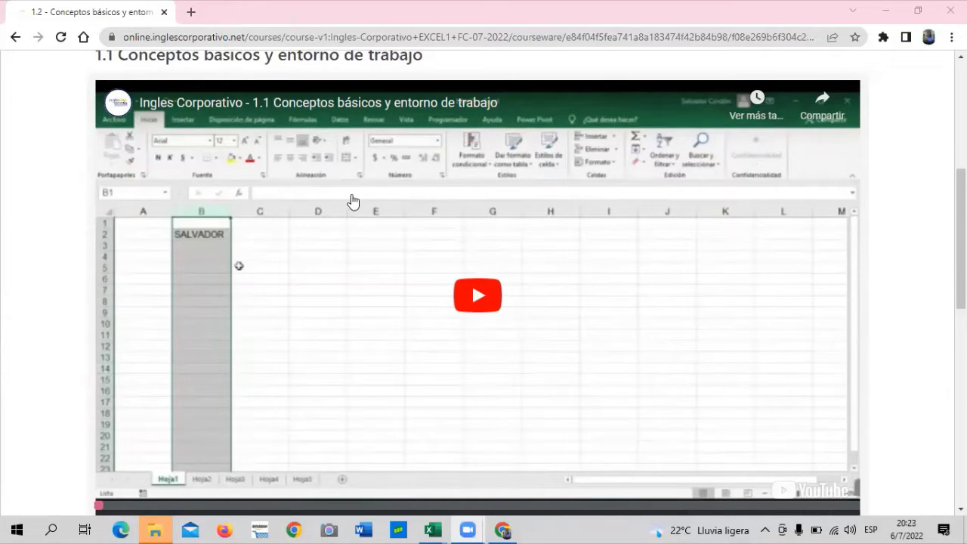
{"action": "scroll", "coordinate": [352, 201], "scroll_direction": "down", "scroll_amount": 1}
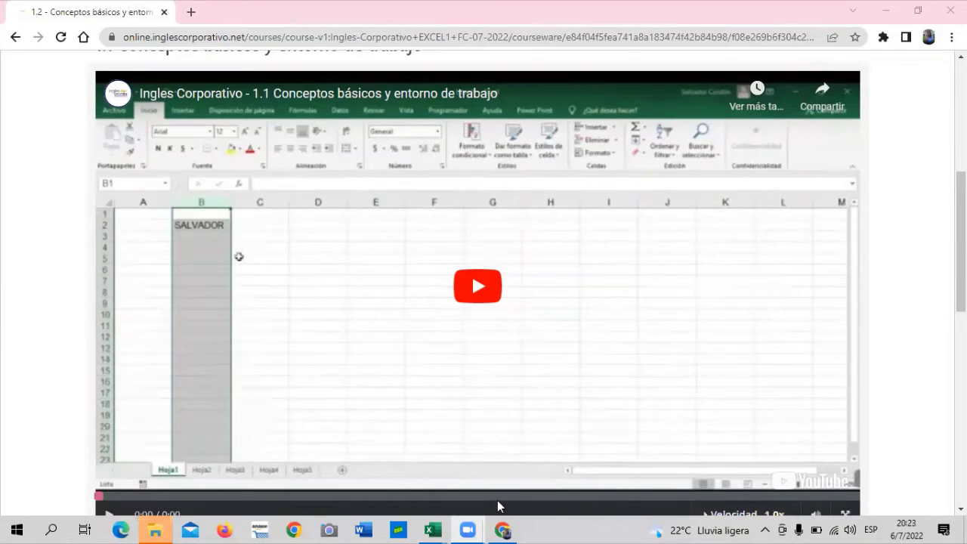
{"action": "scroll", "coordinate": [400, 430], "scroll_direction": "up", "scroll_amount": 5}
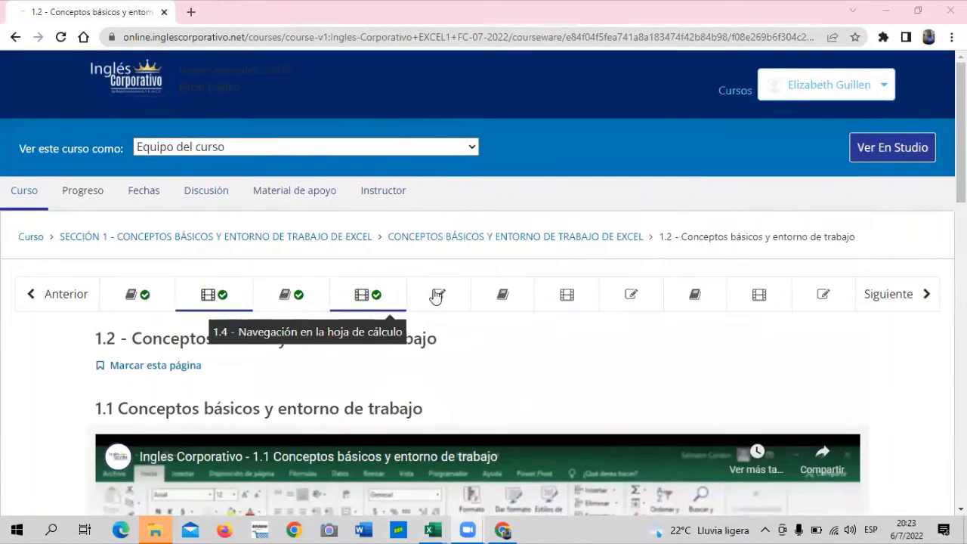
{"action": "left_click", "coordinate": [381, 299]}
Switch to the 1.2 Navegación en Excel (7) workbook in Excel
{"action": "scroll", "coordinate": [453, 367], "scroll_direction": "up", "scroll_amount": 3}
{"action": "scroll", "coordinate": [442, 291], "scroll_direction": "down", "scroll_amount": 4}
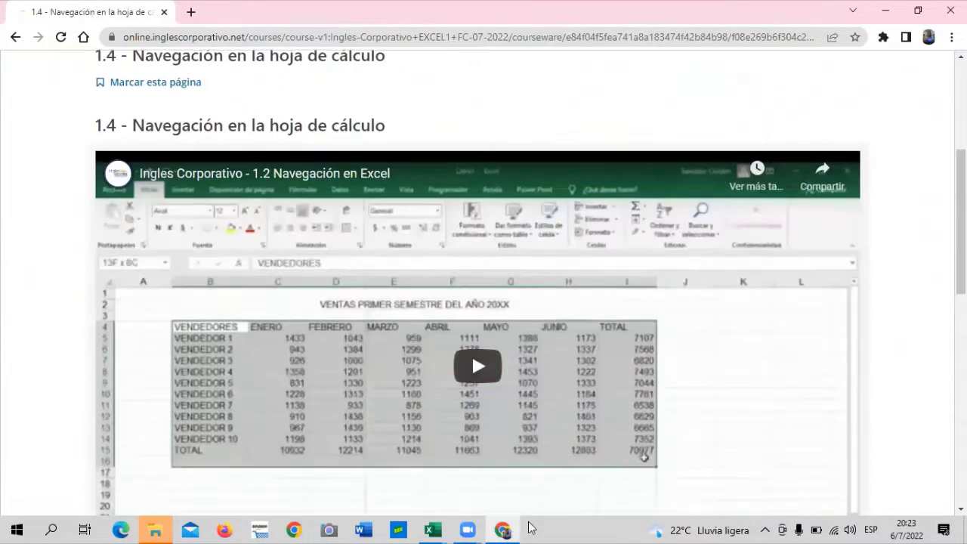
{"action": "mouse_move", "coordinate": [432, 529]}
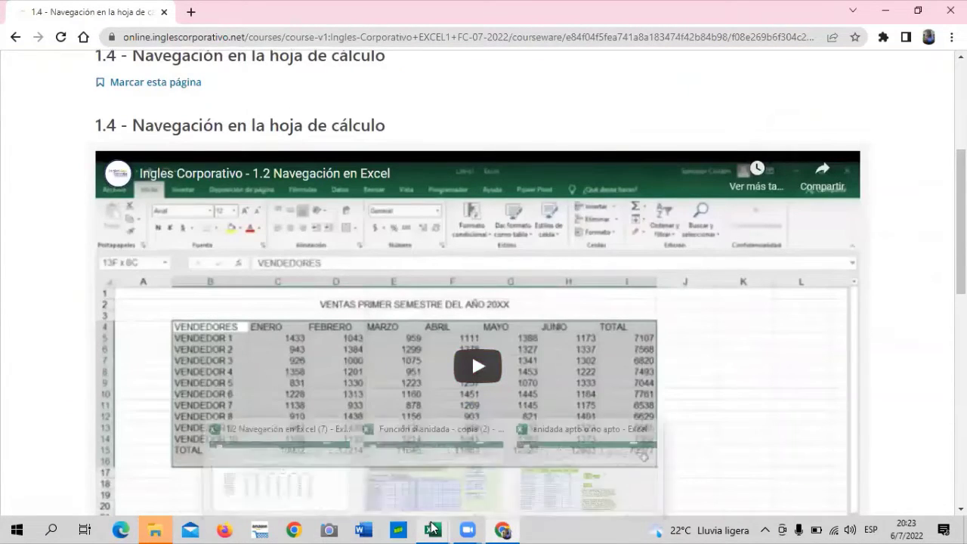
{"action": "left_click", "coordinate": [298, 488]}
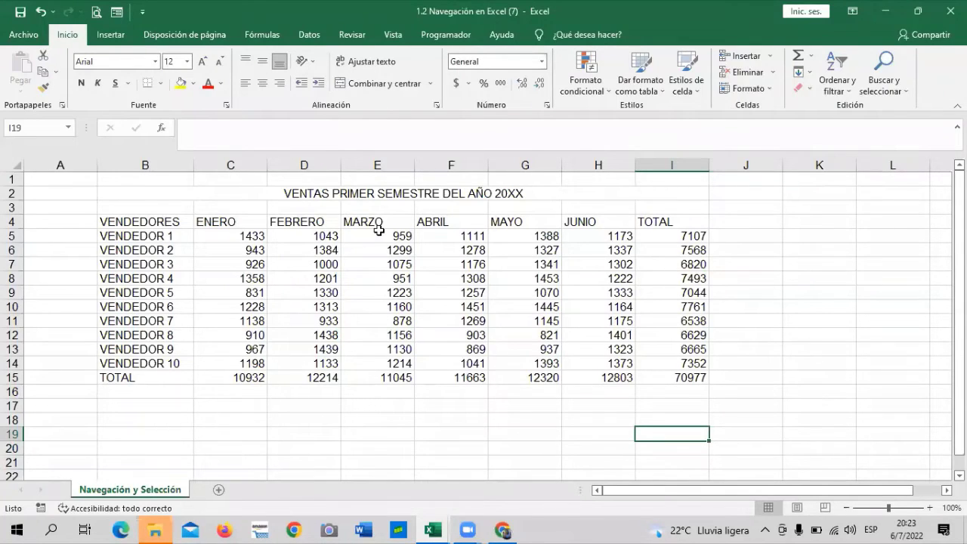
{"action": "left_click", "coordinate": [788, 299]}
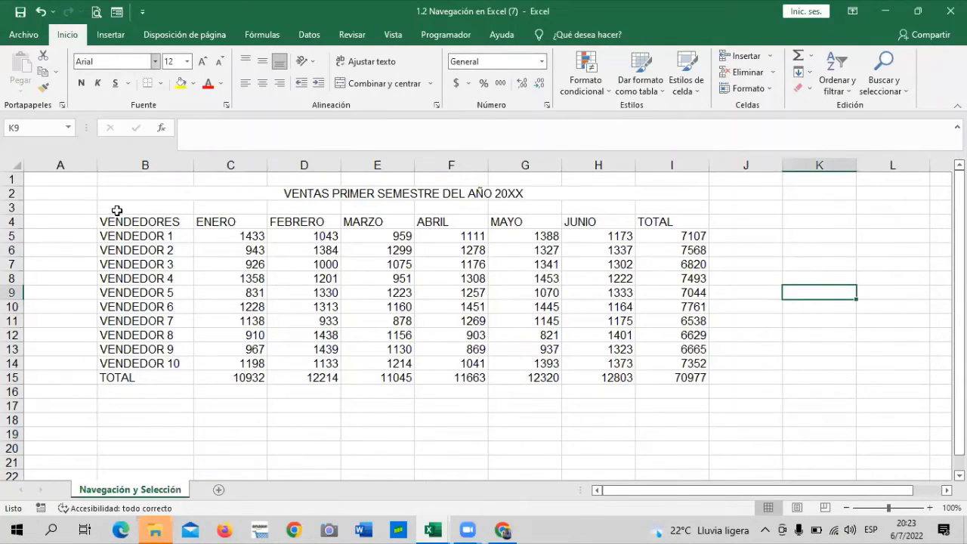
{"action": "left_click_drag", "start_coordinate": [71, 190], "coordinate": [60, 207]}
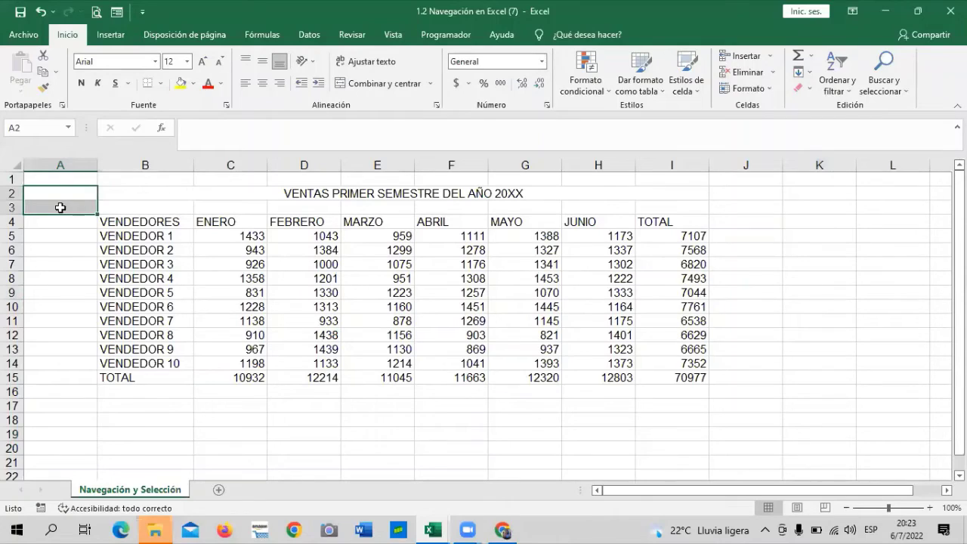
{"action": "left_click", "coordinate": [162, 193]}
{"action": "left_click", "coordinate": [58, 177]}
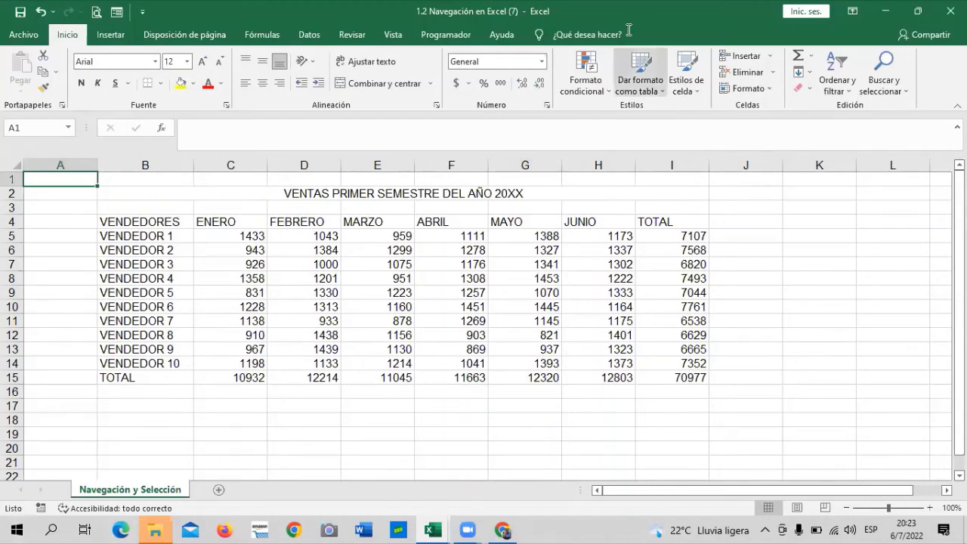
{"action": "left_click", "coordinate": [795, 252]}
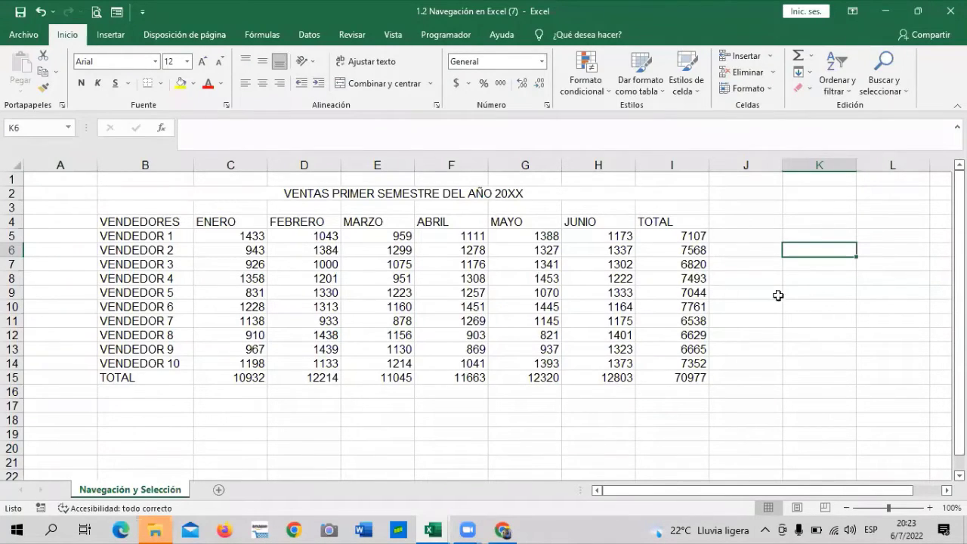
{"action": "left_click", "coordinate": [767, 473]}
{"action": "left_click", "coordinate": [442, 438]}
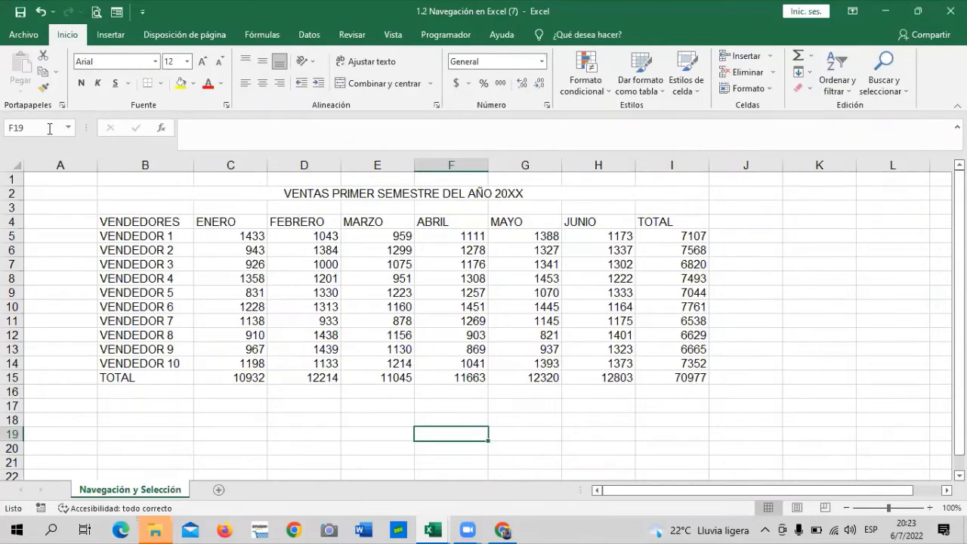
{"action": "left_click", "coordinate": [49, 129]}
{"action": "left_click_drag", "start_coordinate": [271, 419], "coordinate": [257, 418]}
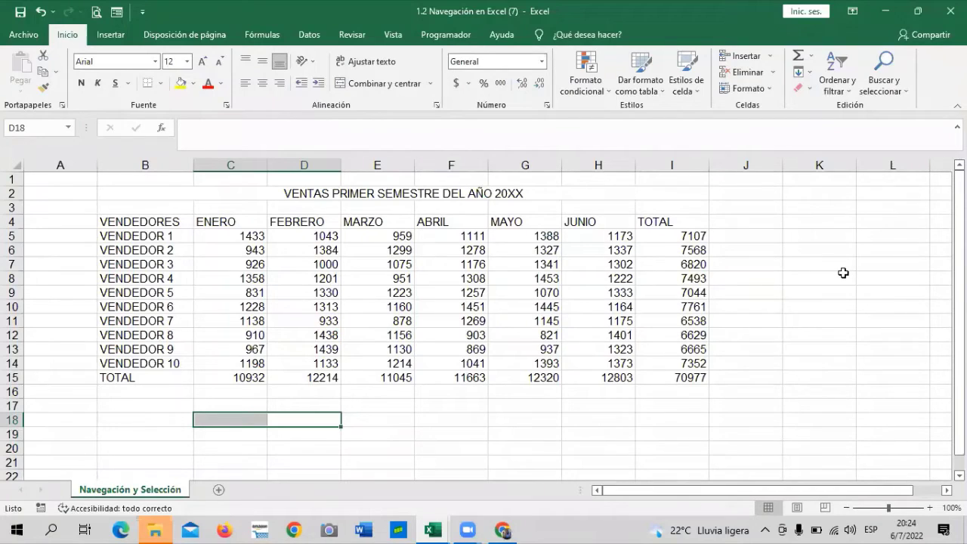
{"action": "scroll", "coordinate": [827, 286], "scroll_direction": "down", "scroll_amount": 3}
{"action": "scroll", "coordinate": [790, 334], "scroll_direction": "up", "scroll_amount": 3}
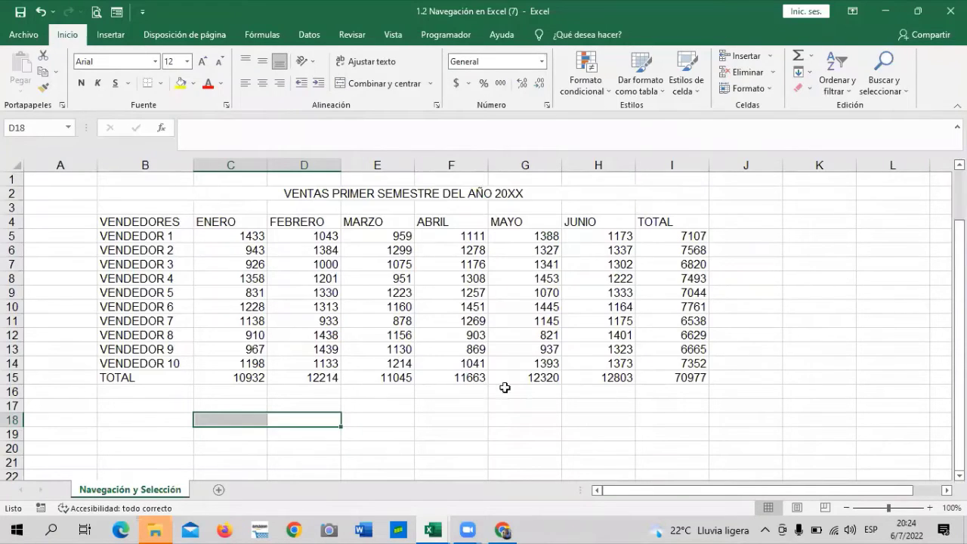
{"action": "left_click", "coordinate": [781, 221]}
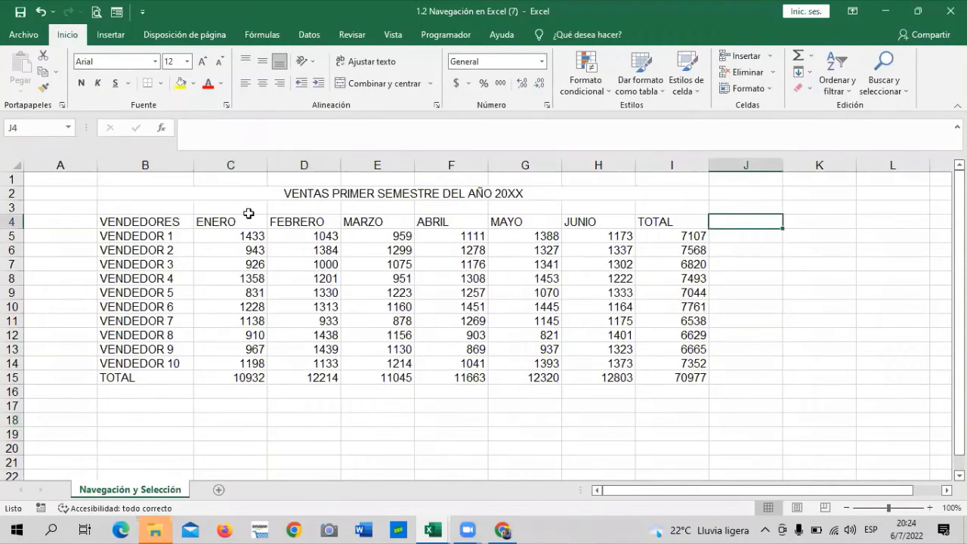
{"action": "left_click", "coordinate": [112, 219]}
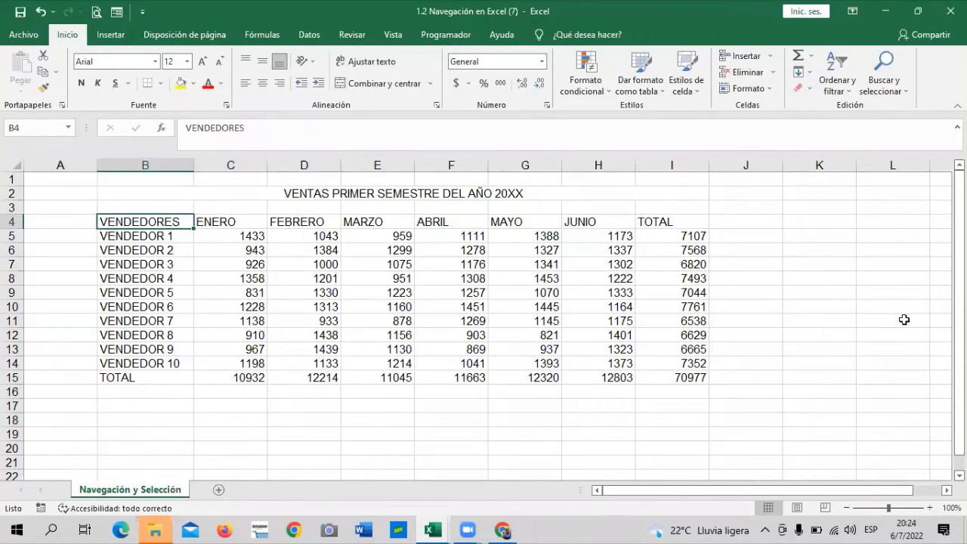
{"action": "left_click", "coordinate": [776, 321]}
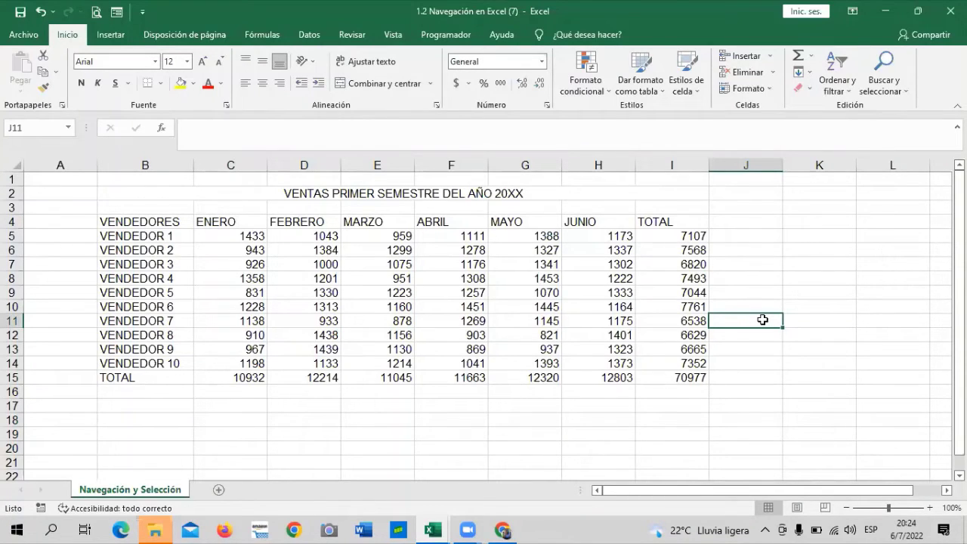
{"action": "left_click", "coordinate": [745, 235]}
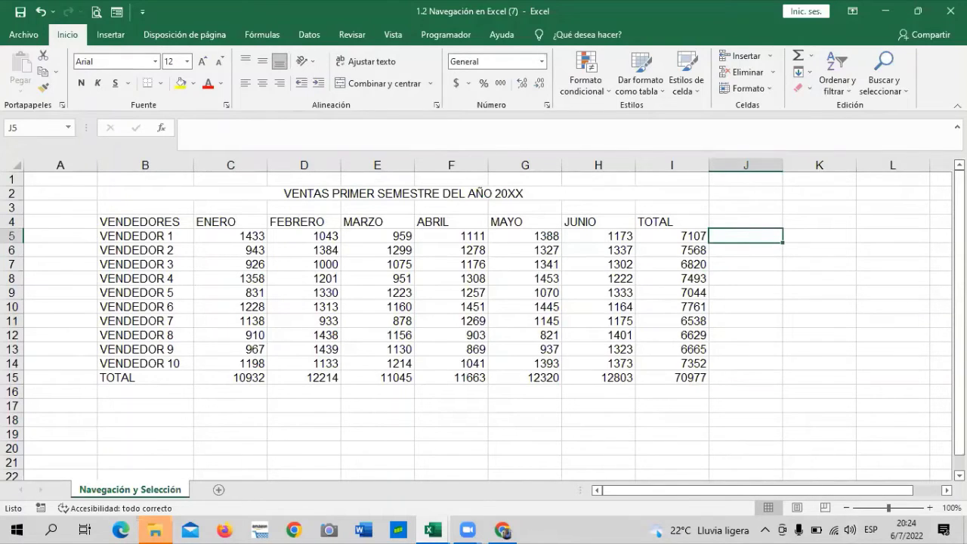
{"action": "left_click", "coordinate": [12, 159]}
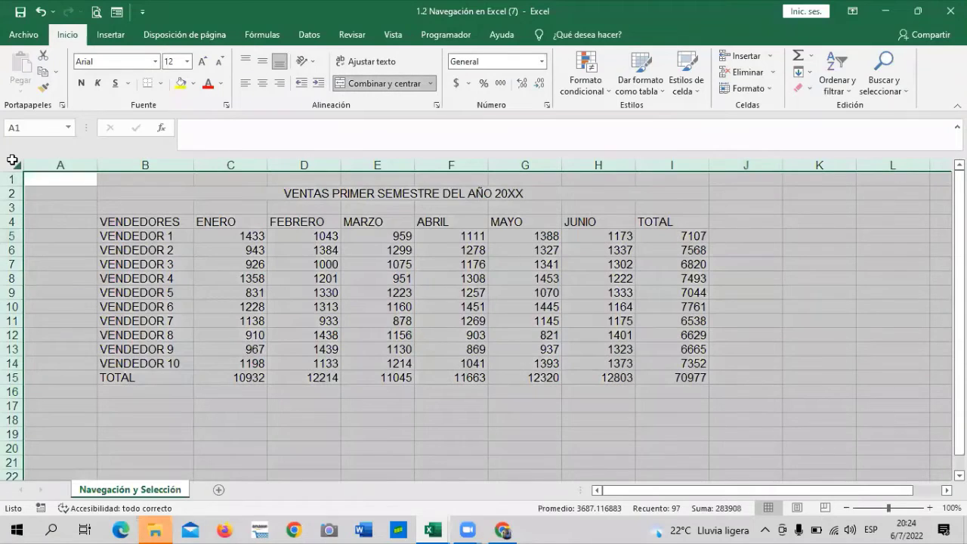
{"action": "left_click", "coordinate": [36, 224]}
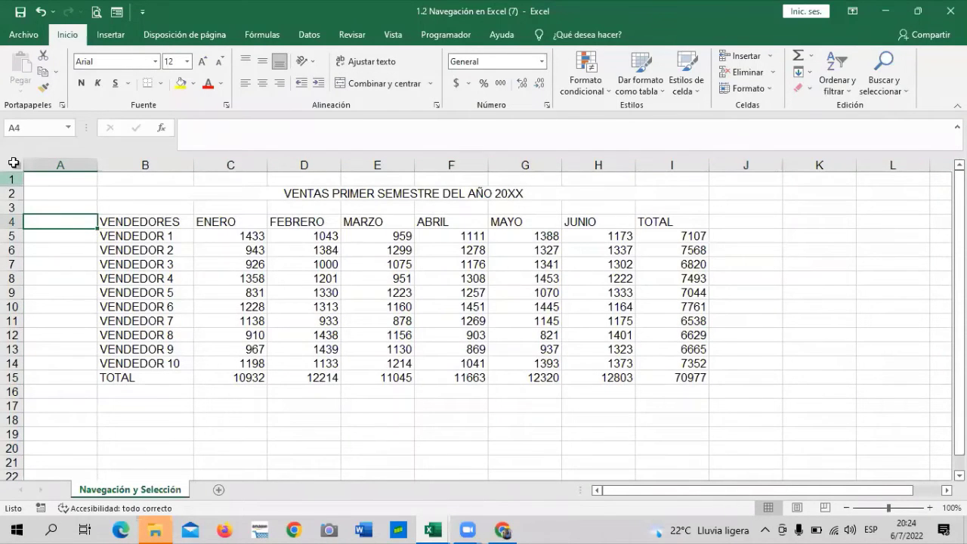
{"action": "key", "text": "Down"}
{"action": "key", "text": "Down"}
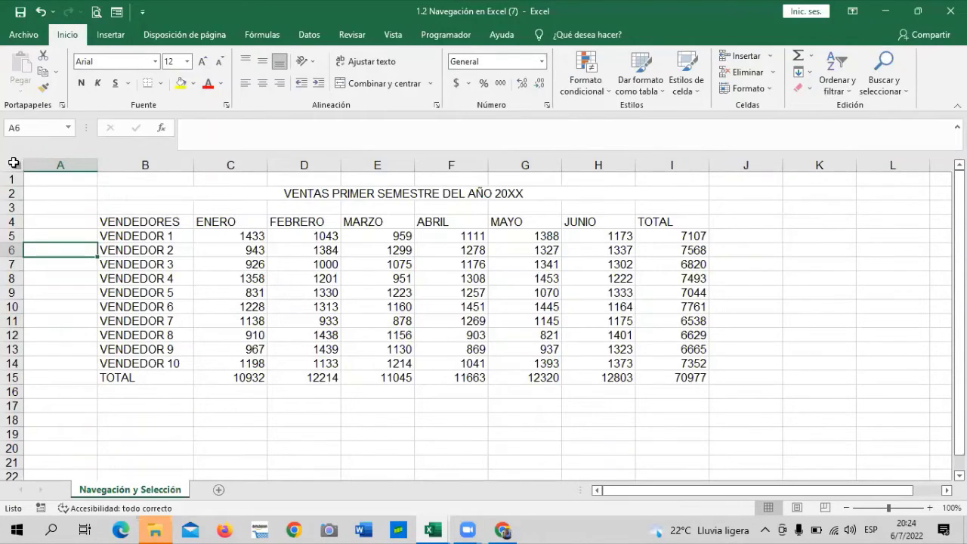
{"action": "left_click", "coordinate": [66, 210]}
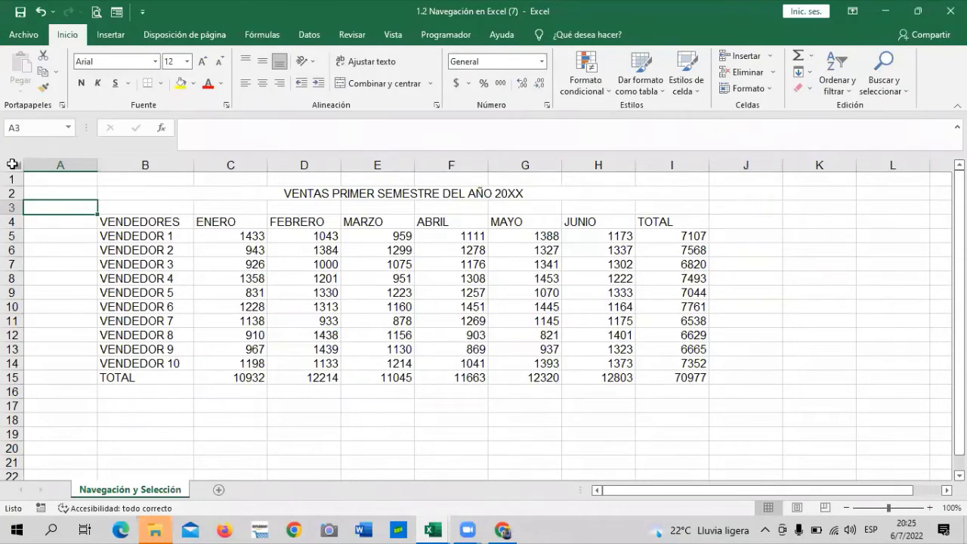
{"action": "left_click", "coordinate": [12, 164]}
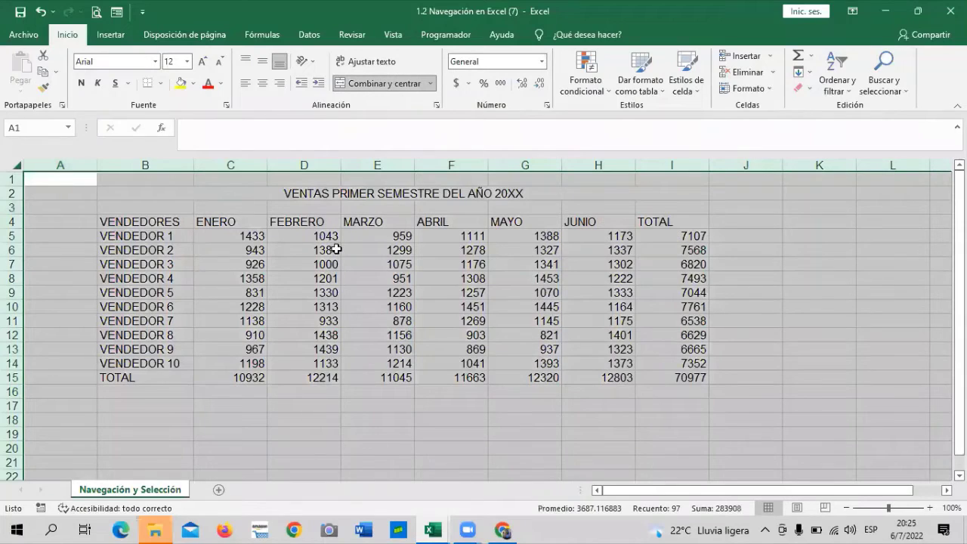
{"action": "scroll", "coordinate": [691, 393], "scroll_direction": "down", "scroll_amount": 5}
{"action": "scroll", "coordinate": [692, 393], "scroll_direction": "down", "scroll_amount": 6}
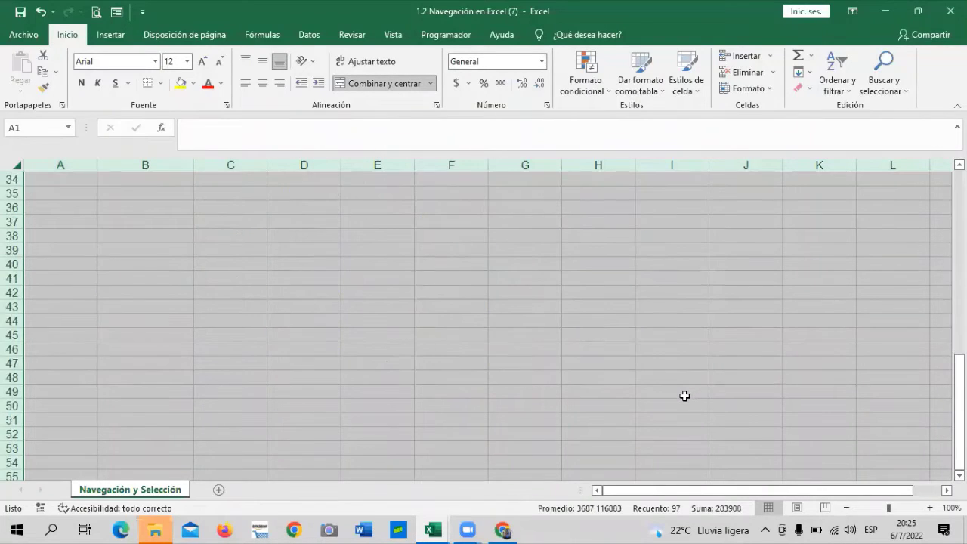
{"action": "scroll", "coordinate": [684, 395], "scroll_direction": "down", "scroll_amount": 5}
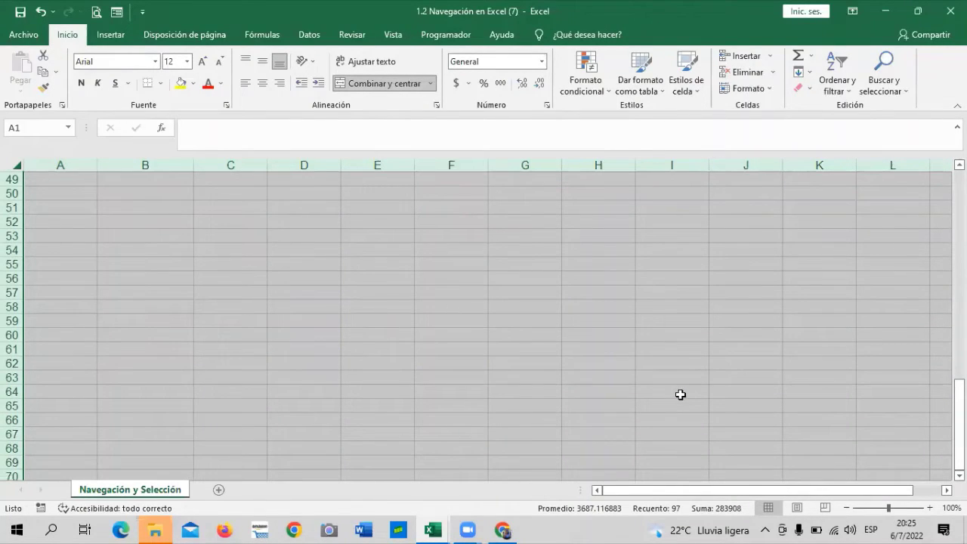
{"action": "scroll", "coordinate": [680, 394], "scroll_direction": "up", "scroll_amount": 1}
{"action": "scroll", "coordinate": [675, 386], "scroll_direction": "up", "scroll_amount": 10}
{"action": "scroll", "coordinate": [676, 385], "scroll_direction": "up", "scroll_amount": 5}
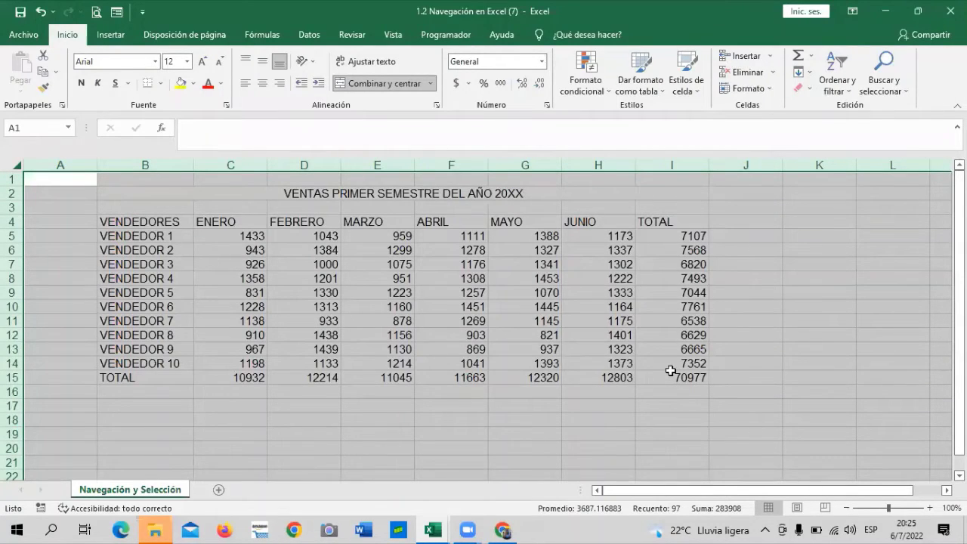
{"action": "left_click", "coordinate": [793, 266]}
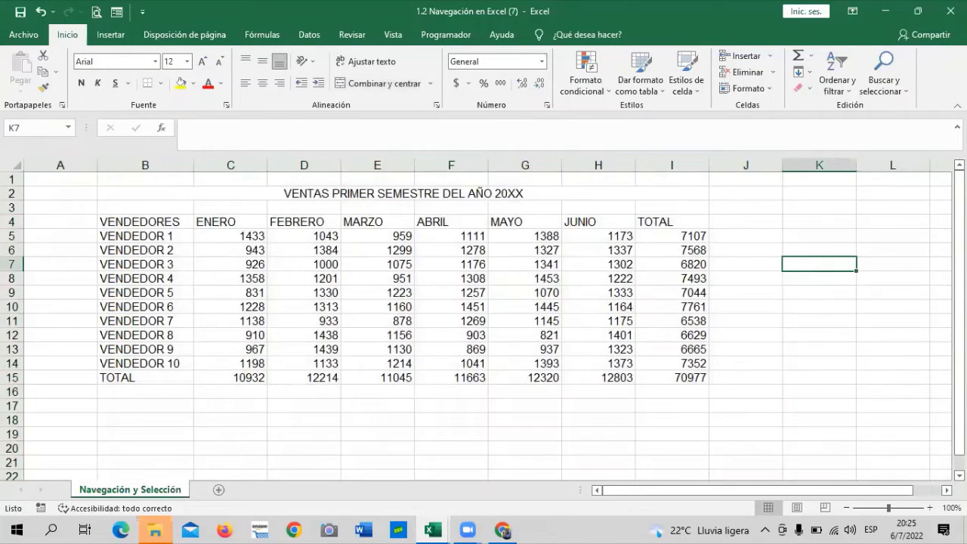
{"action": "left_click", "coordinate": [467, 532]}
Give the whole worksheet's text an olive font colour
{"action": "left_click_drag", "start_coordinate": [597, 378], "coordinate": [587, 394]}
{"action": "left_click", "coordinate": [801, 336]}
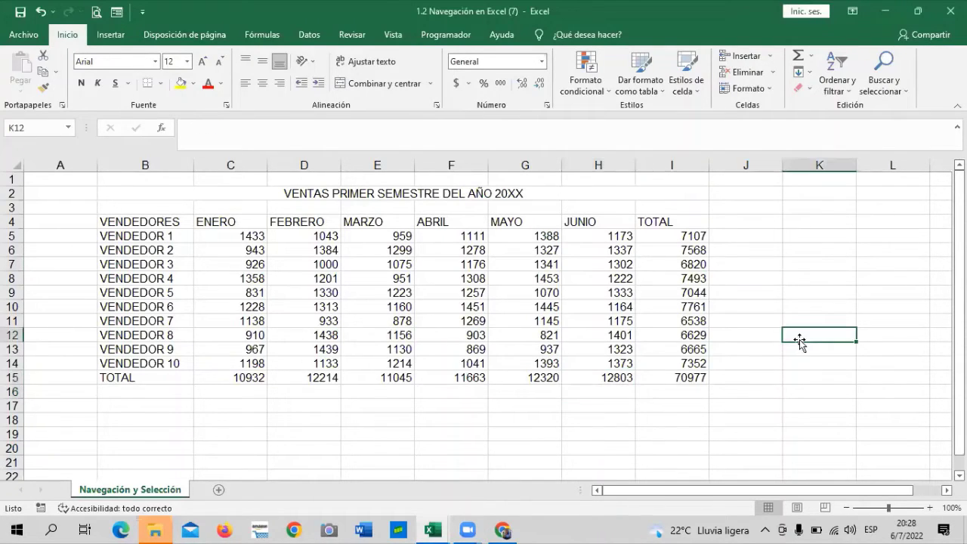
{"action": "left_click", "coordinate": [731, 238]}
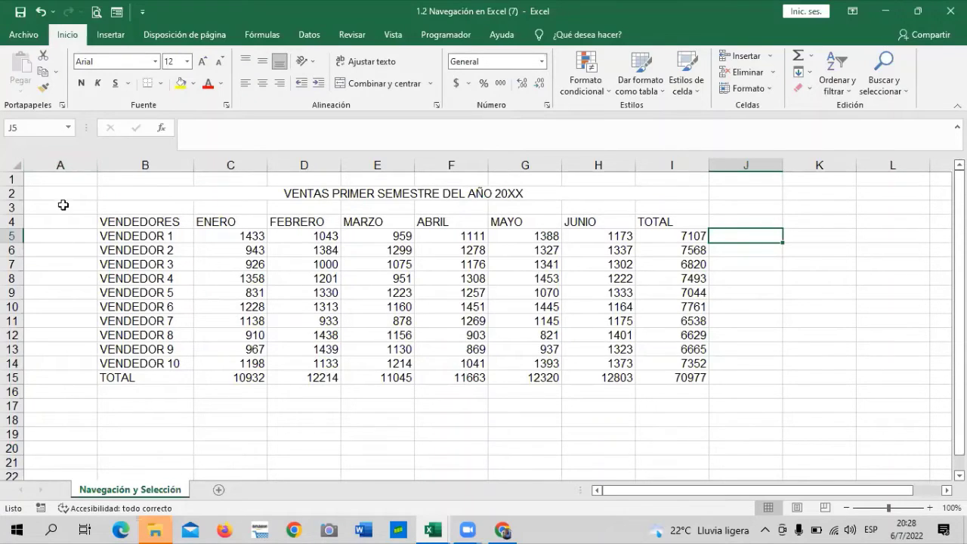
{"action": "left_click", "coordinate": [59, 191]}
{"action": "left_click", "coordinate": [12, 160]}
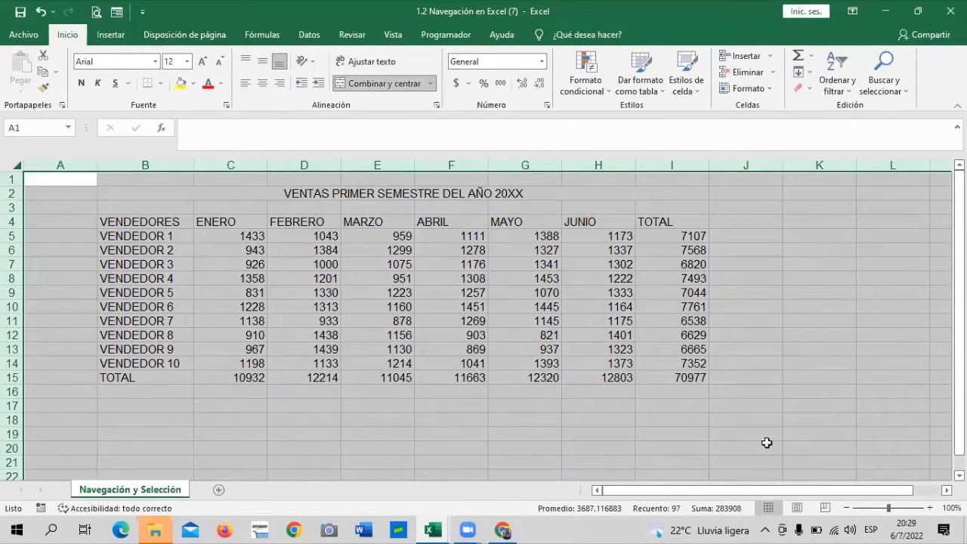
{"action": "left_click", "coordinate": [221, 83]}
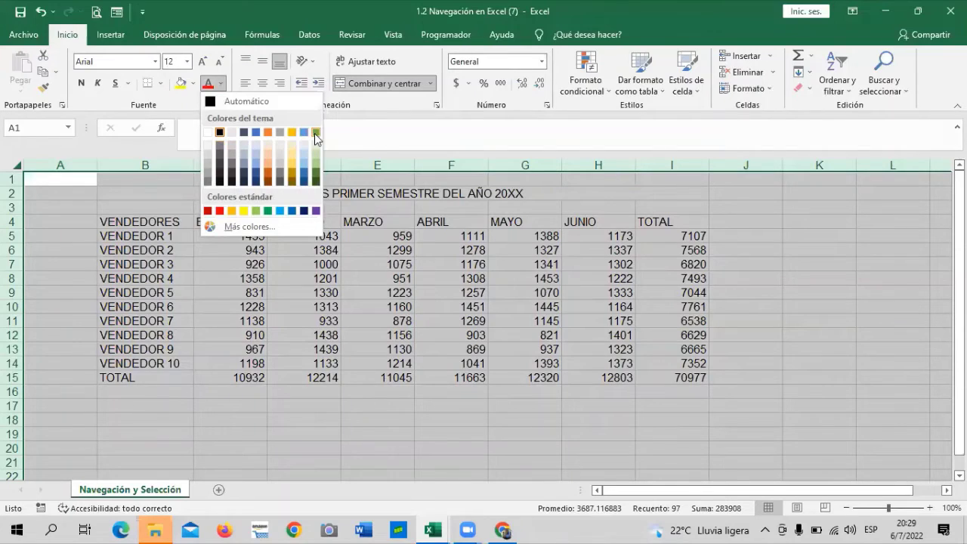
{"action": "left_click", "coordinate": [377, 239]}
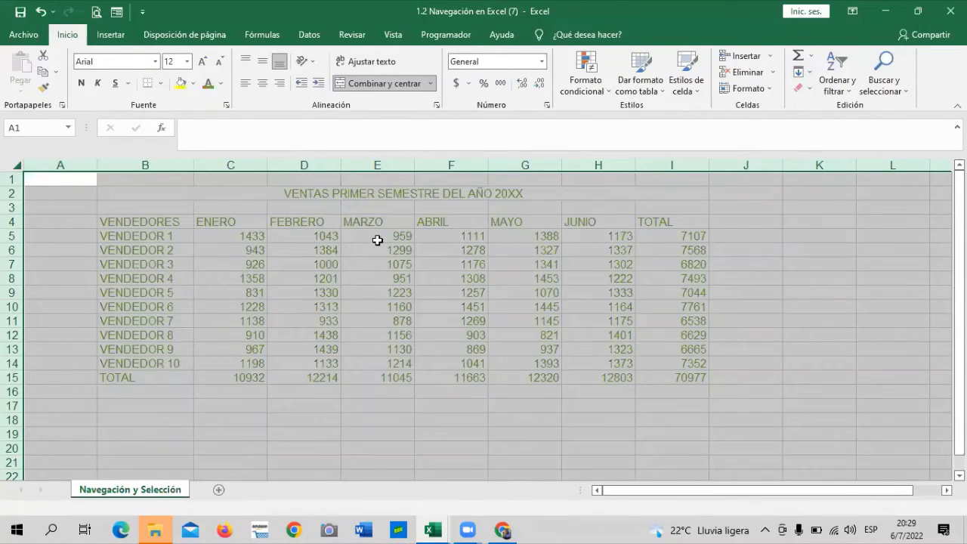
{"action": "left_click", "coordinate": [801, 278]}
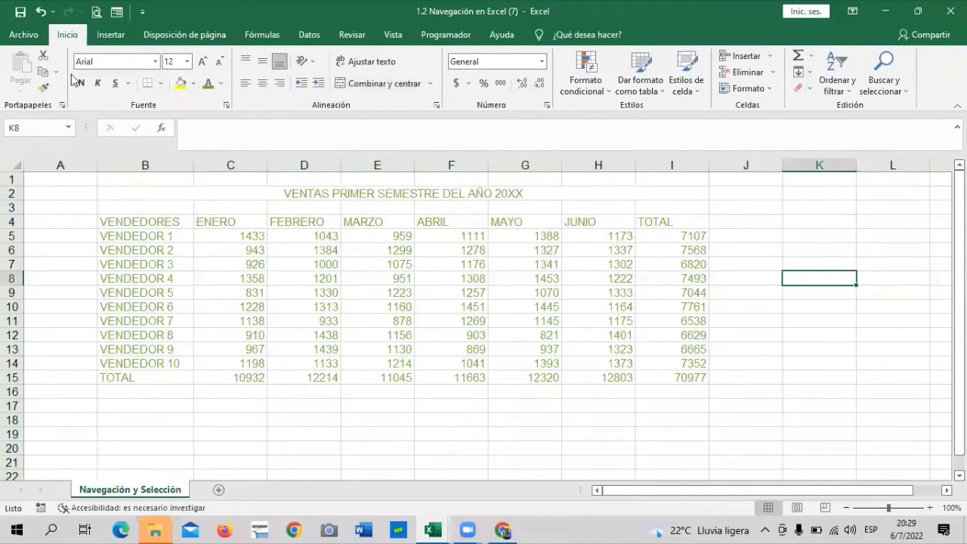
Change the whole worksheet's font colour to blue
{"action": "left_click", "coordinate": [13, 165]}
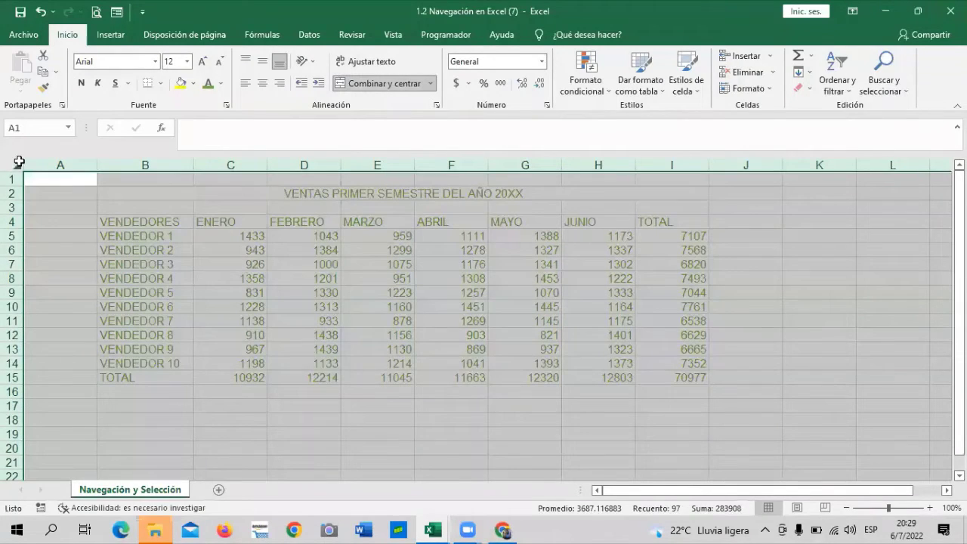
{"action": "left_click", "coordinate": [220, 83]}
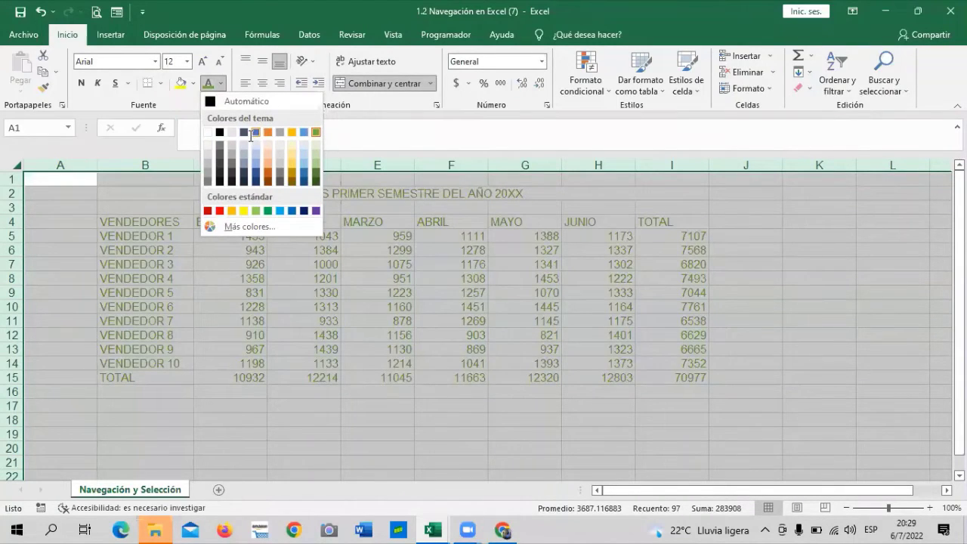
{"action": "left_click", "coordinate": [252, 134]}
{"action": "left_click", "coordinate": [738, 337]}
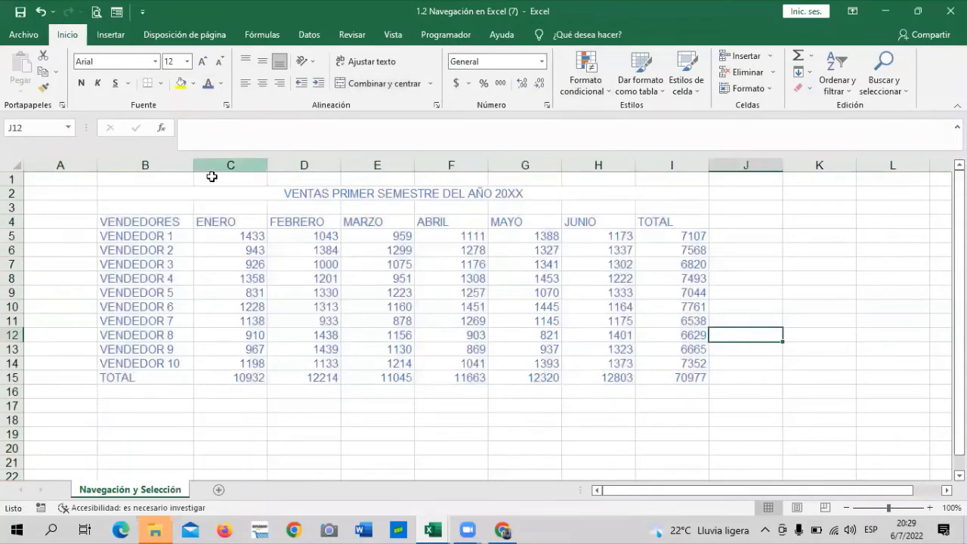
Select the table from the VENDEDORES header through the VENDEDOR 10 row
{"action": "left_click_drag", "start_coordinate": [145, 198], "coordinate": [692, 376]}
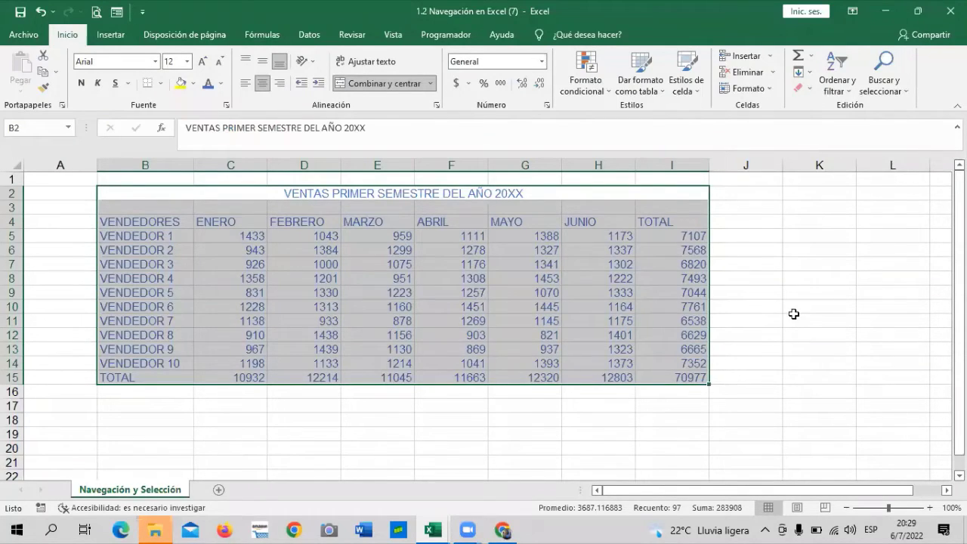
{"action": "left_click", "coordinate": [793, 319]}
{"action": "left_click", "coordinate": [458, 324]}
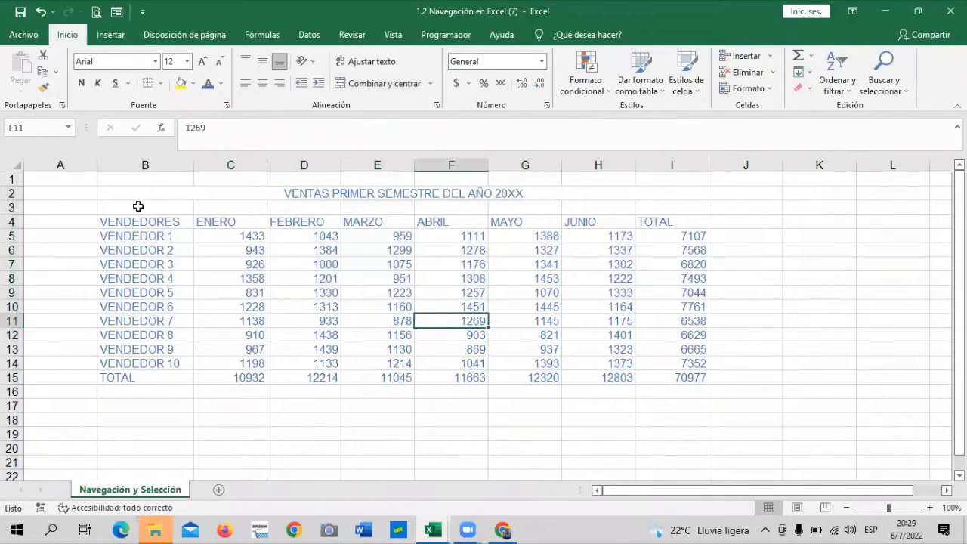
{"action": "left_click_drag", "start_coordinate": [198, 209], "coordinate": [366, 250]}
{"action": "left_click", "coordinate": [304, 364]}
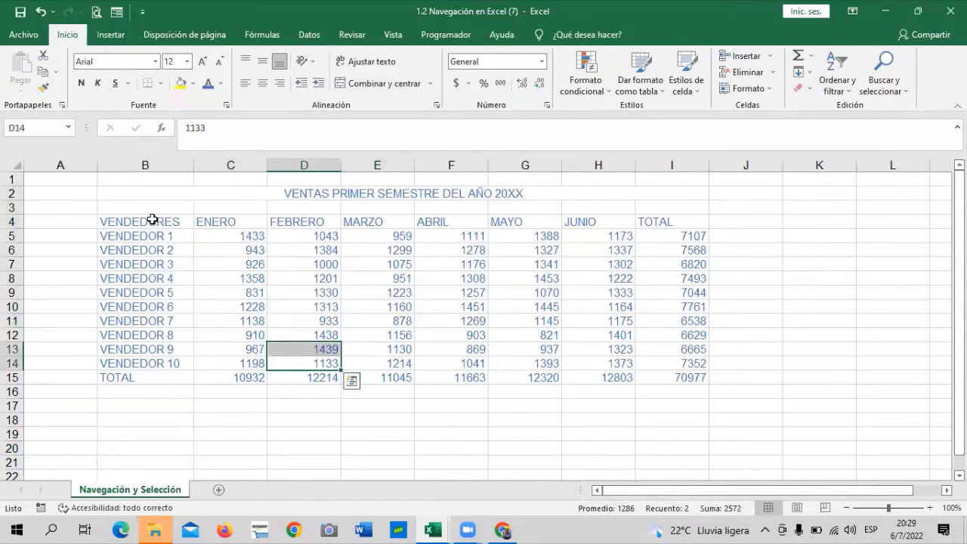
{"action": "mouse_move", "coordinate": [145, 221]}
{"action": "left_mouse_down"}
{"action": "mouse_move", "coordinate": [682, 372]}
{"action": "mouse_move", "coordinate": [682, 361]}
{"action": "left_mouse_up"}
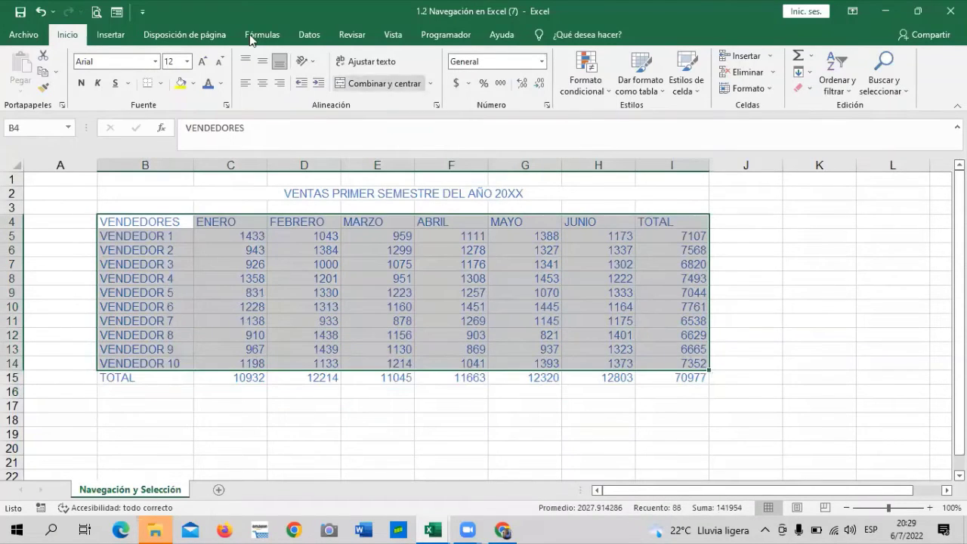
Put borders on every cell of the selected sales table
{"action": "left_click", "coordinate": [161, 84]}
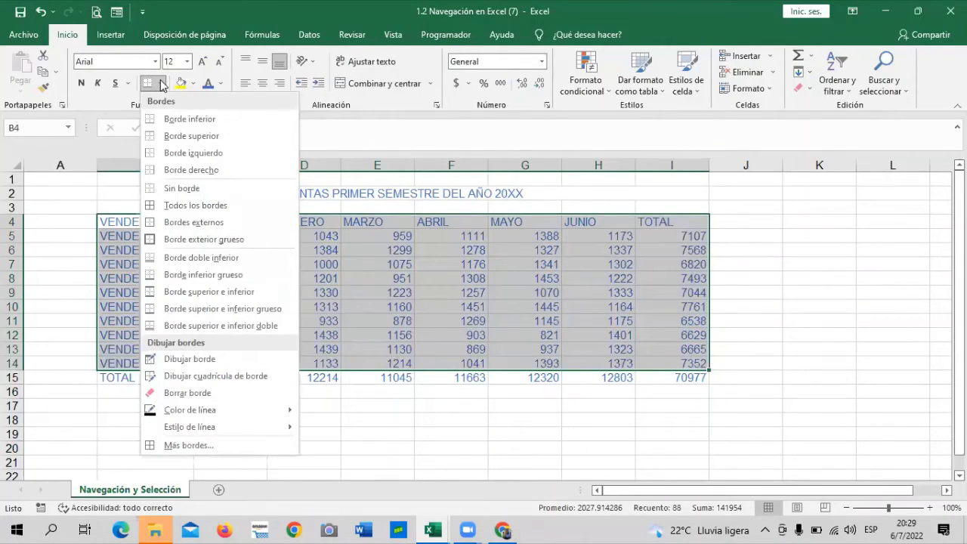
{"action": "left_click", "coordinate": [209, 206]}
{"action": "left_click", "coordinate": [241, 430]}
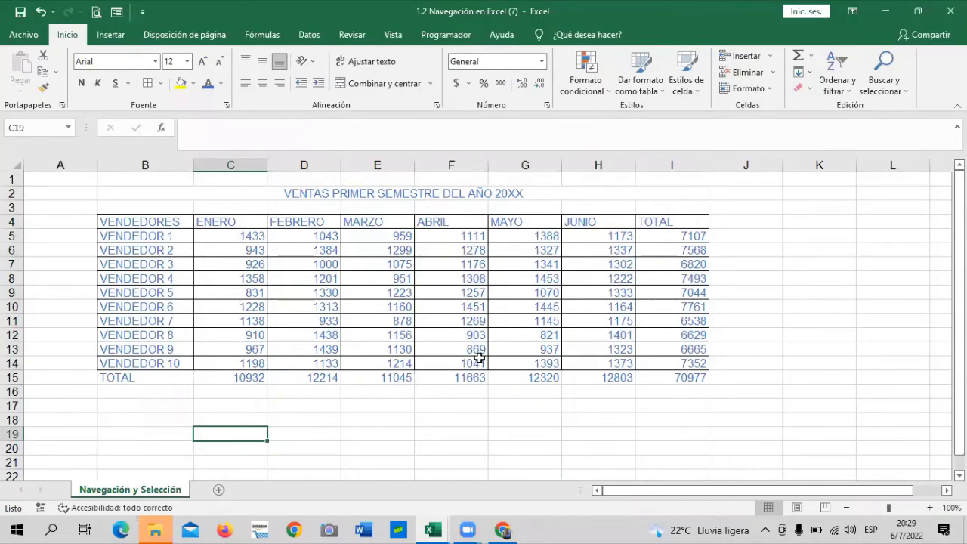
Review the bordered sheet, then open the print preview with Ctrl+P
{"action": "left_click", "coordinate": [454, 416]}
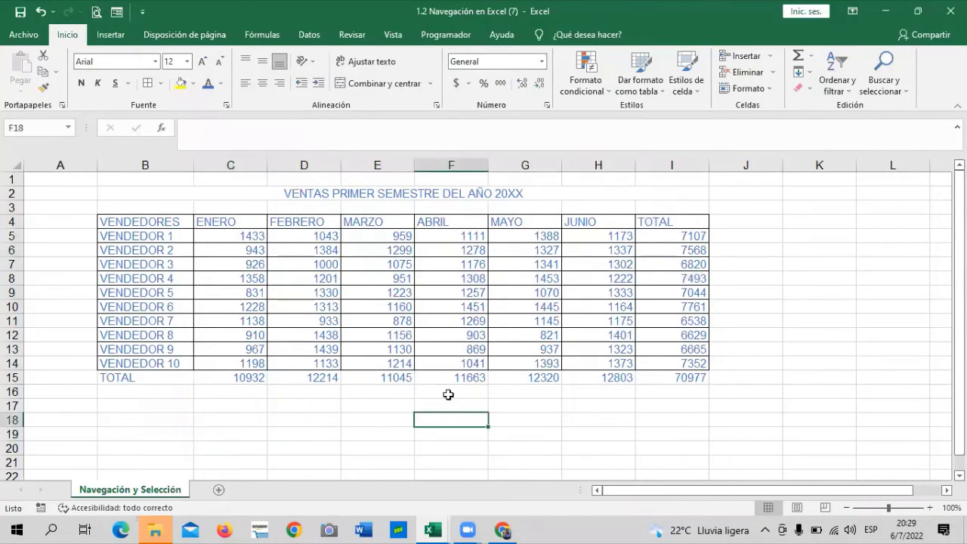
{"action": "left_click", "coordinate": [15, 164]}
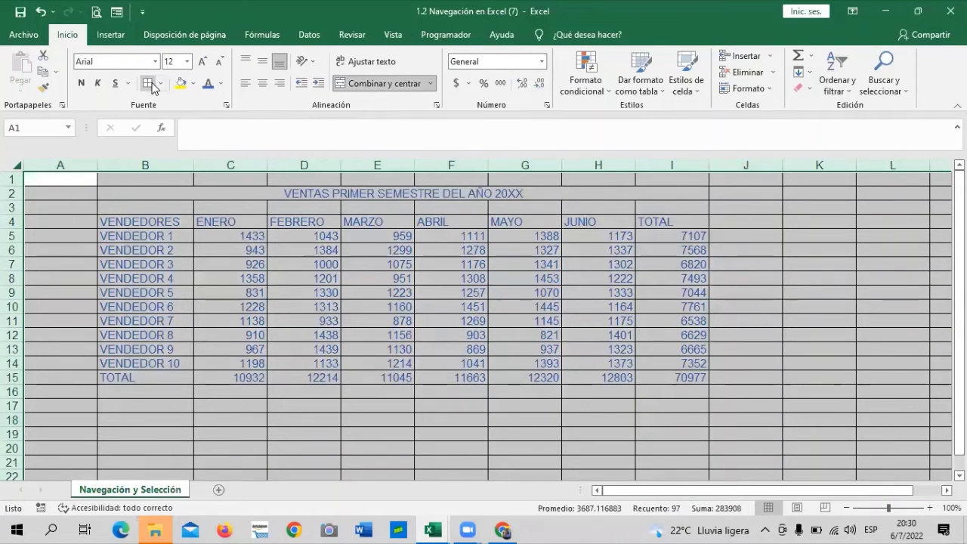
{"action": "left_click", "coordinate": [786, 321]}
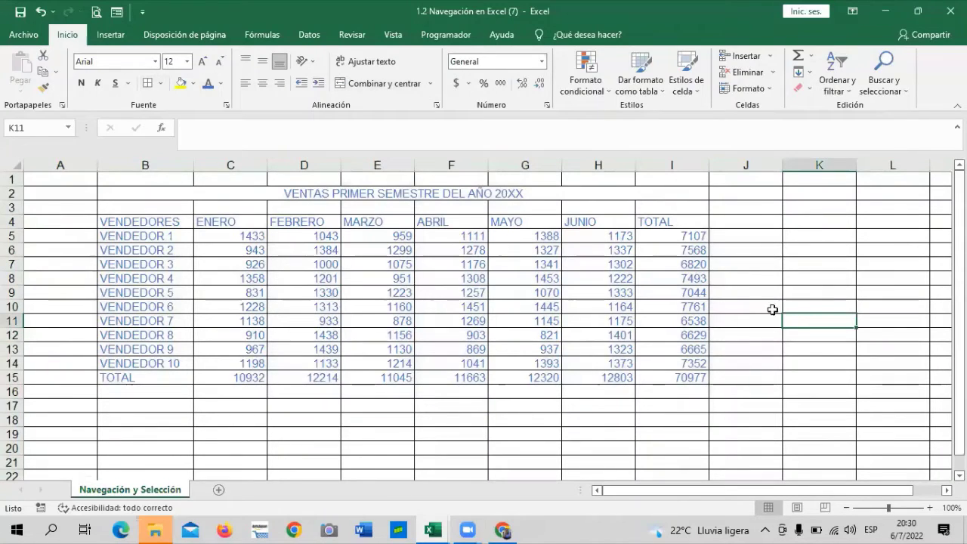
{"action": "scroll", "coordinate": [752, 307], "scroll_direction": "down", "scroll_amount": 7}
{"action": "scroll", "coordinate": [752, 306], "scroll_direction": "down", "scroll_amount": 6}
{"action": "scroll", "coordinate": [708, 326], "scroll_direction": "down", "scroll_amount": 6}
{"action": "scroll", "coordinate": [703, 322], "scroll_direction": "up", "scroll_amount": 5}
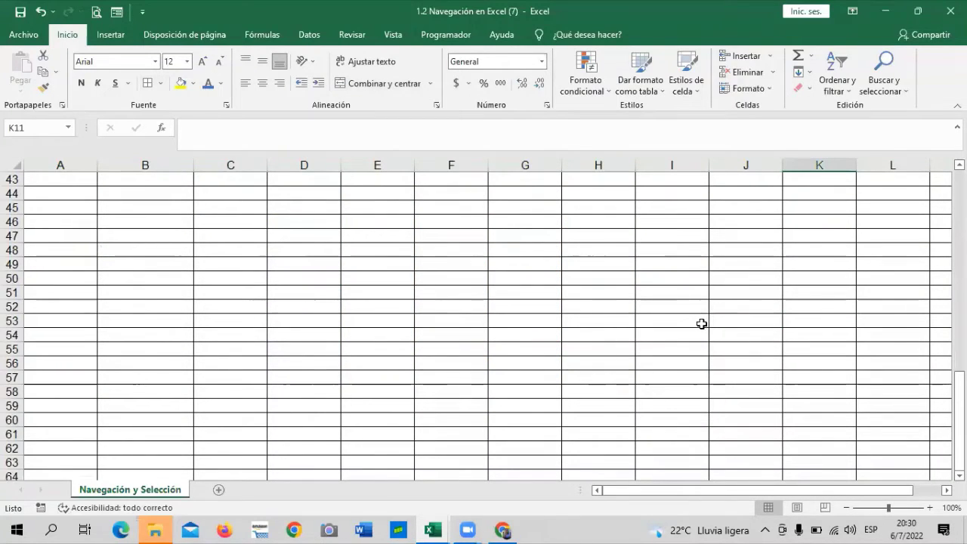
{"action": "scroll", "coordinate": [702, 324], "scroll_direction": "up", "scroll_amount": 10}
{"action": "scroll", "coordinate": [680, 328], "scroll_direction": "up", "scroll_amount": 4}
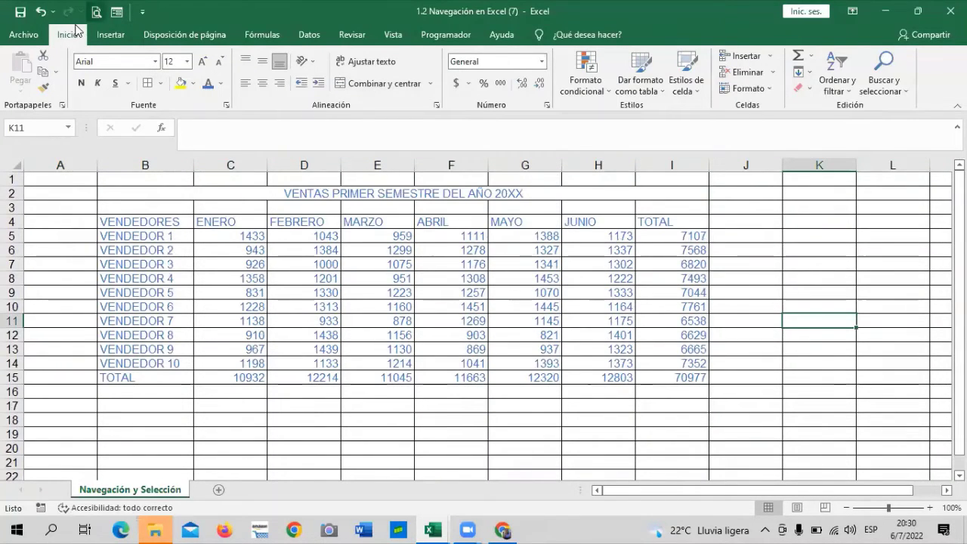
{"action": "key", "text": "ctrl+p"}
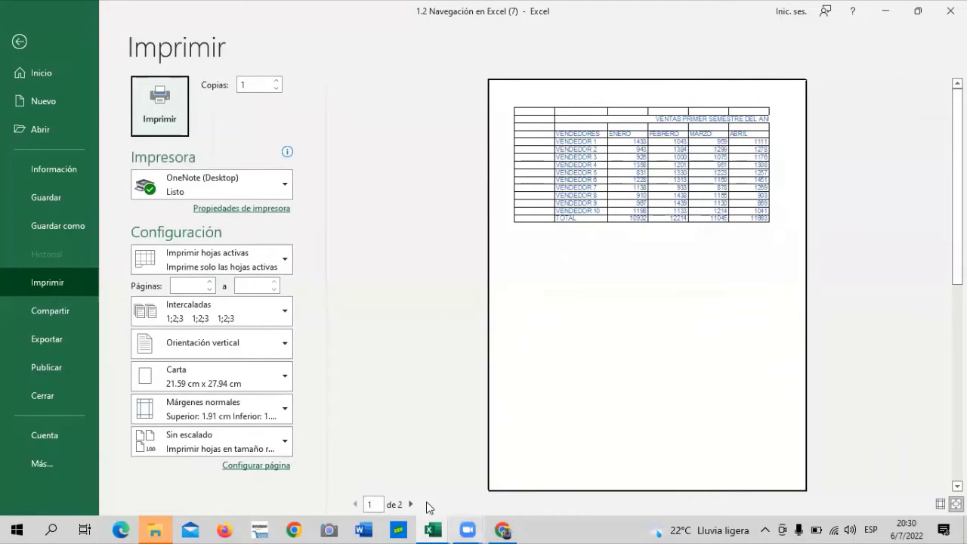
Scroll to page 2 of the print preview, then return to the worksheet
{"action": "scroll", "coordinate": [570, 341], "scroll_direction": "down", "scroll_amount": 1}
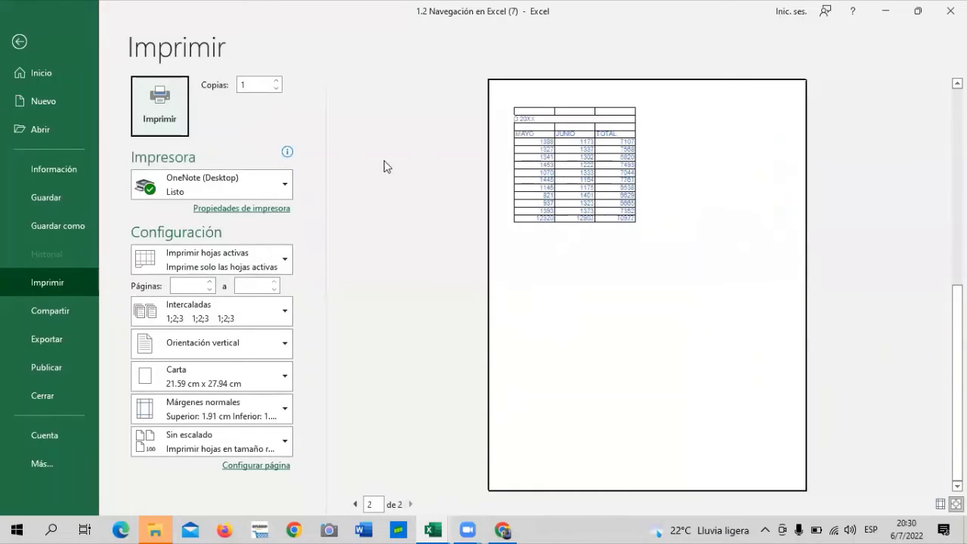
{"action": "left_click", "coordinate": [33, 44]}
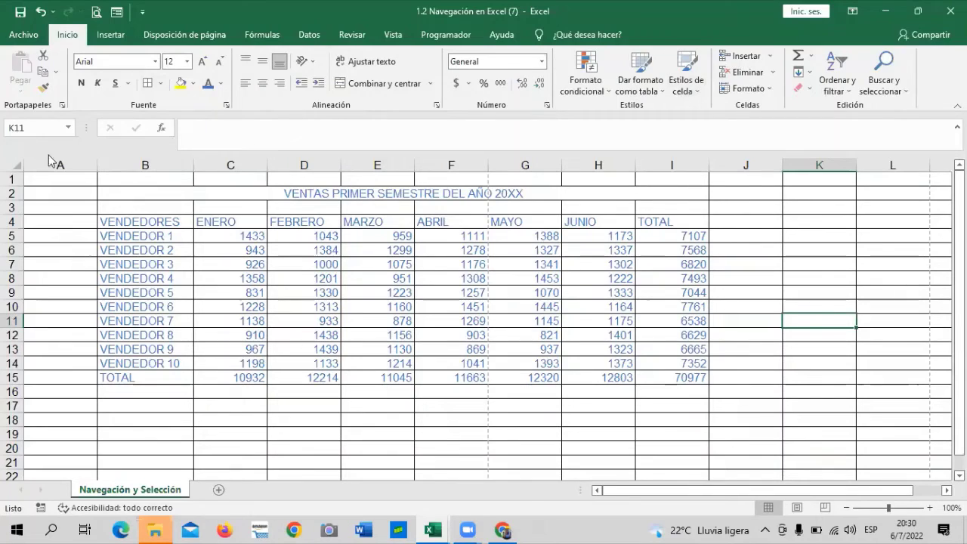
Apply Sin borde to the entire sheet, then select the table range B4:I15
{"action": "left_click", "coordinate": [17, 162]}
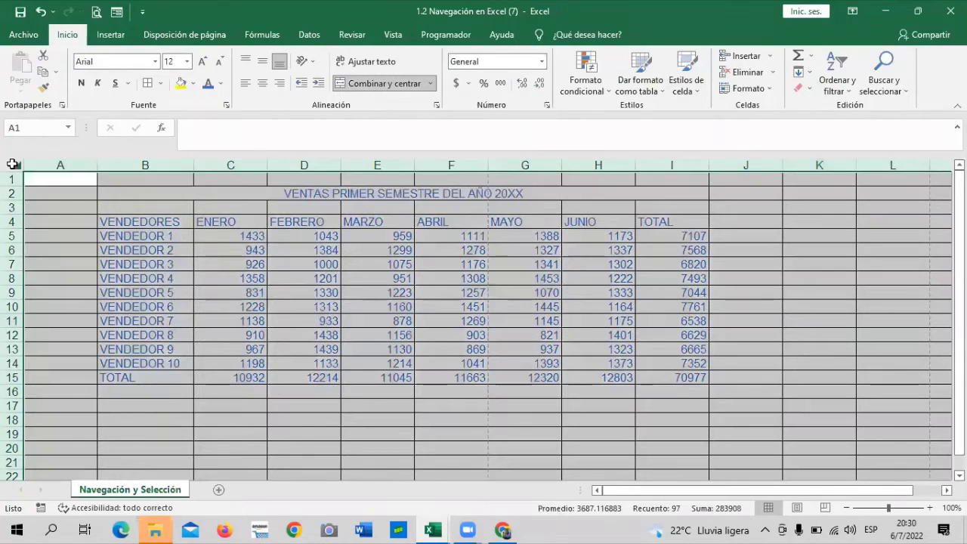
{"action": "left_click", "coordinate": [160, 86]}
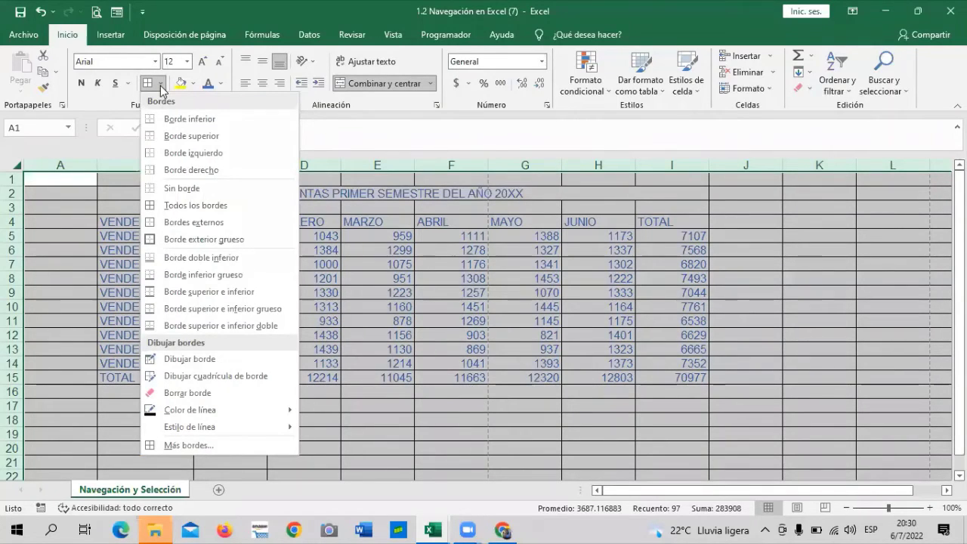
{"action": "left_click", "coordinate": [209, 186]}
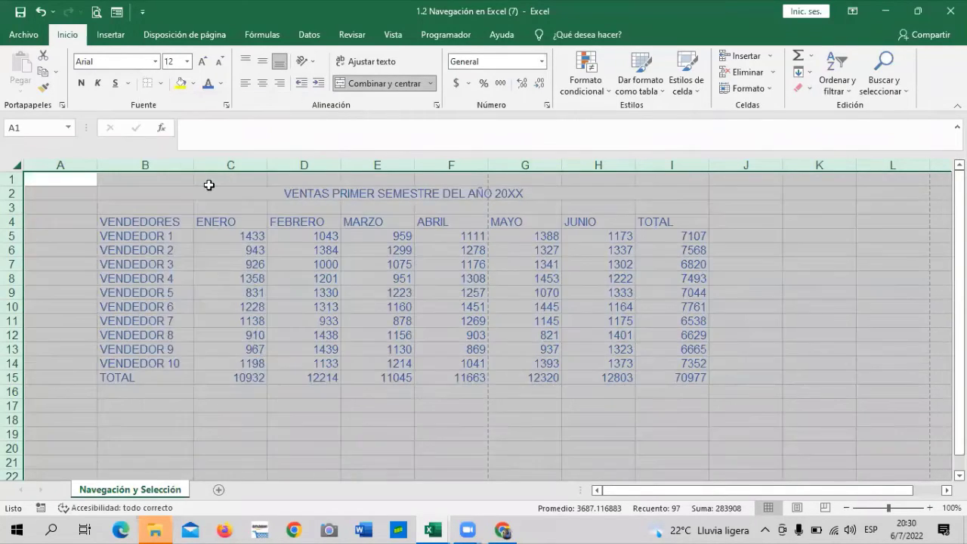
{"action": "left_click", "coordinate": [866, 302]}
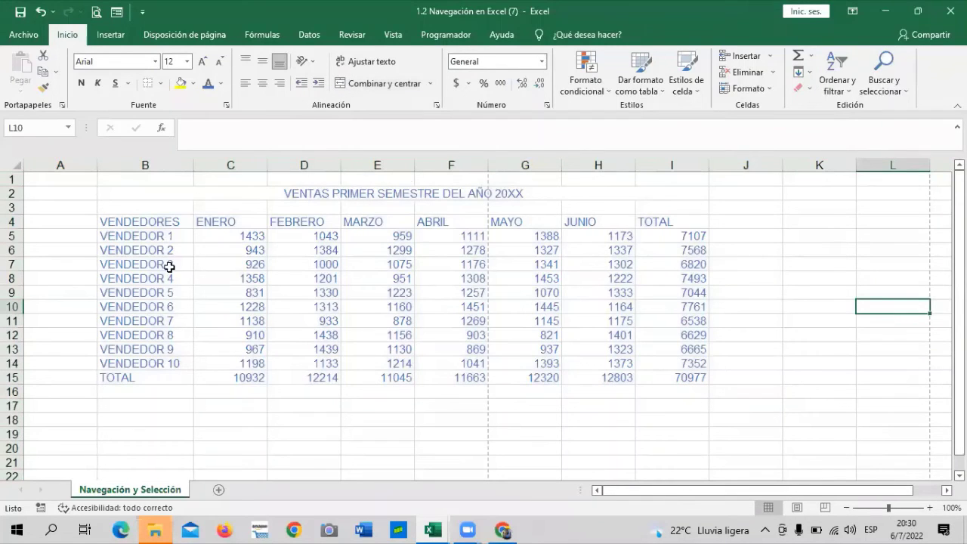
{"action": "left_click_drag", "start_coordinate": [115, 221], "coordinate": [689, 371]}
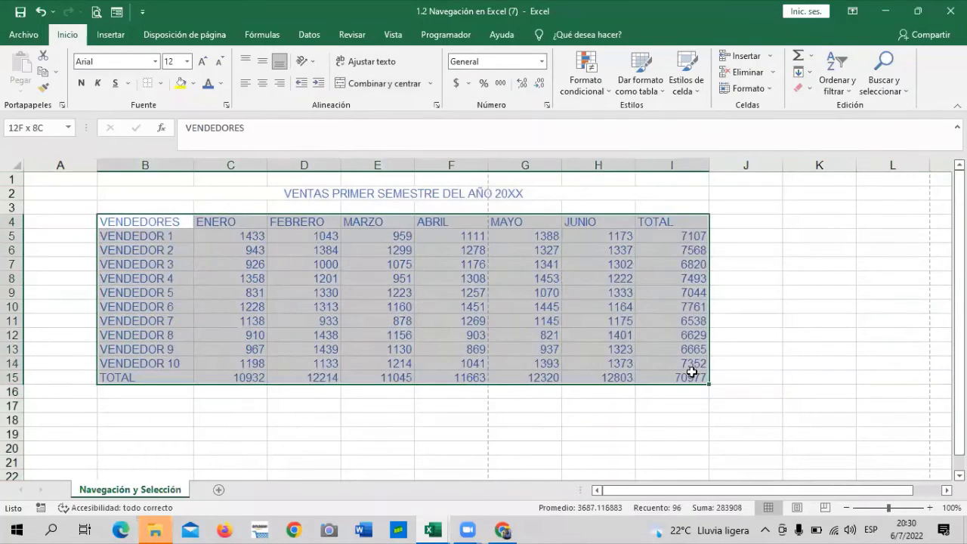
Apply Todos los bordes to B4:I15, then select the merged title cell
{"action": "left_click", "coordinate": [166, 85]}
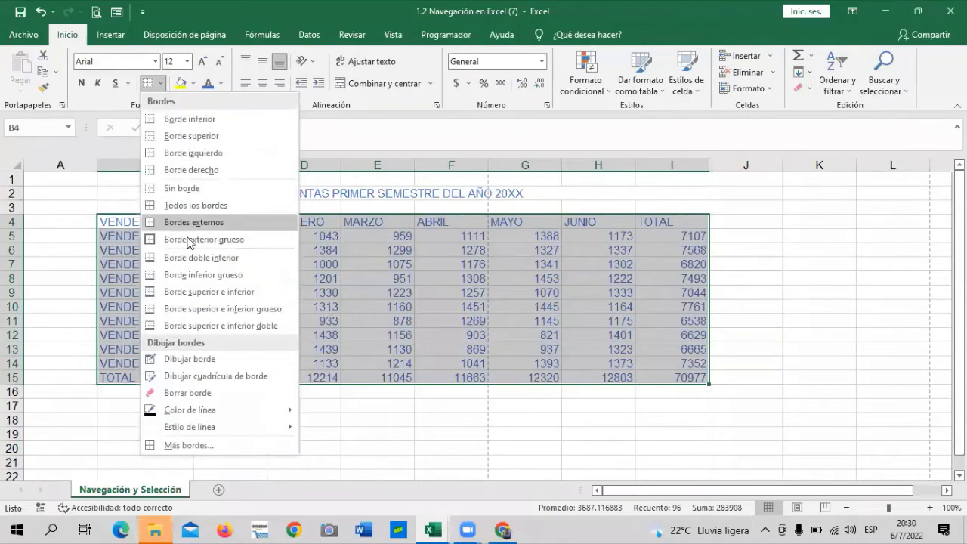
{"action": "left_click", "coordinate": [207, 206]}
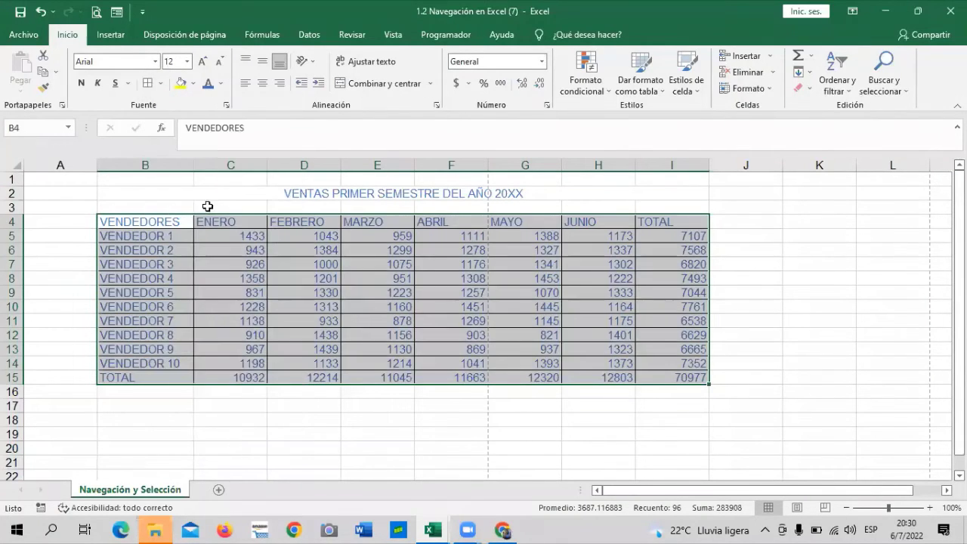
{"action": "left_click", "coordinate": [838, 277]}
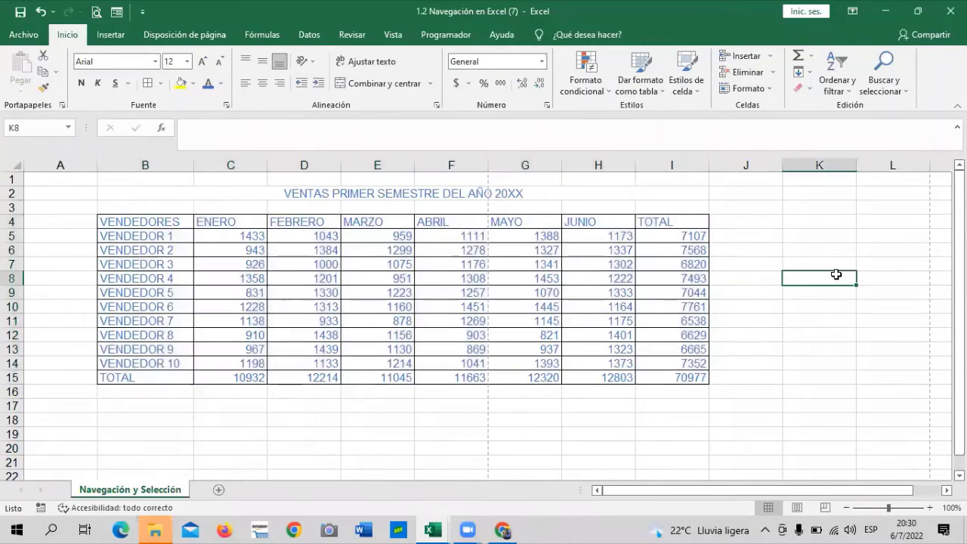
{"action": "left_click", "coordinate": [310, 195]}
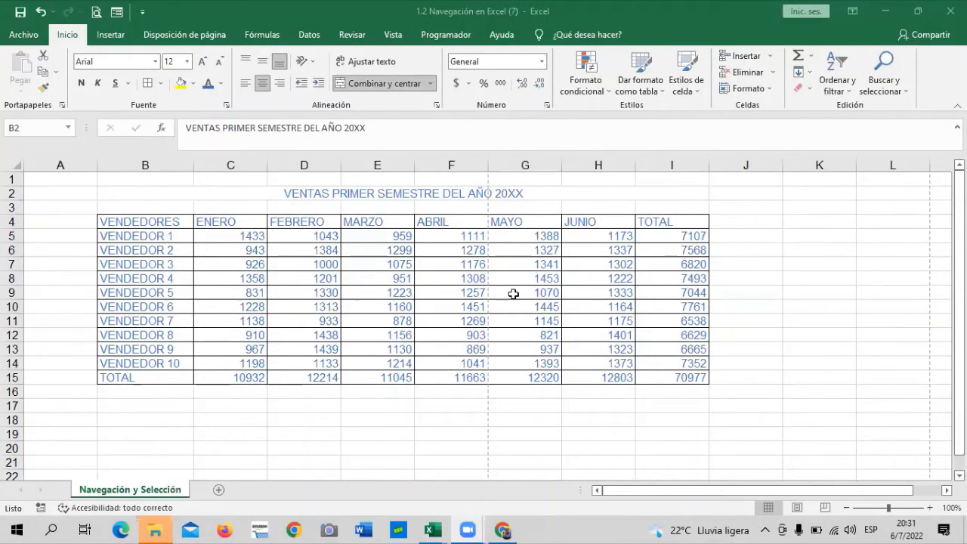
Set the font colour of B2:I14 and the TOTAL row B15:I15 to black
{"action": "left_click", "coordinate": [566, 364], "text": "shift"}
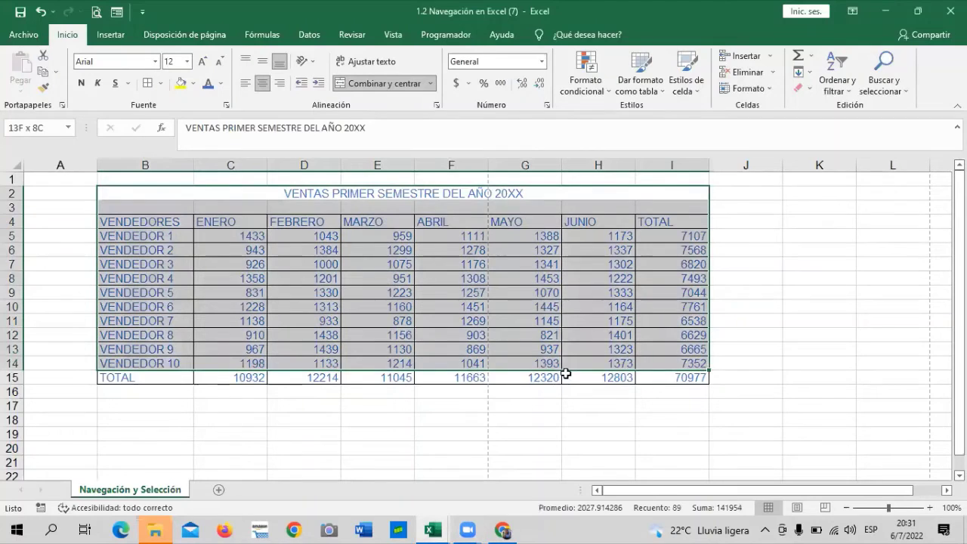
{"action": "left_click", "coordinate": [221, 83]}
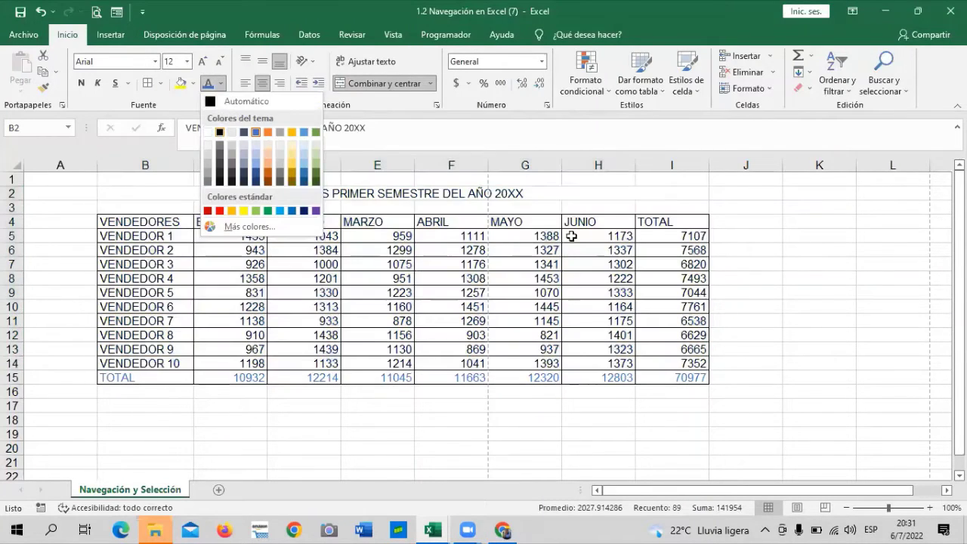
{"action": "left_click", "coordinate": [219, 133]}
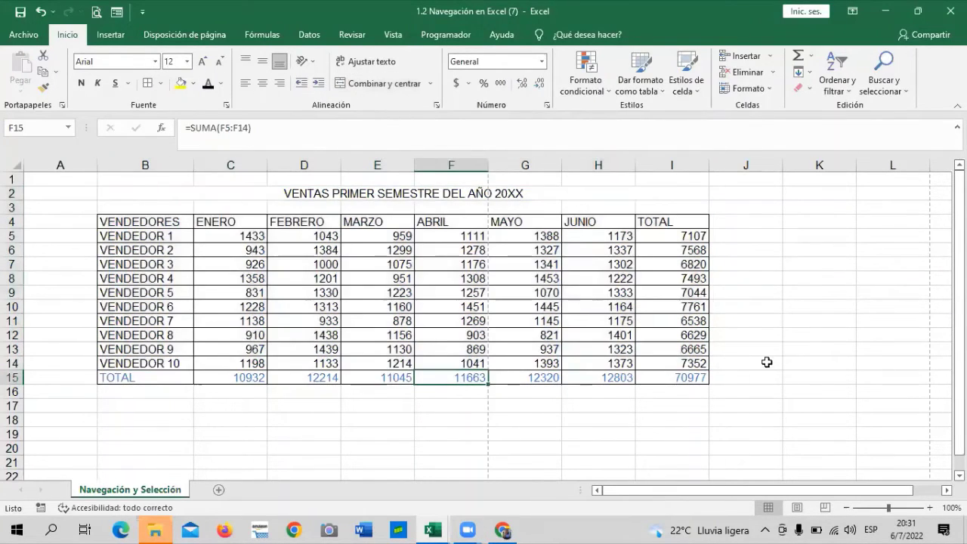
{"action": "left_click_drag", "start_coordinate": [113, 378], "coordinate": [684, 381]}
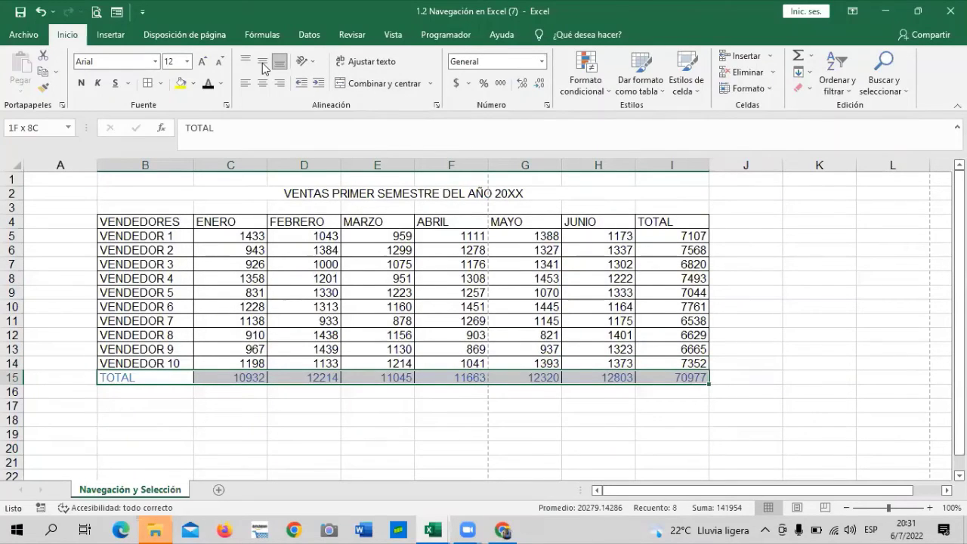
{"action": "left_click", "coordinate": [208, 84]}
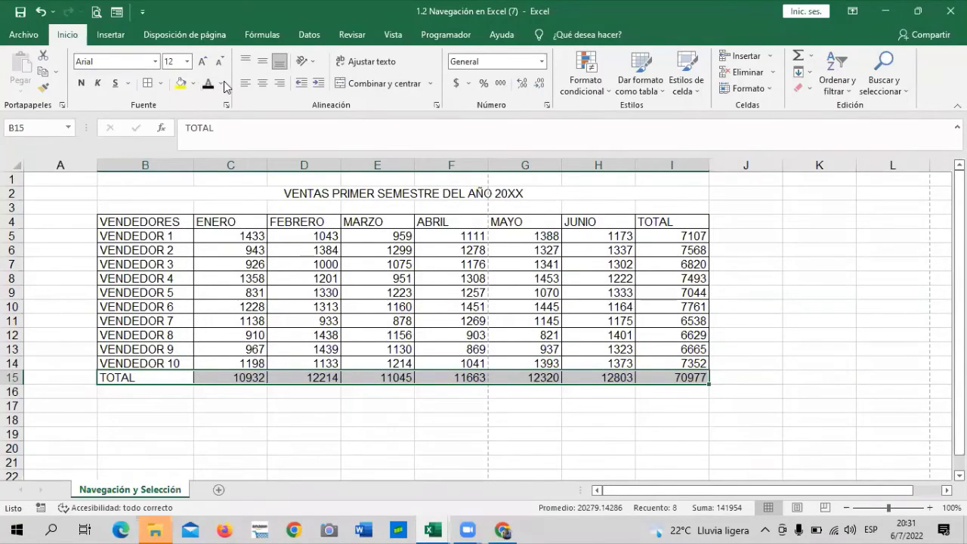
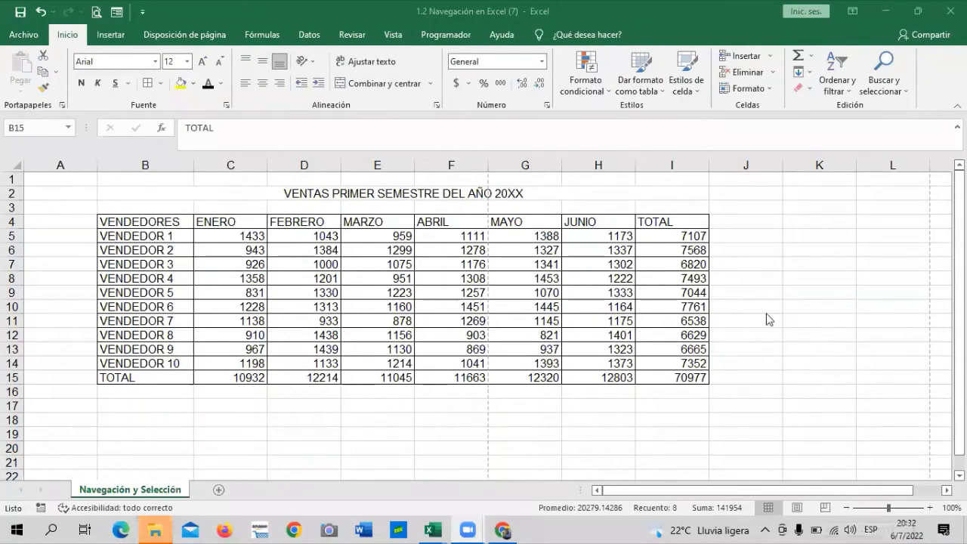
Select the TOTAL row, then clear it and return to the VENDEDORES heading cell
{"action": "key", "text": "ctrl+shift+Right"}
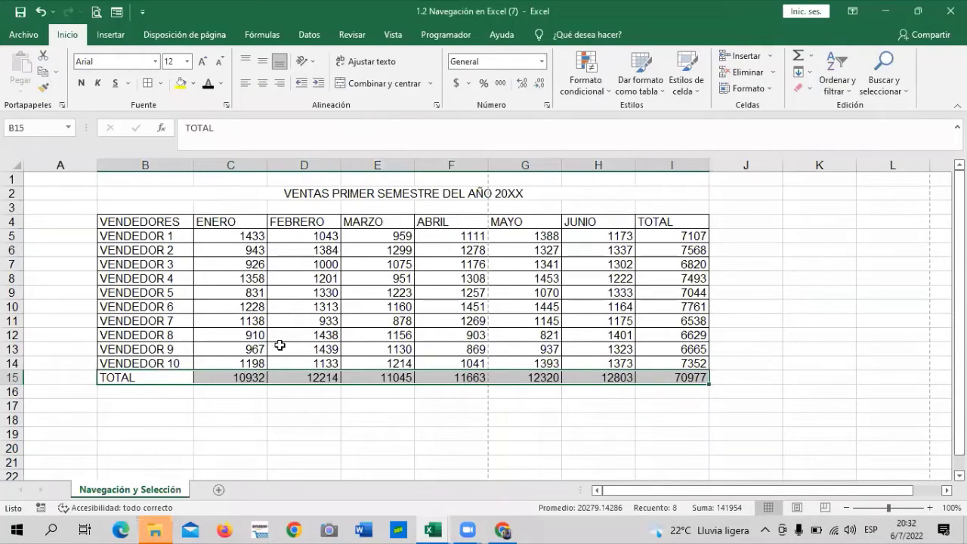
{"action": "left_click", "coordinate": [312, 458]}
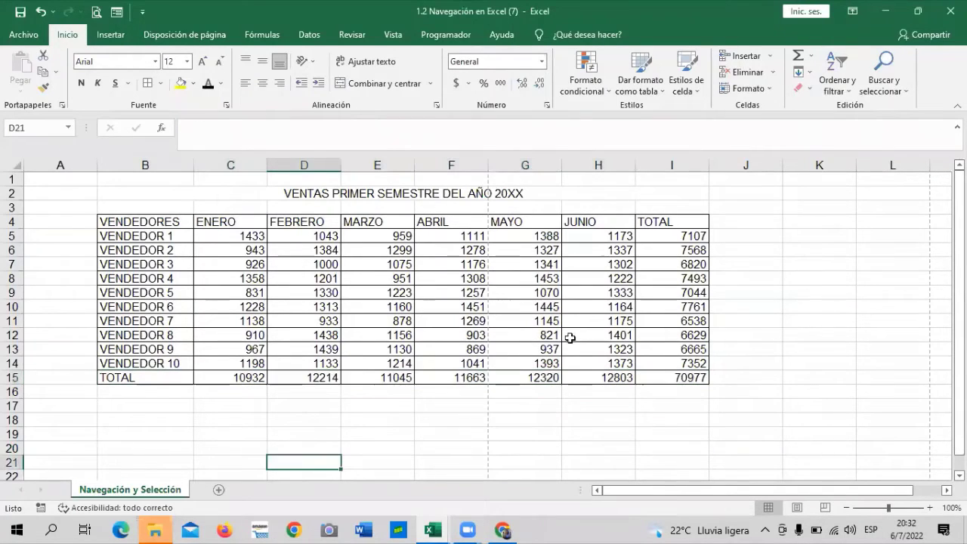
{"action": "left_click", "coordinate": [132, 217]}
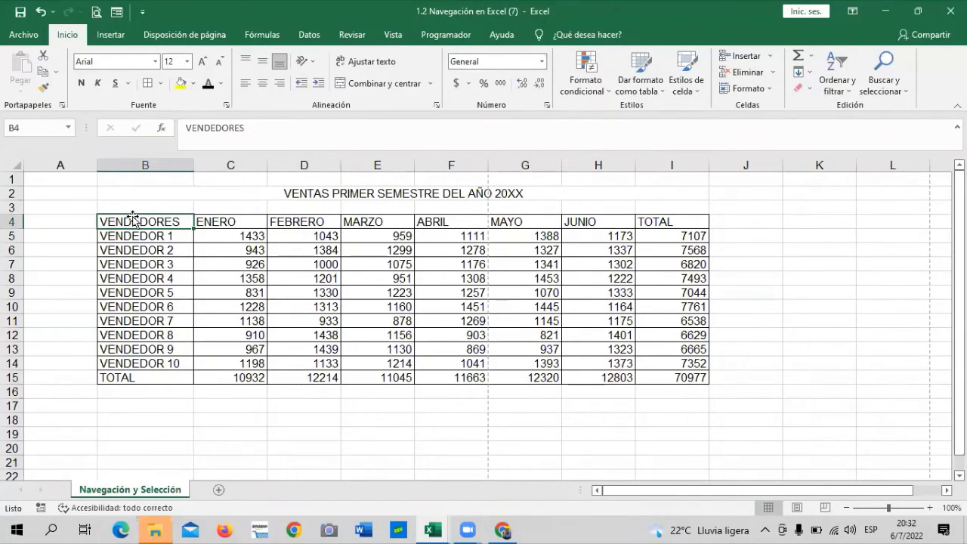
Move cell by cell through the sellers and monthly sales figures, ending at the start of row 7
{"action": "key", "text": "Right"}
{"action": "key", "text": "Down"}
{"action": "key", "text": "Up"}
{"action": "key", "text": "Down"}
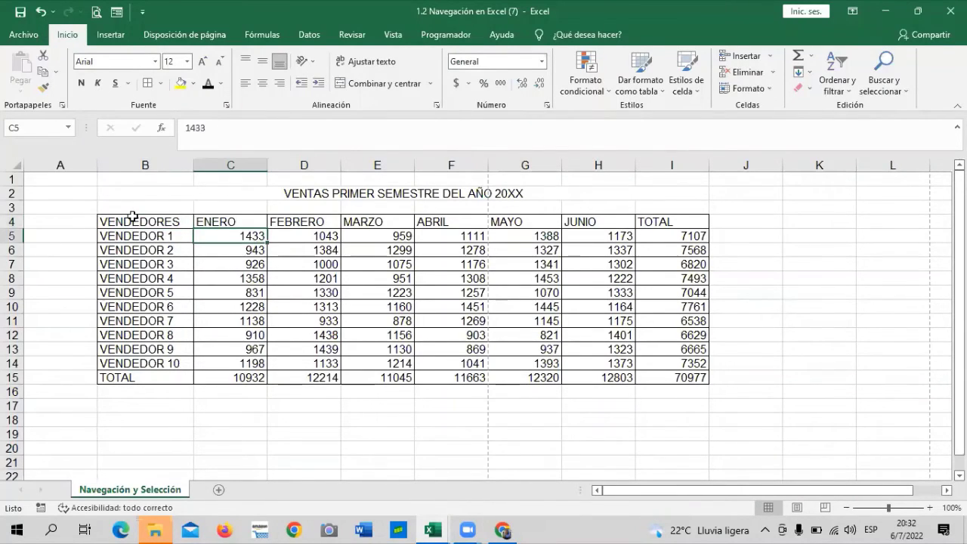
{"action": "key", "text": "Down"}
{"action": "key", "text": "Right"}
{"action": "key", "text": "Right"}
{"action": "key", "text": "Right"}
{"action": "key", "text": "Right"}
{"action": "key", "text": "Down"}
{"action": "key", "text": "Down"}
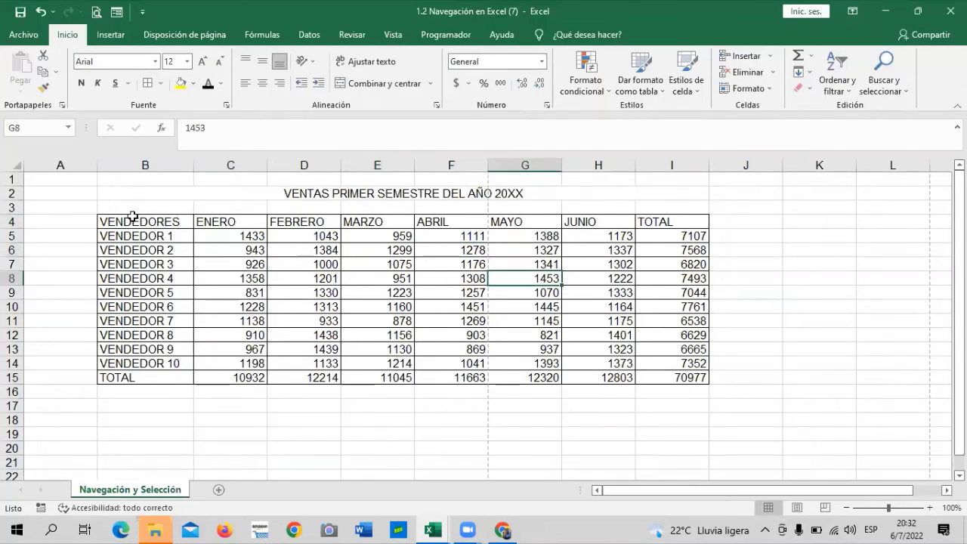
{"action": "key", "text": "Up"}
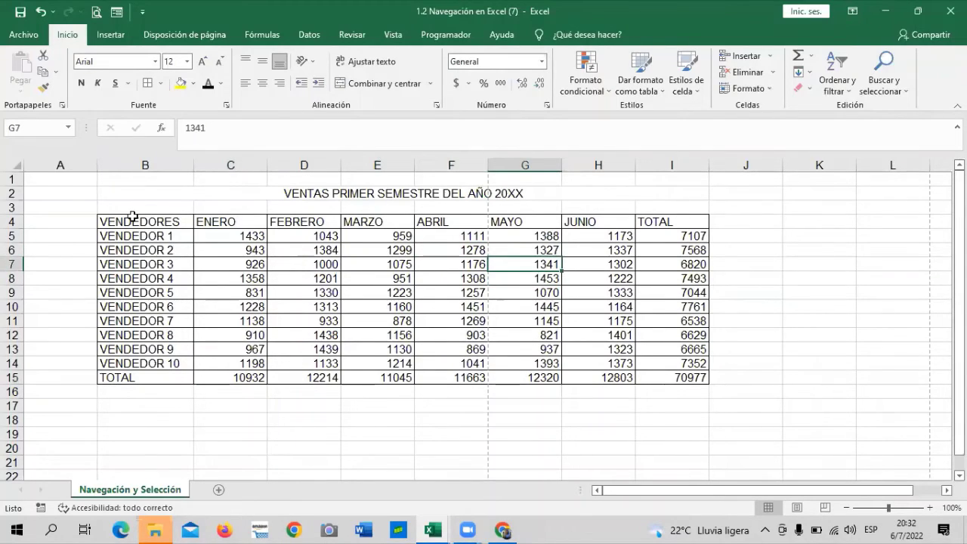
{"action": "key", "text": "Up"}
{"action": "key", "text": "Up"}
{"action": "key", "text": "Up"}
{"action": "key", "text": "Up"}
{"action": "key", "text": "Up"}
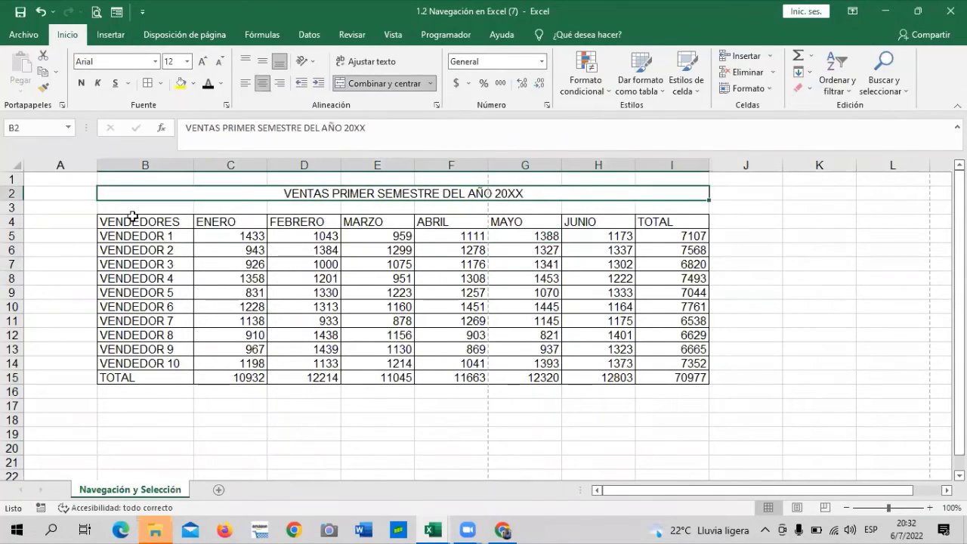
{"action": "key", "text": "Down"}
{"action": "key", "text": "Down"}
{"action": "key", "text": "Down"}
{"action": "key", "text": "Down"}
{"action": "key", "text": "Right"}
{"action": "key", "text": "Right"}
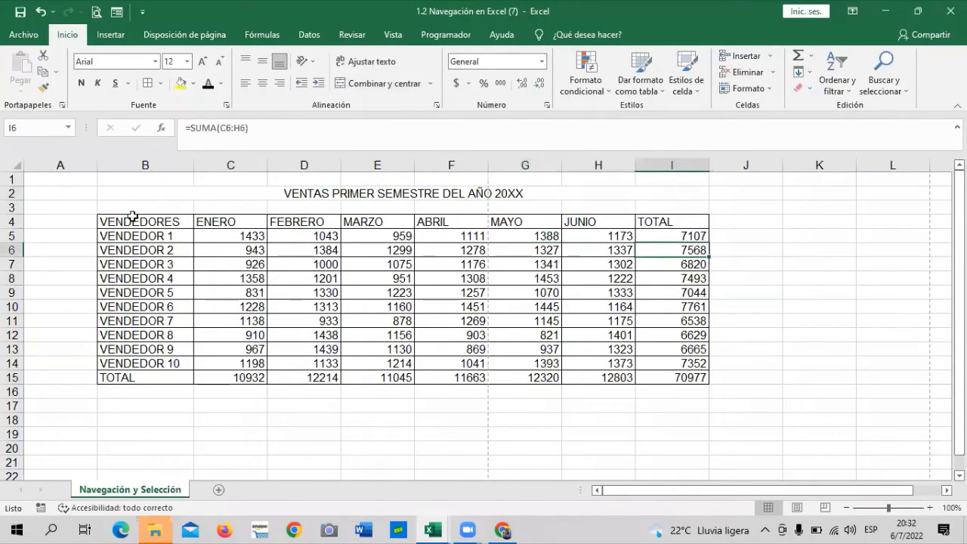
{"action": "key", "text": "Right"}
{"action": "key", "text": "Left"}
{"action": "key", "text": "Left"}
{"action": "key", "text": "Left"}
{"action": "key", "text": "Left"}
{"action": "key", "text": "Left"}
{"action": "key", "text": "Left"}
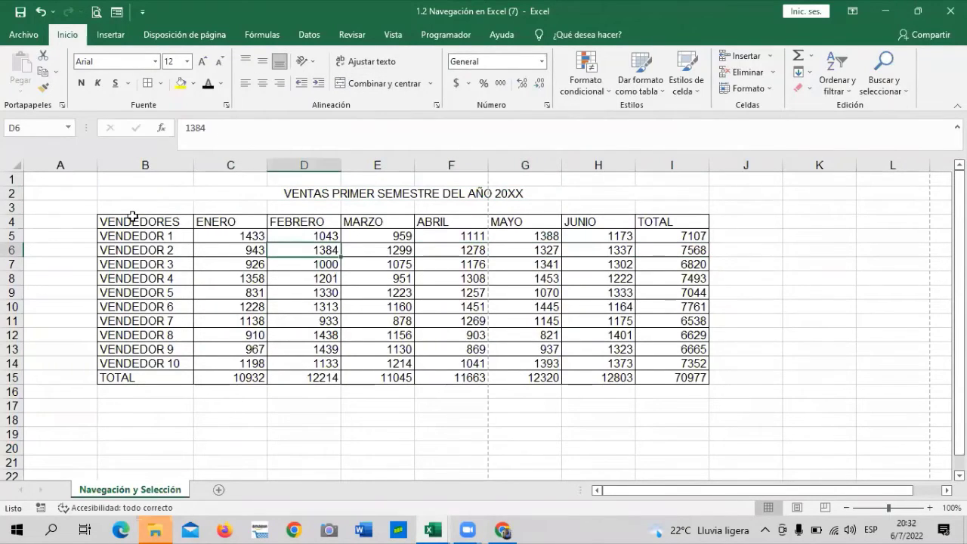
{"action": "key", "text": "Left"}
{"action": "key", "text": "Left"}
{"action": "key", "text": "Left"}
{"action": "key", "text": "Up"}
{"action": "key", "text": "Right"}
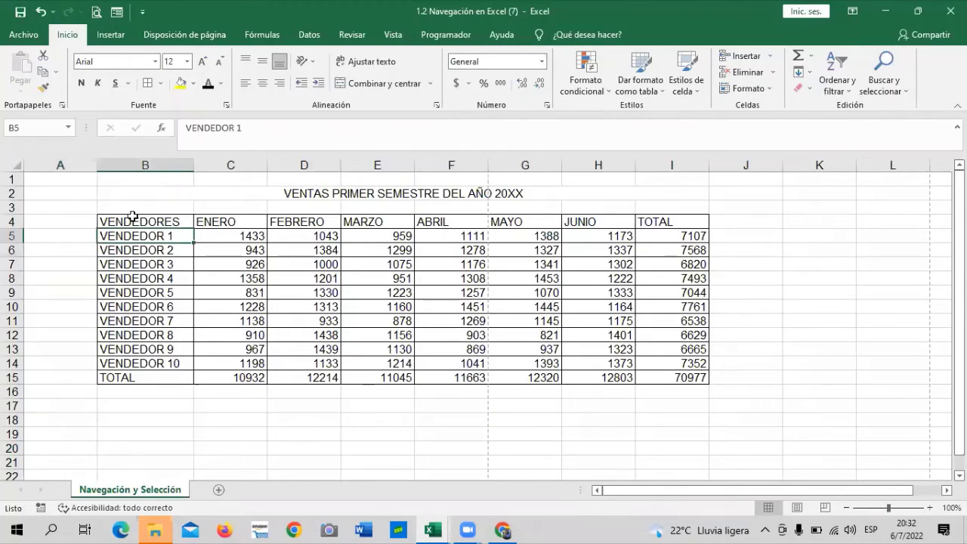
{"action": "key", "text": "Up"}
{"action": "key", "text": "Down"}
{"action": "key", "text": "Down"}
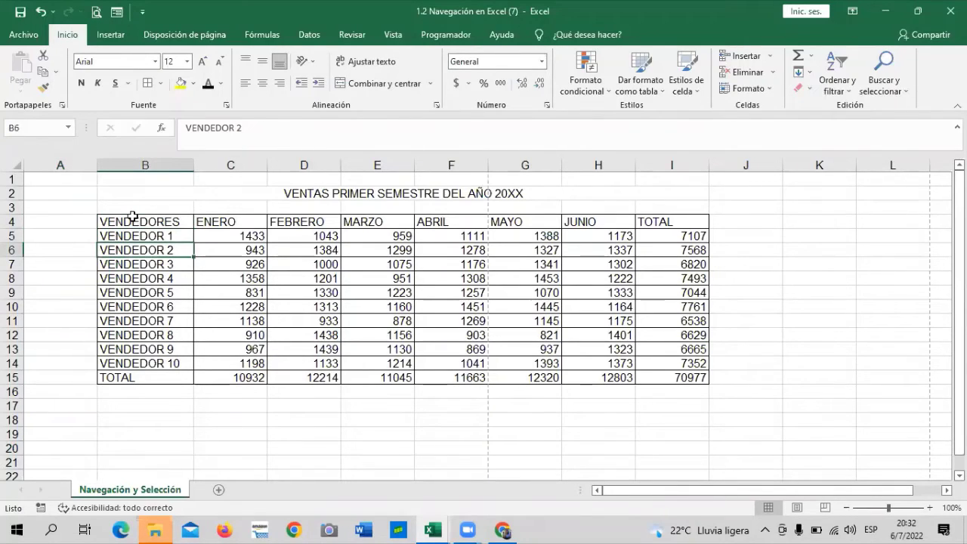
{"action": "key", "text": "Down"}
{"action": "key", "text": "Down"}
{"action": "key", "text": "Down"}
{"action": "key", "text": "Down"}
{"action": "key", "text": "Down"}
{"action": "key", "text": "Down"}
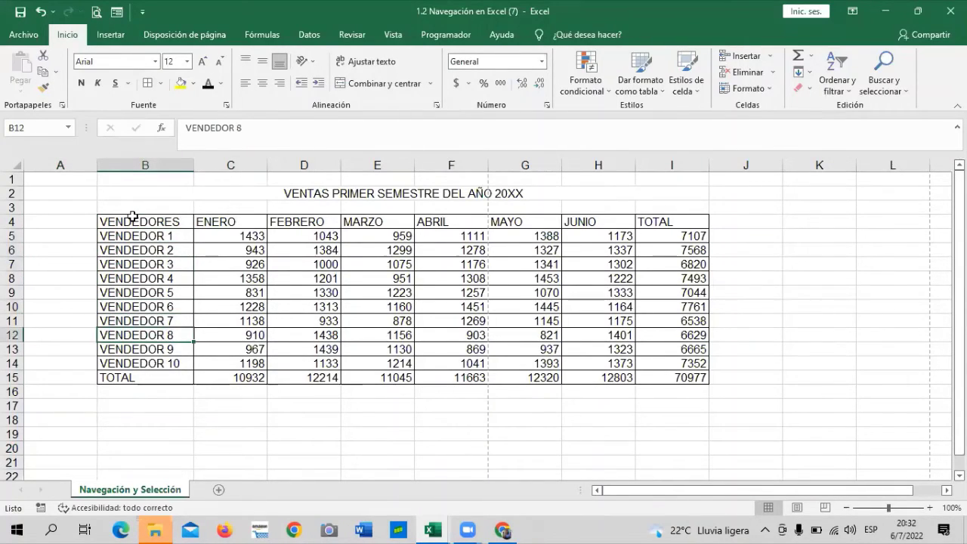
{"action": "key", "text": "Down"}
{"action": "key", "text": "Right"}
{"action": "key", "text": "Right"}
{"action": "key", "text": "Up"}
{"action": "key", "text": "Up"}
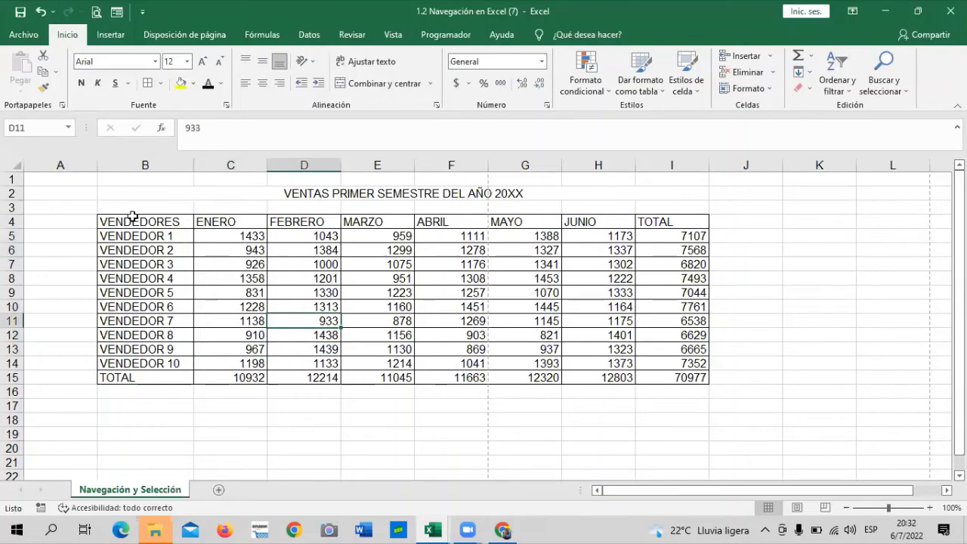
{"action": "key", "text": "Right"}
{"action": "key", "text": "Down"}
{"action": "key", "text": "Up"}
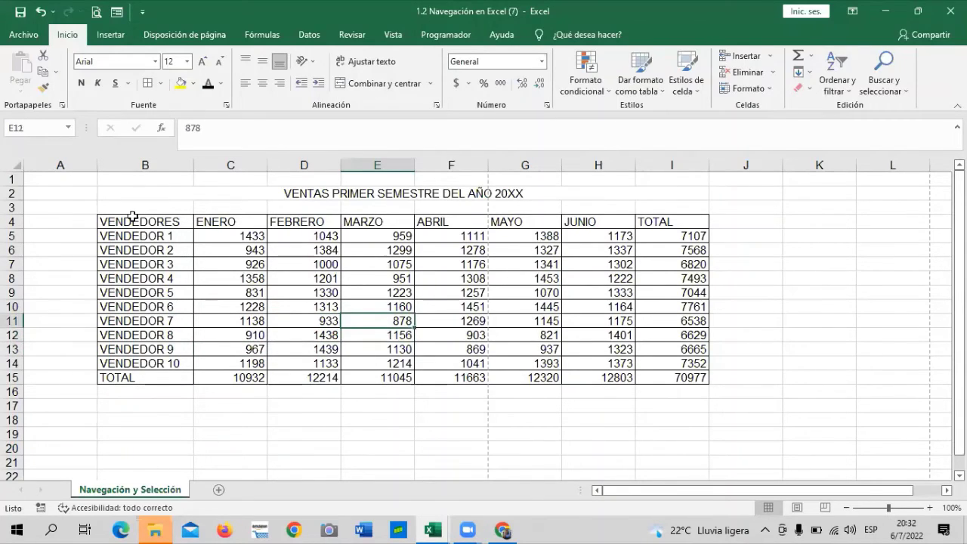
{"action": "key", "text": "Up"}
{"action": "key", "text": "Up"}
{"action": "key", "text": "Up"}
{"action": "key", "text": "Up"}
{"action": "key", "text": "Left"}
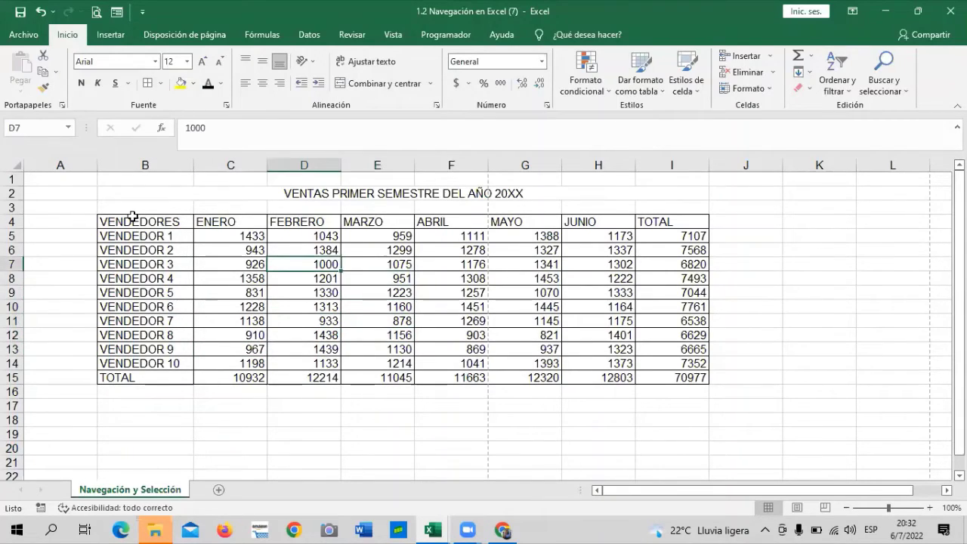
{"action": "key", "text": "Left"}
{"action": "key", "text": "Home"}
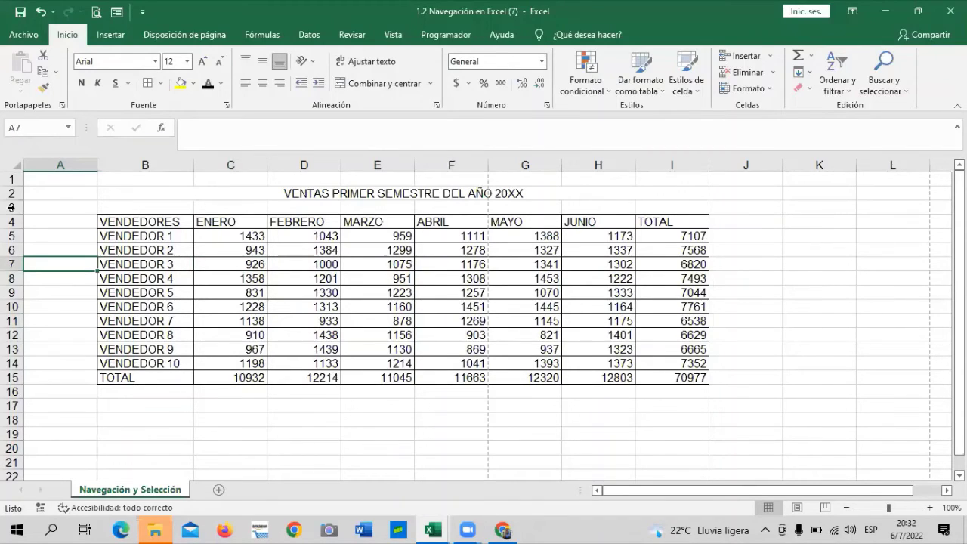
Visit cells K11, J4, the VENDEDORES heading, VENDEDOR 4 and VENDEDOR 8's FEBRERO figure
{"action": "left_click", "coordinate": [789, 322]}
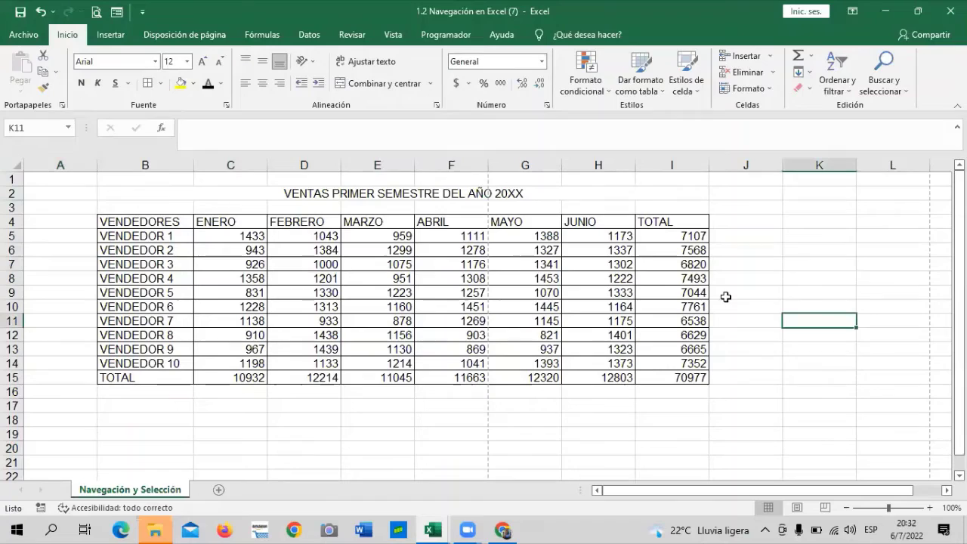
{"action": "left_click", "coordinate": [735, 224]}
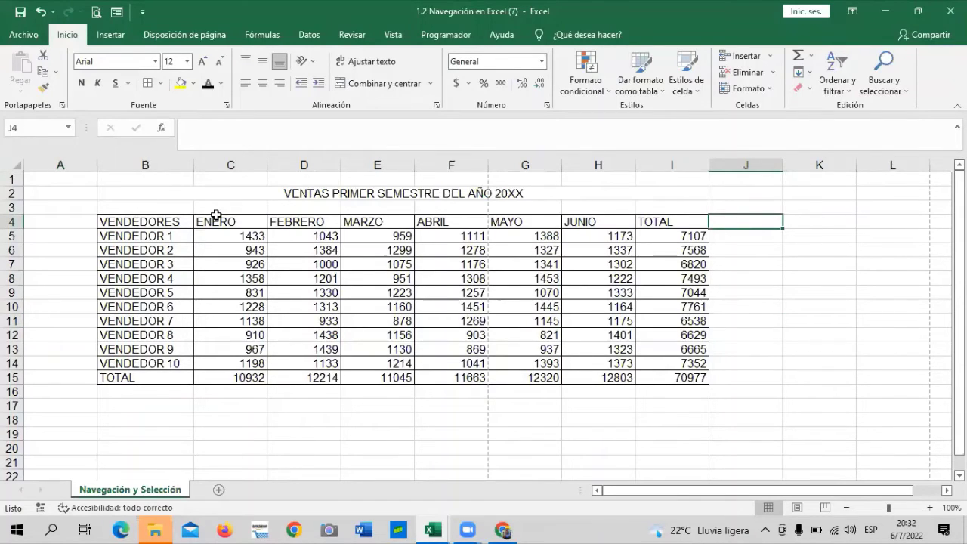
{"action": "left_click", "coordinate": [173, 219]}
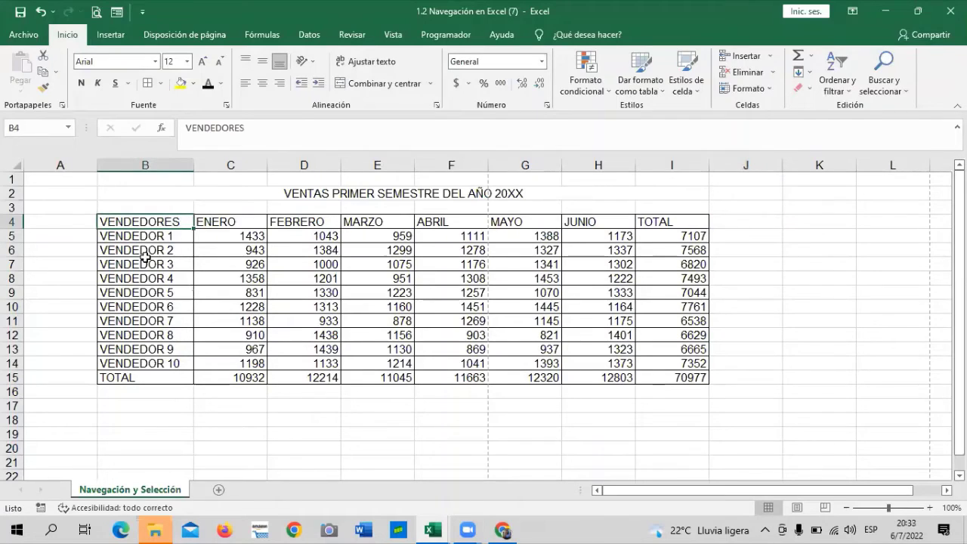
{"action": "left_click", "coordinate": [187, 278]}
{"action": "left_click", "coordinate": [152, 221]}
{"action": "left_click", "coordinate": [285, 337]}
Select the seller names B4:B15, from the VENDEDORES heading down to TOTAL
{"action": "left_click", "coordinate": [160, 222]}
{"action": "left_click_drag", "start_coordinate": [149, 210], "coordinate": [163, 375]}
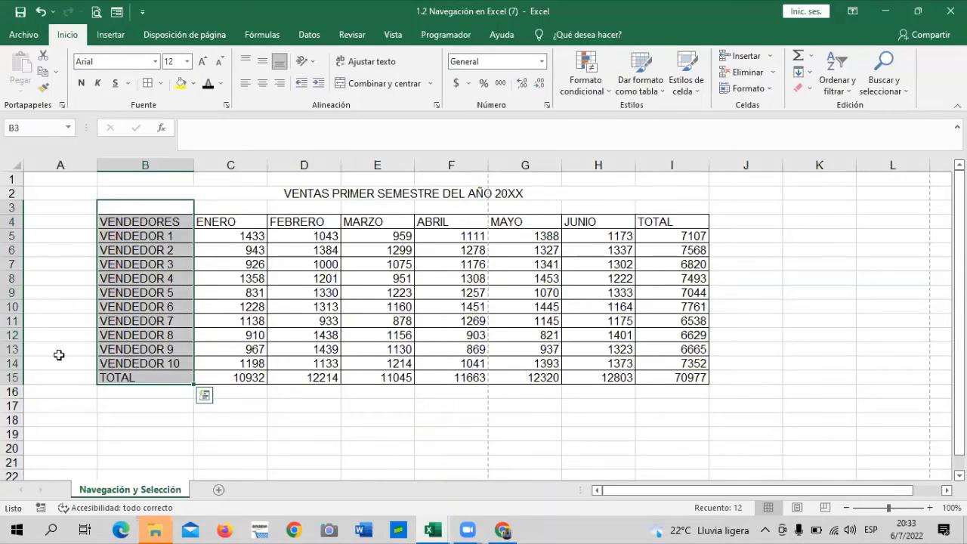
{"action": "left_click", "coordinate": [69, 162], "text": "ctrl"}
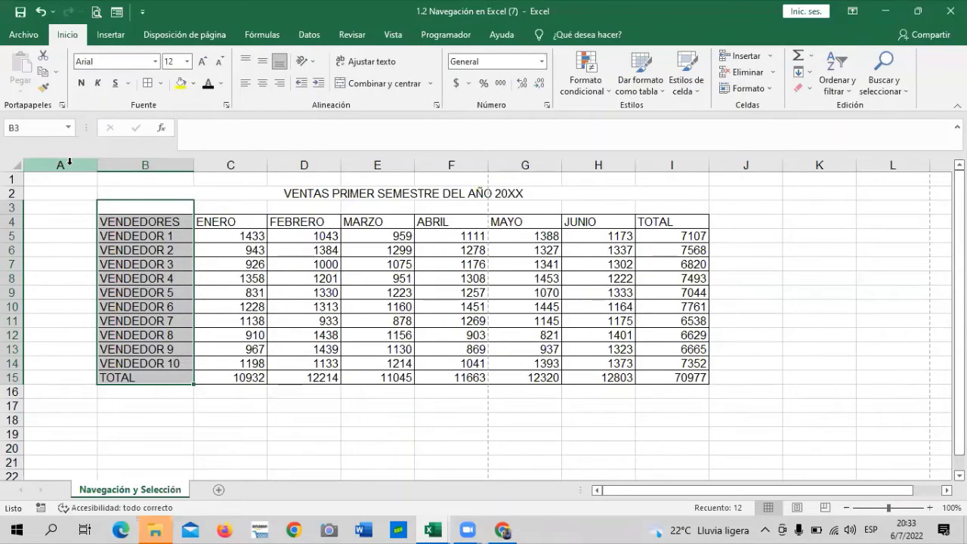
{"action": "left_click", "coordinate": [286, 464]}
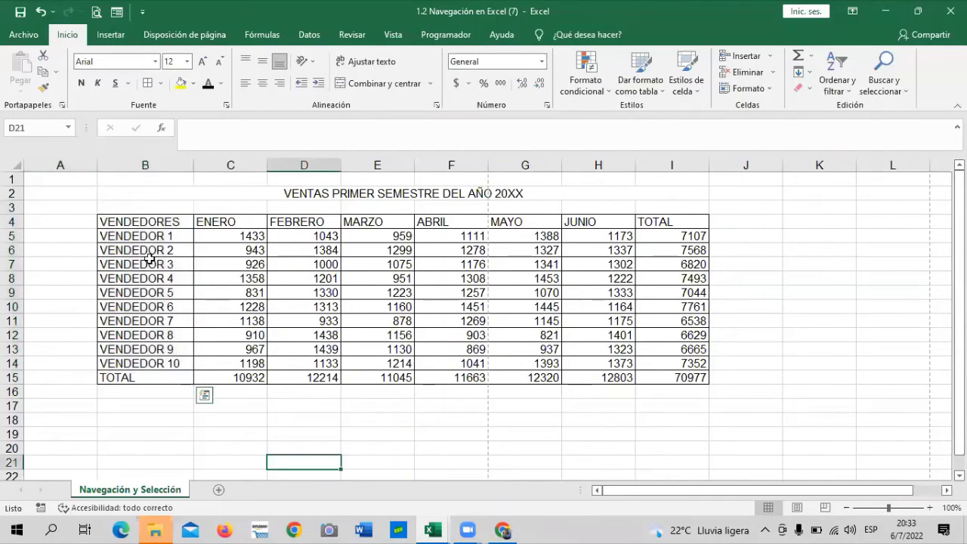
{"action": "left_click_drag", "start_coordinate": [163, 227], "coordinate": [180, 370]}
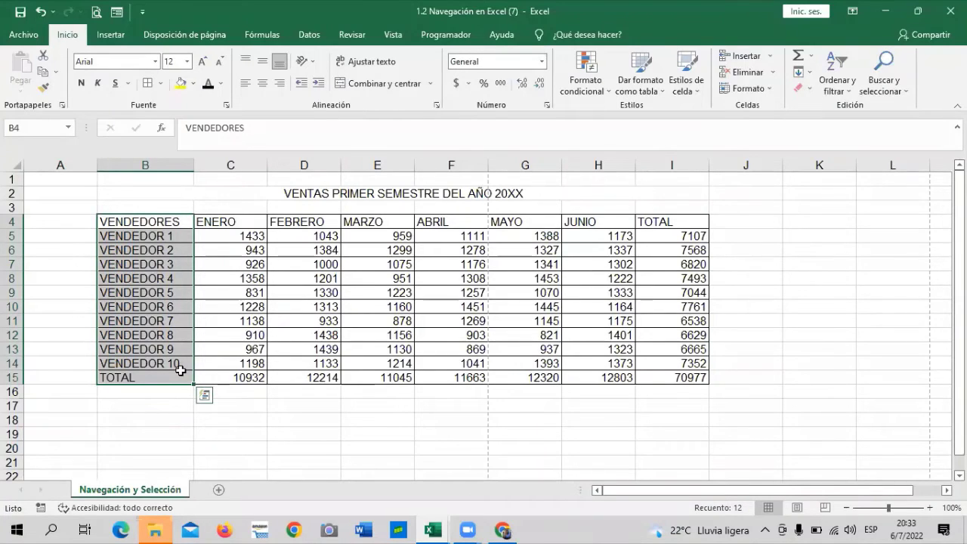
Select the sellers range B4:B15 and add the TOTAL range I4:I15 to the same selection
{"action": "left_click", "coordinate": [274, 438]}
{"action": "left_click_drag", "start_coordinate": [147, 220], "coordinate": [157, 377]}
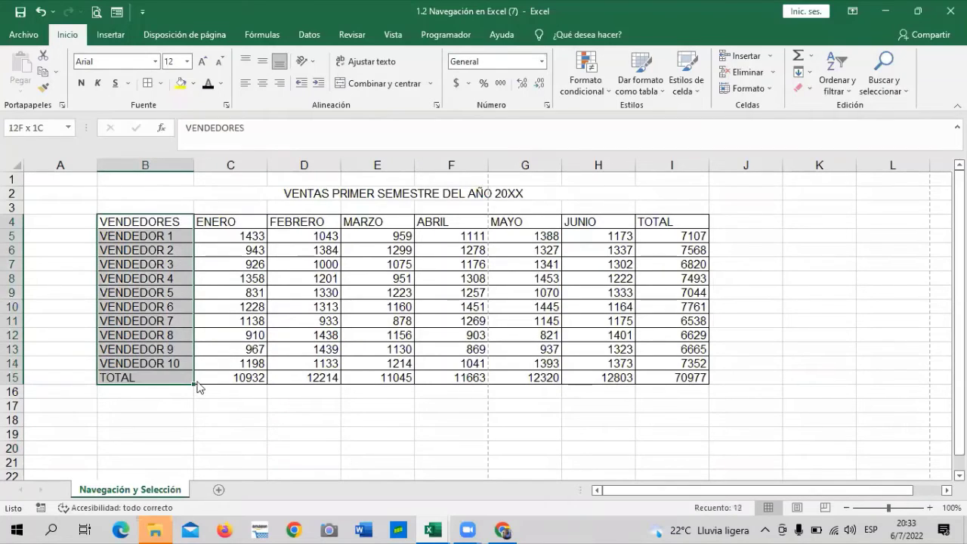
{"action": "left_click", "coordinate": [285, 425]}
{"action": "left_click_drag", "start_coordinate": [130, 215], "coordinate": [149, 375]}
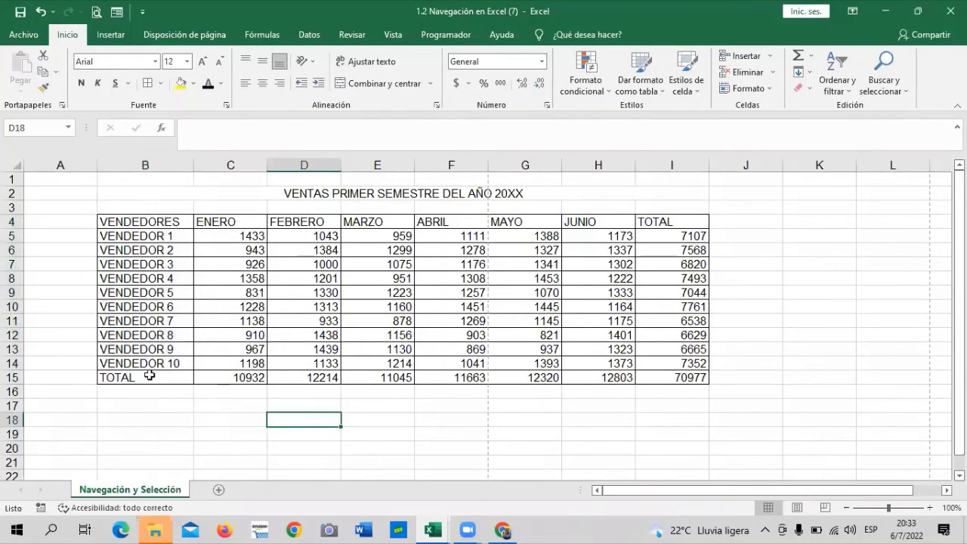
{"action": "key", "text": "shift+Up"}
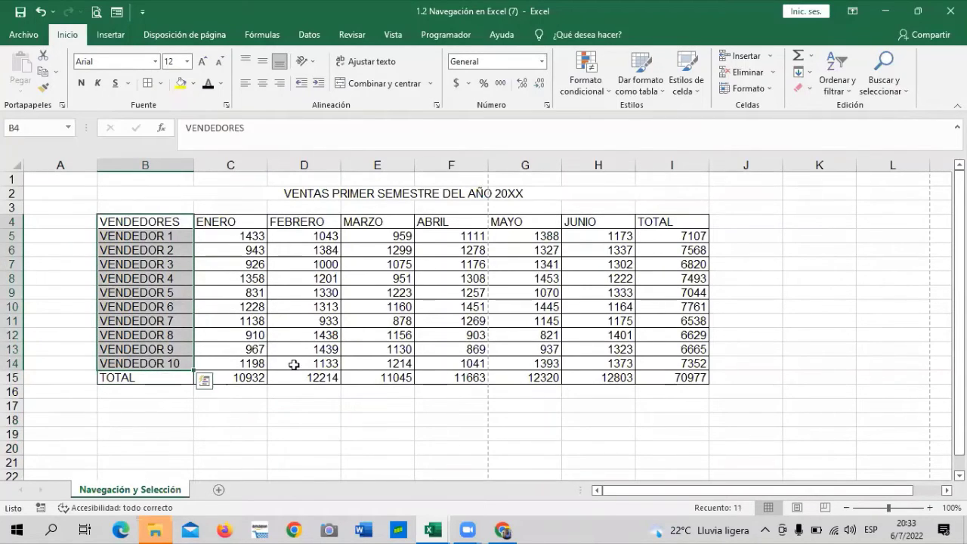
{"action": "left_click_drag", "start_coordinate": [671, 221], "coordinate": [668, 376]}
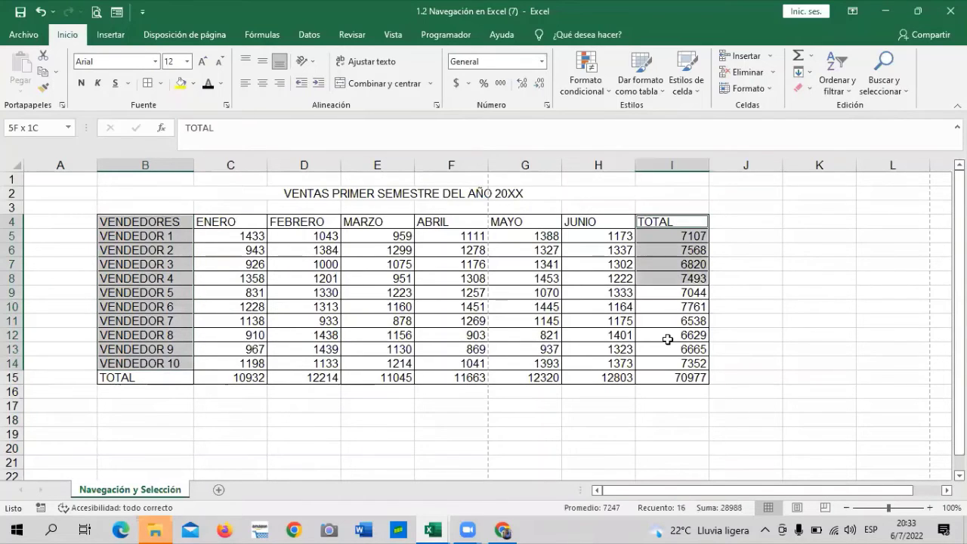
{"action": "left_click_drag", "start_coordinate": [679, 329], "coordinate": [676, 364]}
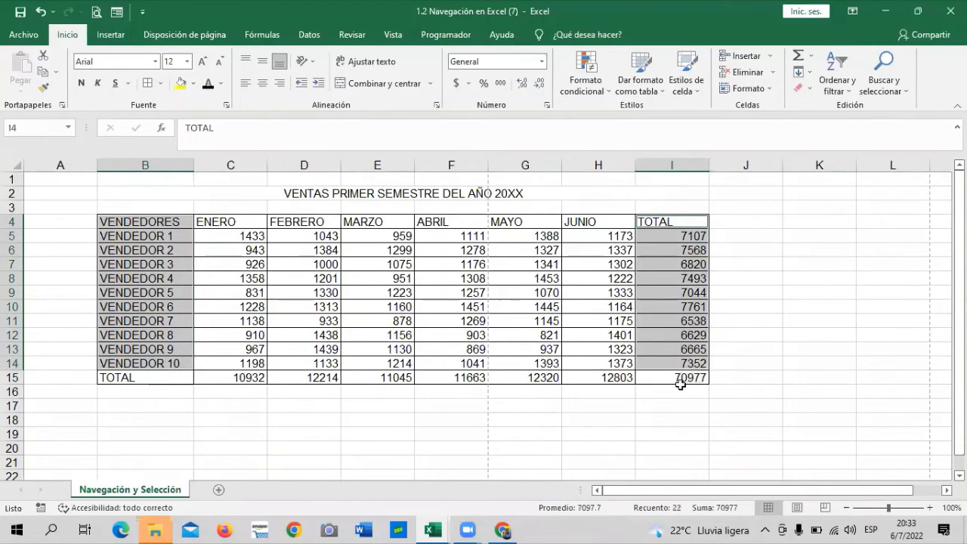
{"action": "left_click", "coordinate": [819, 278], "text": "ctrl"}
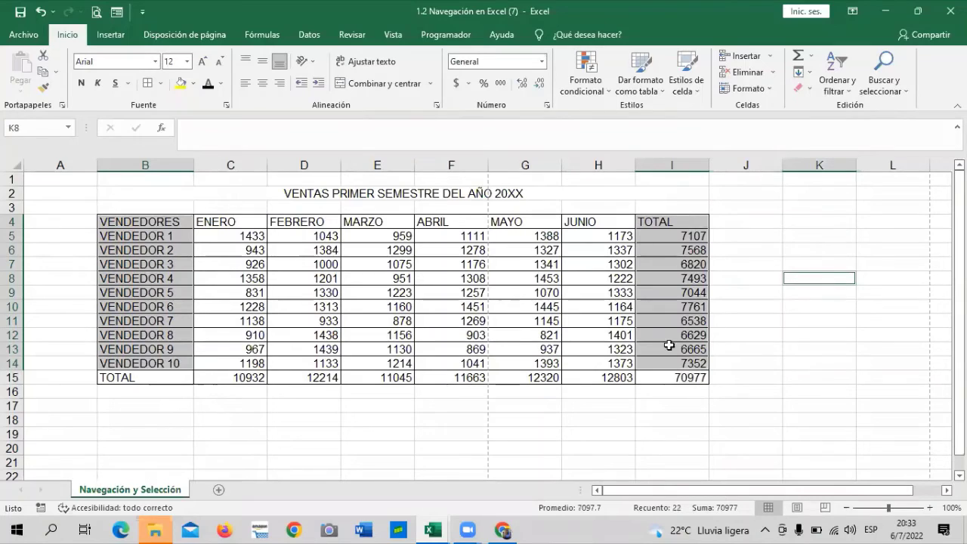
{"action": "left_click_drag", "start_coordinate": [686, 218], "coordinate": [665, 375]}
{"action": "left_click", "coordinate": [755, 365]}
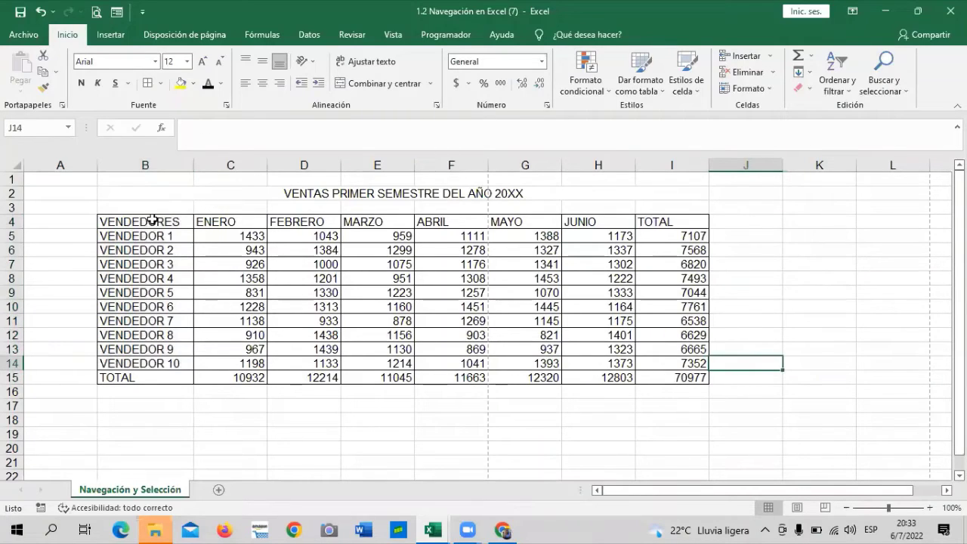
{"action": "mouse_move", "coordinate": [154, 219]}
{"action": "left_mouse_down"}
{"action": "mouse_move", "coordinate": [164, 395]}
{"action": "mouse_move", "coordinate": [165, 366]}
{"action": "left_mouse_up"}
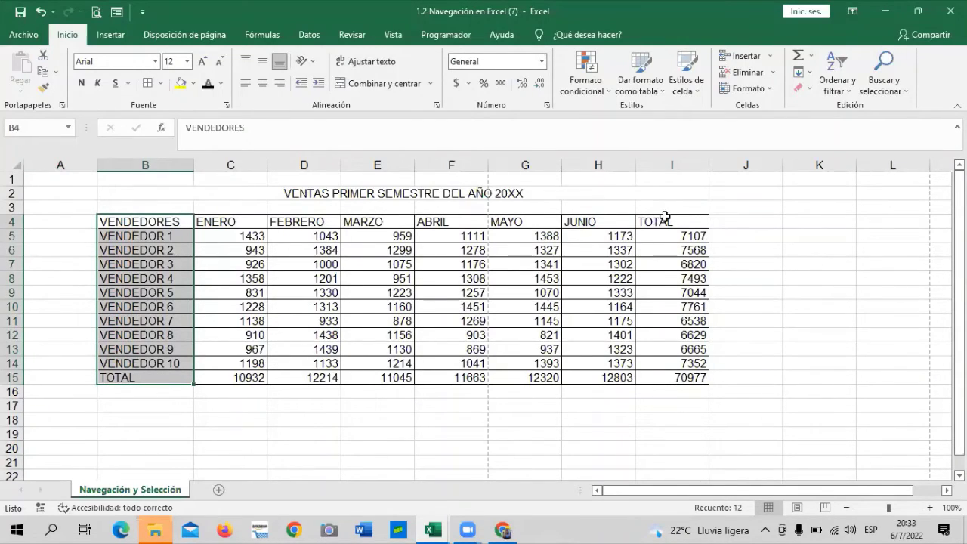
{"action": "left_click_drag", "start_coordinate": [662, 221], "coordinate": [662, 376]}
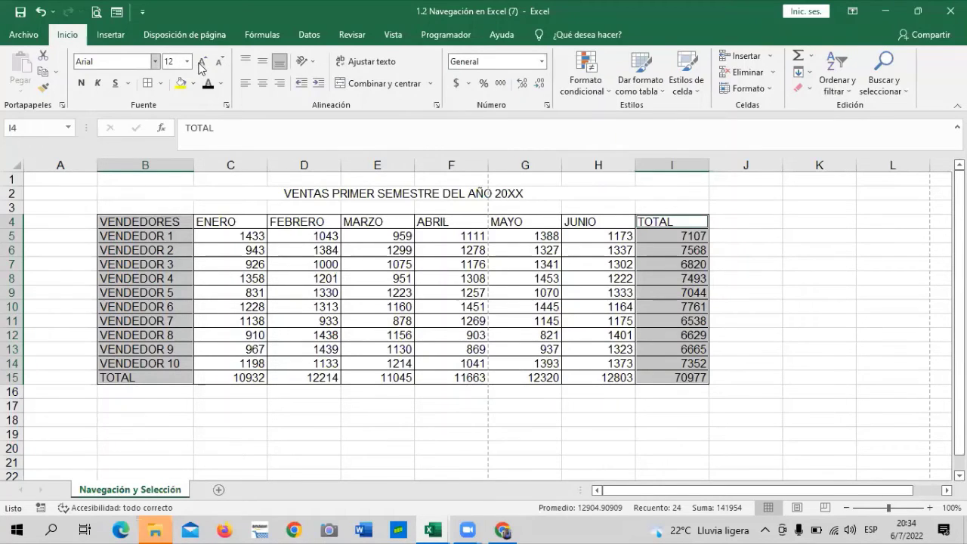
Apply Negrita (bold) to B4:B15 and I4:I15, then deselect by clicking an empty cell
{"action": "left_click", "coordinate": [82, 84]}
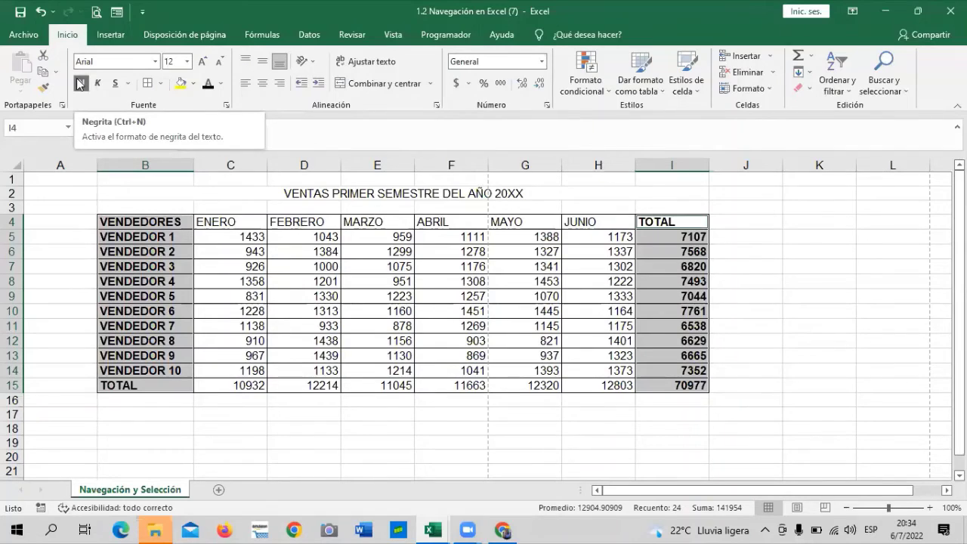
{"action": "left_click_drag", "start_coordinate": [767, 222], "coordinate": [767, 237]}
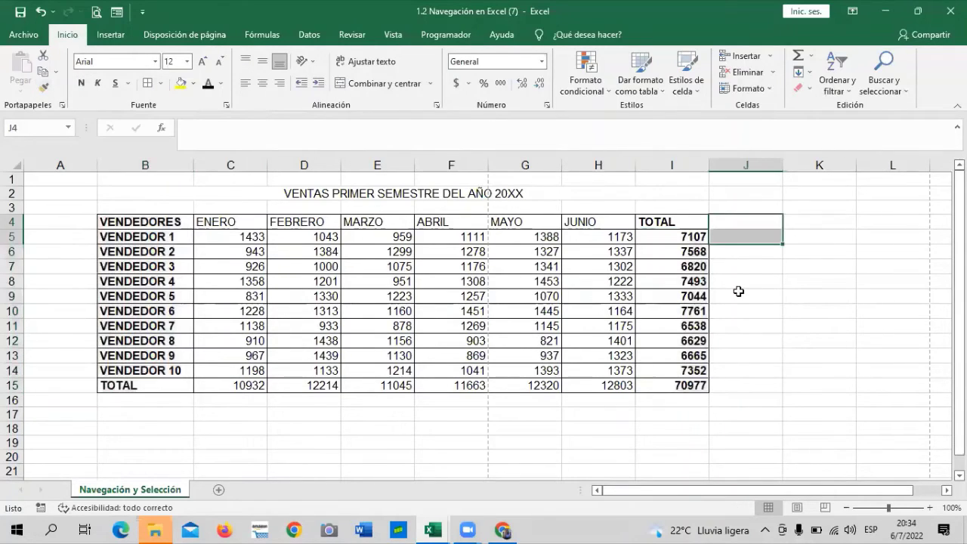
{"action": "left_click", "coordinate": [755, 280]}
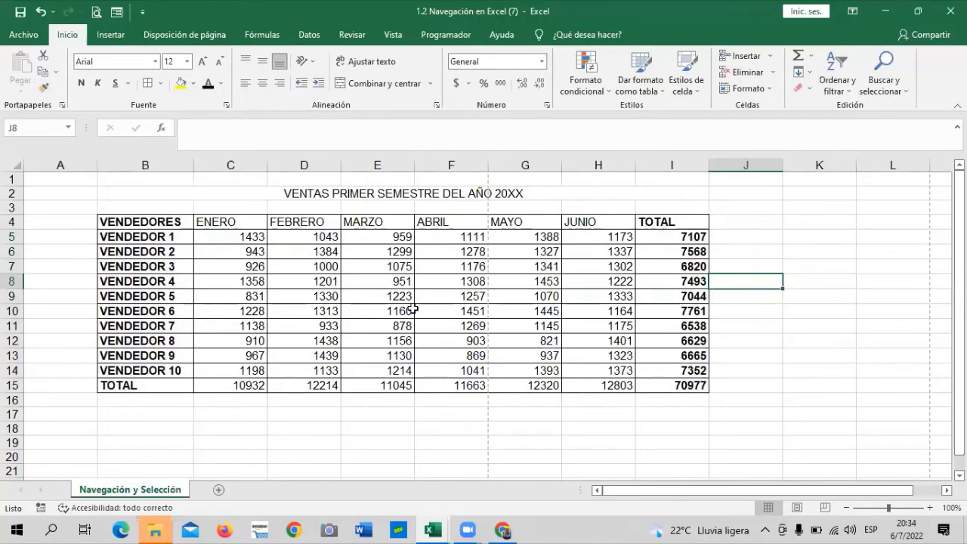
{"action": "left_click", "coordinate": [271, 418]}
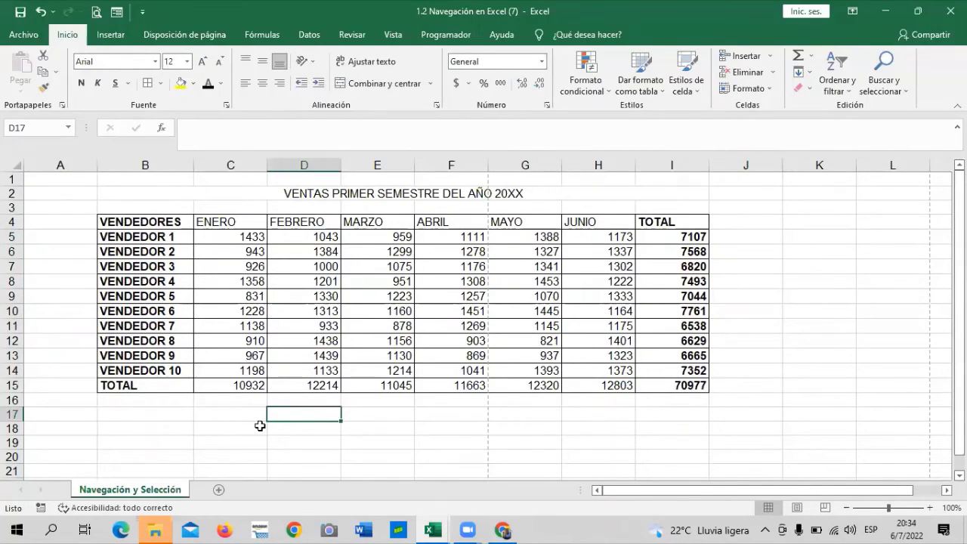
{"action": "left_click_drag", "start_coordinate": [253, 215], "coordinate": [243, 387]}
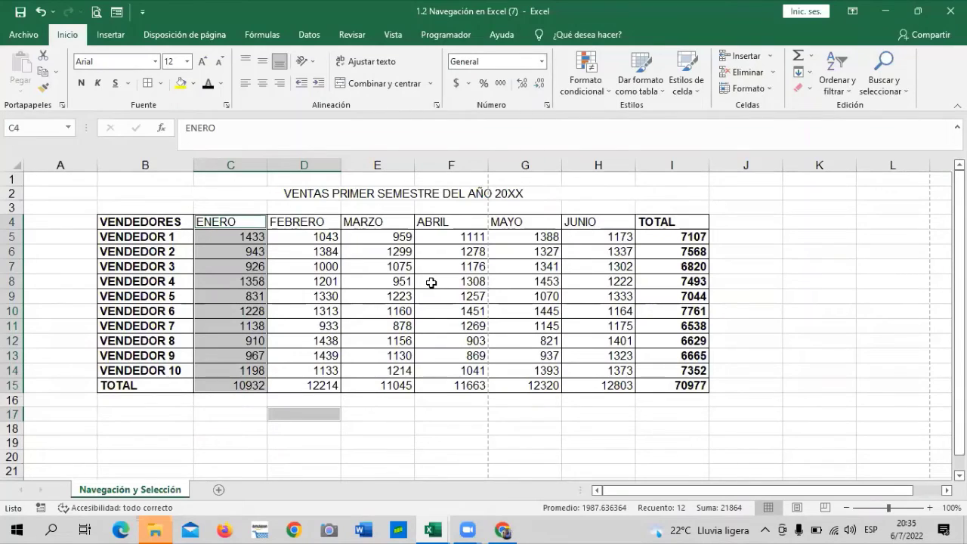
{"action": "left_click_drag", "start_coordinate": [522, 220], "coordinate": [529, 383], "text": "ctrl"}
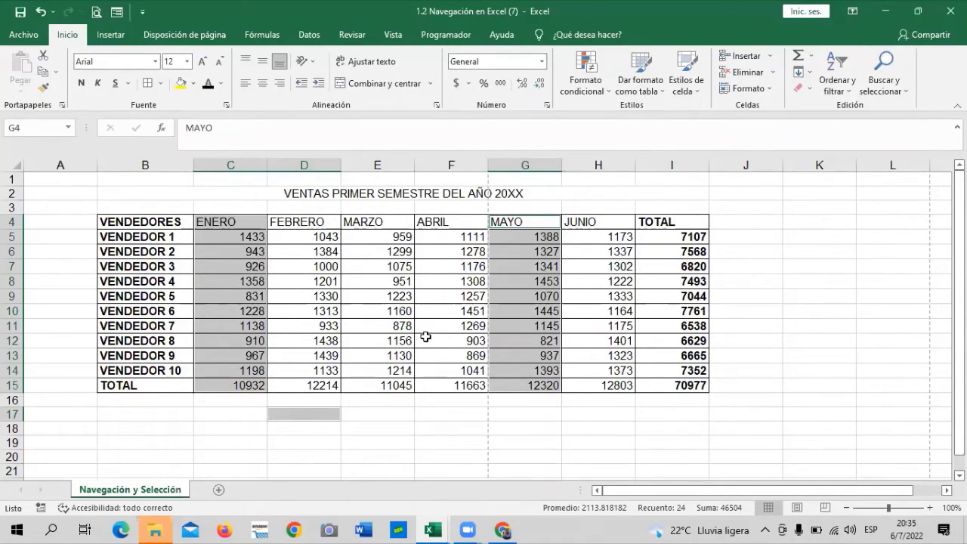
{"action": "left_click", "coordinate": [776, 378]}
{"action": "left_click", "coordinate": [442, 425]}
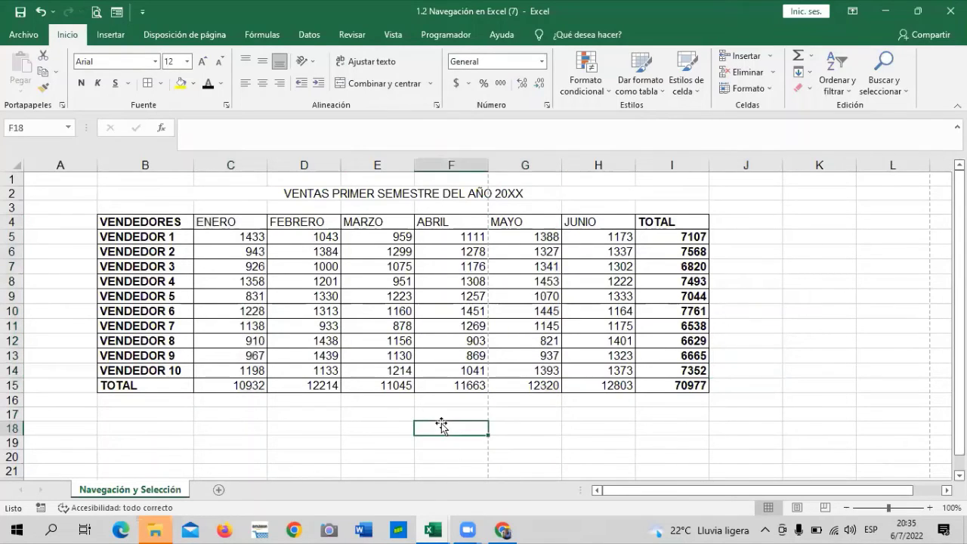
{"action": "left_click", "coordinate": [606, 424]}
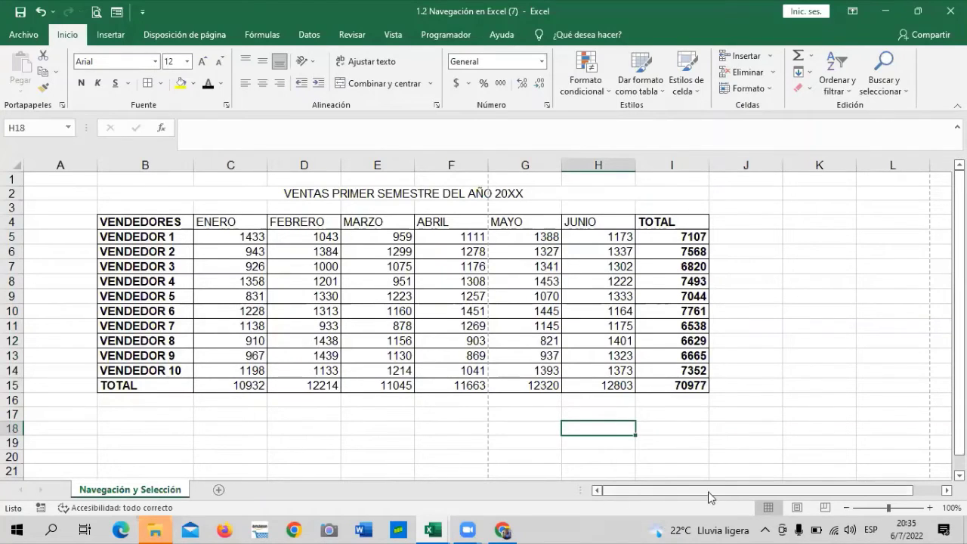
{"action": "left_click_drag", "start_coordinate": [622, 491], "coordinate": [589, 493]}
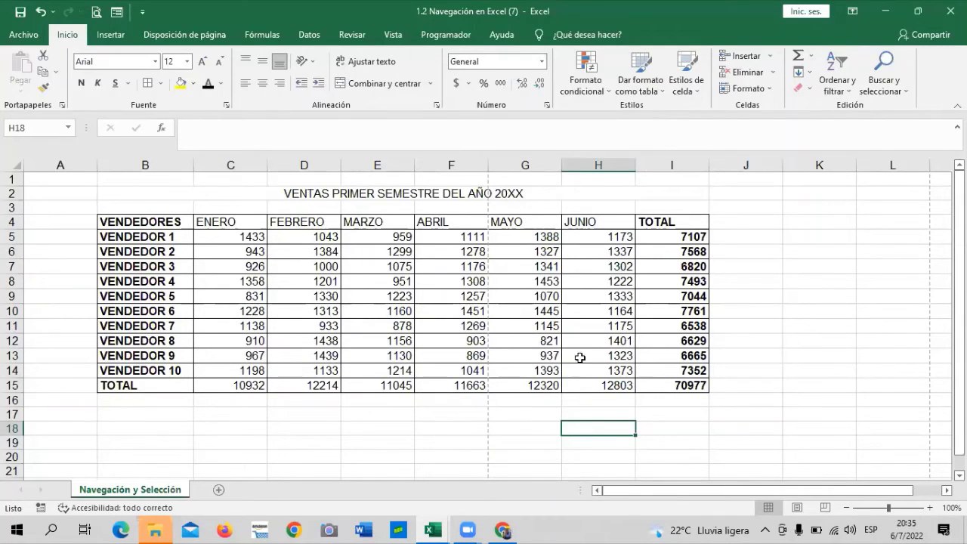
{"action": "left_click", "coordinate": [829, 322]}
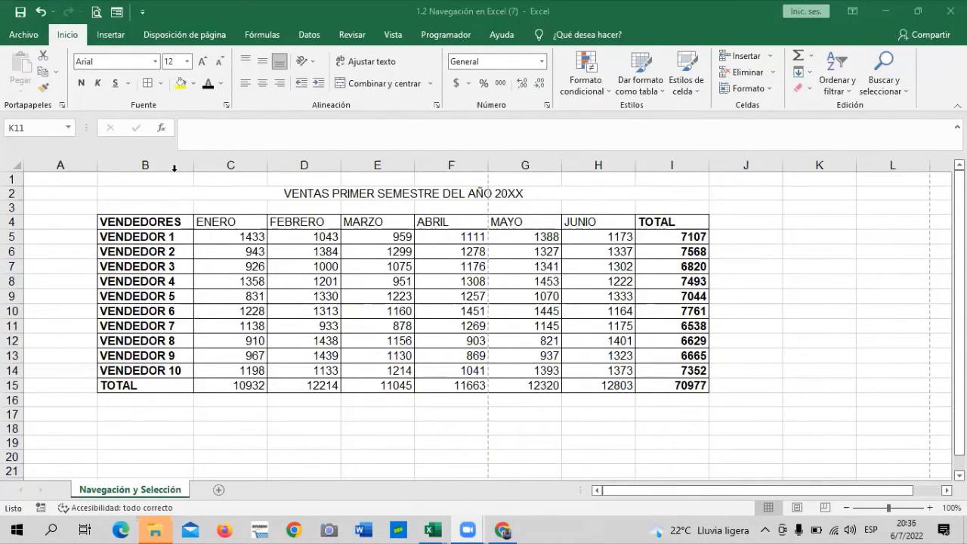
{"action": "left_click", "coordinate": [771, 356]}
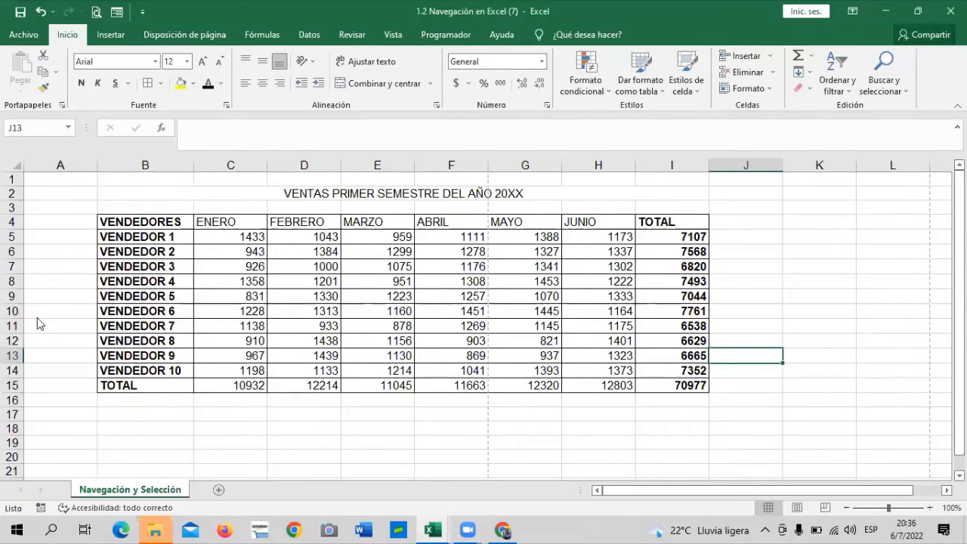
{"action": "left_click", "coordinate": [162, 223]}
{"action": "left_click_drag", "start_coordinate": [250, 235], "coordinate": [656, 384]}
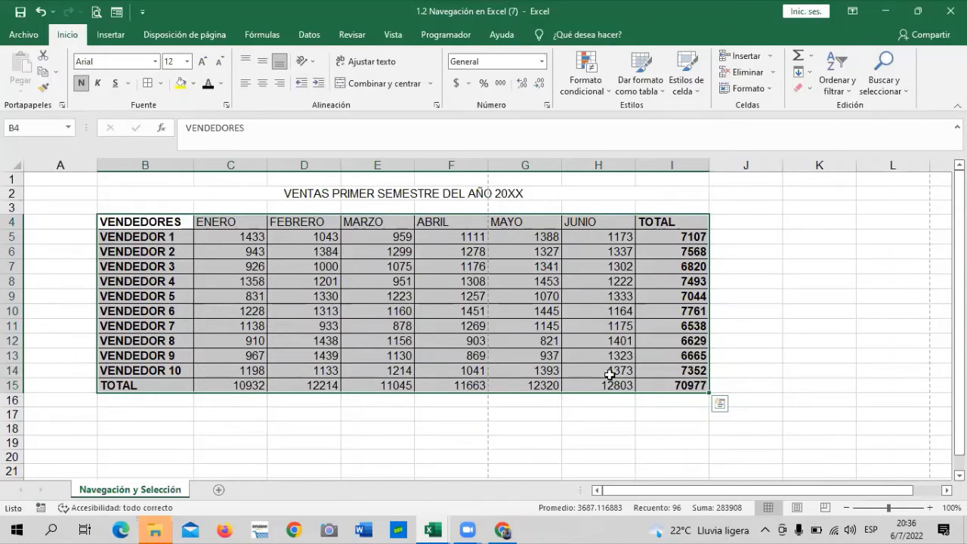
{"action": "left_click", "coordinate": [819, 311]}
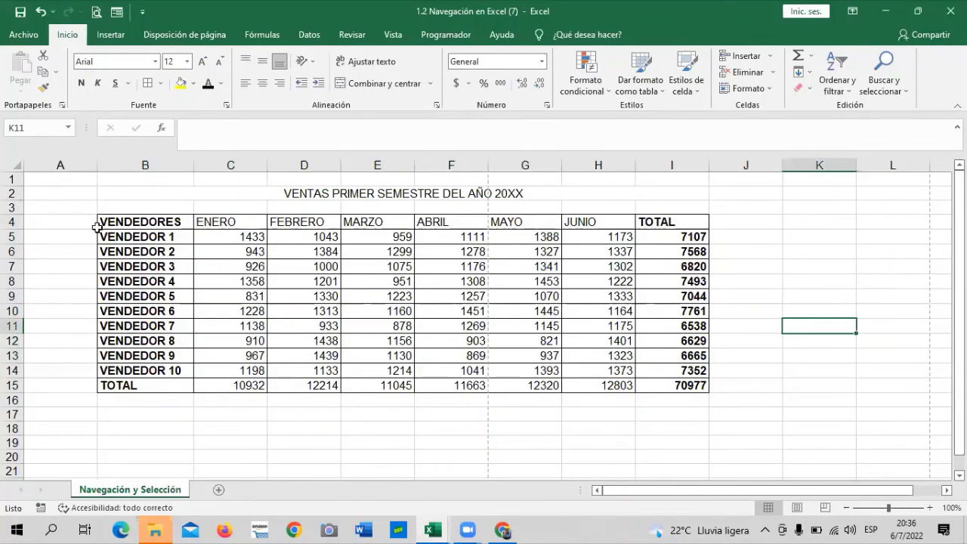
{"action": "left_click", "coordinate": [121, 220]}
{"action": "left_click_drag", "start_coordinate": [134, 259], "coordinate": [144, 377]}
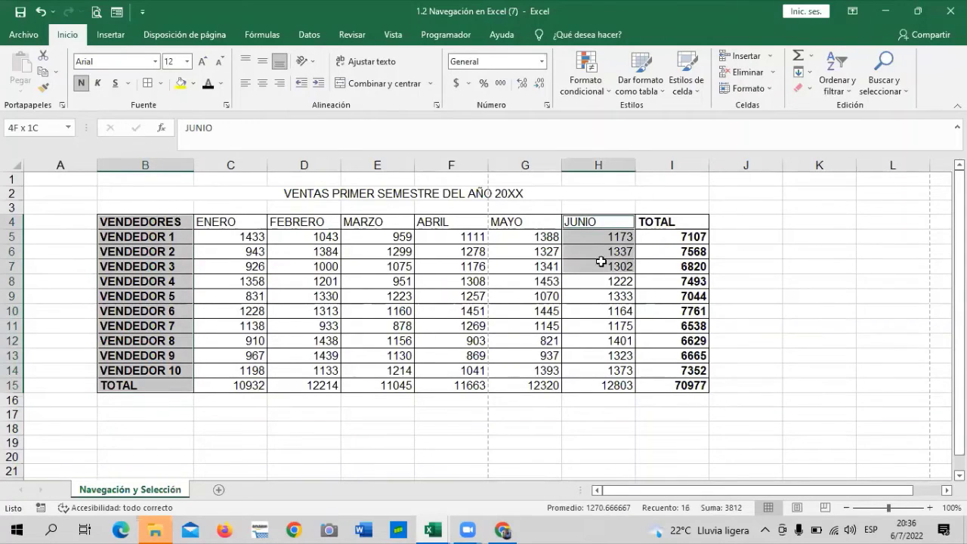
{"action": "left_click_drag", "start_coordinate": [597, 221], "coordinate": [532, 370]}
{"action": "left_click_drag", "start_coordinate": [531, 408], "coordinate": [593, 370]}
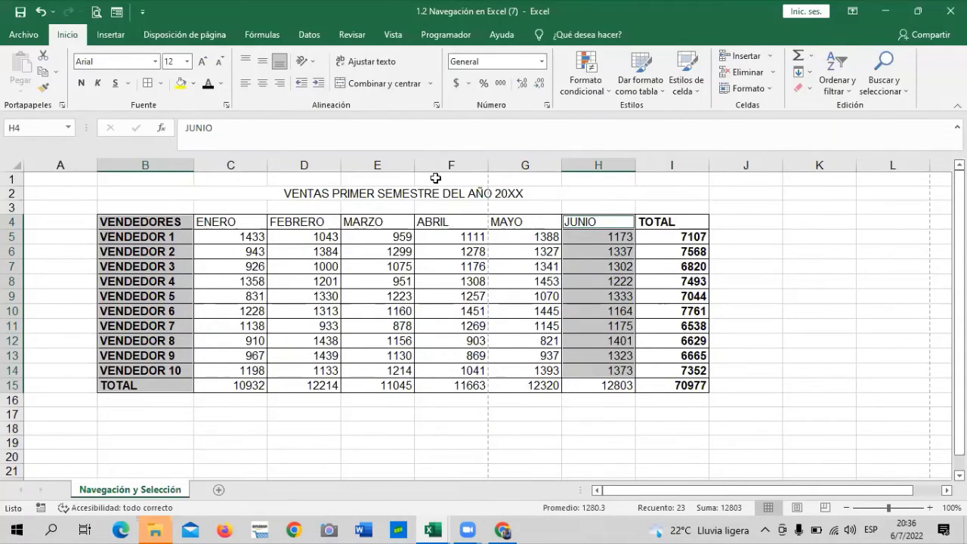
{"action": "left_click", "coordinate": [748, 236]}
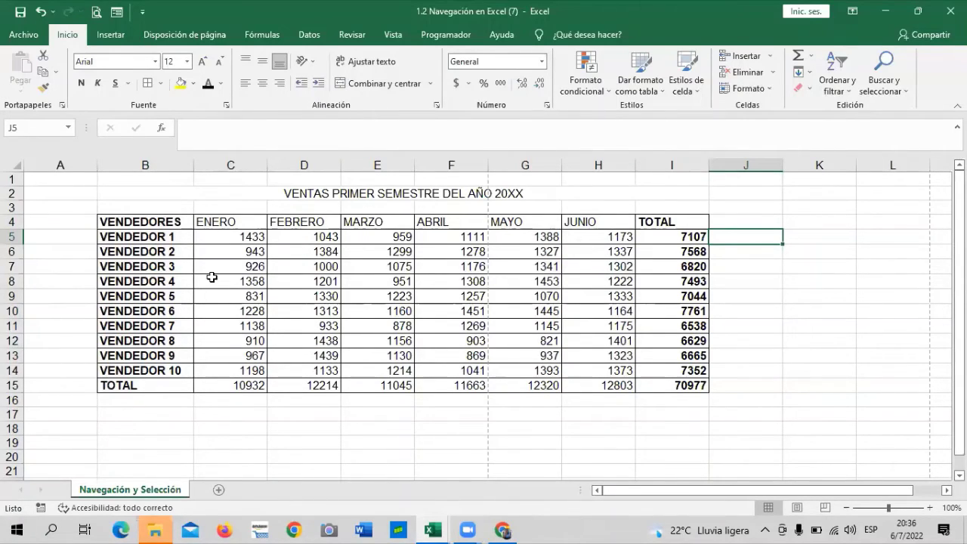
{"action": "left_click_drag", "start_coordinate": [145, 221], "coordinate": [177, 382]}
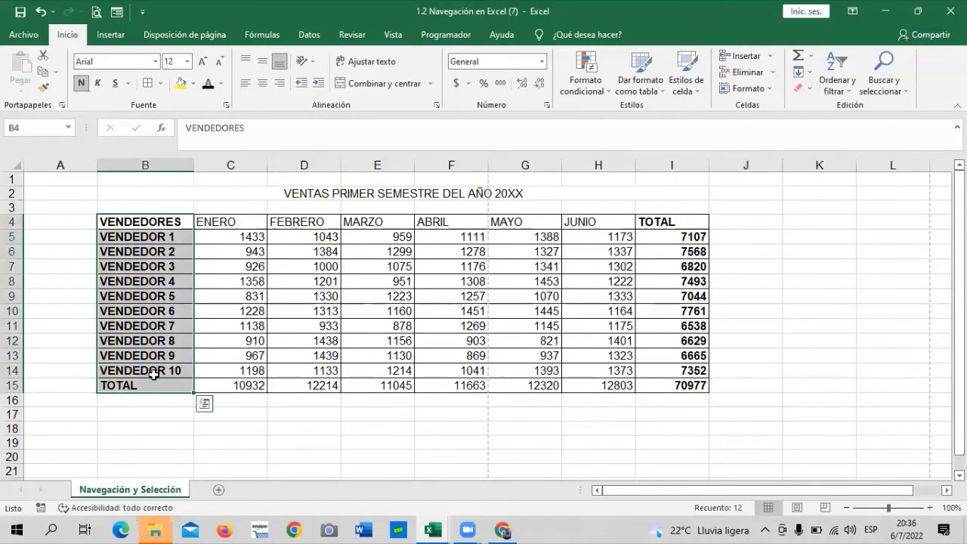
{"action": "left_click_drag", "start_coordinate": [657, 206], "coordinate": [656, 383]}
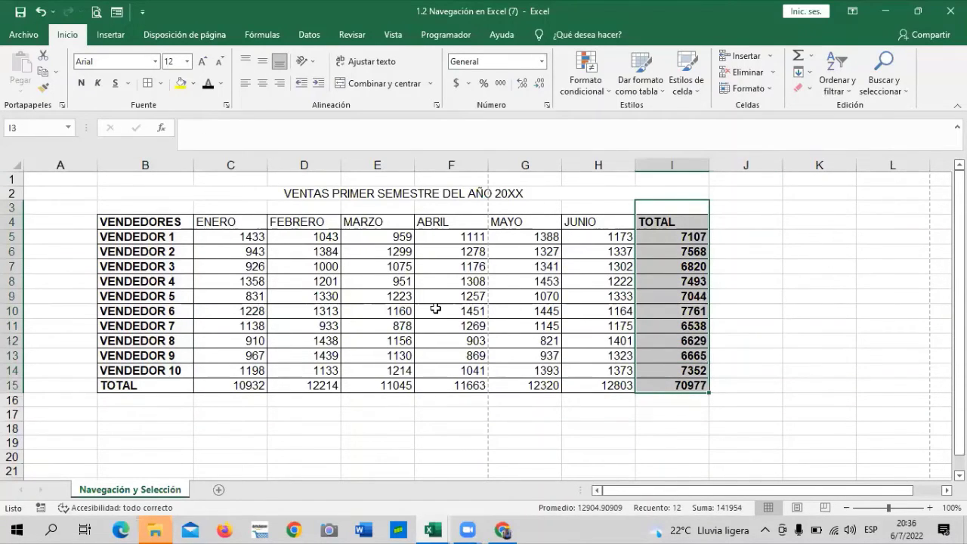
{"action": "left_click", "coordinate": [807, 266]}
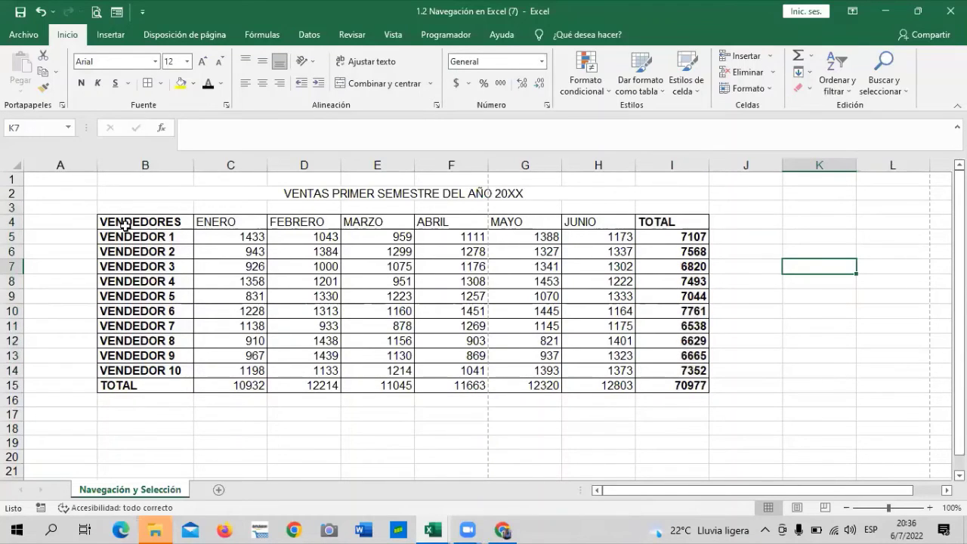
{"action": "left_click_drag", "start_coordinate": [145, 222], "coordinate": [152, 384]}
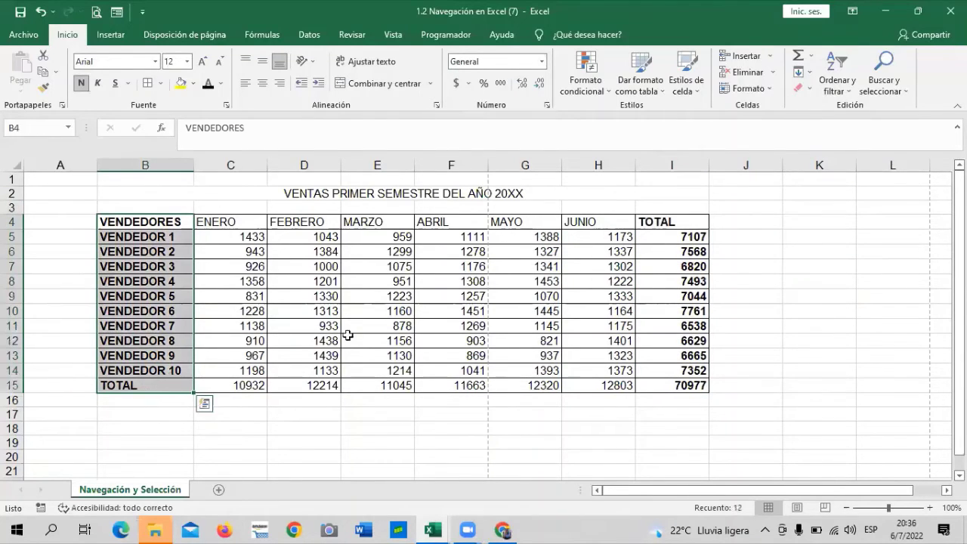
{"action": "left_click_drag", "start_coordinate": [675, 212], "coordinate": [673, 388]}
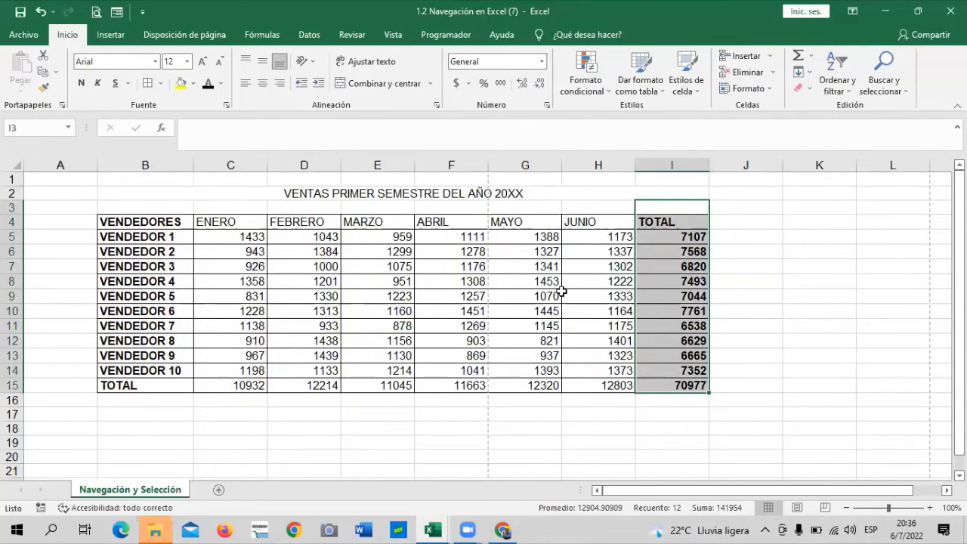
{"action": "left_click", "coordinate": [788, 263]}
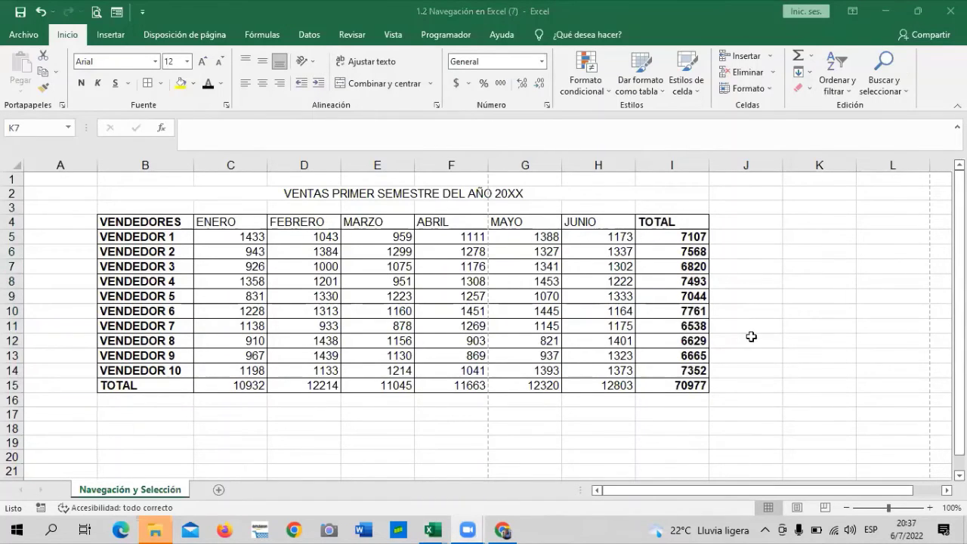
Scroll right past the table to reveal further columns, then drag the scrollbar back left
{"action": "left_click", "coordinate": [768, 295]}
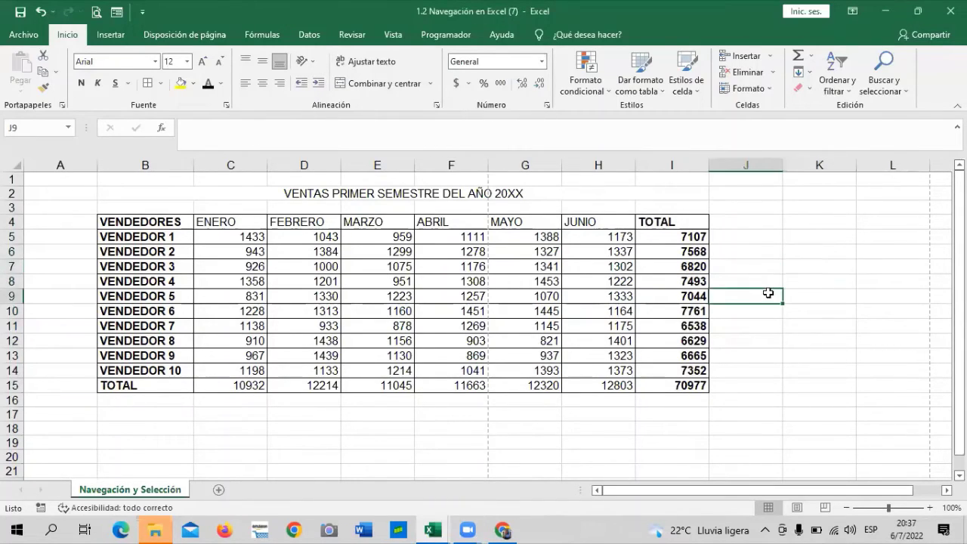
{"action": "left_click", "coordinate": [746, 221]}
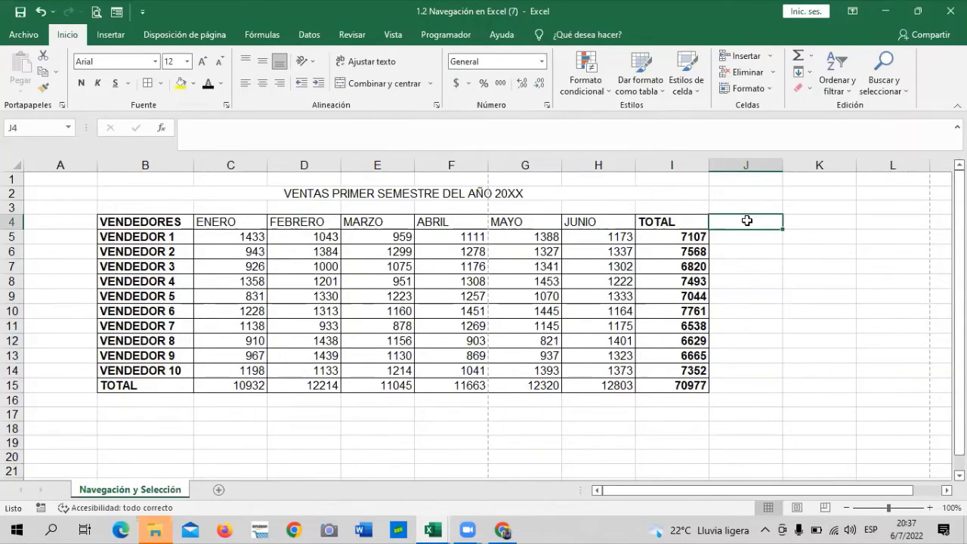
{"action": "left_click_drag", "start_coordinate": [752, 487], "coordinate": [697, 490]}
{"action": "left_click", "coordinate": [801, 398]}
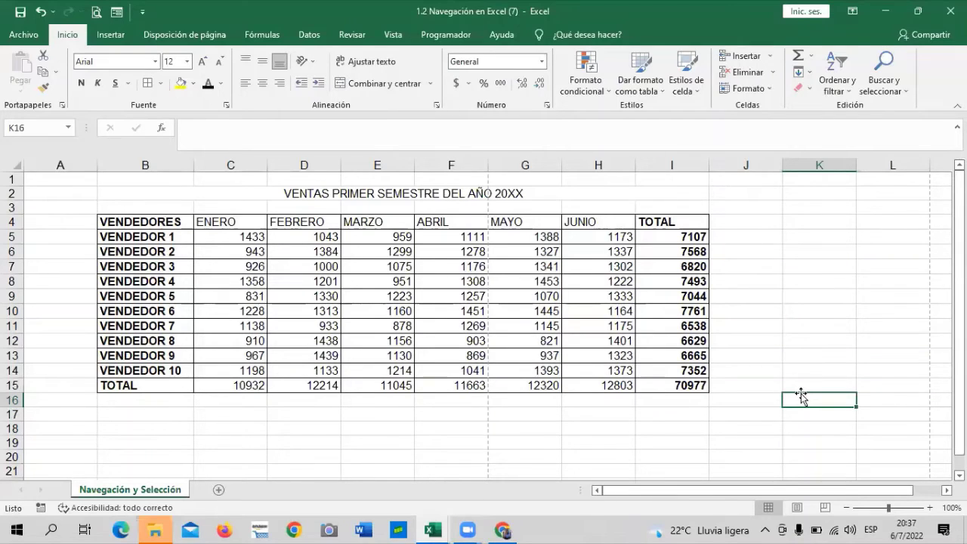
{"action": "left_click", "coordinate": [946, 490]}
{"action": "left_click", "coordinate": [946, 490]}
{"action": "left_click", "coordinate": [946, 489]}
{"action": "left_click", "coordinate": [946, 490]}
{"action": "left_click", "coordinate": [946, 490]}
{"action": "left_click", "coordinate": [946, 490]}
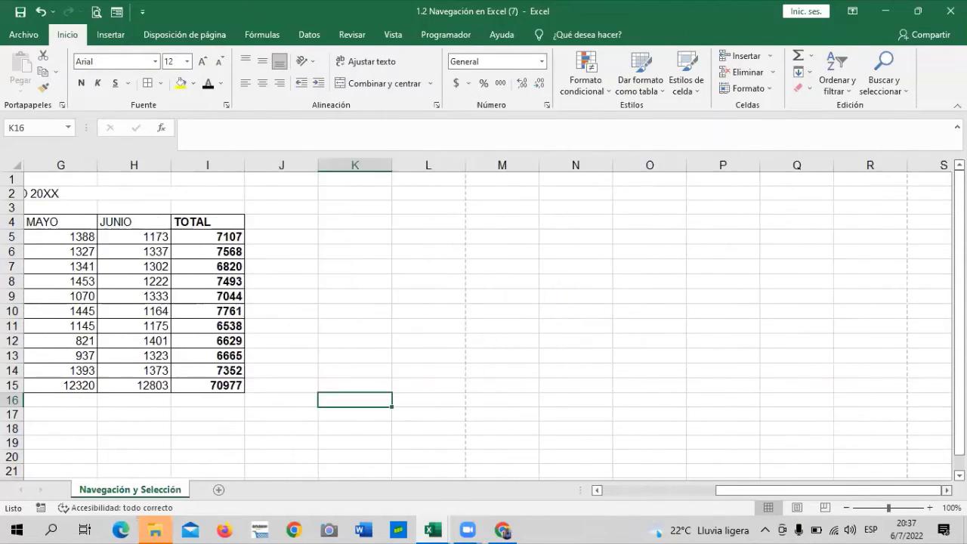
{"action": "left_click", "coordinate": [946, 490]}
{"action": "left_click", "coordinate": [946, 490]}
{"action": "left_click_drag", "start_coordinate": [887, 491], "coordinate": [565, 490]}
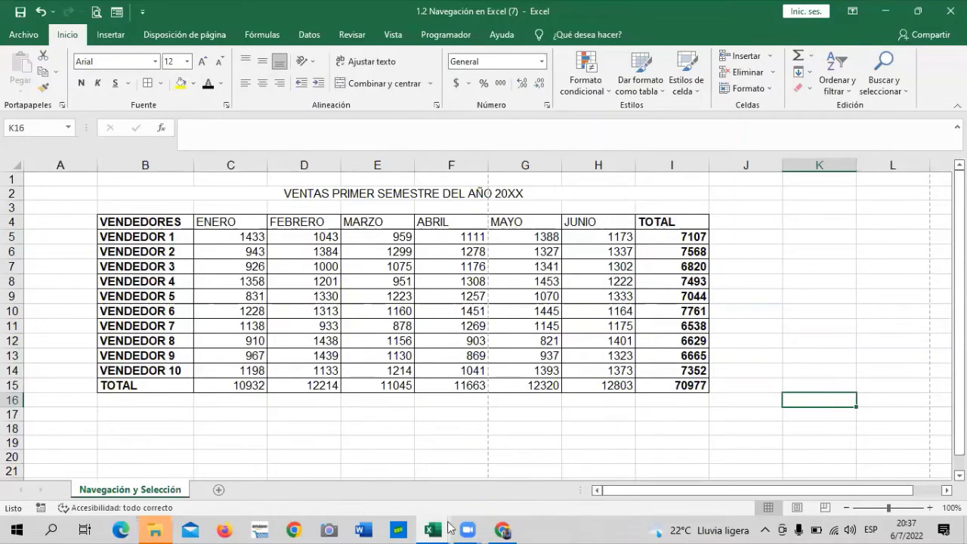
Select the entire column K beside the sales table
{"action": "key", "text": "Up"}
{"action": "key", "text": "Up"}
{"action": "key", "text": "Up"}
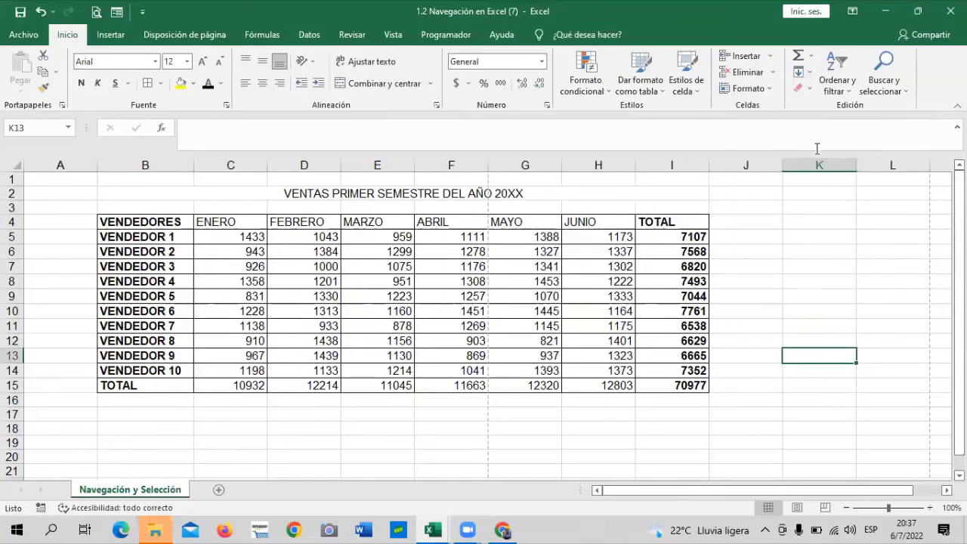
{"action": "left_click", "coordinate": [796, 341]}
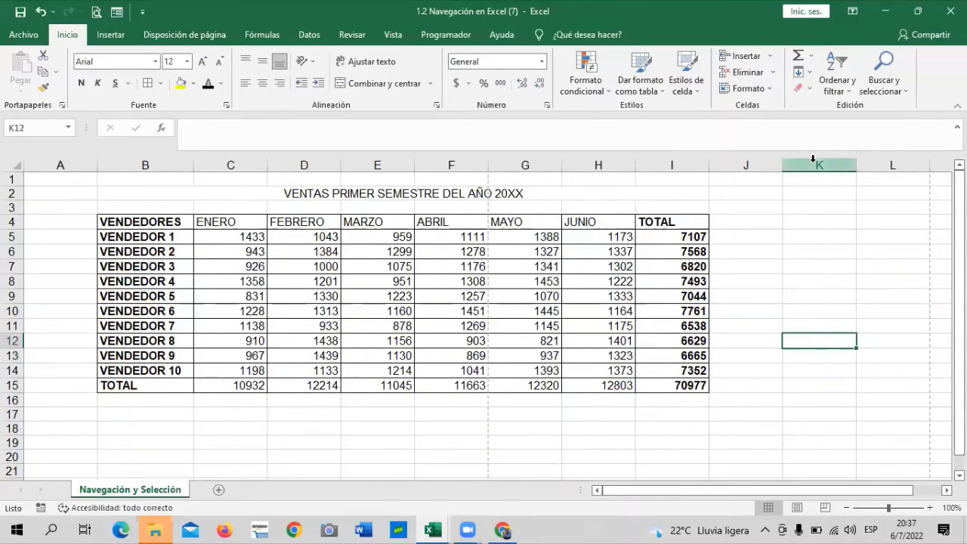
{"action": "left_click", "coordinate": [813, 159]}
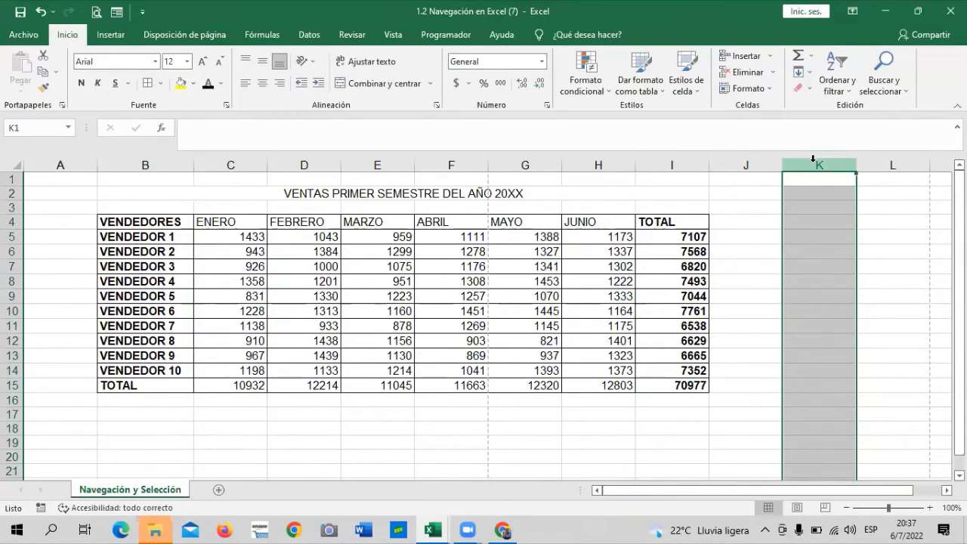
{"action": "left_click", "coordinate": [902, 281]}
{"action": "left_click", "coordinate": [812, 165]}
{"action": "left_click_drag", "start_coordinate": [812, 165], "coordinate": [834, 166]}
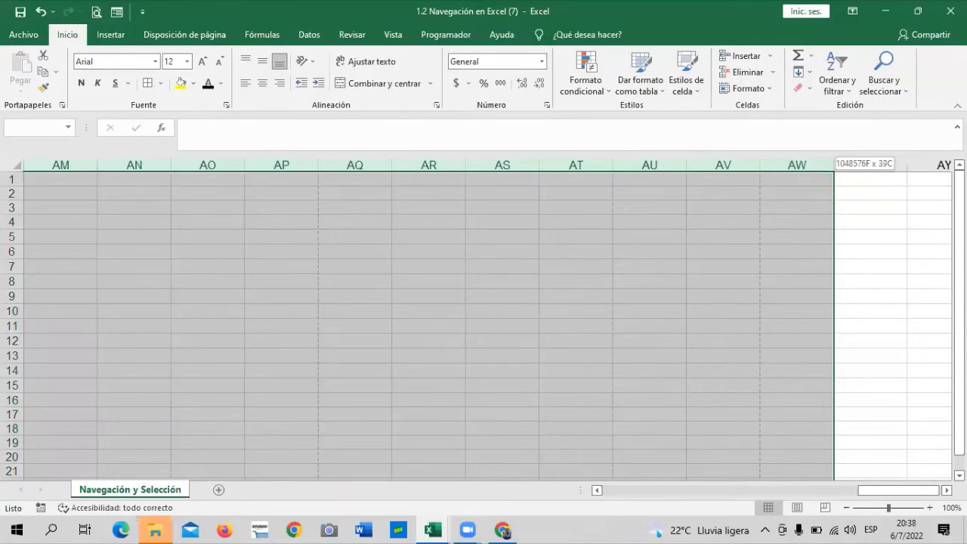
{"action": "left_click_drag", "start_coordinate": [834, 166], "coordinate": [760, 226]}
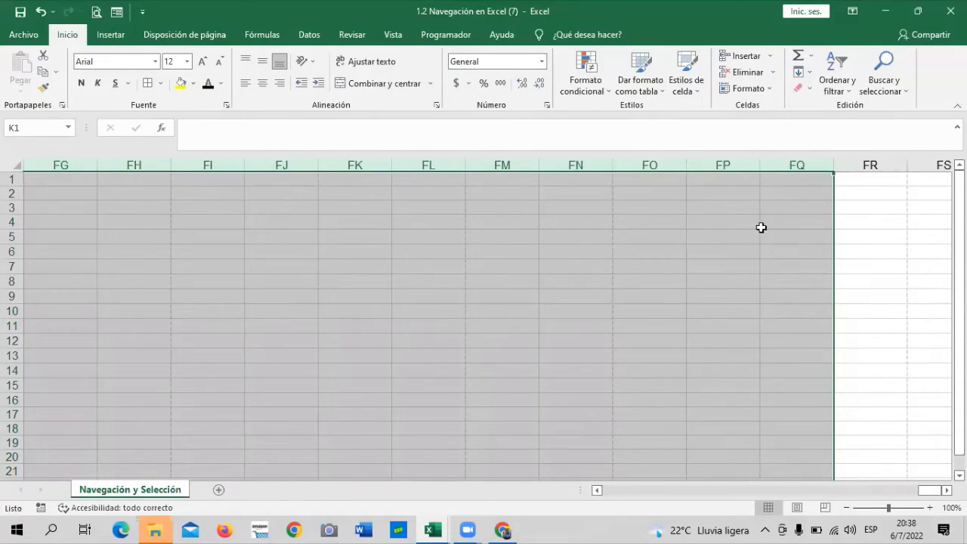
{"action": "left_click", "coordinate": [851, 282]}
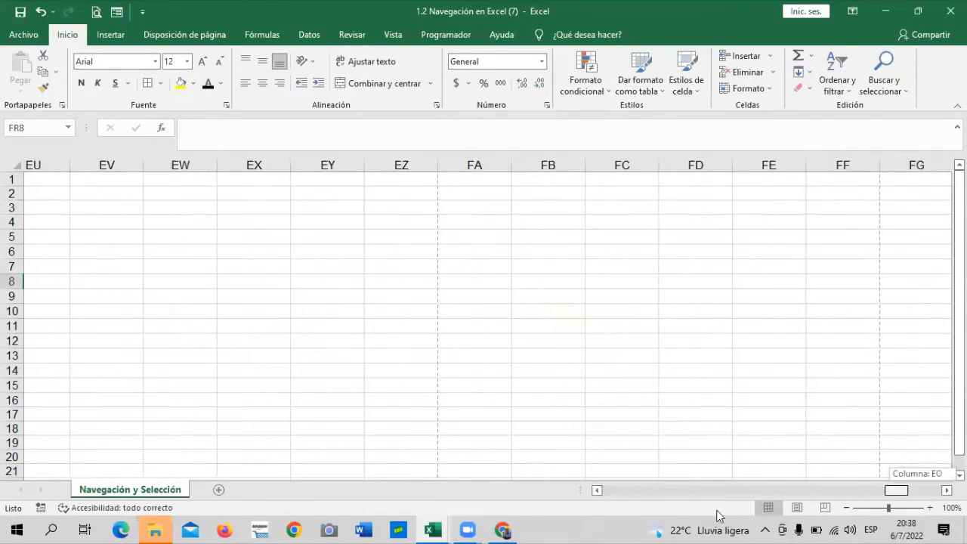
{"action": "left_click_drag", "start_coordinate": [926, 495], "coordinate": [582, 491]}
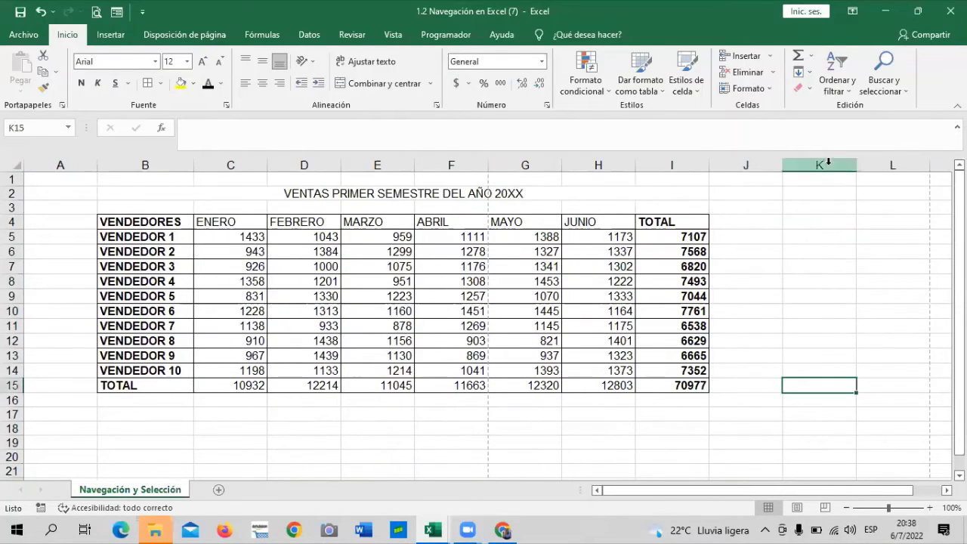
{"action": "left_click", "coordinate": [823, 162]}
{"action": "left_click_drag", "start_coordinate": [894, 275], "coordinate": [892, 266]}
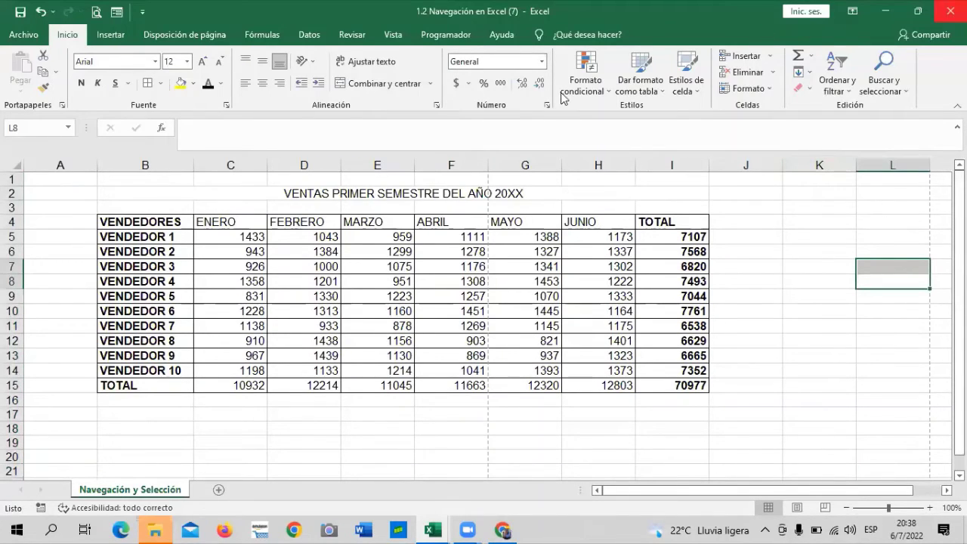
{"action": "left_click_drag", "start_coordinate": [745, 394], "coordinate": [745, 386]}
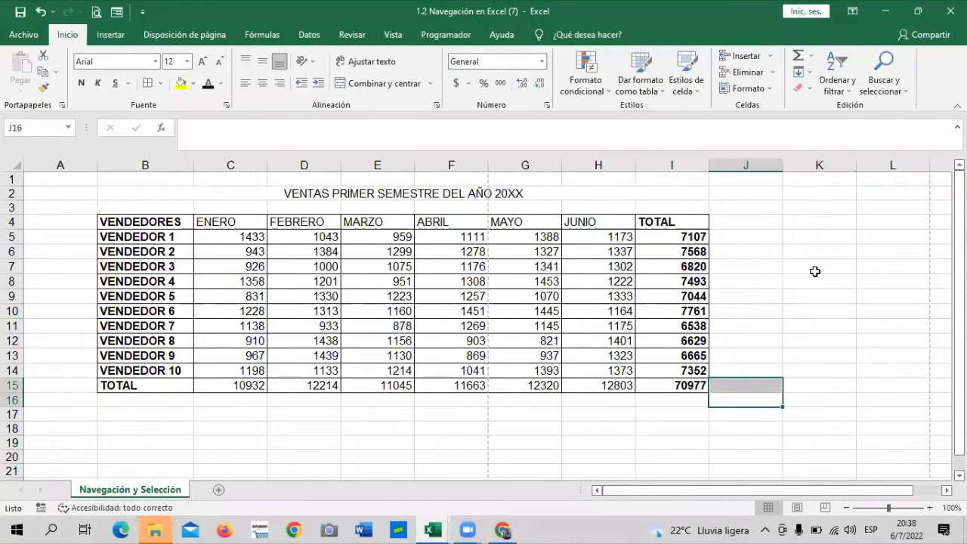
{"action": "left_click", "coordinate": [814, 268]}
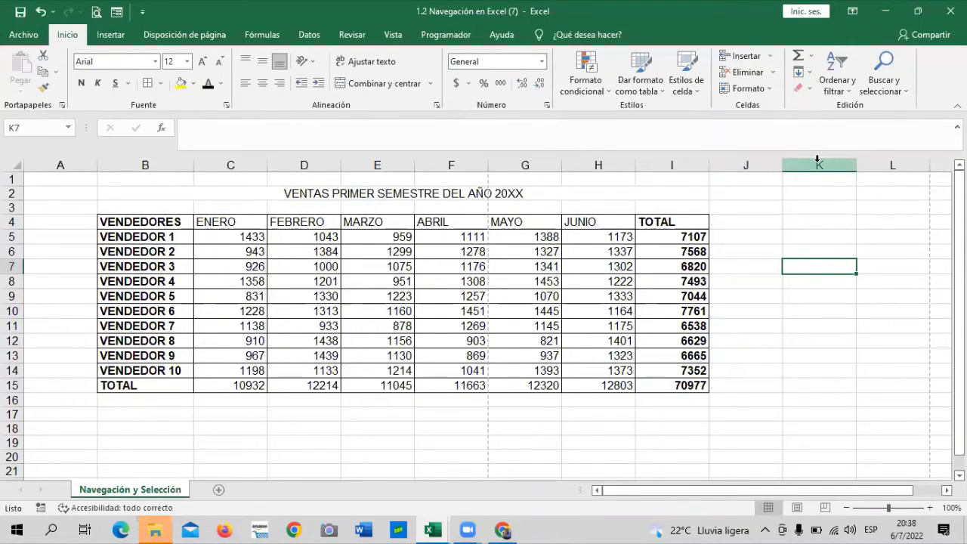
{"action": "left_click", "coordinate": [775, 277]}
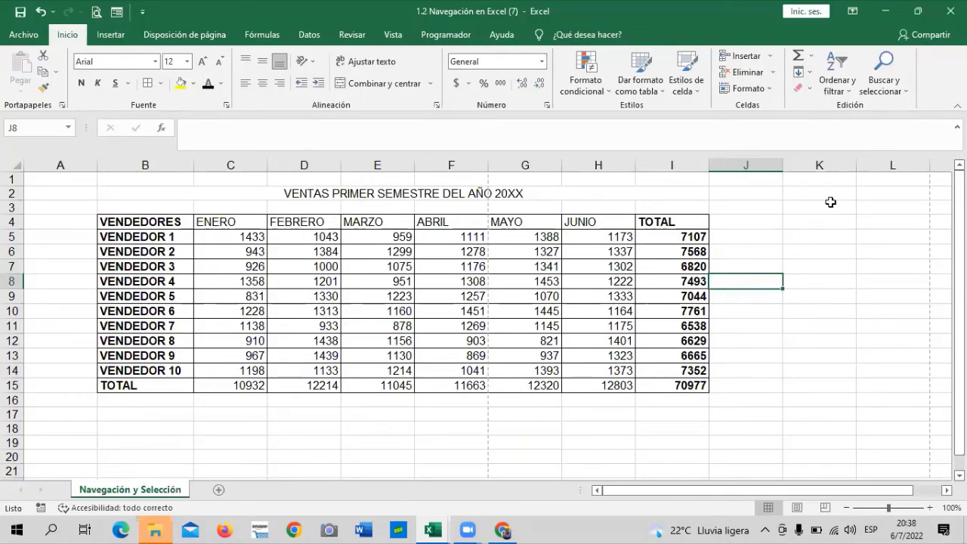
{"action": "left_click", "coordinate": [809, 179]}
{"action": "left_click_drag", "start_coordinate": [809, 179], "coordinate": [797, 416]}
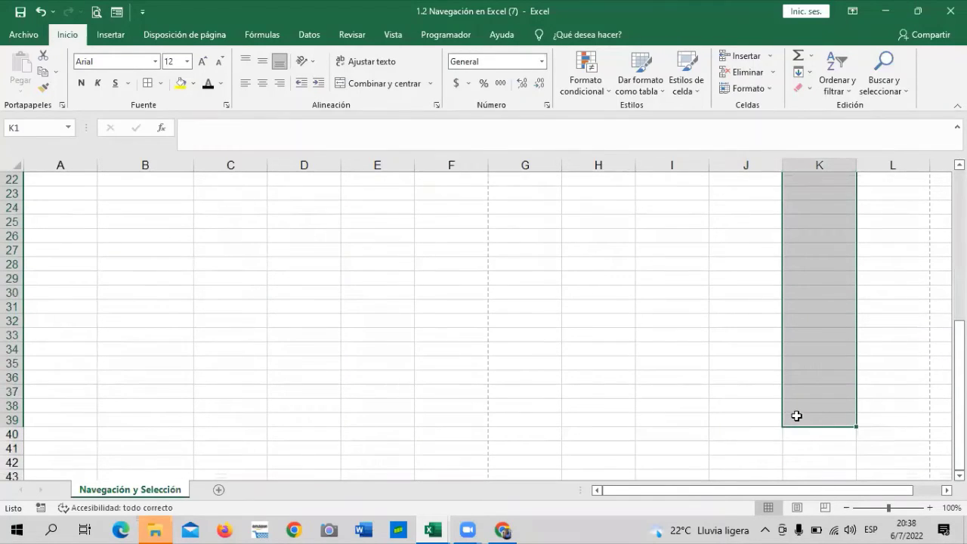
{"action": "scroll", "coordinate": [796, 416], "scroll_direction": "up", "scroll_amount": 3}
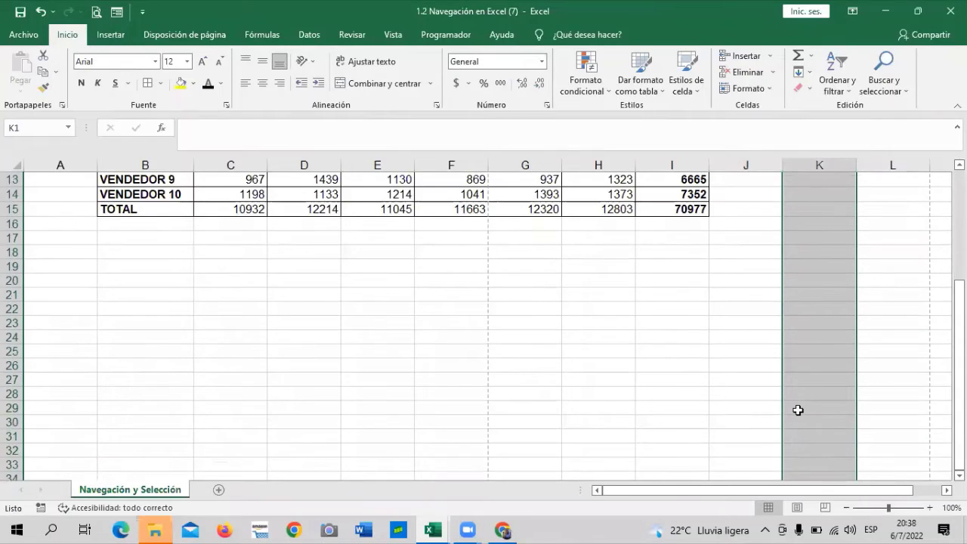
{"action": "scroll", "coordinate": [796, 392], "scroll_direction": "up", "scroll_amount": 4}
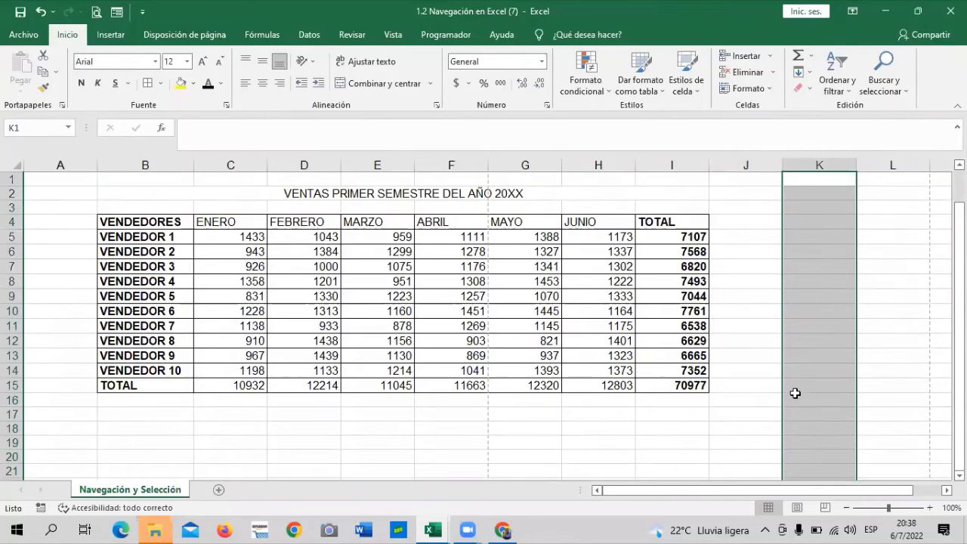
{"action": "left_click", "coordinate": [917, 293]}
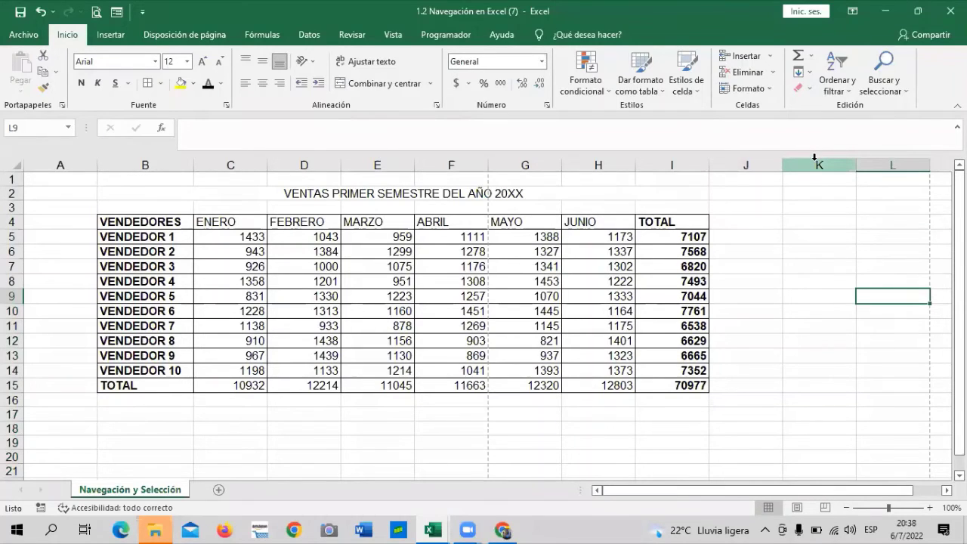
Extend a column K selection to the last column XFD and select cells and column XFD there
{"action": "left_click", "coordinate": [814, 159]}
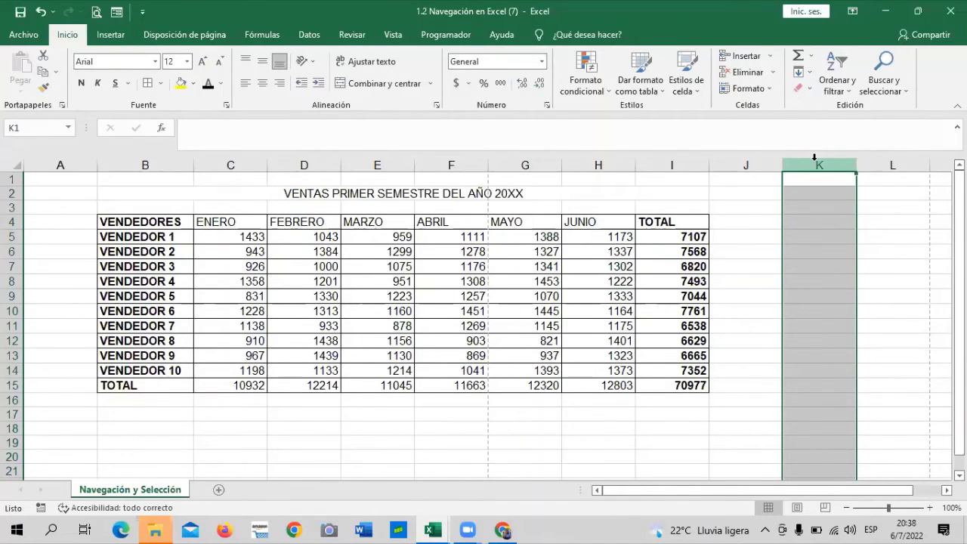
{"action": "key", "text": "ctrl+shift+Right"}
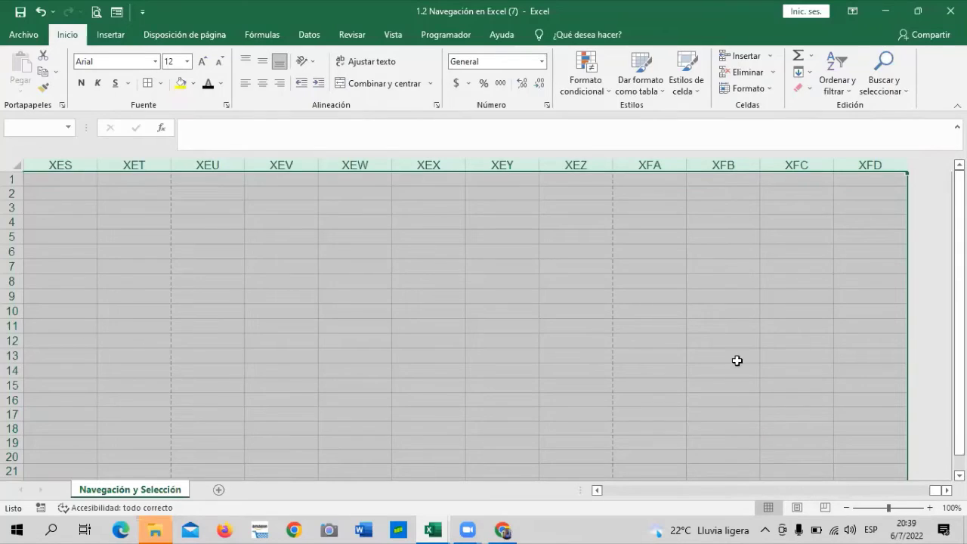
{"action": "left_click", "coordinate": [744, 339]}
{"action": "left_click", "coordinate": [829, 256]}
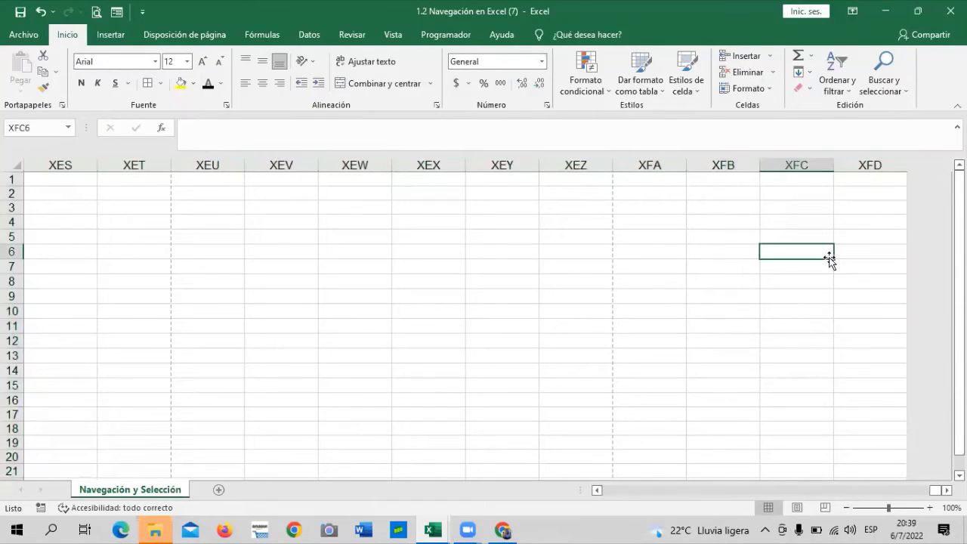
{"action": "left_click", "coordinate": [845, 337]}
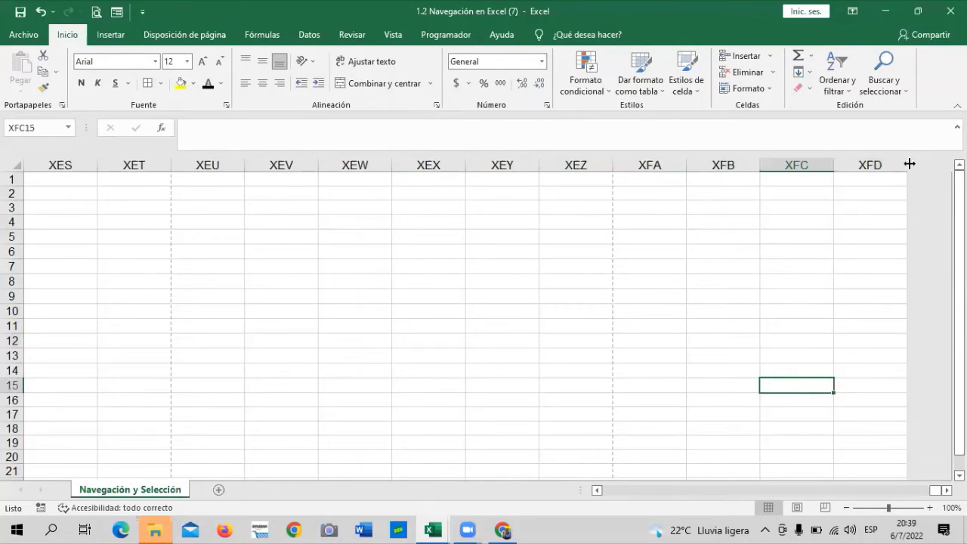
{"action": "left_click", "coordinate": [876, 164]}
{"action": "left_click", "coordinate": [731, 387]}
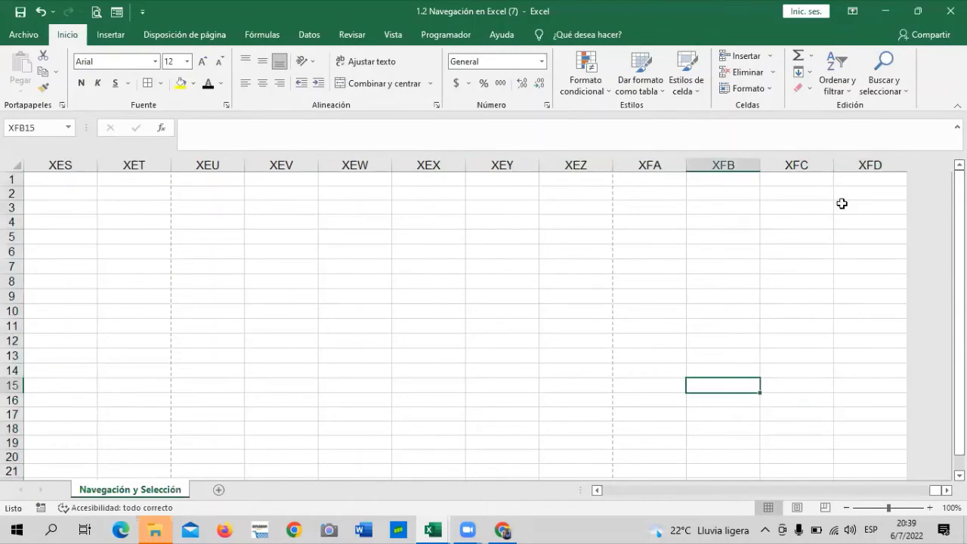
Jump back to cell A1 by entering a1 in the Name Box
{"action": "left_click", "coordinate": [48, 133]}
{"action": "key", "text": "BackSpace"}
{"action": "type", "text": "a1"}
{"action": "key", "text": "Return"}
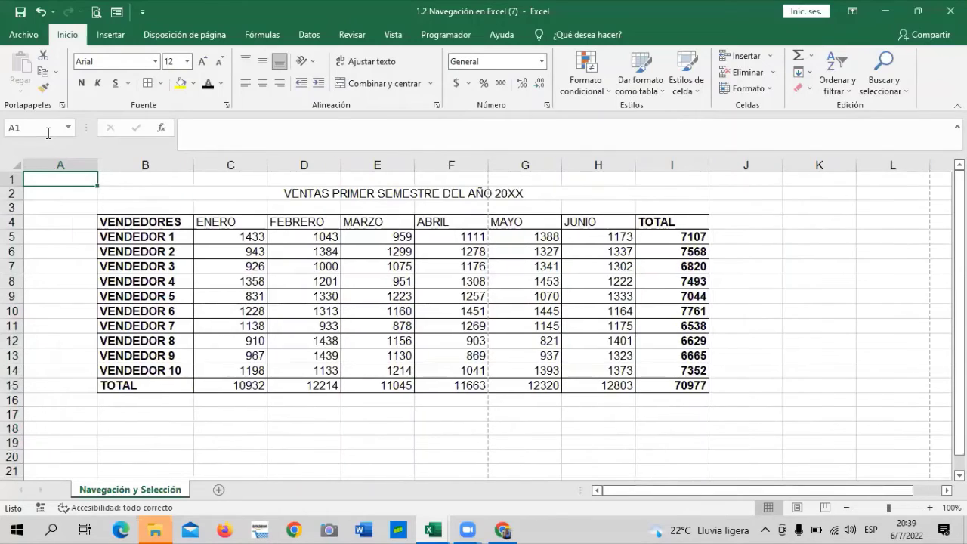
Select cells J23, L11:L12, J16:J17 and K12, finishing with the entire column K
{"action": "scroll", "coordinate": [813, 439], "scroll_direction": "down", "scroll_amount": 2}
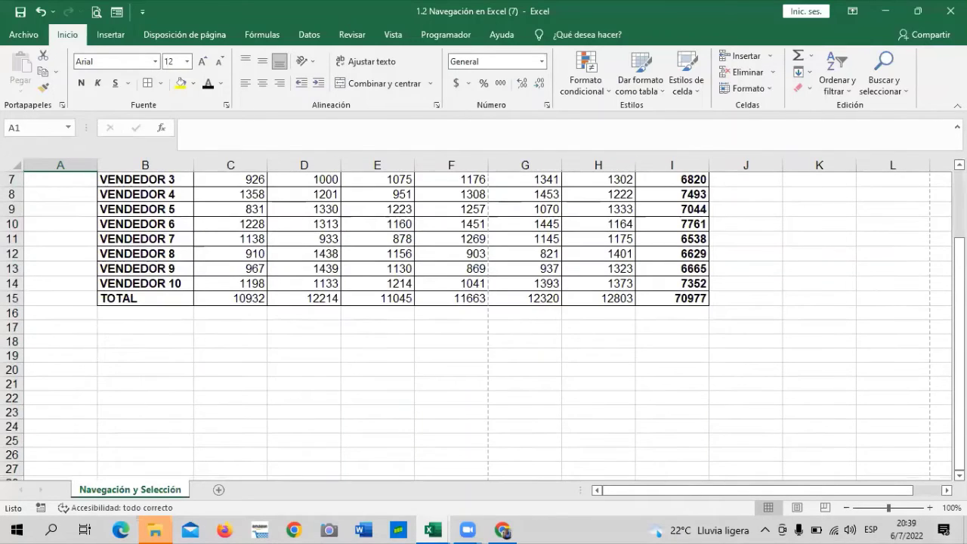
{"action": "left_click", "coordinate": [761, 418]}
{"action": "scroll", "coordinate": [831, 433], "scroll_direction": "up", "scroll_amount": 2}
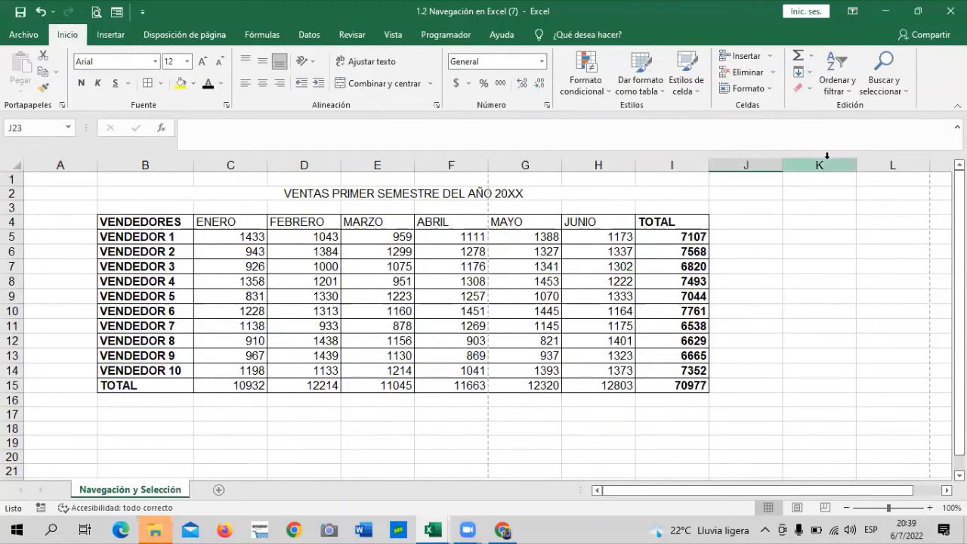
{"action": "left_click_drag", "start_coordinate": [862, 326], "coordinate": [863, 339]}
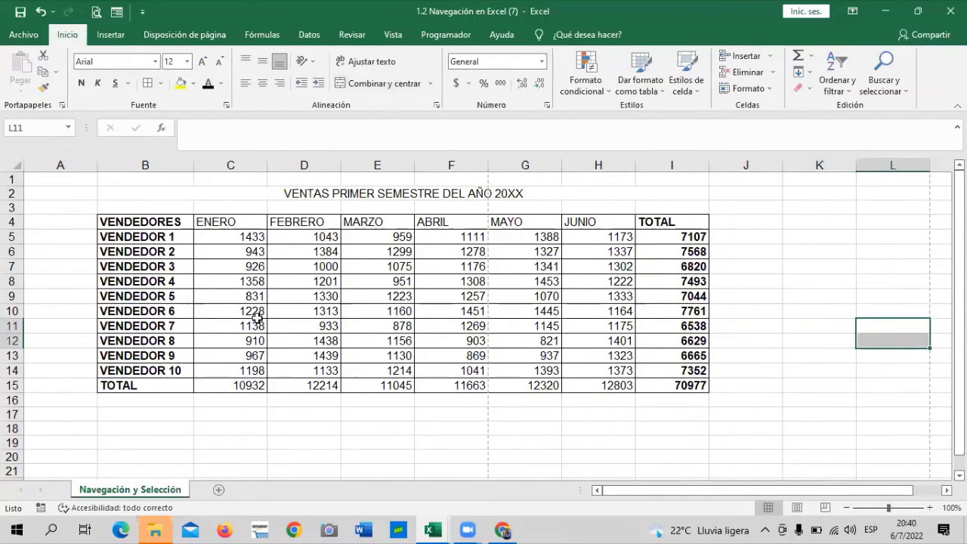
{"action": "left_click_drag", "start_coordinate": [716, 416], "coordinate": [718, 401]}
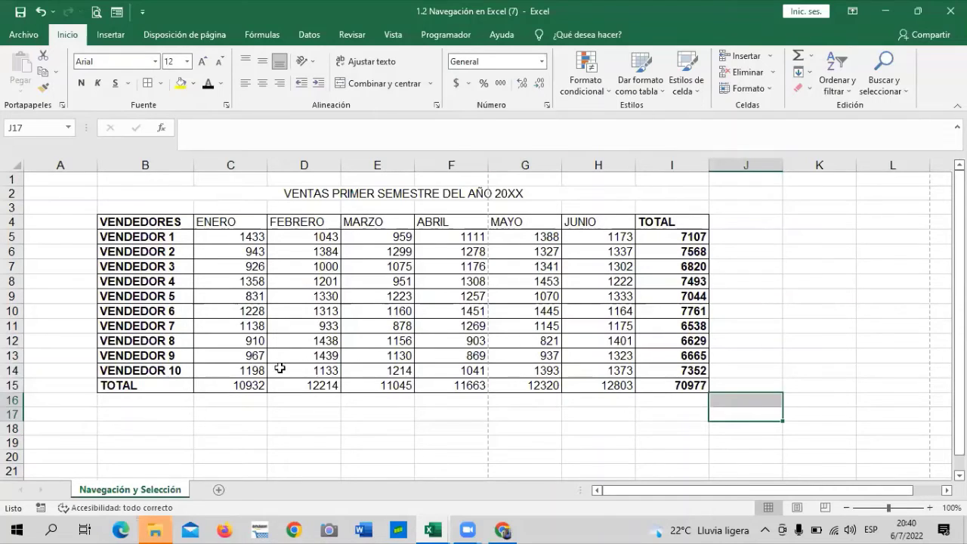
{"action": "left_click", "coordinate": [829, 342]}
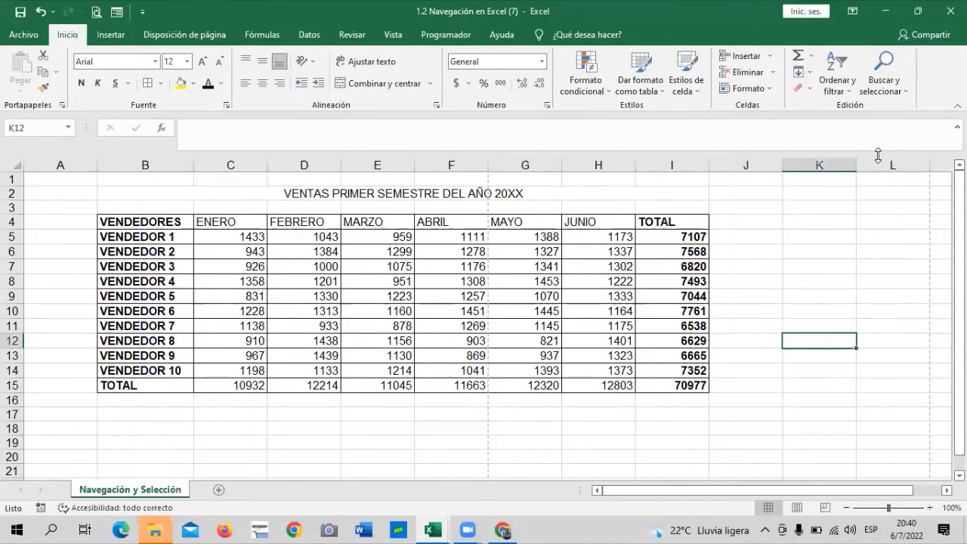
{"action": "left_click", "coordinate": [823, 162]}
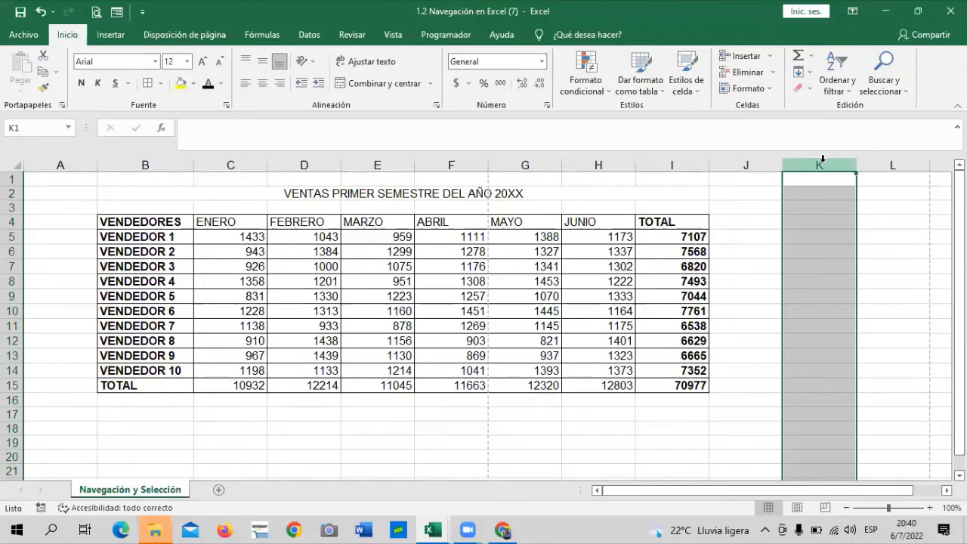
Extend the selection from K to XFD, hide those columns with Ocultar, and scroll back to column A
{"action": "key", "text": "ctrl+shift+Right"}
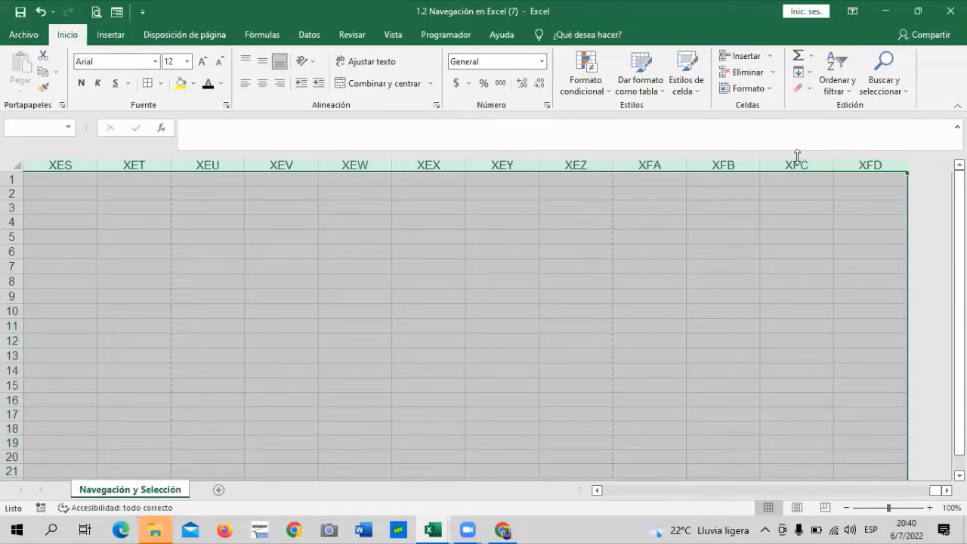
{"action": "right_click", "coordinate": [448, 262]}
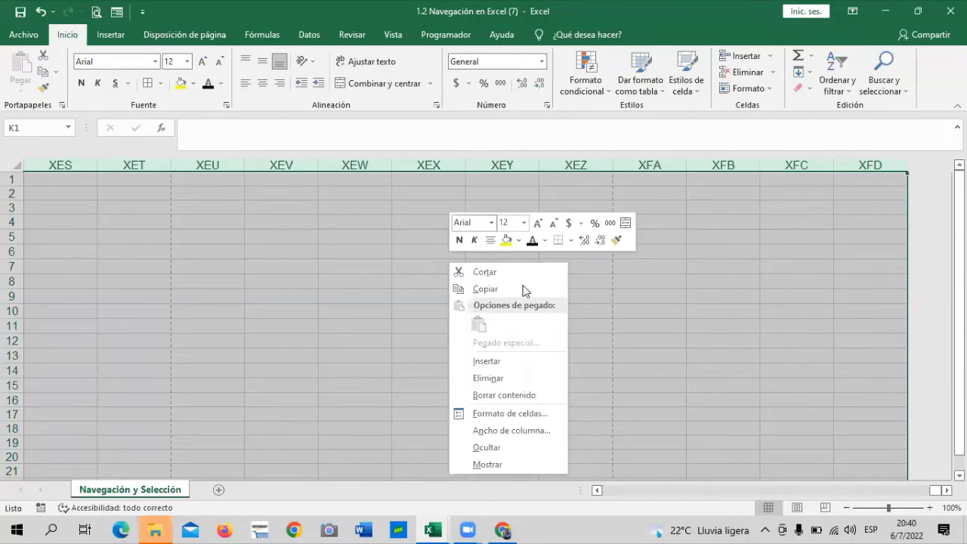
{"action": "left_click", "coordinate": [483, 449]}
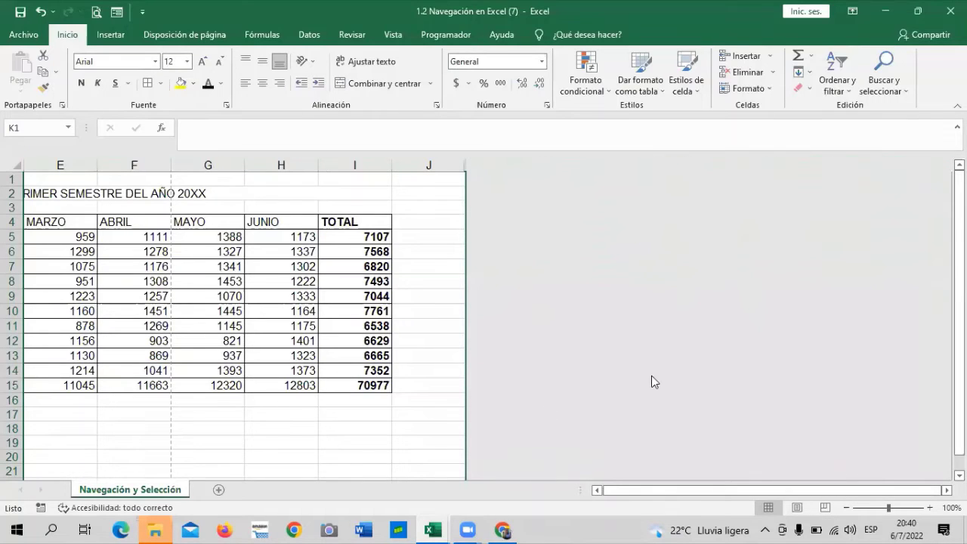
{"action": "left_click", "coordinate": [597, 491]}
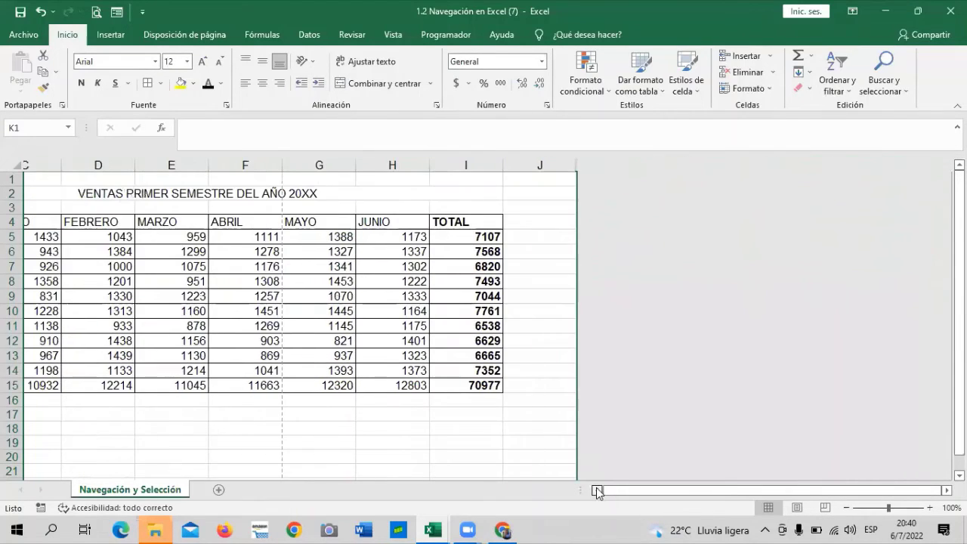
{"action": "left_click", "coordinate": [597, 491]}
{"action": "left_click", "coordinate": [596, 490]}
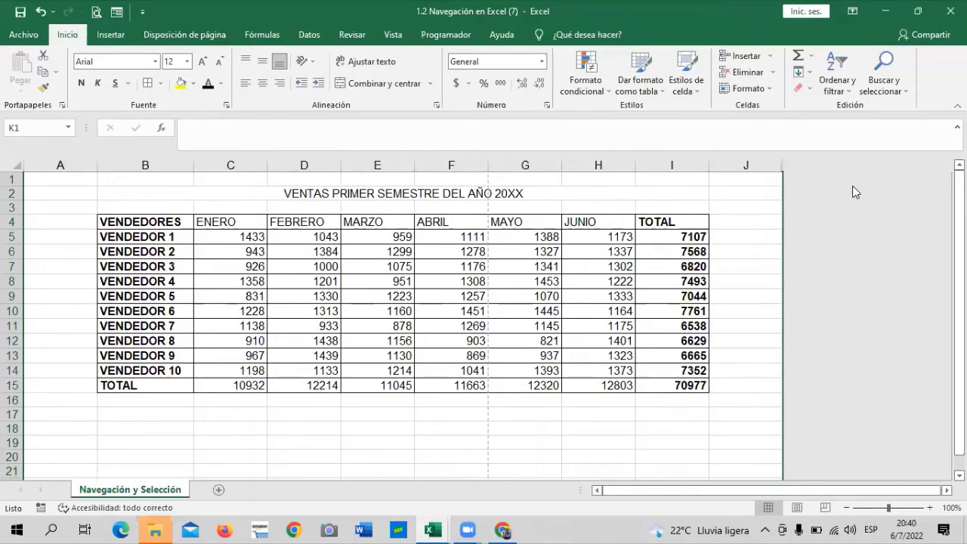
{"action": "left_click", "coordinate": [747, 253]}
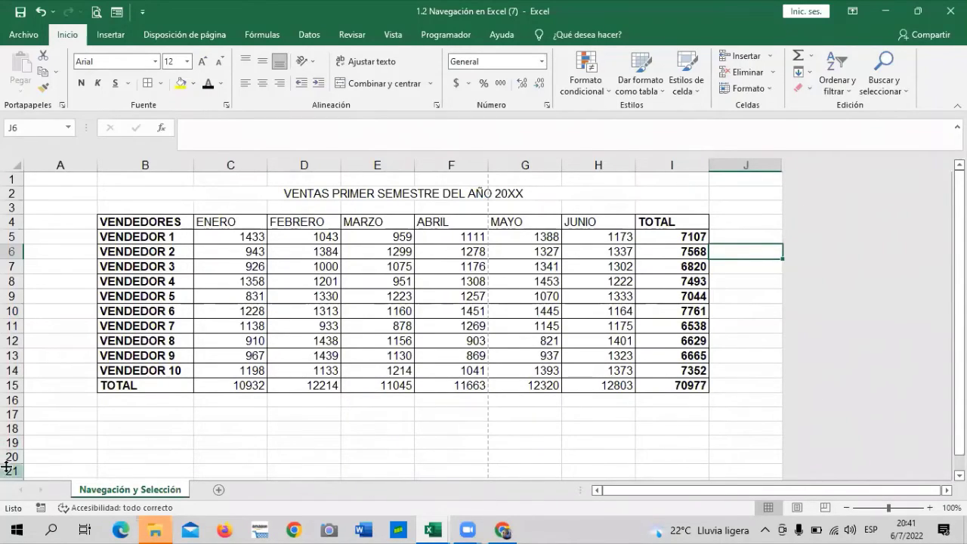
Select rows 20 through the sheet's last row and hide them with Ocultar
{"action": "scroll", "coordinate": [17, 453], "scroll_direction": "down", "scroll_amount": 2}
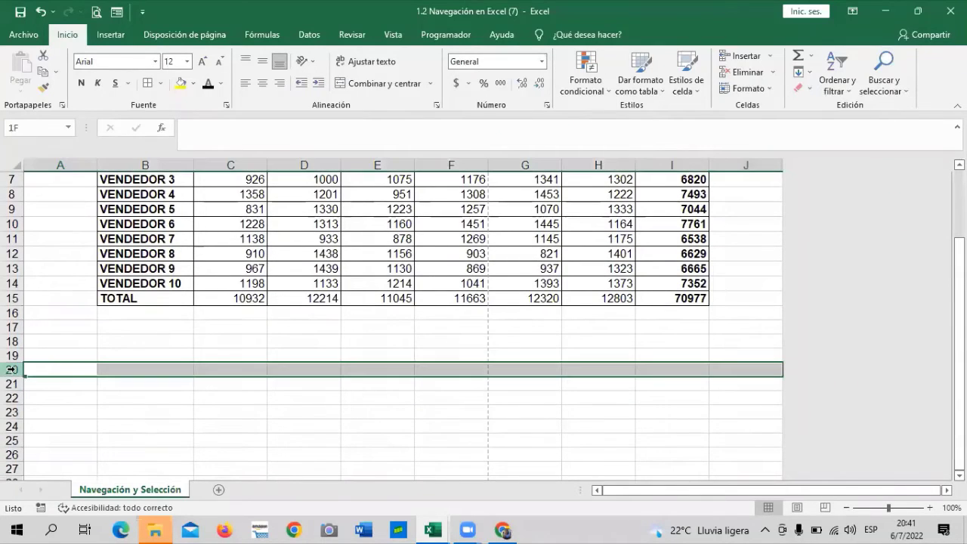
{"action": "left_click", "coordinate": [12, 369]}
{"action": "key", "text": "ctrl+shift+Down"}
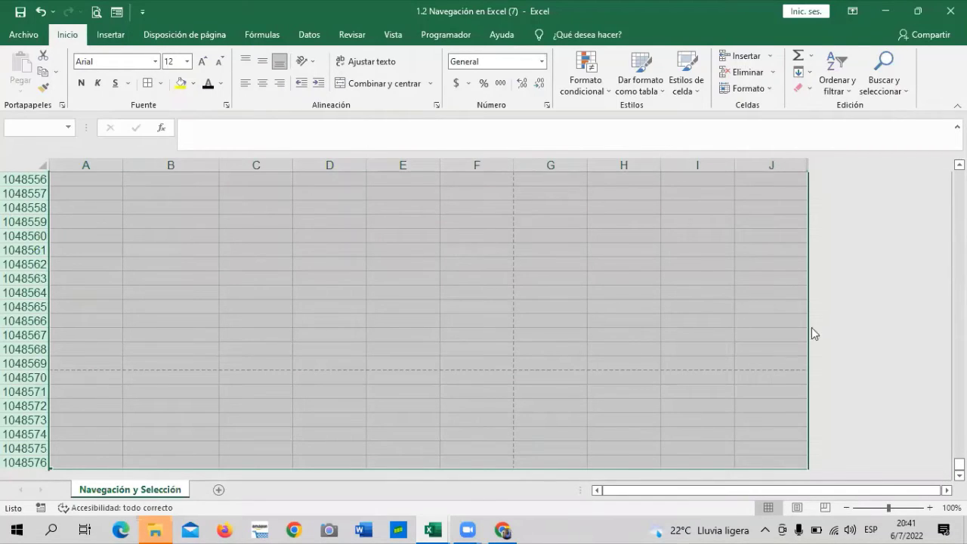
{"action": "right_click", "coordinate": [320, 316]}
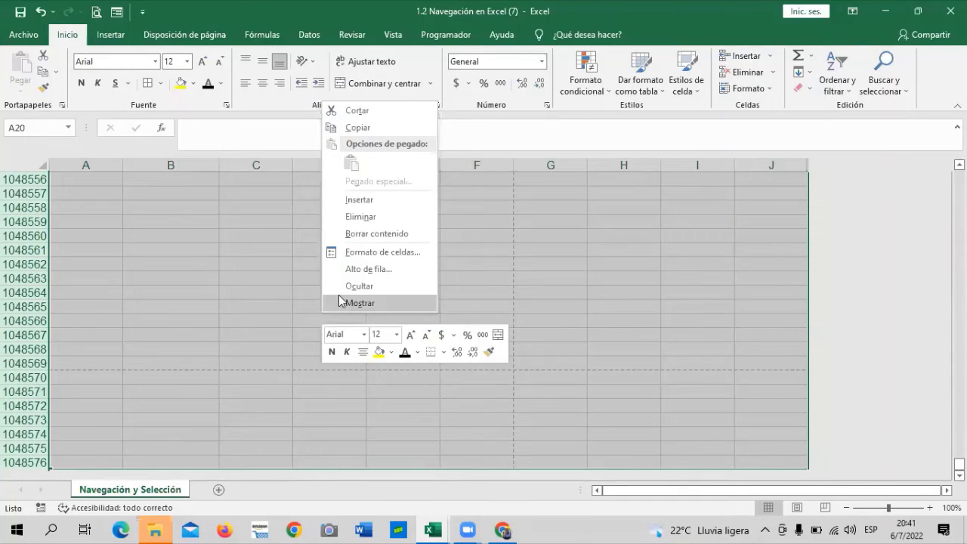
{"action": "left_click", "coordinate": [343, 286]}
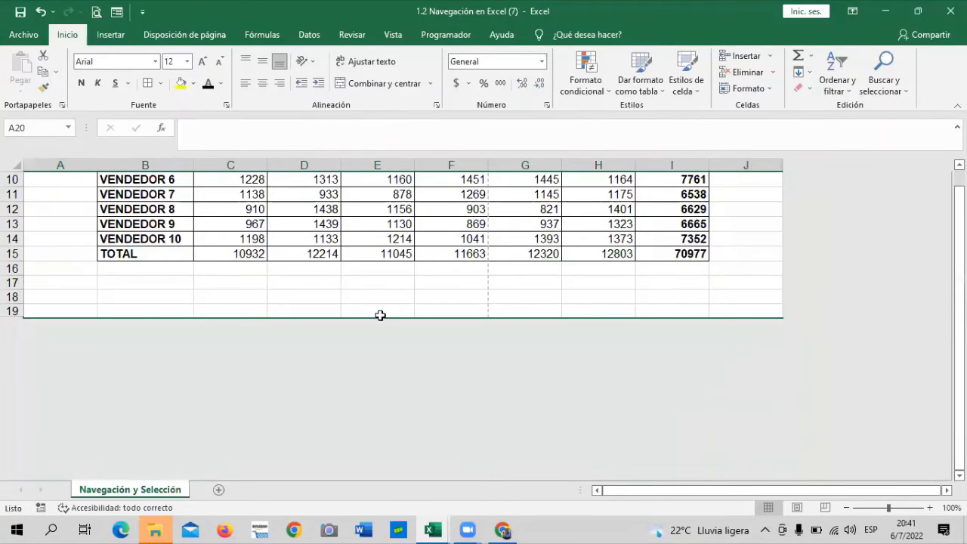
{"action": "scroll", "coordinate": [381, 315], "scroll_direction": "up", "scroll_amount": 3}
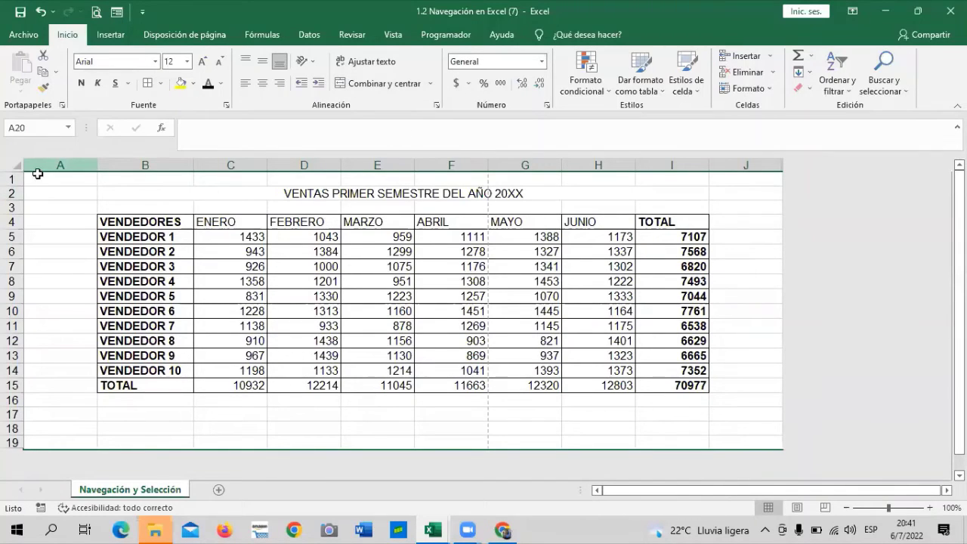
Select A1:J19 and apply the 40% - Énfasis6 style from the Estilos de celda gallery
{"action": "left_click_drag", "start_coordinate": [34, 179], "coordinate": [807, 256]}
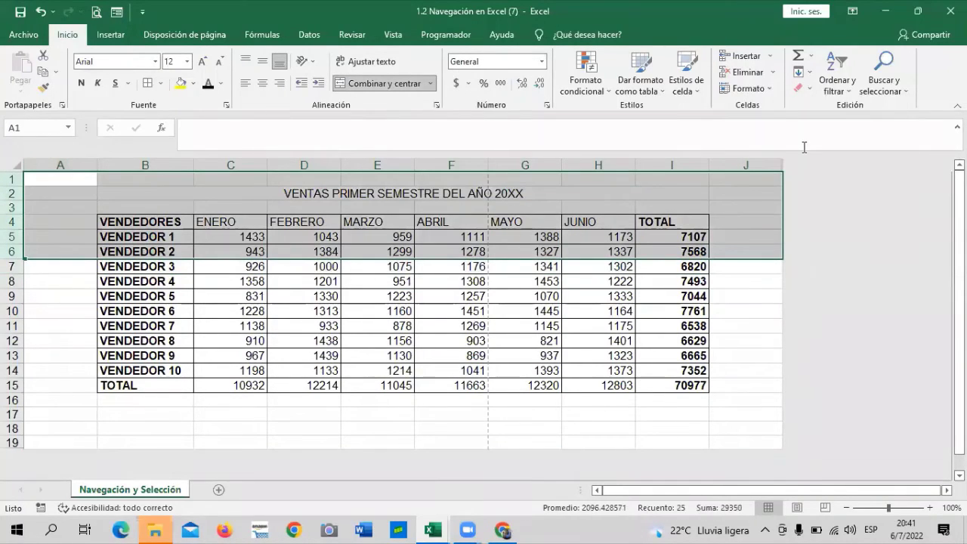
{"action": "mouse_move", "coordinate": [83, 165]}
{"action": "left_mouse_down"}
{"action": "mouse_move", "coordinate": [739, 405]}
{"action": "mouse_move", "coordinate": [707, 355]}
{"action": "left_mouse_up"}
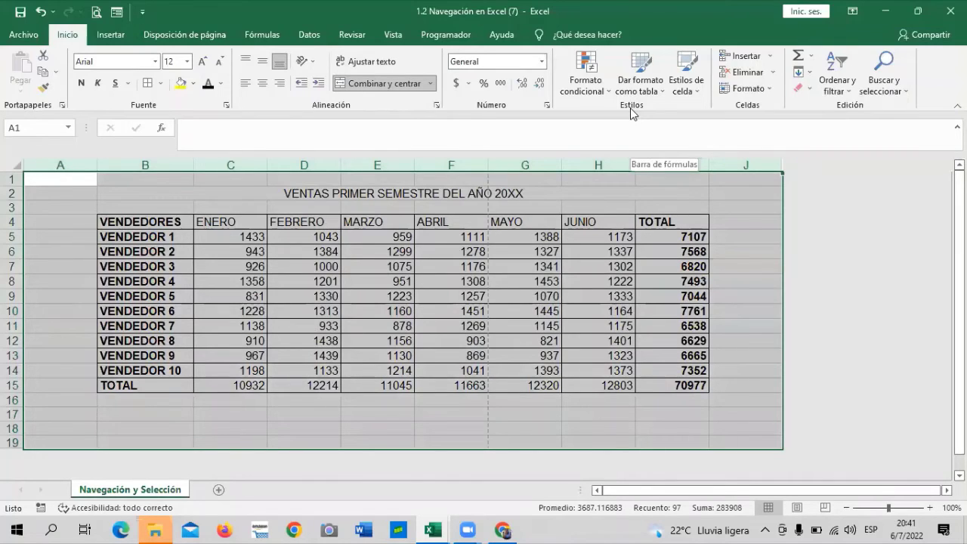
{"action": "left_click", "coordinate": [697, 91]}
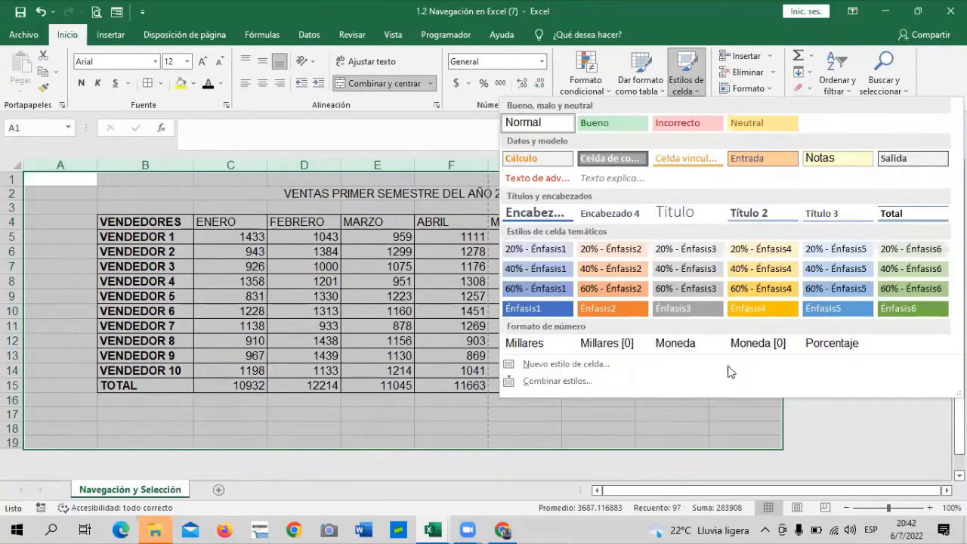
{"action": "left_click", "coordinate": [686, 433]}
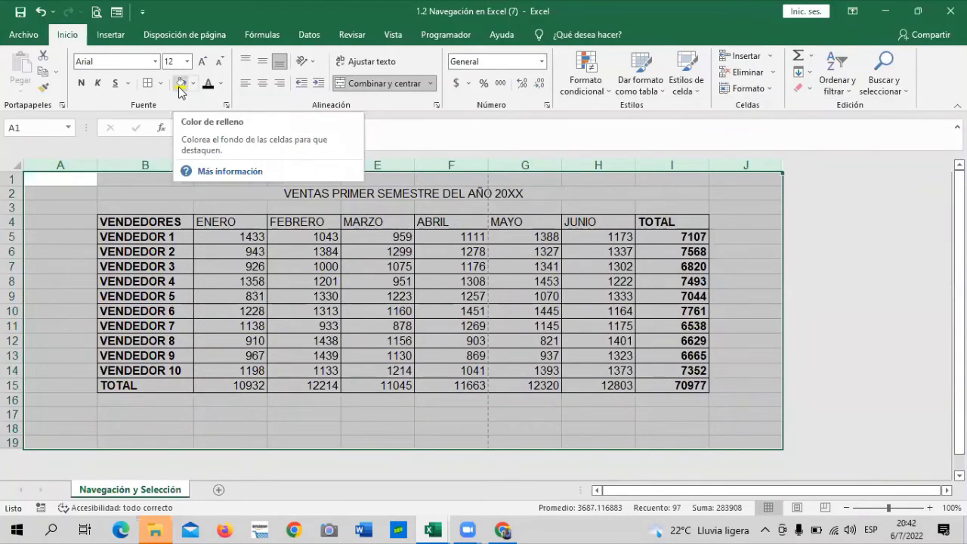
{"action": "left_click", "coordinate": [689, 89]}
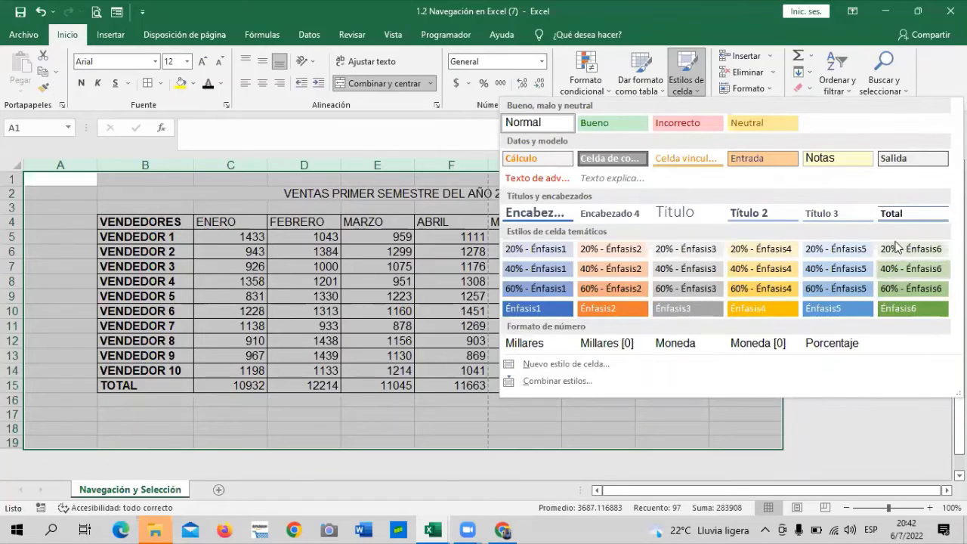
{"action": "left_click", "coordinate": [904, 271]}
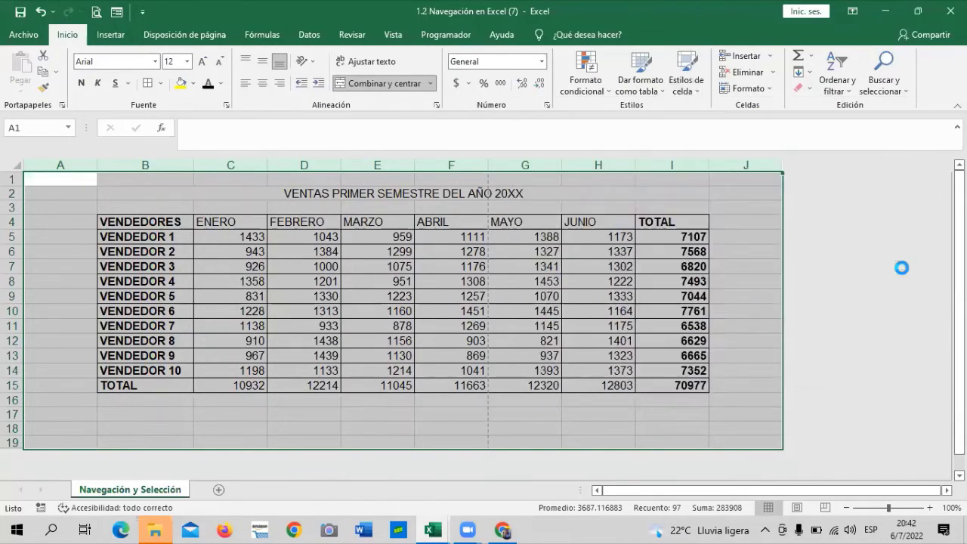
{"action": "left_click", "coordinate": [726, 304]}
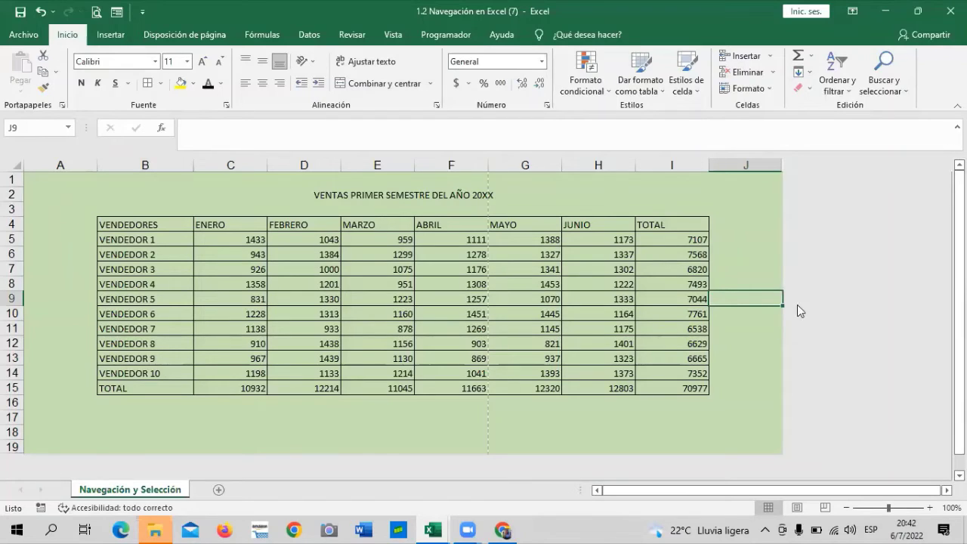
Practise selections: column G, cell H1, column I, row 1, cell B17 and cell J2
{"action": "left_click", "coordinate": [533, 165]}
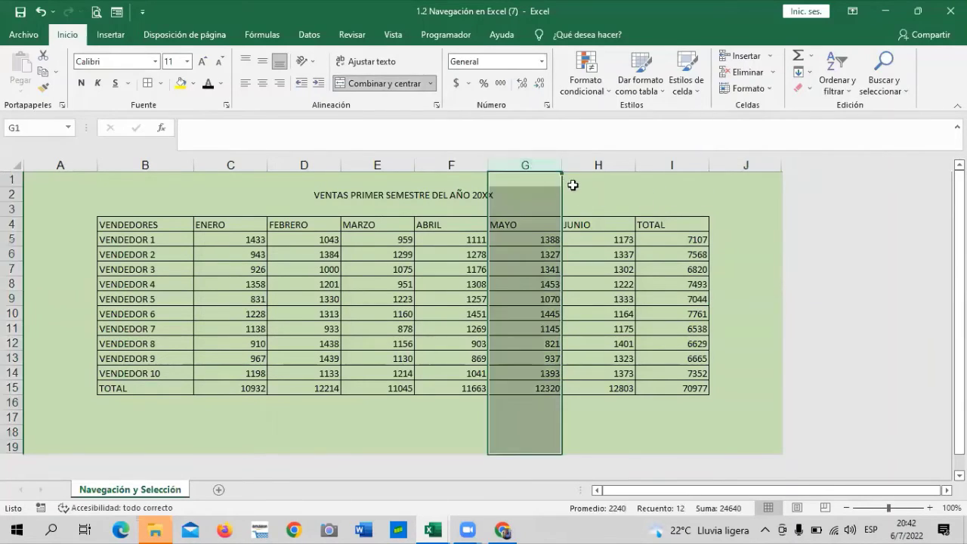
{"action": "left_click", "coordinate": [615, 183]}
{"action": "left_click", "coordinate": [673, 164]}
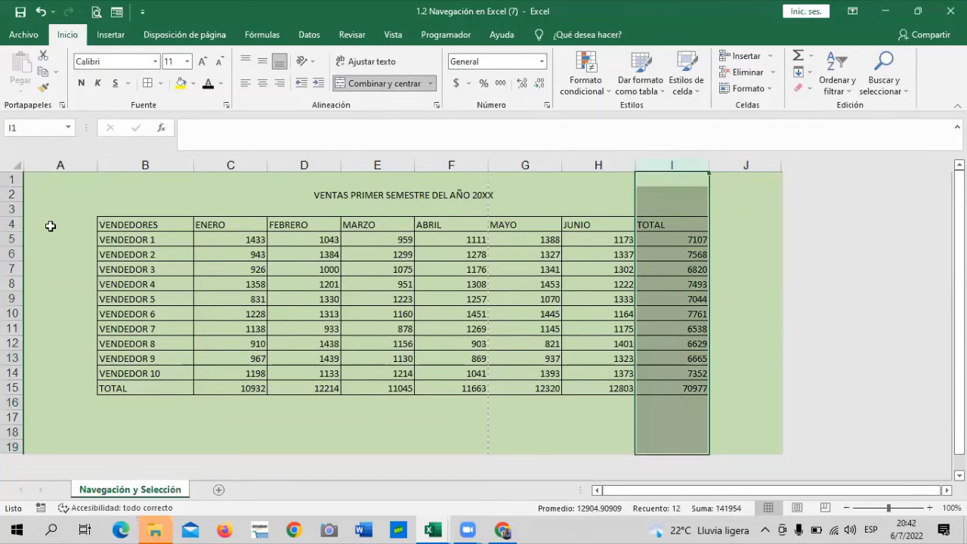
{"action": "left_click", "coordinate": [9, 180]}
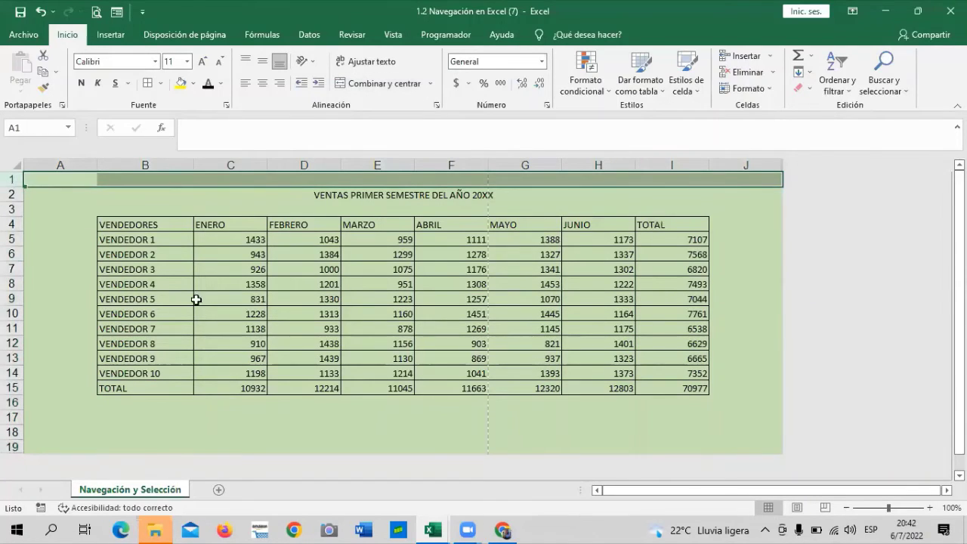
{"action": "left_click", "coordinate": [103, 415]}
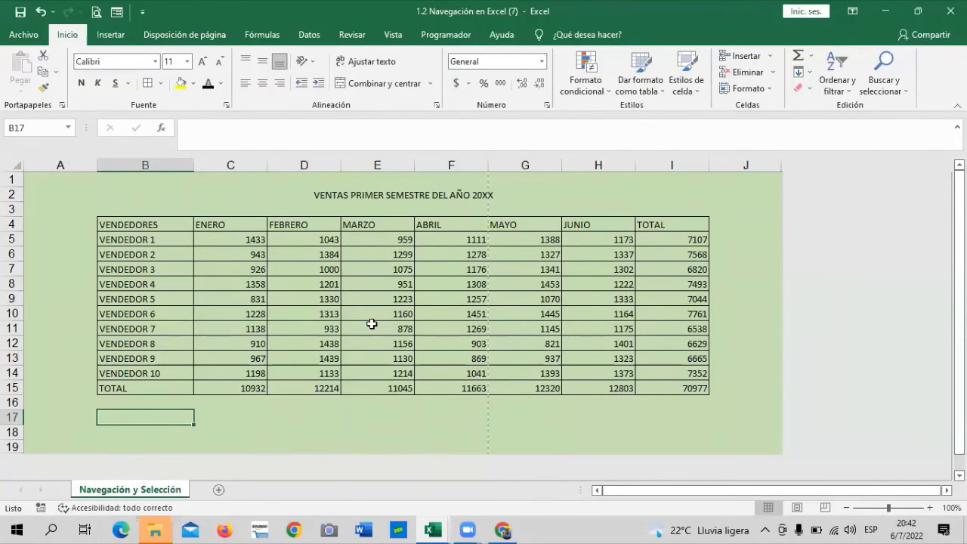
{"action": "left_click", "coordinate": [712, 198]}
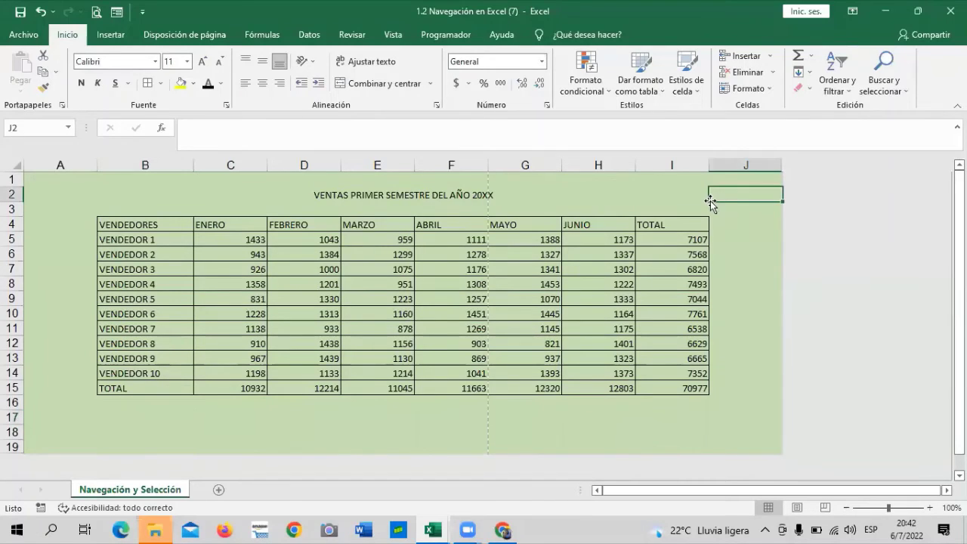
Select the whole A1:J19 block using the Select All corner button
{"action": "left_click", "coordinate": [61, 185]}
{"action": "key", "text": "ctrl+shift+Down"}
{"action": "key", "text": "ctrl+shift+End"}
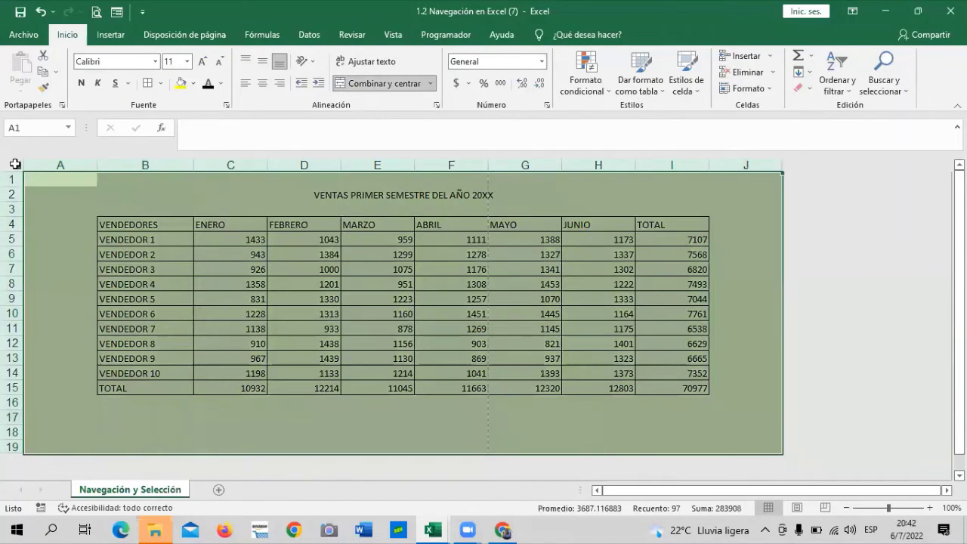
{"action": "left_click", "coordinate": [409, 227]}
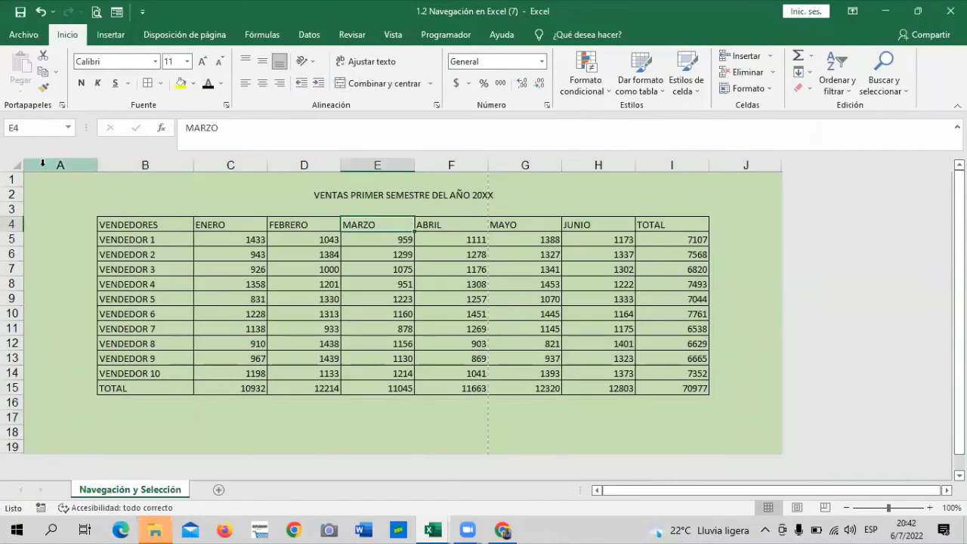
{"action": "left_click", "coordinate": [11, 163]}
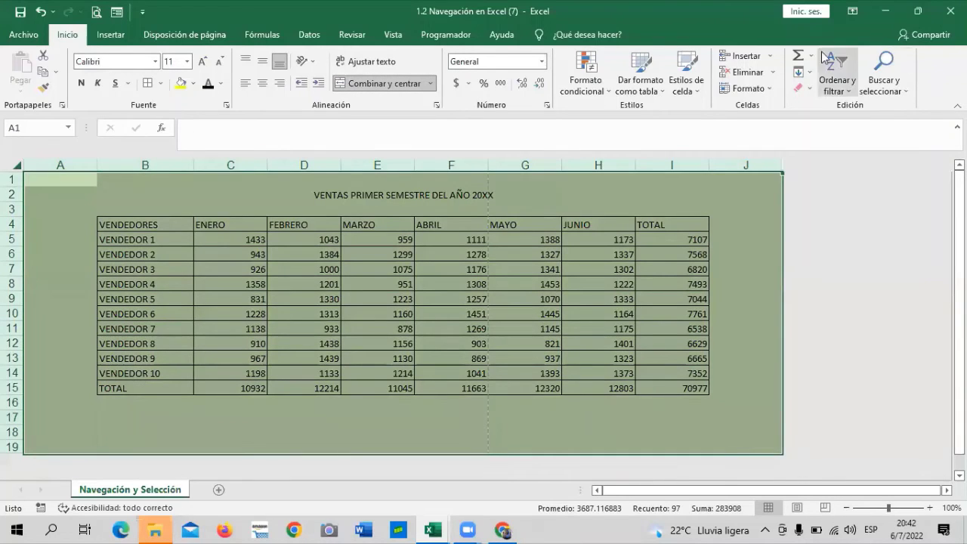
Apply the Normal cell style to A1:J19, clearing the green fill, borders and bold text
{"action": "left_click", "coordinate": [680, 85]}
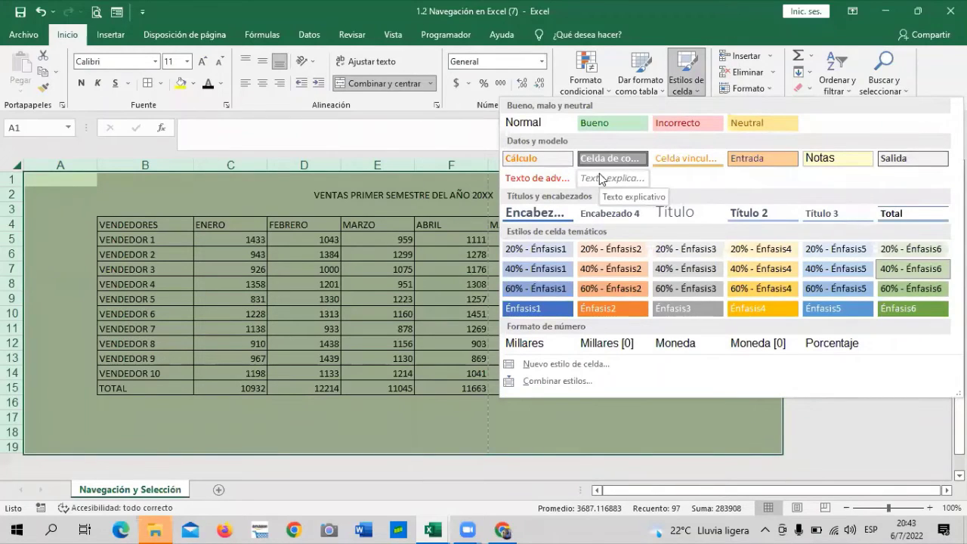
{"action": "left_click", "coordinate": [552, 128]}
{"action": "left_click", "coordinate": [731, 203]}
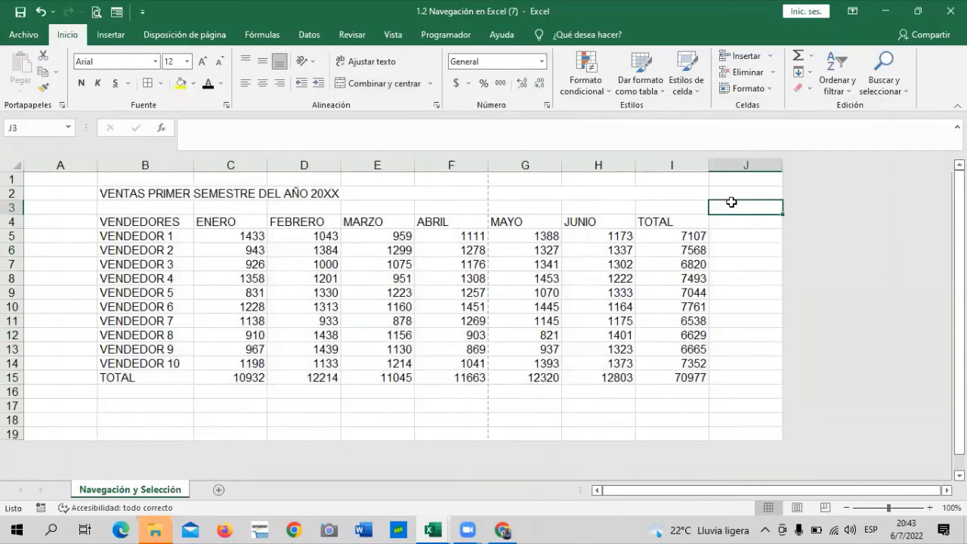
{"action": "key", "text": "XF86MonBrightnessDown"}
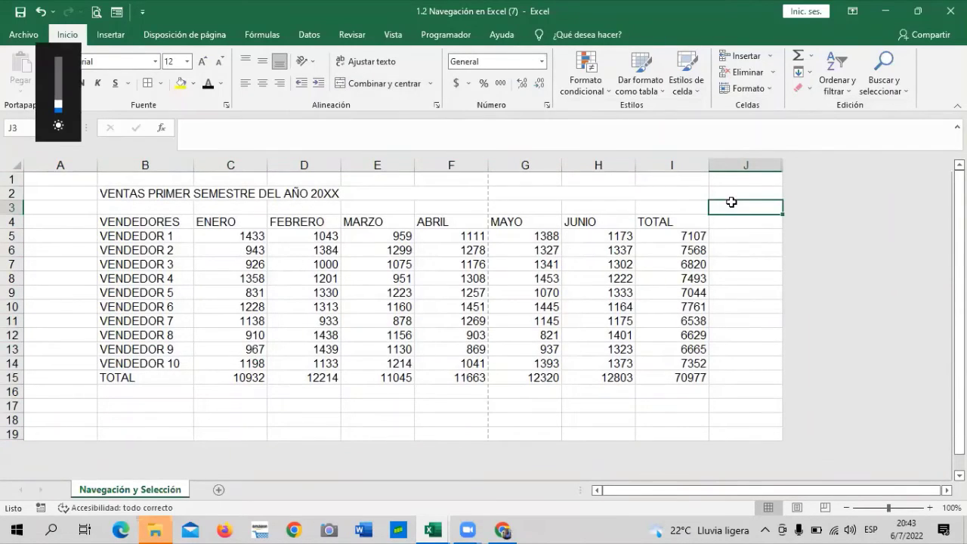
{"action": "key", "text": "XF86MonBrightnessUp"}
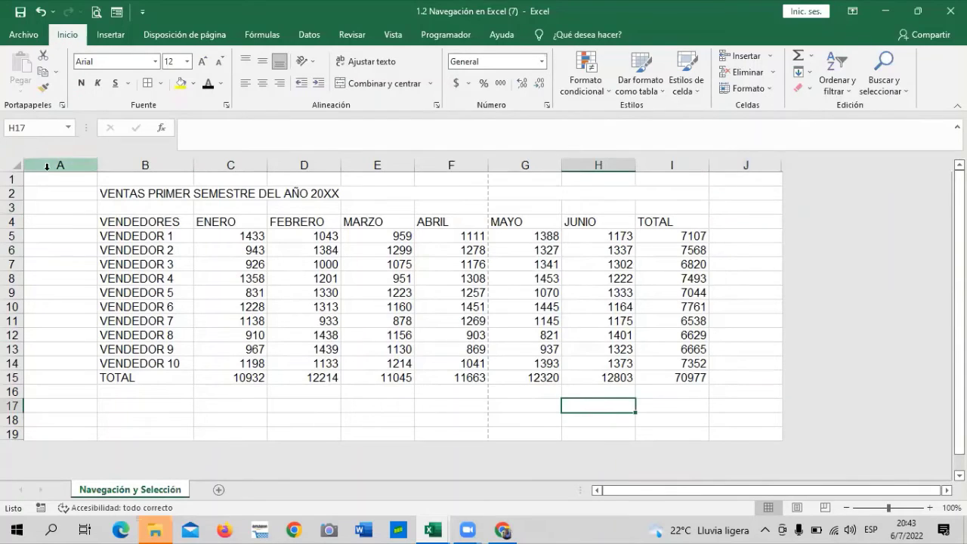
Fill A1:J19 with Blue, Accent 1, Lighter 80%, then select the sales table B4:I15
{"action": "mouse_move", "coordinate": [61, 179]}
{"action": "left_mouse_down"}
{"action": "mouse_move", "coordinate": [775, 415]}
{"action": "mouse_move", "coordinate": [757, 432]}
{"action": "left_mouse_up"}
{"action": "left_click", "coordinate": [193, 84]}
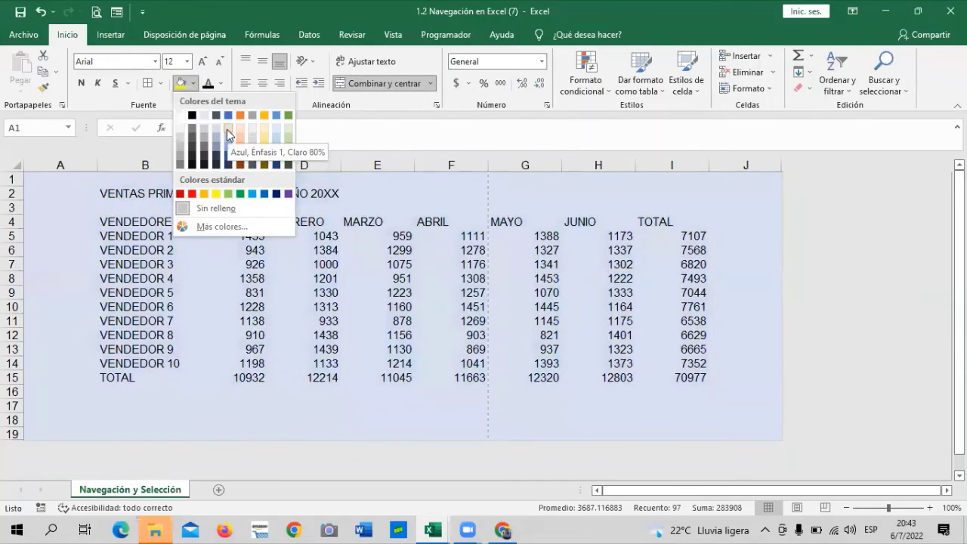
{"action": "left_click", "coordinate": [227, 129]}
{"action": "left_click", "coordinate": [759, 225]}
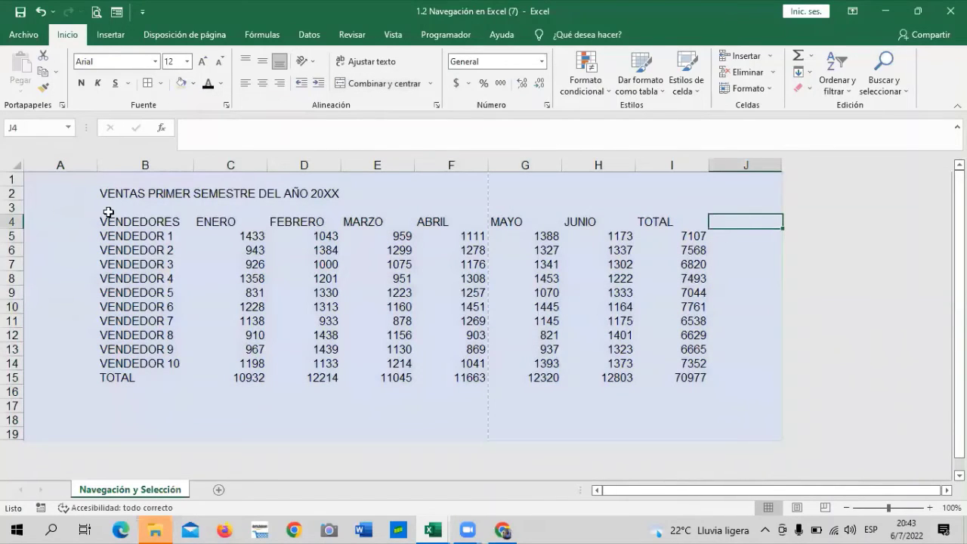
{"action": "left_click_drag", "start_coordinate": [109, 221], "coordinate": [144, 236]}
{"action": "left_click_drag", "start_coordinate": [152, 394], "coordinate": [707, 380]}
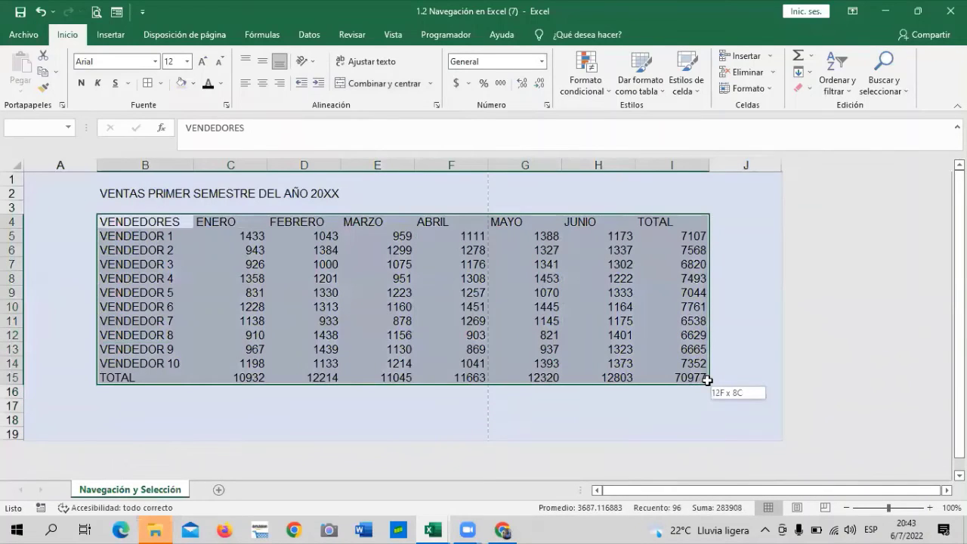
Apply All Borders to every cell of B4:I15, then click outside the table
{"action": "left_click", "coordinate": [148, 83]}
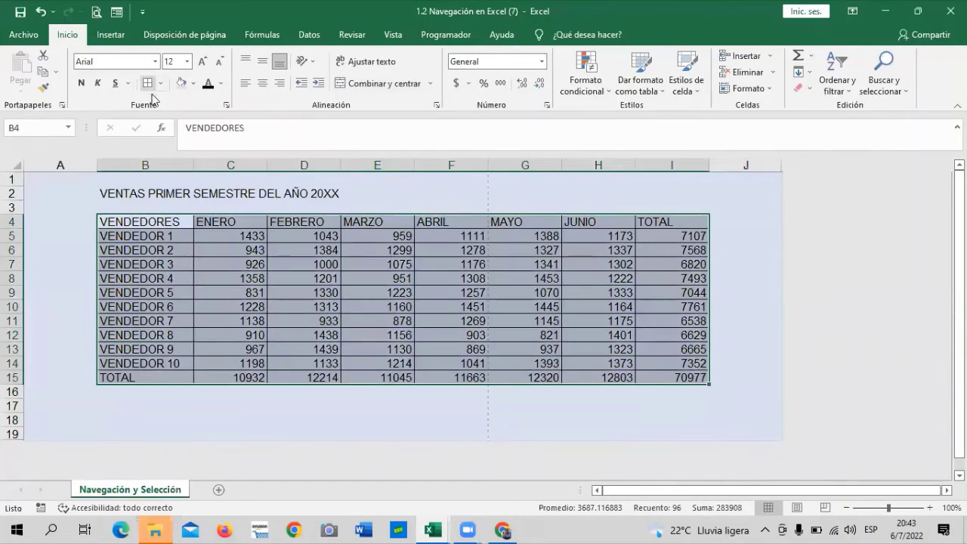
{"action": "left_click", "coordinate": [755, 276]}
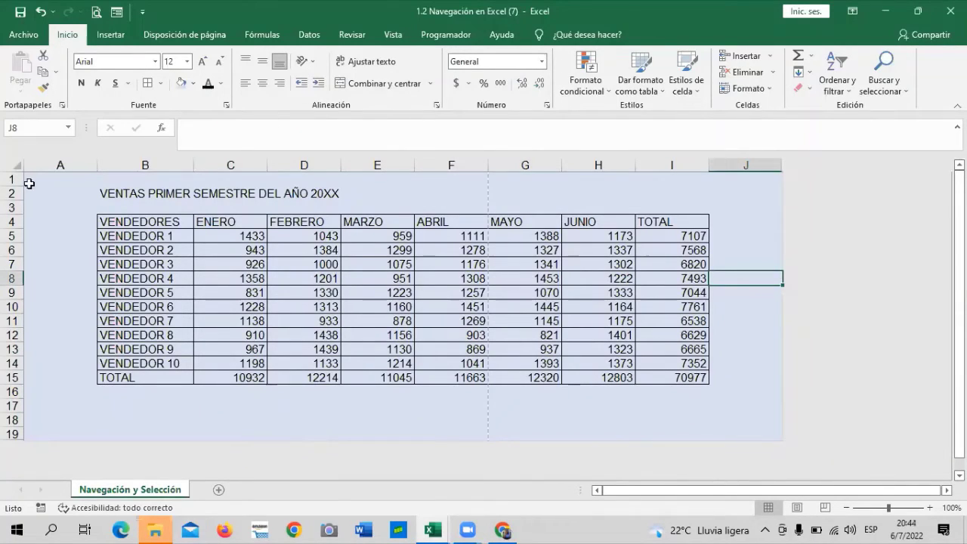
{"action": "left_click", "coordinate": [754, 208]}
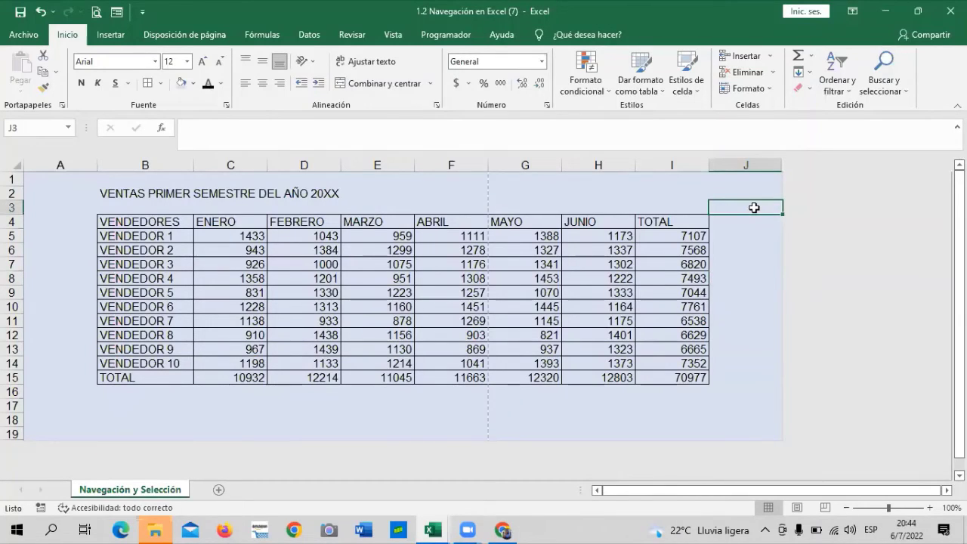
{"action": "left_click", "coordinate": [751, 303]}
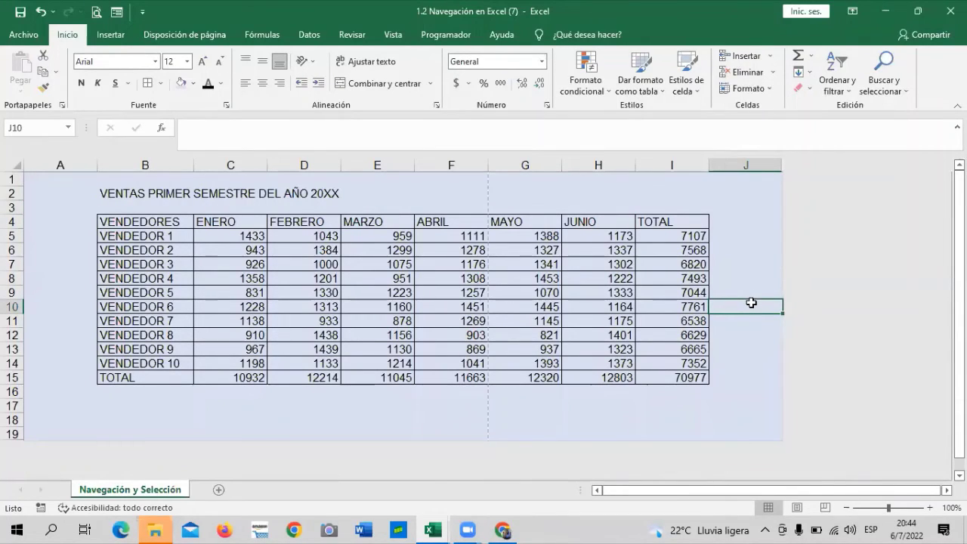
{"action": "key", "text": "Down"}
{"action": "key", "text": "Down"}
{"action": "key", "text": "Down"}
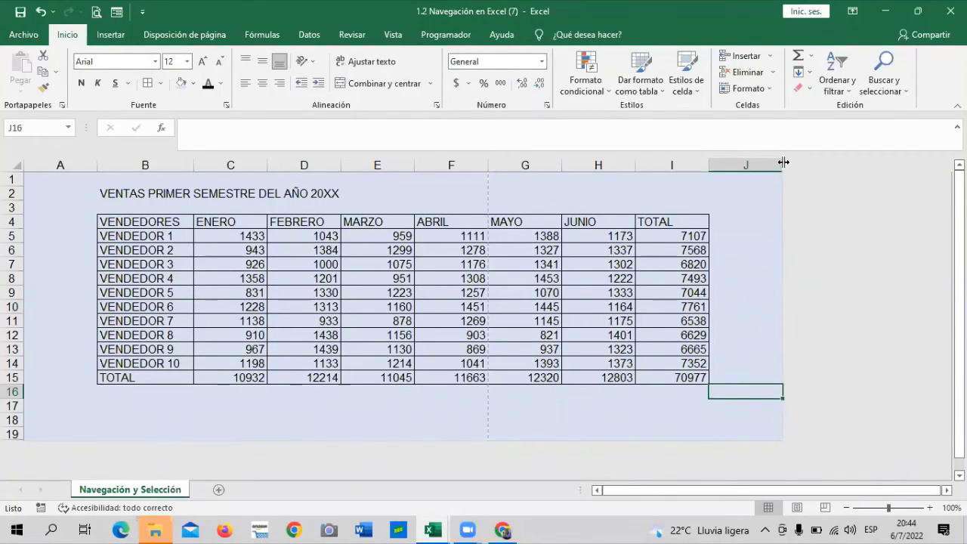
{"action": "left_click", "coordinate": [745, 164]}
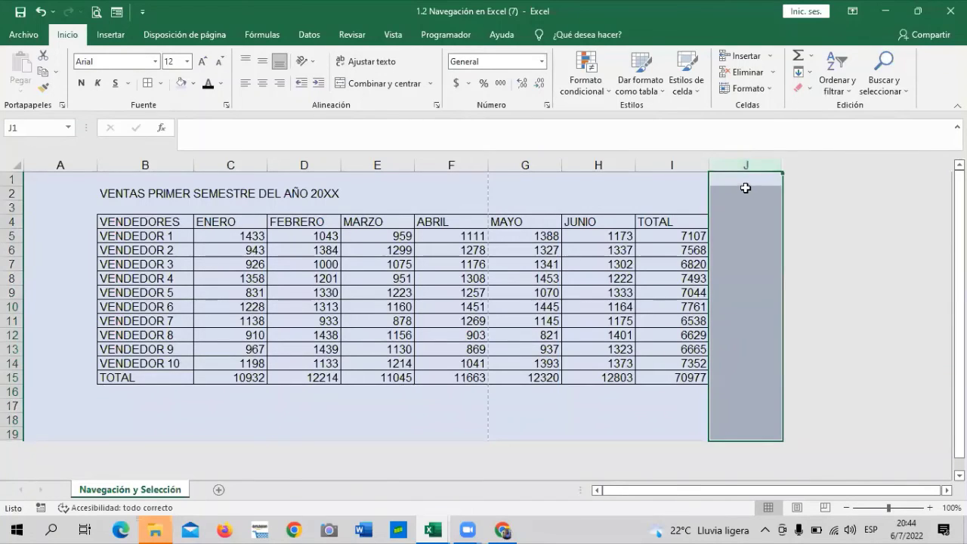
{"action": "left_click", "coordinate": [741, 231]}
{"action": "left_click_drag", "start_coordinate": [685, 160], "coordinate": [747, 200]}
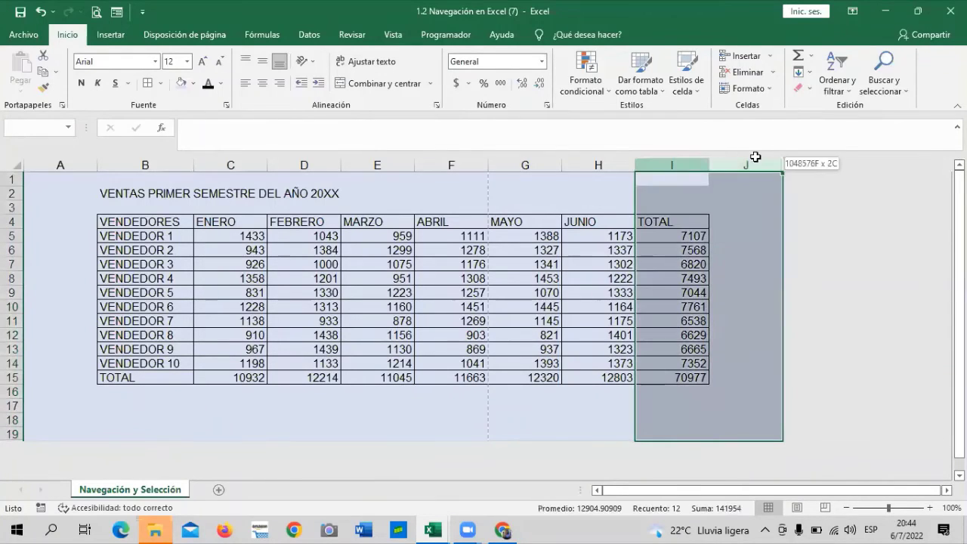
{"action": "right_click", "coordinate": [745, 203]}
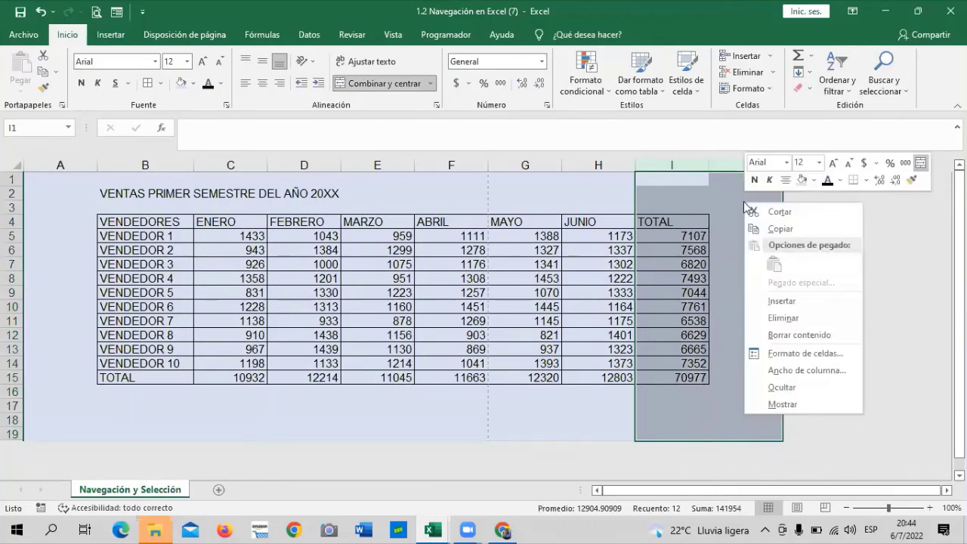
{"action": "left_click", "coordinate": [819, 403]}
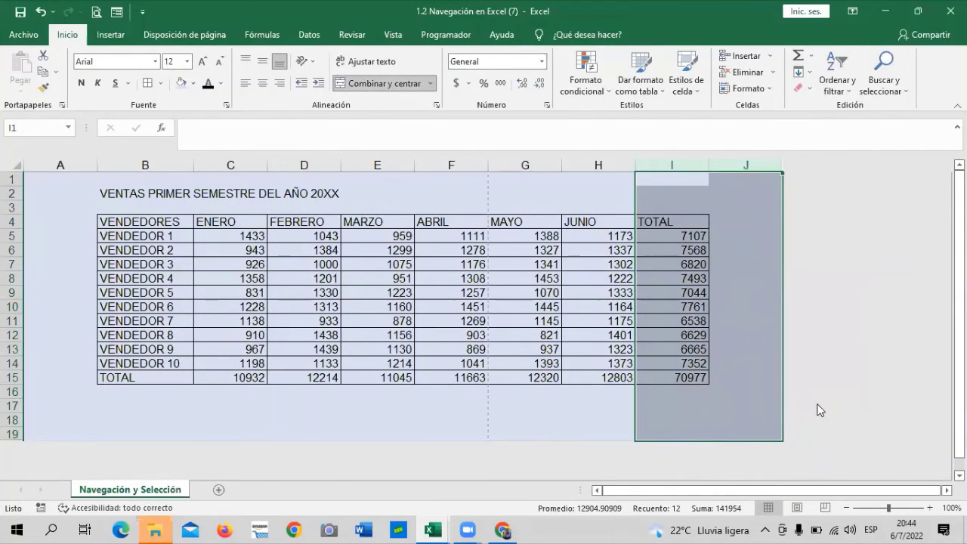
{"action": "left_click", "coordinate": [555, 404]}
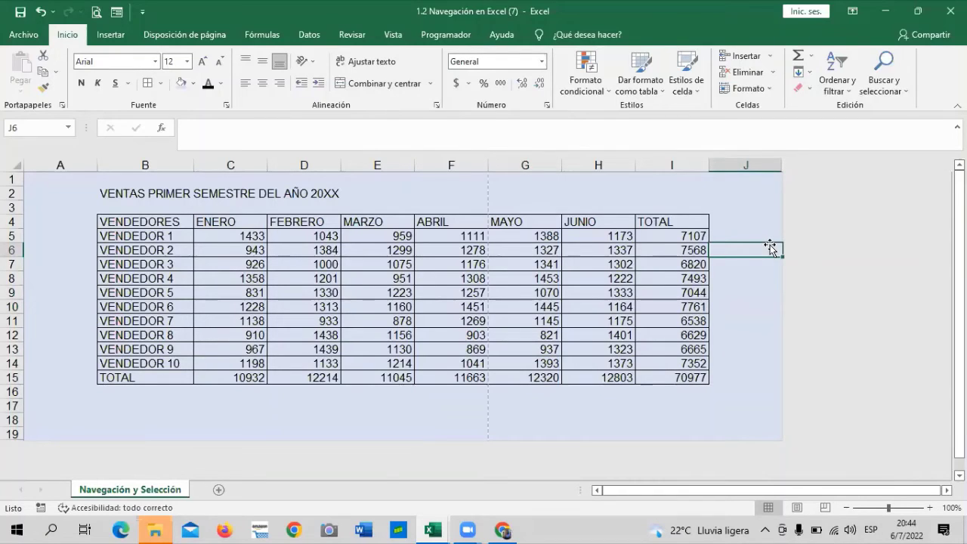
{"action": "left_click", "coordinate": [748, 190]}
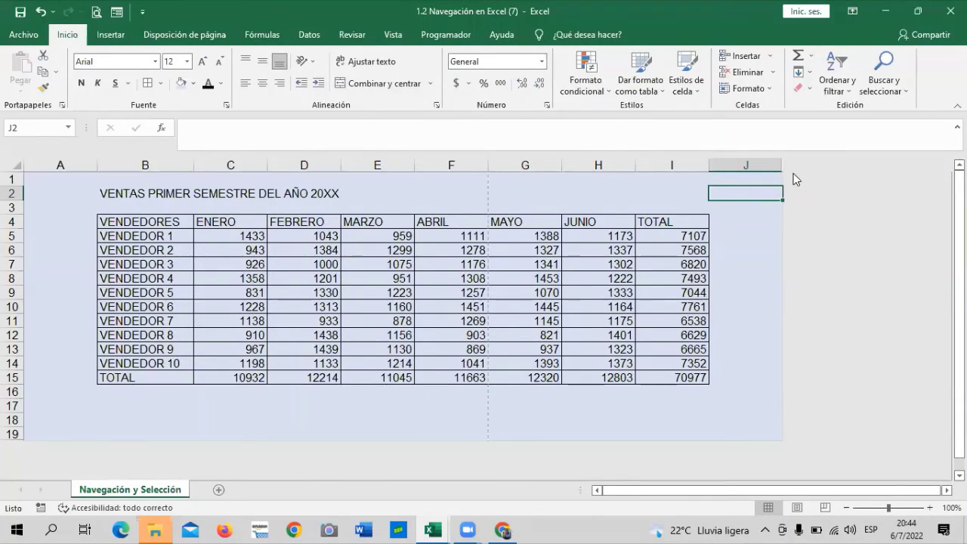
Zoom the sheet in to 120% and select cell J6
{"action": "left_click", "coordinate": [930, 508]}
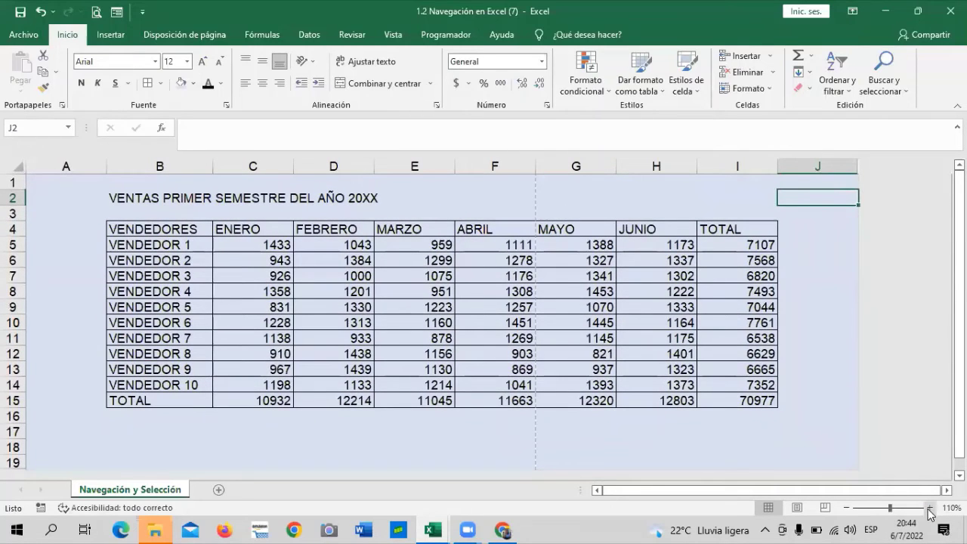
{"action": "left_click", "coordinate": [929, 508]}
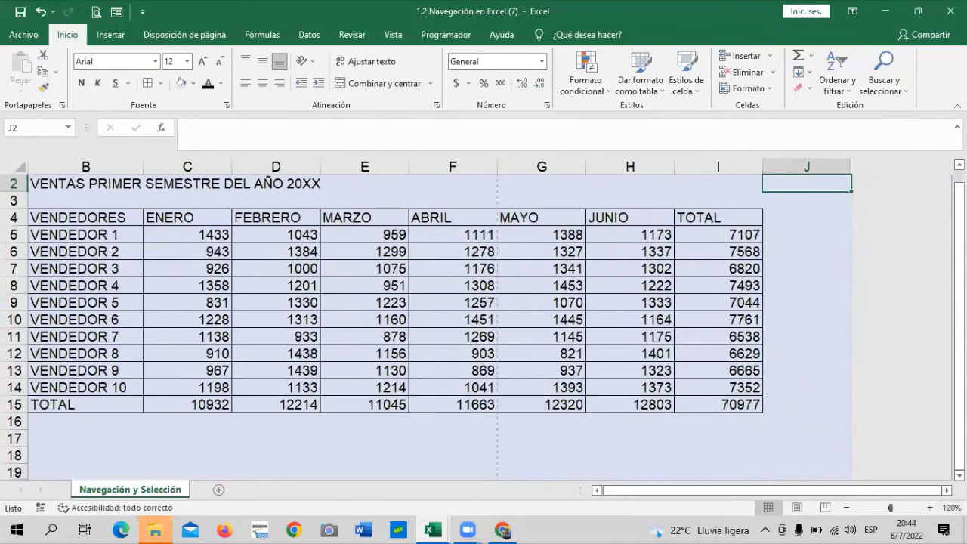
{"action": "scroll", "coordinate": [912, 446], "scroll_direction": "right", "scroll_amount": 1}
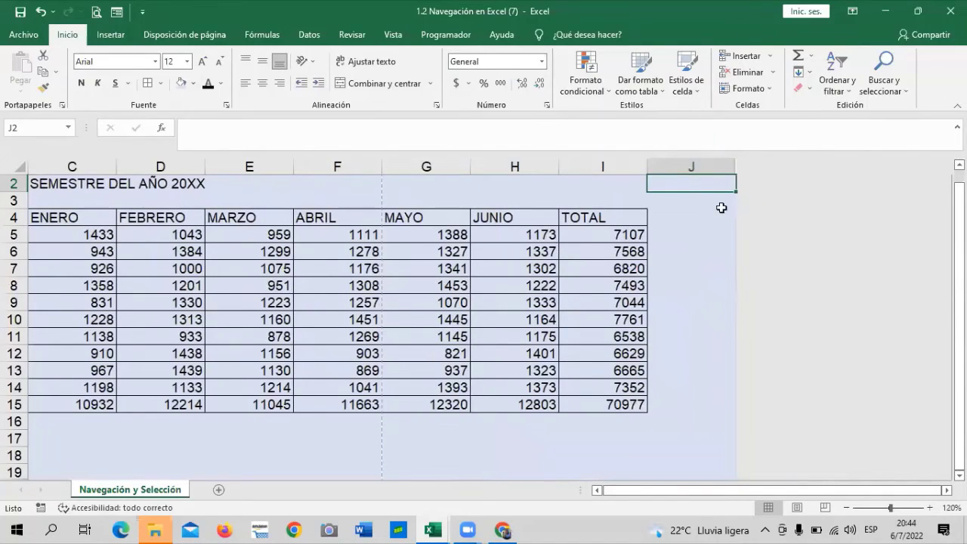
{"action": "left_click", "coordinate": [677, 246]}
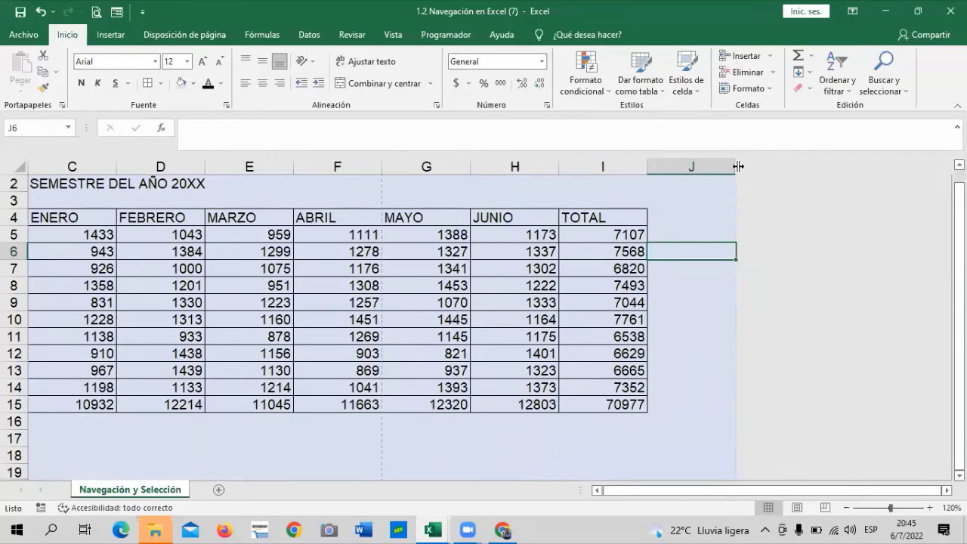
{"action": "left_click_drag", "start_coordinate": [738, 166], "coordinate": [738, 166]}
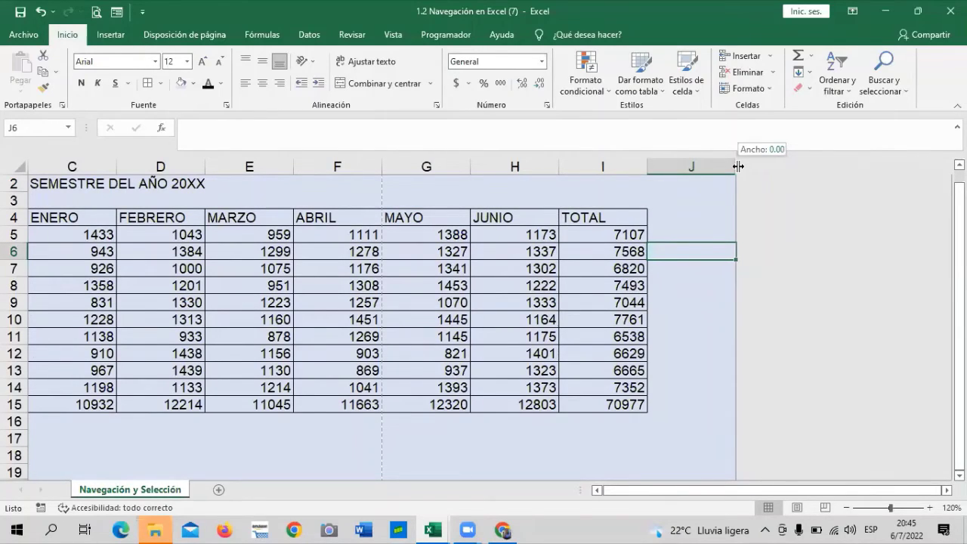
Drag column J's right border outward to reveal the hidden column XFC
{"action": "left_click_drag", "start_coordinate": [738, 167], "coordinate": [737, 160]}
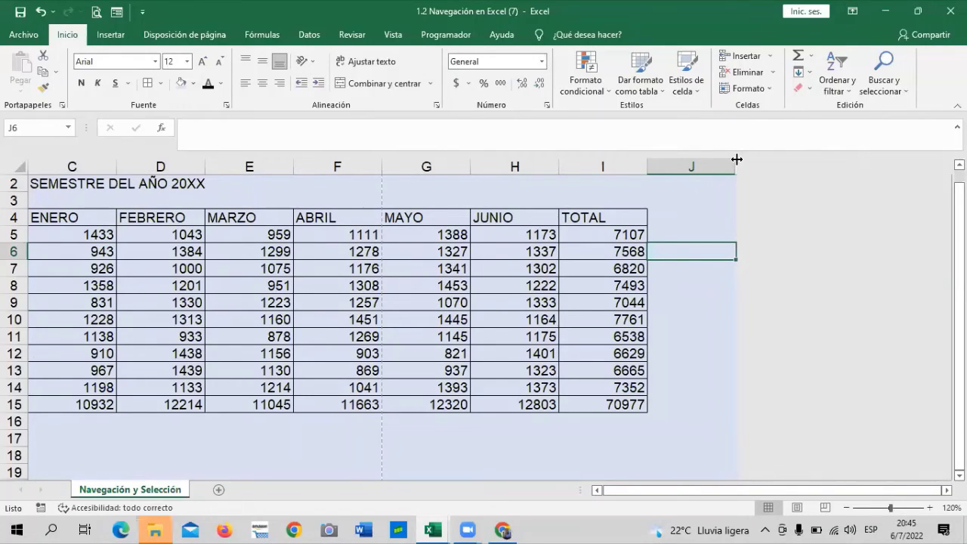
{"action": "key", "text": "Up"}
{"action": "key", "text": "Up"}
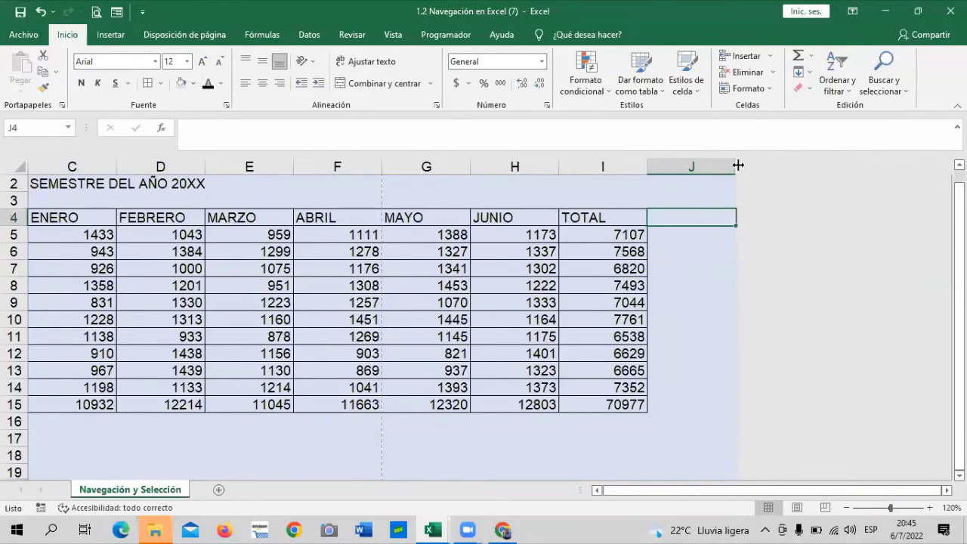
{"action": "left_click_drag", "start_coordinate": [738, 165], "coordinate": [737, 163]}
{"action": "left_click_drag", "start_coordinate": [737, 163], "coordinate": [831, 164]}
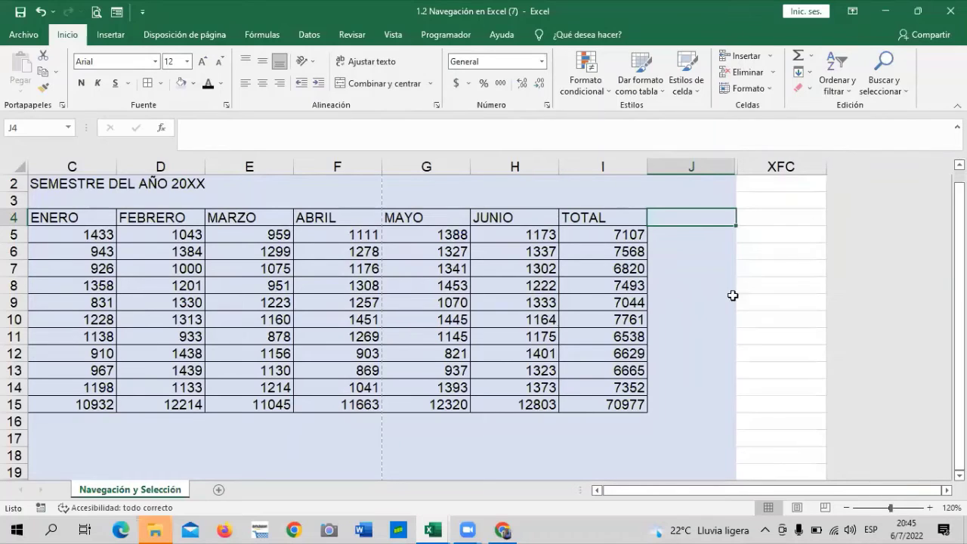
Select columns J and XFC together
{"action": "left_click", "coordinate": [692, 323]}
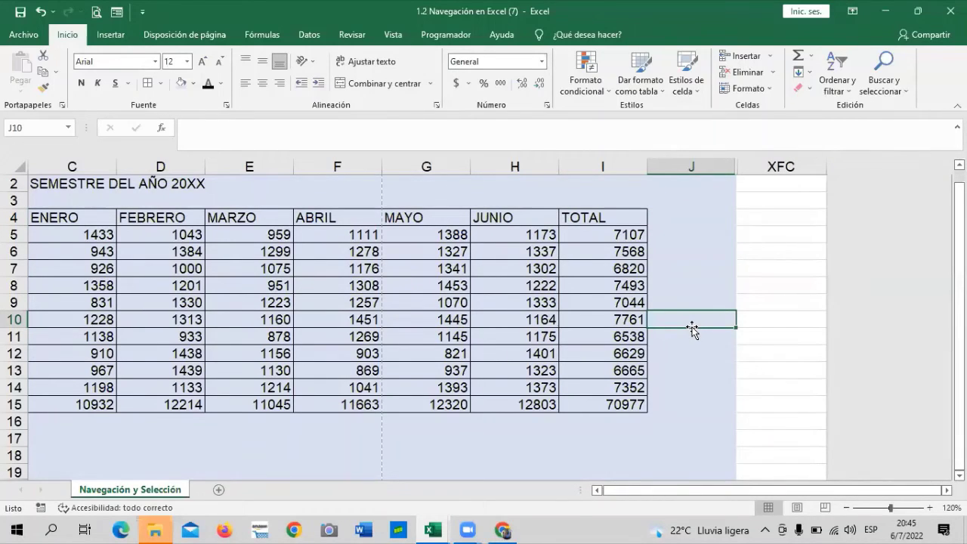
{"action": "left_click_drag", "start_coordinate": [778, 235], "coordinate": [778, 219]}
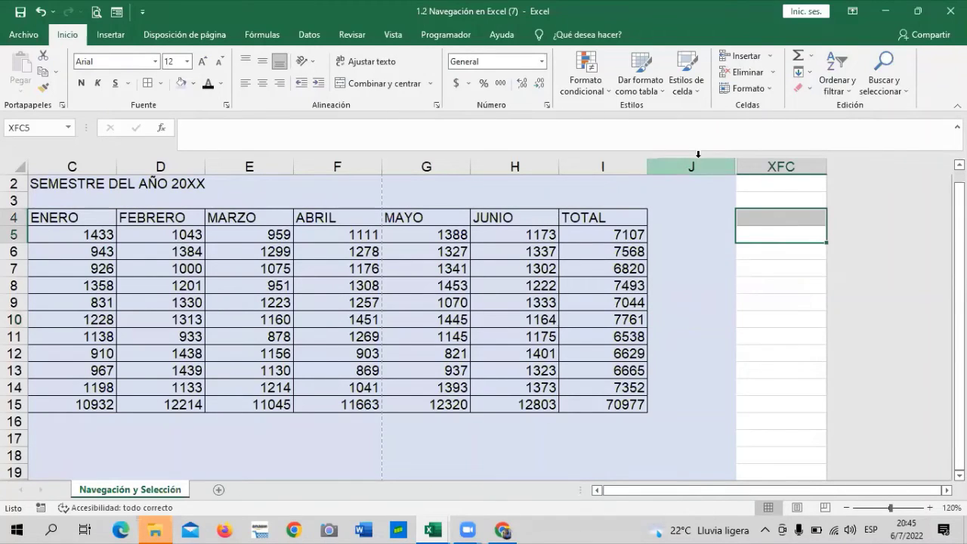
{"action": "left_click", "coordinate": [715, 315]}
{"action": "left_click_drag", "start_coordinate": [686, 156], "coordinate": [790, 166]}
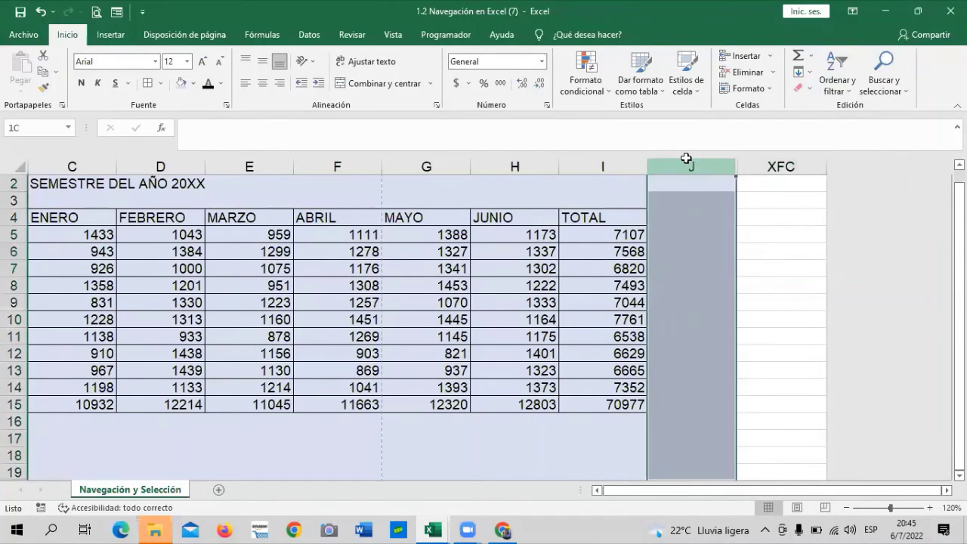
{"action": "left_click", "coordinate": [787, 262]}
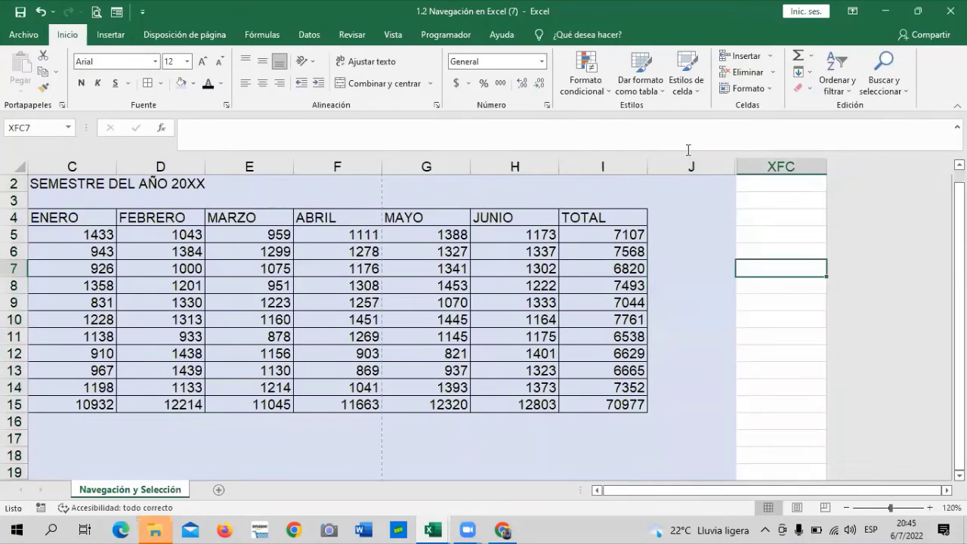
{"action": "left_click_drag", "start_coordinate": [692, 159], "coordinate": [804, 159]}
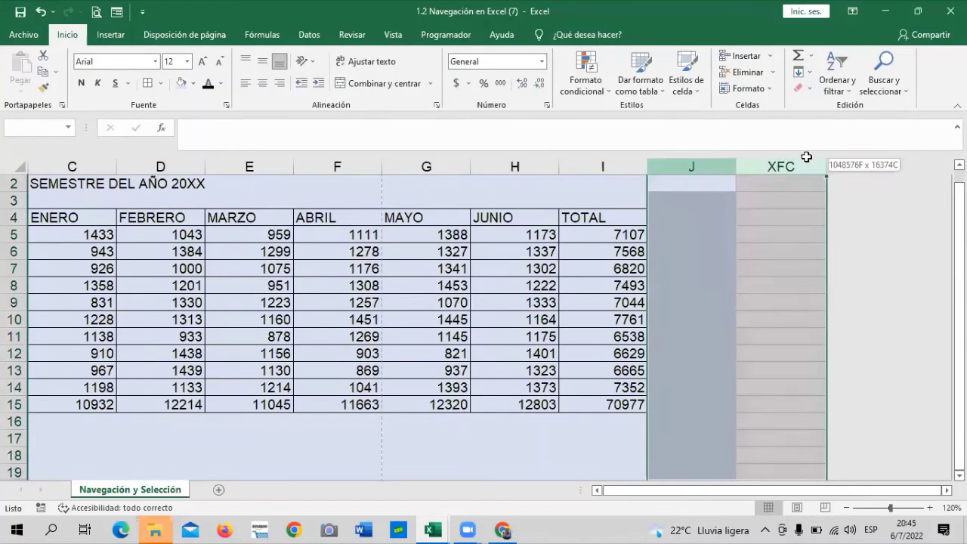
Try Mostrar on columns J and XFC, then widen column J to expose hidden columns
{"action": "right_click", "coordinate": [774, 268]}
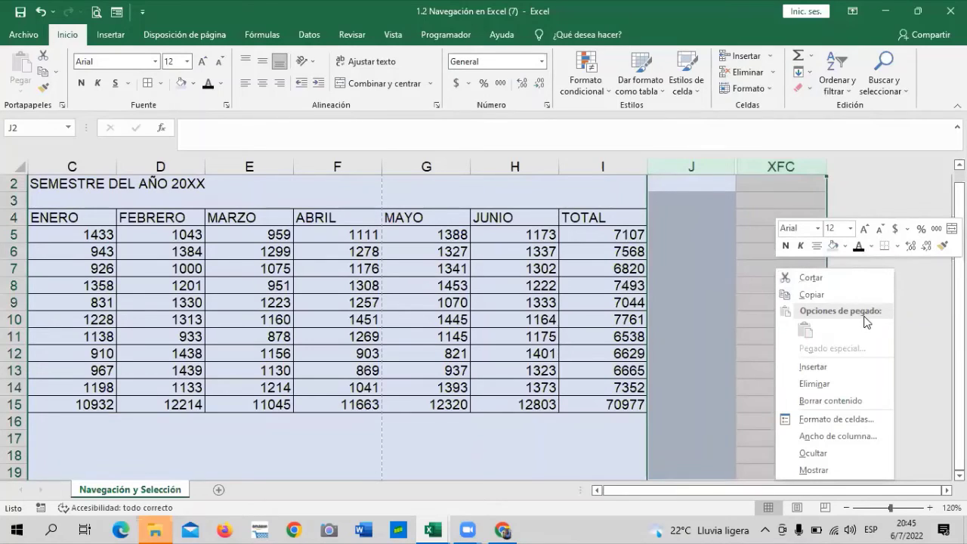
{"action": "left_click", "coordinate": [817, 469]}
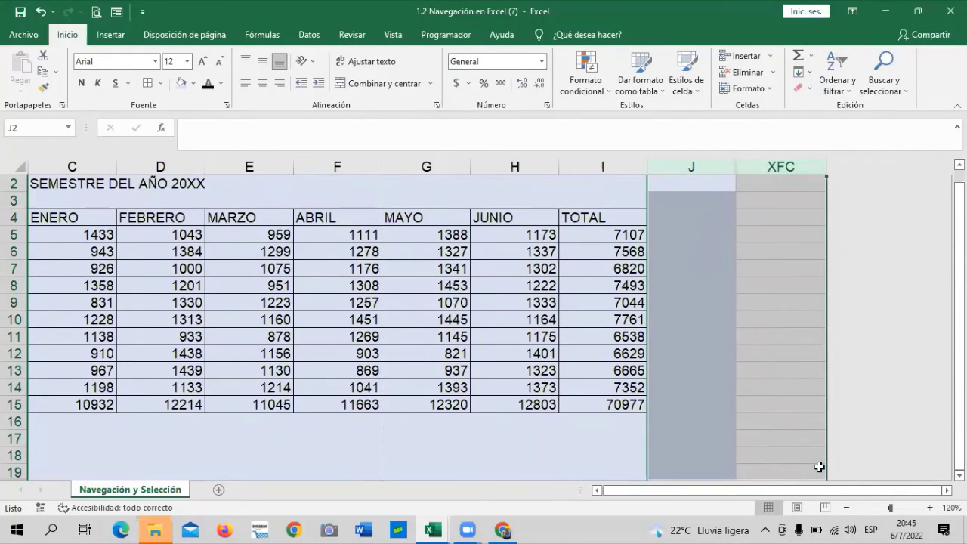
{"action": "left_click", "coordinate": [755, 368]}
{"action": "left_click", "coordinate": [688, 198]}
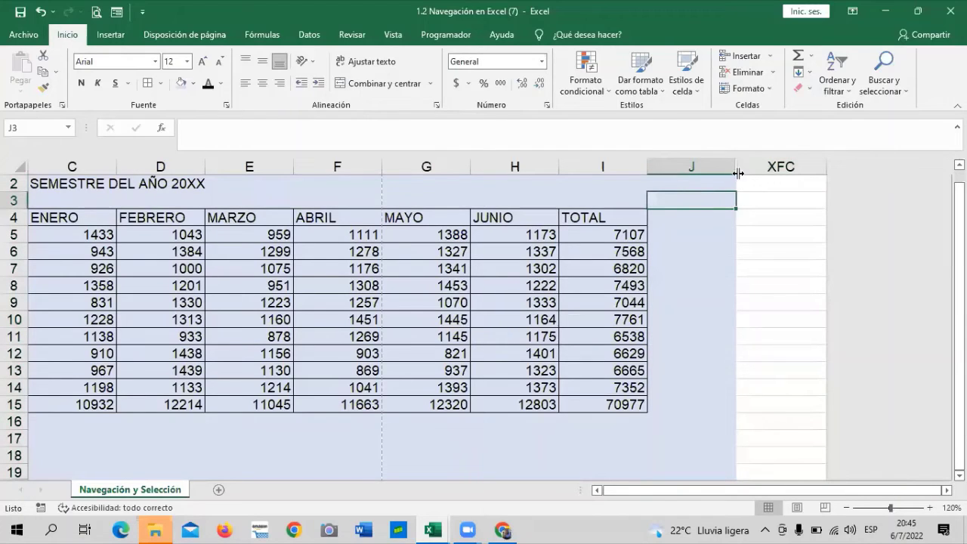
{"action": "left_click_drag", "start_coordinate": [738, 173], "coordinate": [794, 160]}
{"action": "left_click", "coordinate": [763, 231]}
{"action": "left_click", "coordinate": [753, 219]}
Select columns J through XFC and choose Mostrar to reveal columns K and L
{"action": "right_click", "coordinate": [778, 224]}
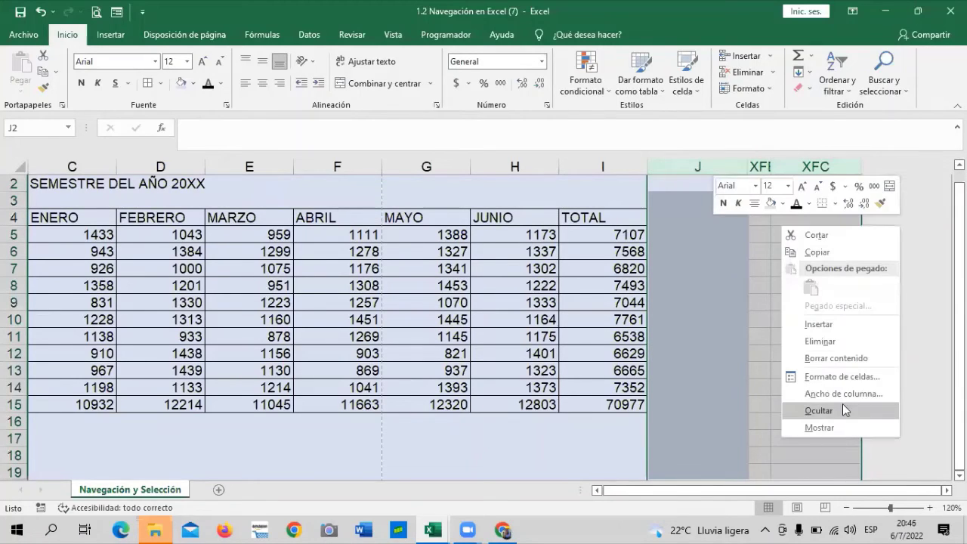
{"action": "left_click", "coordinate": [831, 427]}
{"action": "left_click_drag", "start_coordinate": [805, 353], "coordinate": [806, 333]}
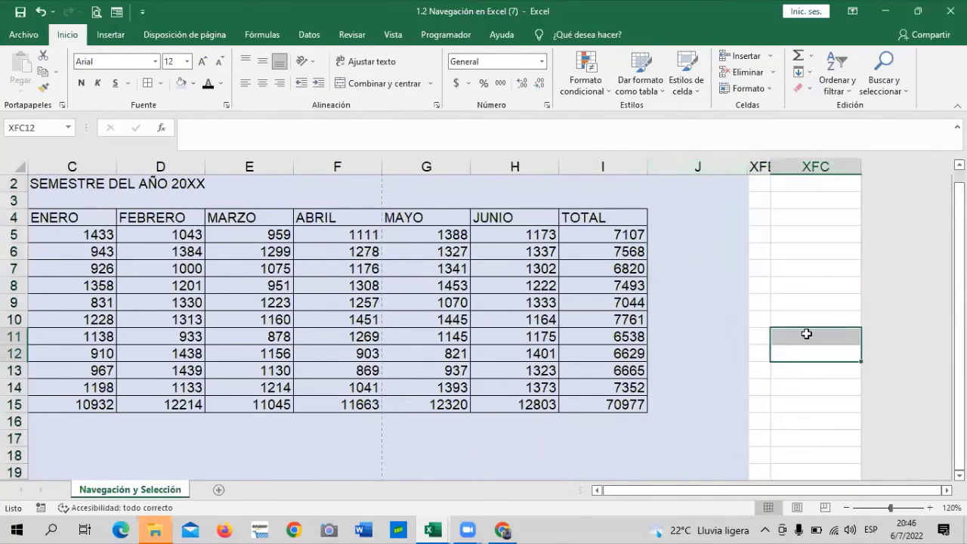
{"action": "left_click", "coordinate": [726, 157]}
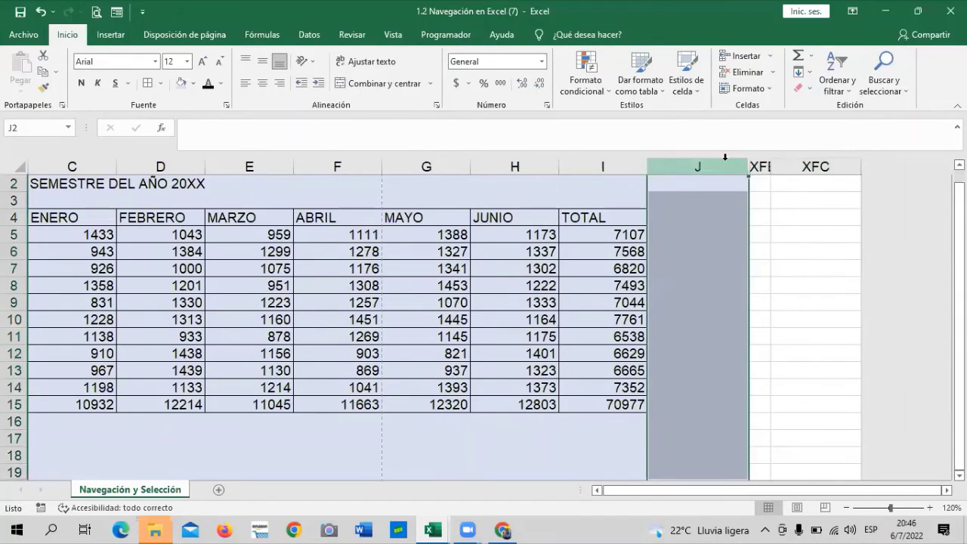
{"action": "left_click_drag", "start_coordinate": [726, 158], "coordinate": [816, 165]}
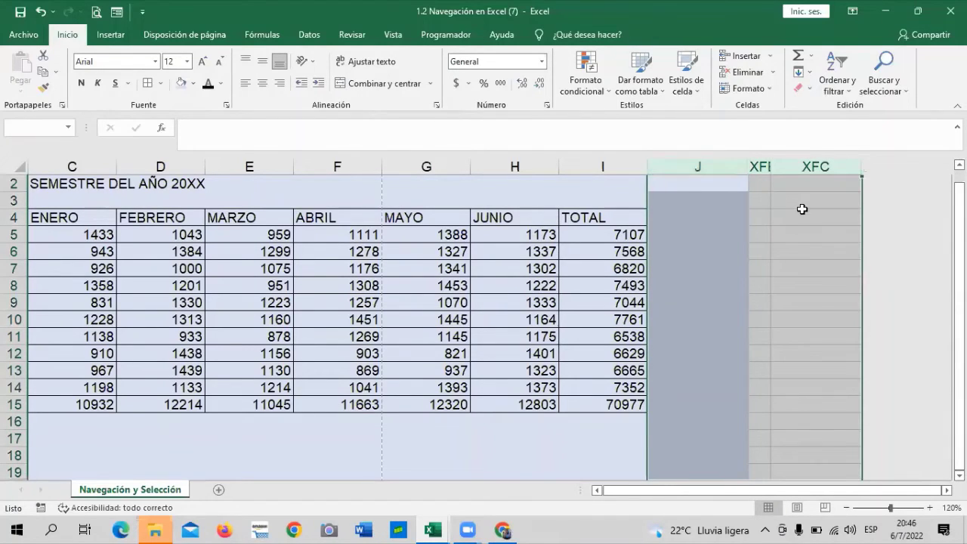
{"action": "right_click", "coordinate": [803, 209]}
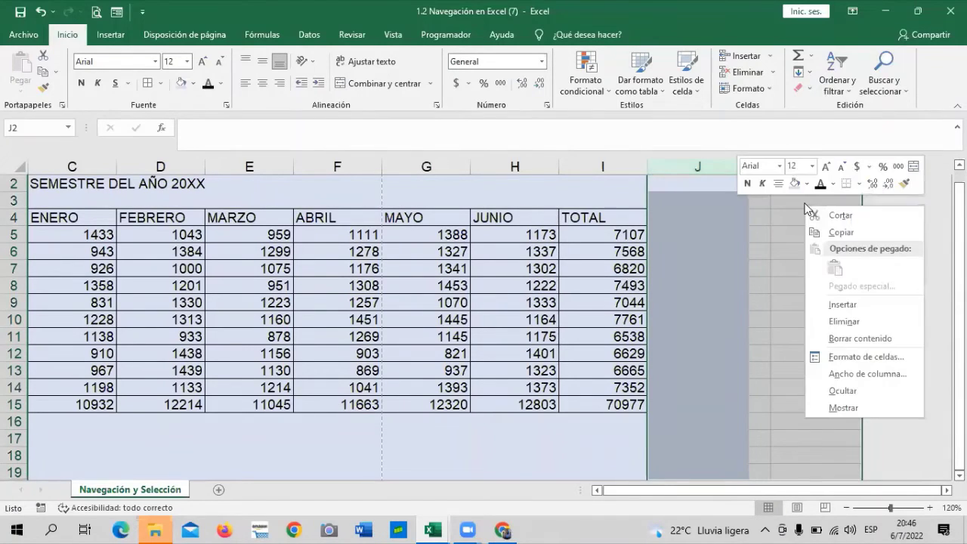
{"action": "left_click", "coordinate": [841, 407]}
{"action": "left_click", "coordinate": [790, 301]}
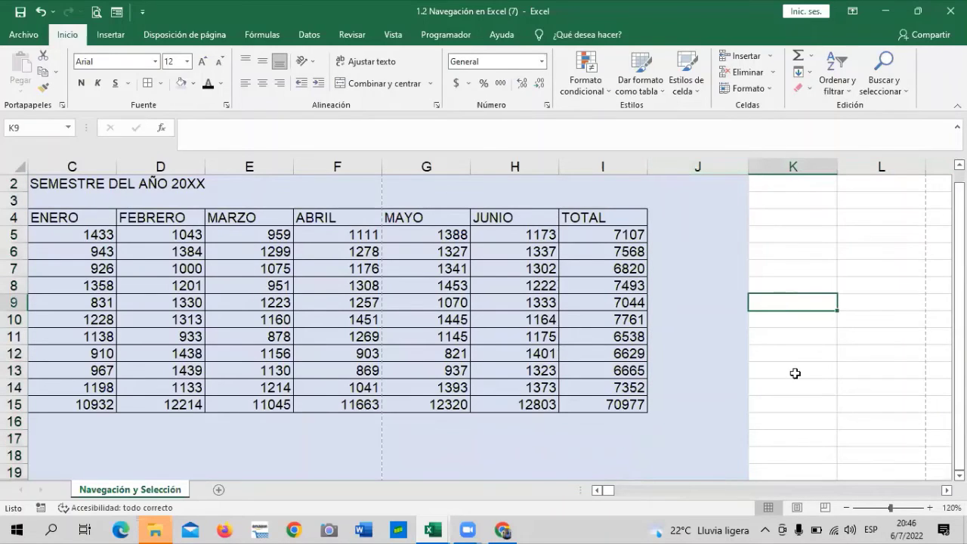
{"action": "left_click_drag", "start_coordinate": [794, 160], "coordinate": [882, 175]}
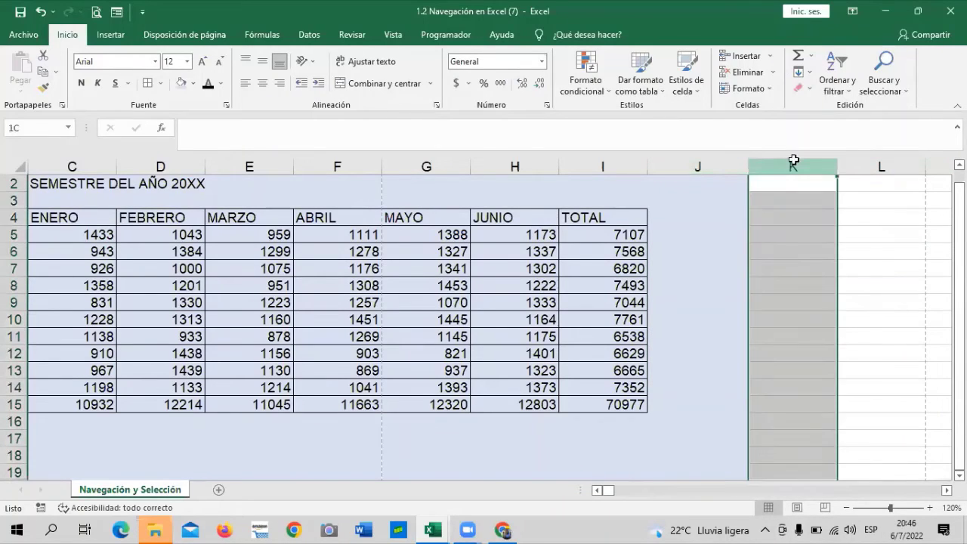
{"action": "left_click", "coordinate": [825, 268]}
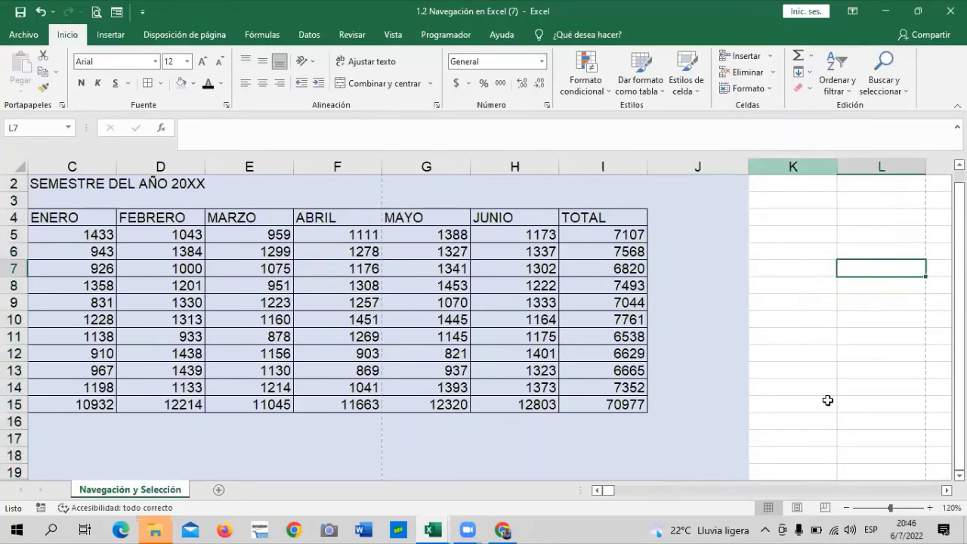
{"action": "key", "text": "Right"}
{"action": "scroll", "coordinate": [483, 325], "scroll_direction": "right", "scroll_amount": 1}
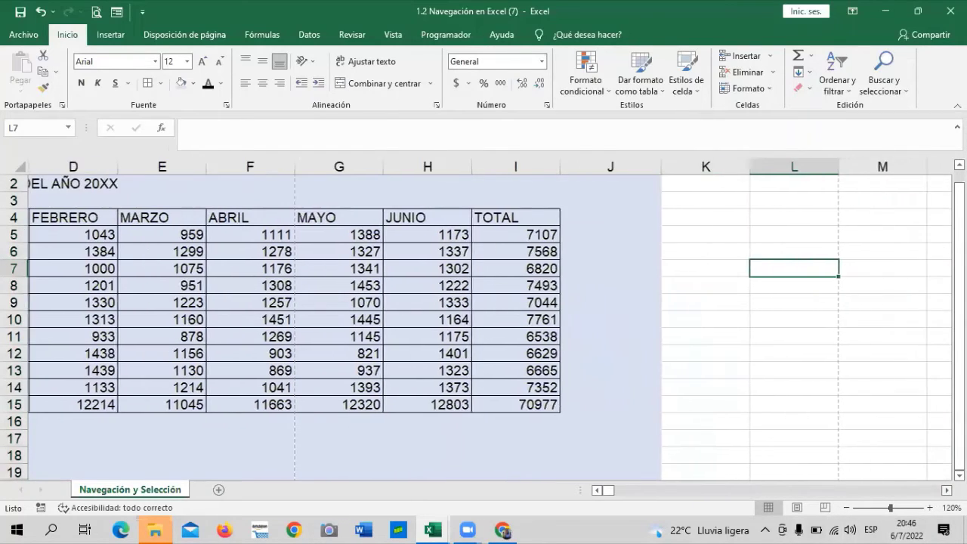
{"action": "scroll", "coordinate": [484, 325], "scroll_direction": "right", "scroll_amount": 1}
{"action": "scroll", "coordinate": [483, 325], "scroll_direction": "right", "scroll_amount": 2}
{"action": "scroll", "coordinate": [484, 325], "scroll_direction": "right", "scroll_amount": 2}
{"action": "scroll", "coordinate": [484, 325], "scroll_direction": "right", "scroll_amount": 1}
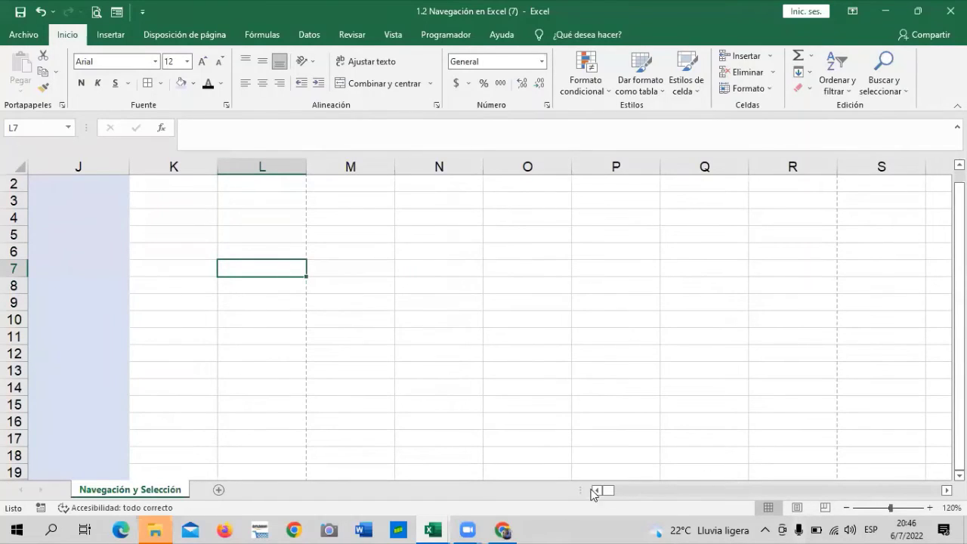
{"action": "scroll", "coordinate": [597, 488], "scroll_direction": "left", "scroll_amount": 2}
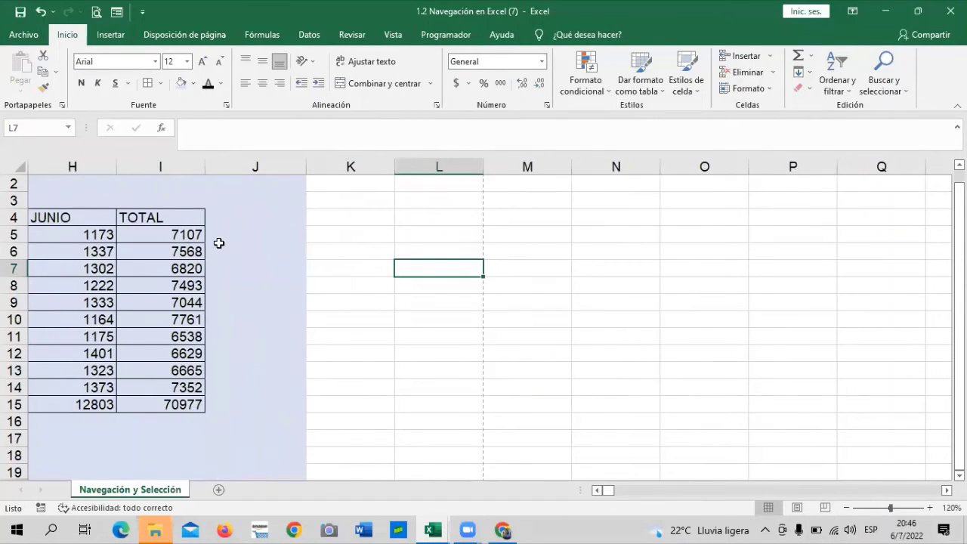
{"action": "scroll", "coordinate": [269, 349], "scroll_direction": "down", "scroll_amount": 1}
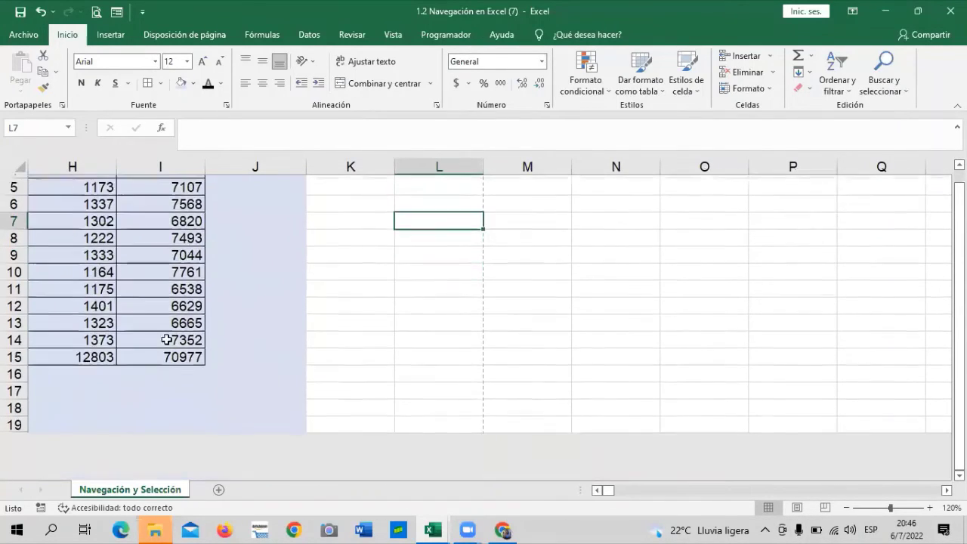
{"action": "left_click", "coordinate": [259, 357]}
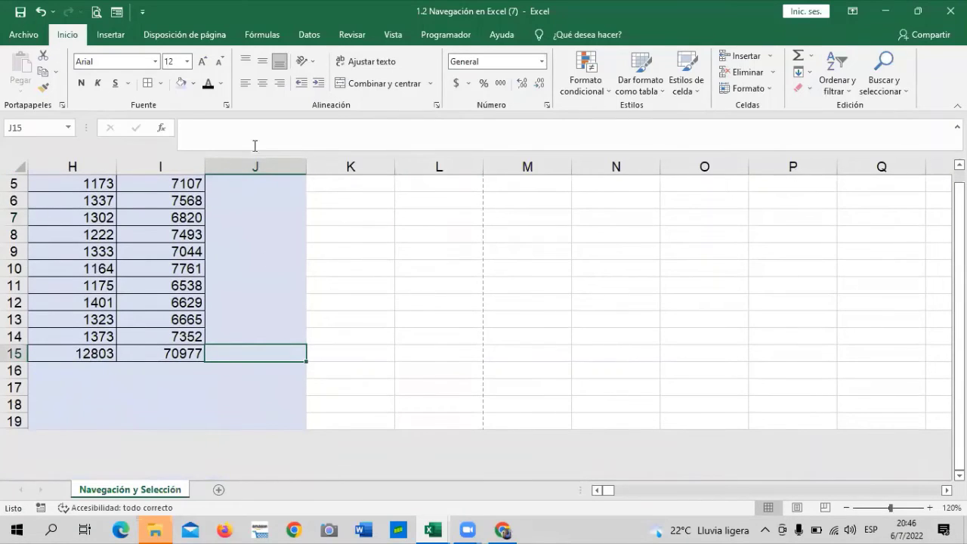
{"action": "scroll", "coordinate": [368, 476], "scroll_direction": "up", "scroll_amount": 2}
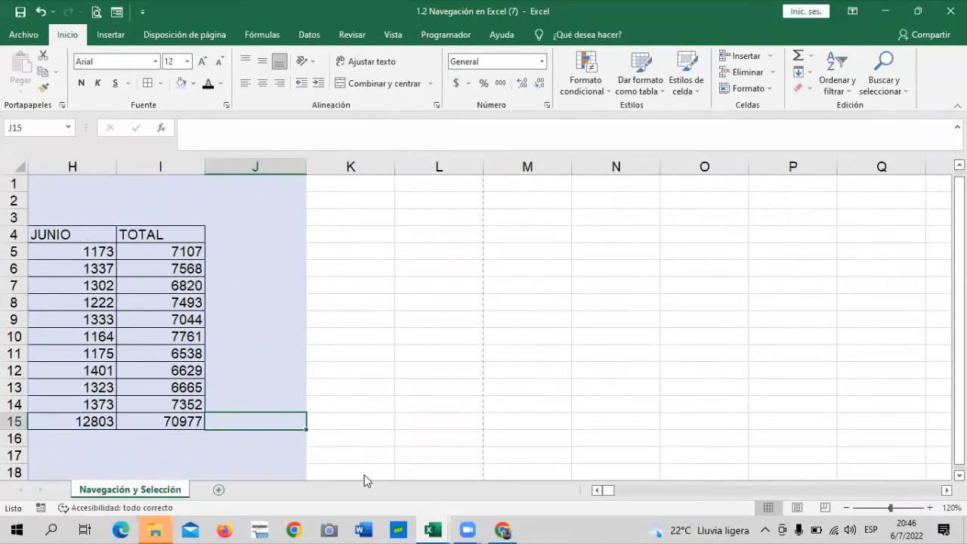
{"action": "left_click", "coordinate": [462, 336]}
{"action": "left_click", "coordinate": [845, 508]}
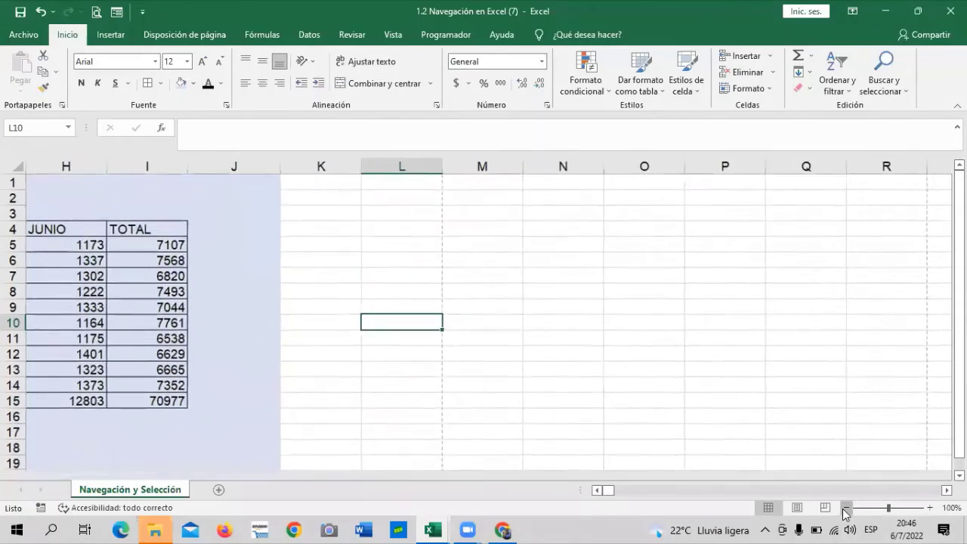
{"action": "left_click", "coordinate": [845, 509]}
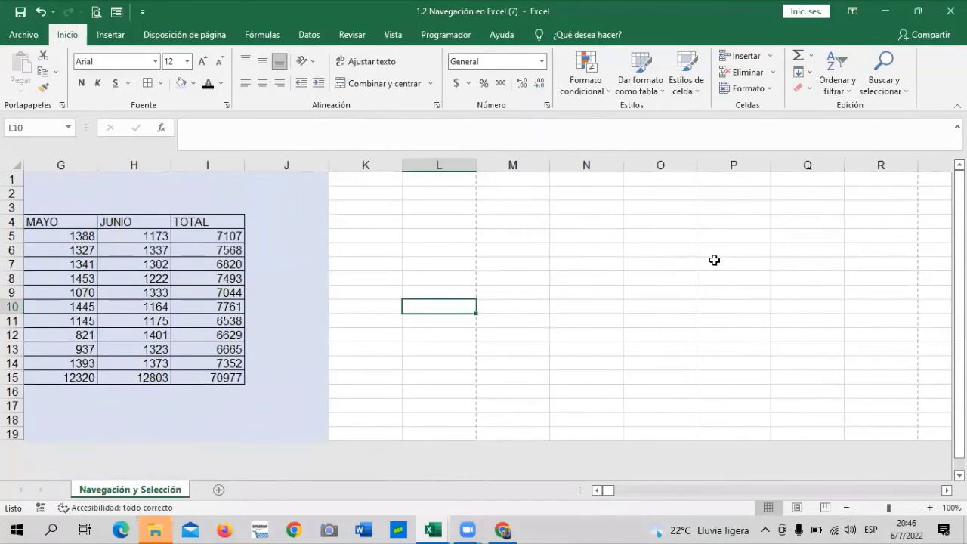
{"action": "left_click_drag", "start_coordinate": [960, 264], "coordinate": [960, 278]}
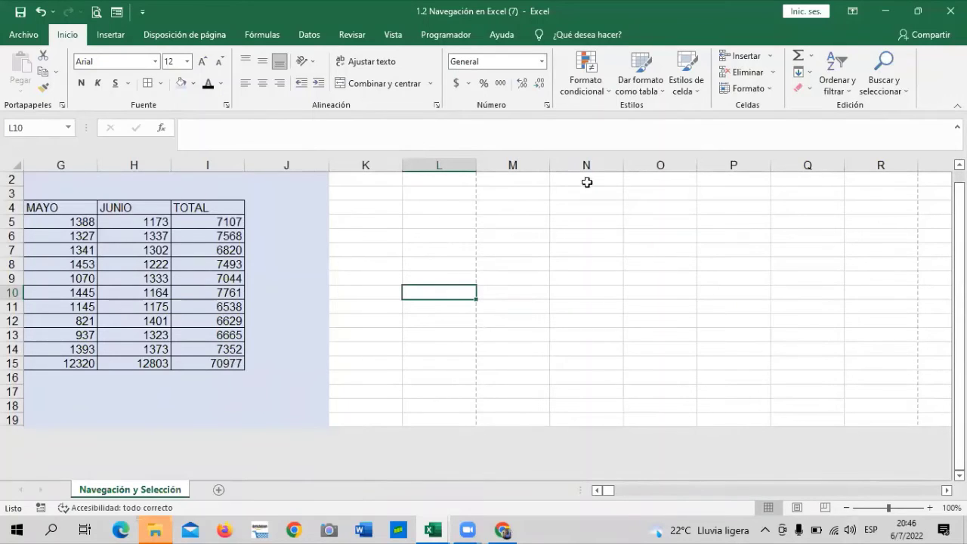
{"action": "left_click", "coordinate": [597, 491]}
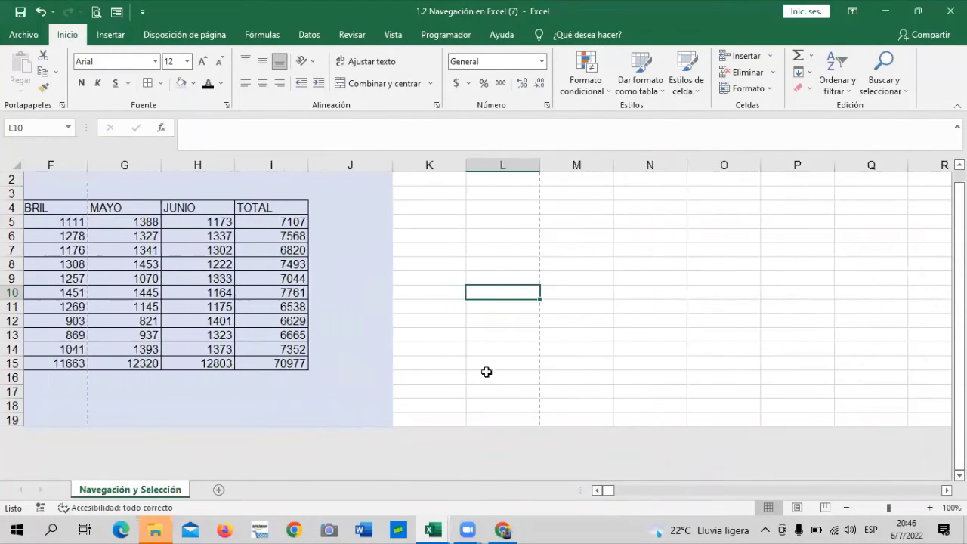
{"action": "left_click", "coordinate": [598, 491]}
{"action": "left_click", "coordinate": [598, 491]}
{"action": "left_click", "coordinate": [597, 491]}
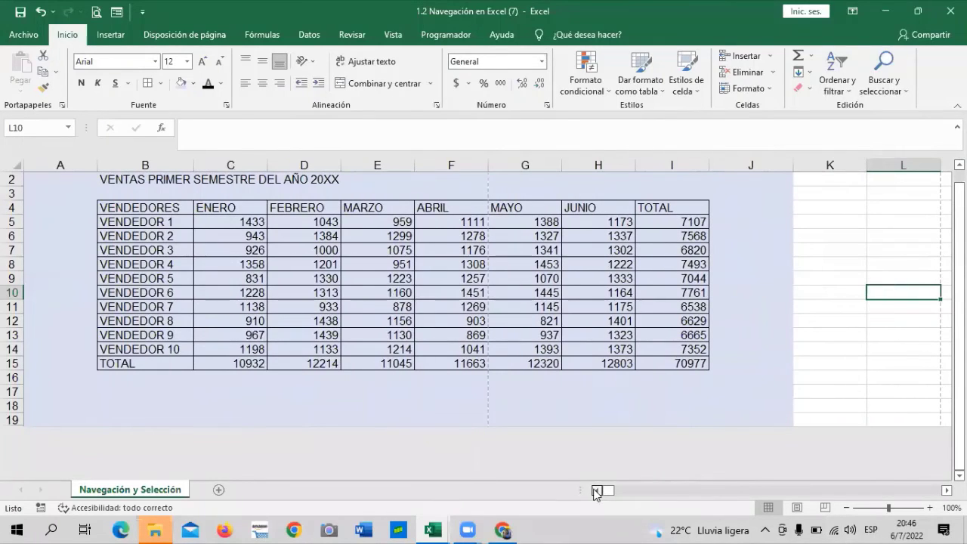
{"action": "scroll", "coordinate": [689, 361], "scroll_direction": "up", "scroll_amount": 1}
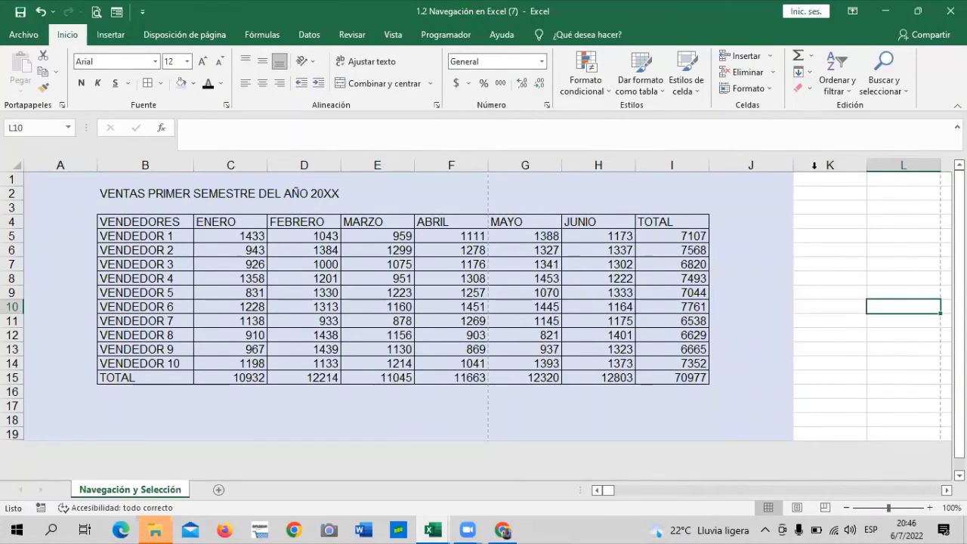
{"action": "left_click", "coordinate": [785, 157]}
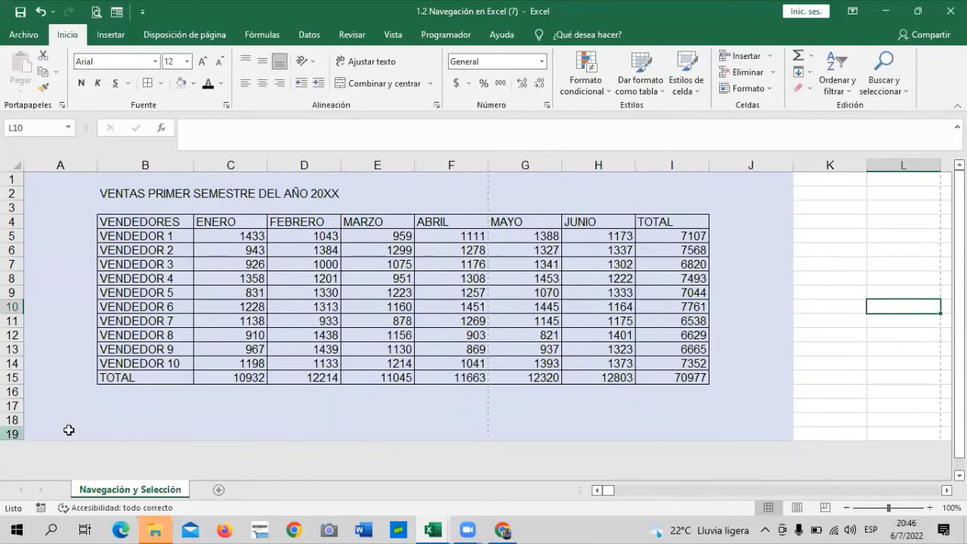
{"action": "left_click", "coordinate": [929, 507]}
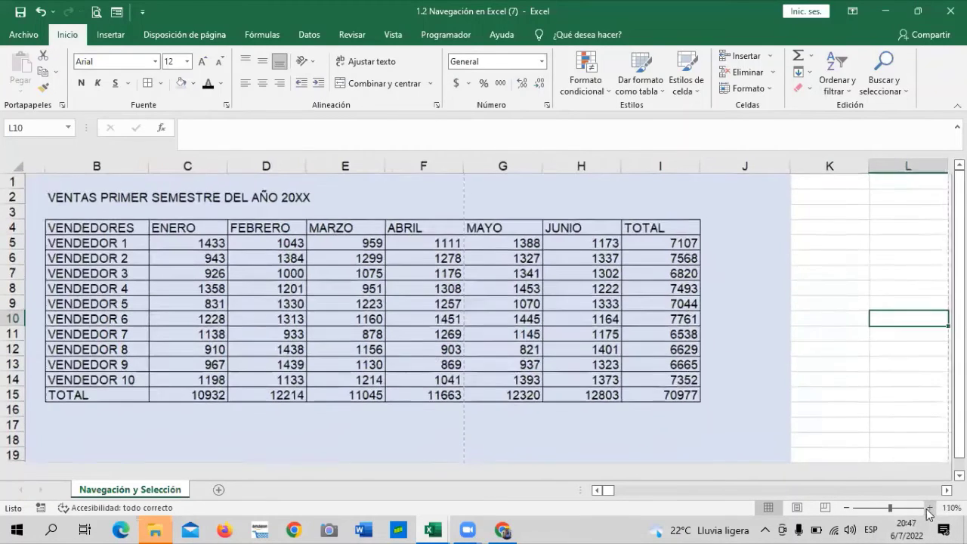
{"action": "left_click", "coordinate": [929, 508]}
{"action": "left_click", "coordinate": [597, 489]}
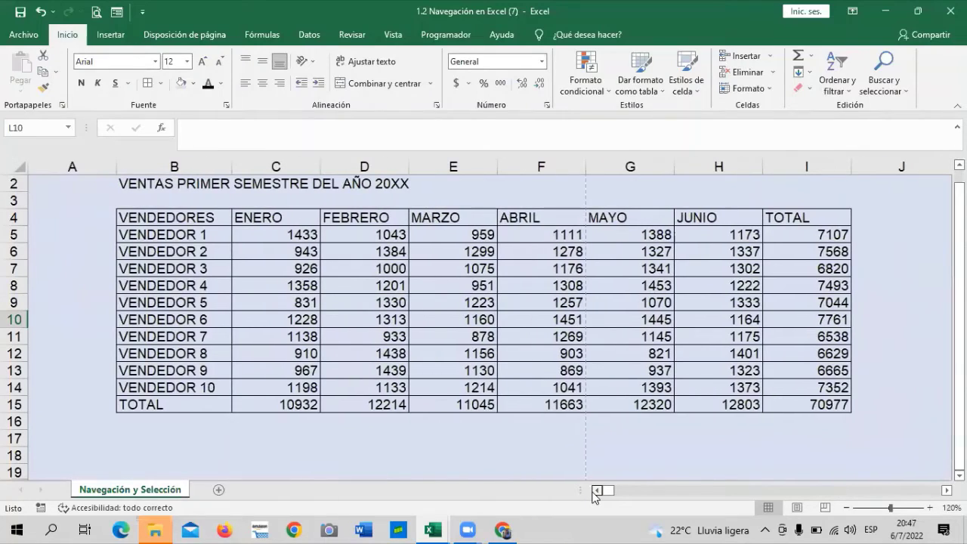
{"action": "left_click", "coordinate": [597, 489]}
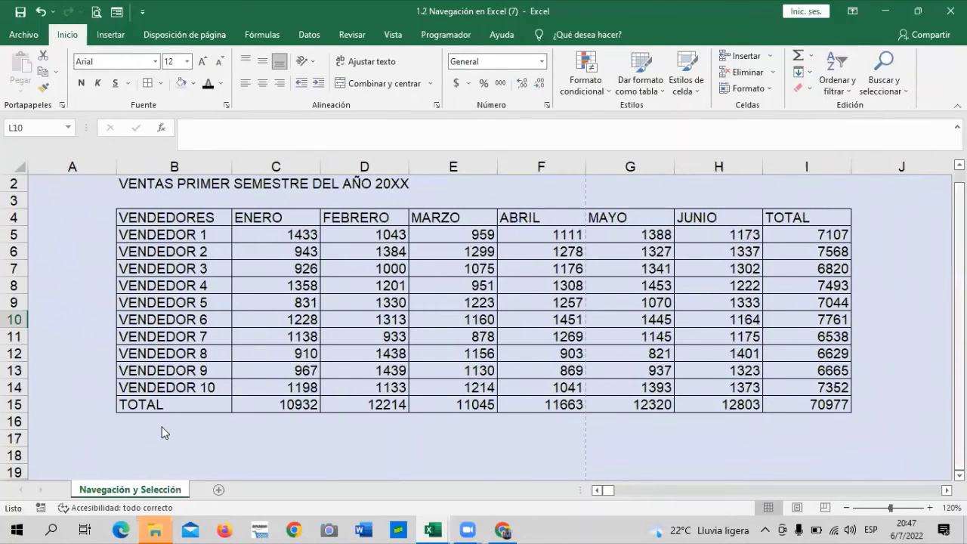
{"action": "scroll", "coordinate": [161, 426], "scroll_direction": "down", "scroll_amount": 4}
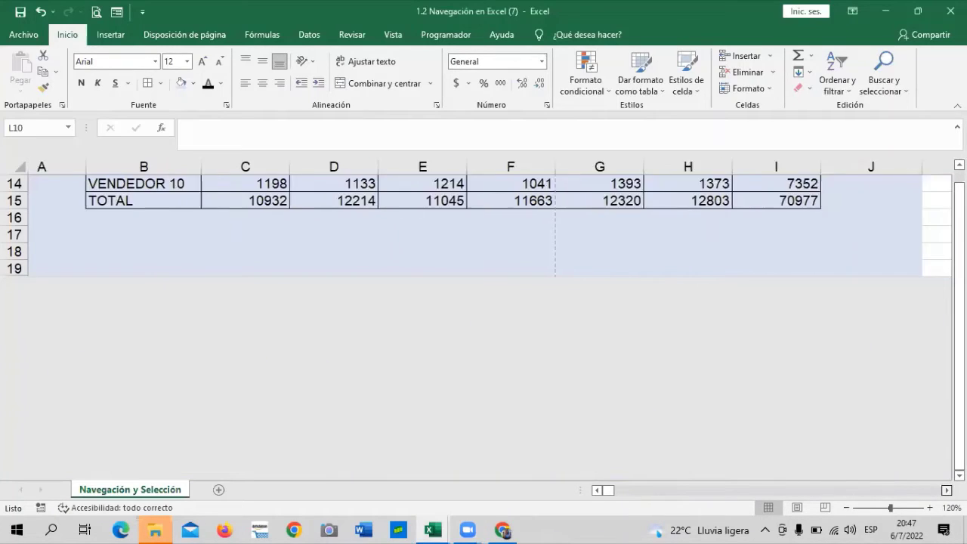
{"action": "scroll", "coordinate": [796, 383], "scroll_direction": "right", "scroll_amount": 3}
{"action": "scroll", "coordinate": [796, 383], "scroll_direction": "up", "scroll_amount": 4}
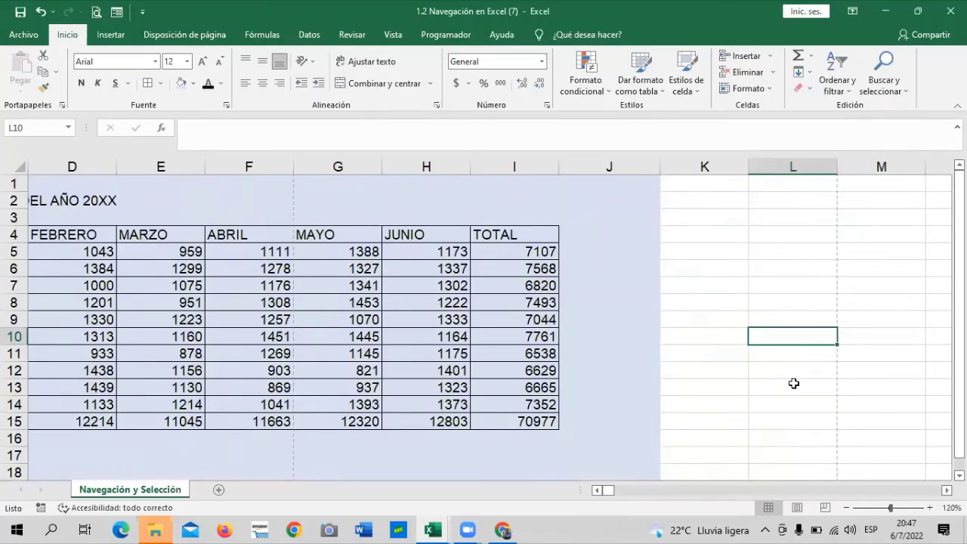
{"action": "left_click", "coordinate": [712, 156]}
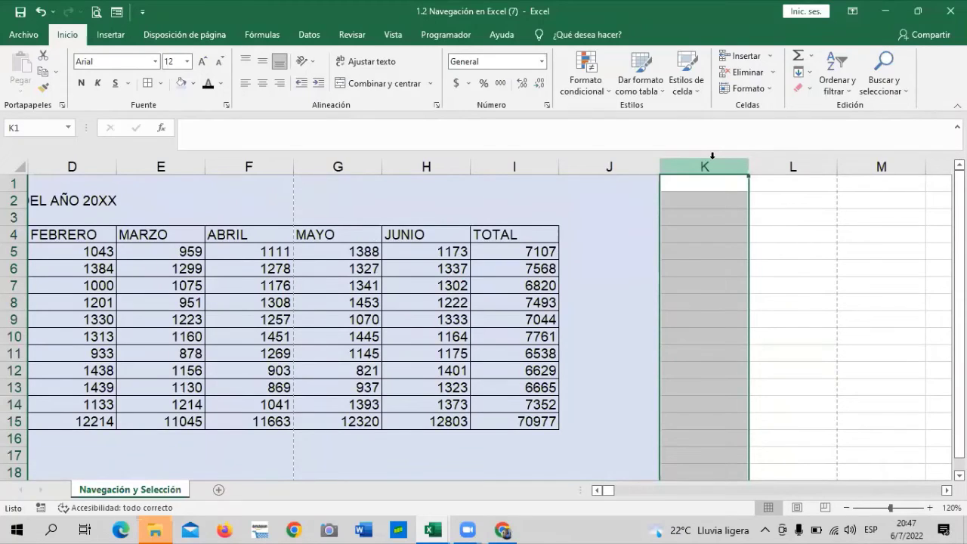
Extend the selection to columns K–XFD and hide them via Formato > Ocultar columnas
{"action": "key", "text": "ctrl+shift+Right"}
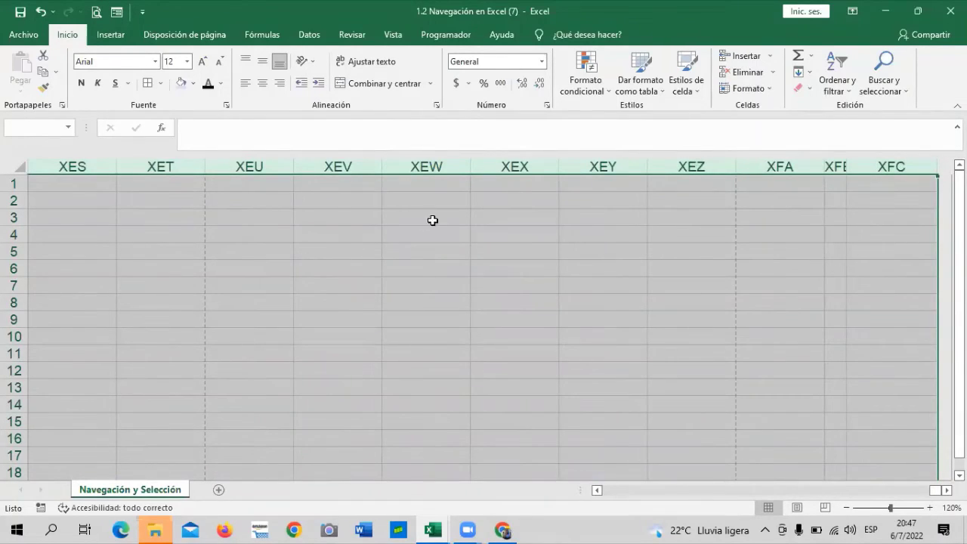
{"action": "right_click", "coordinate": [480, 220]}
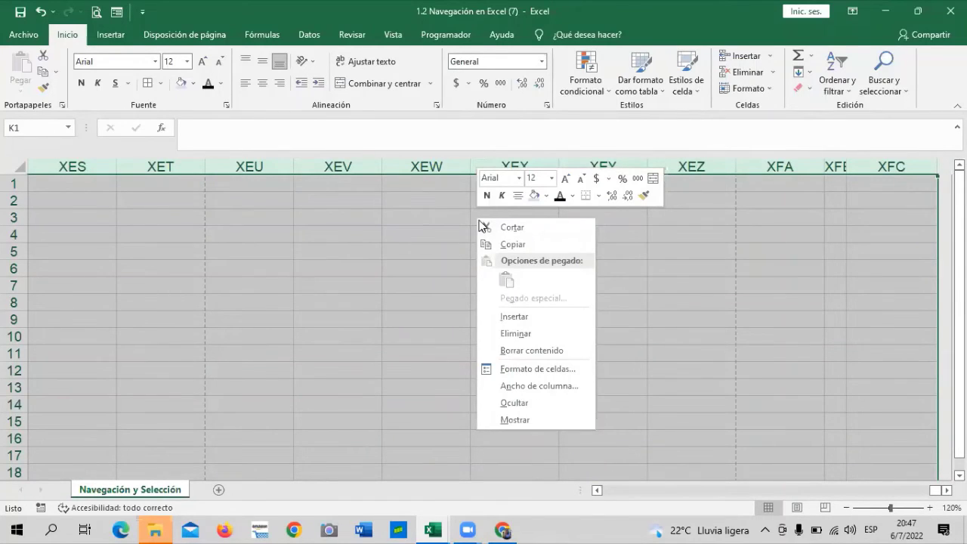
{"action": "left_click", "coordinate": [768, 89]}
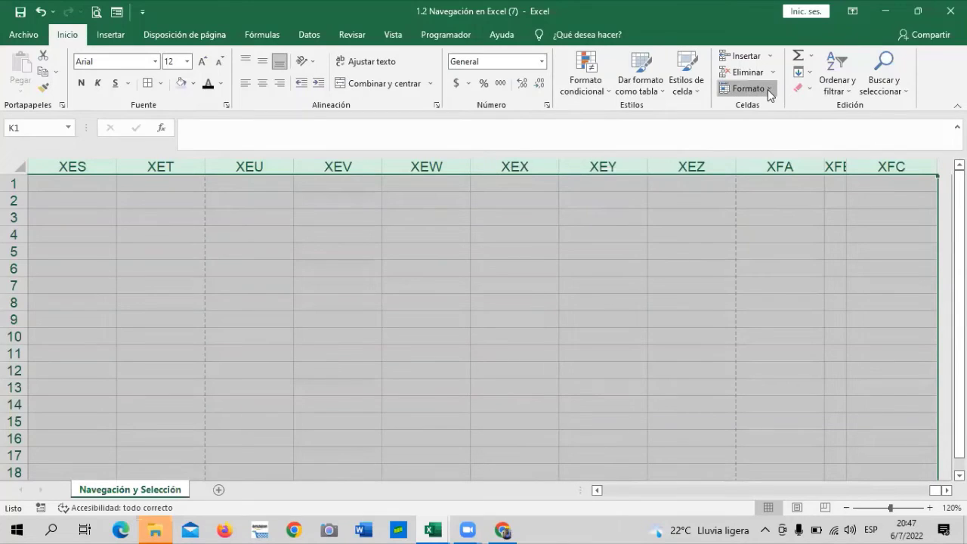
{"action": "left_click", "coordinate": [768, 89]}
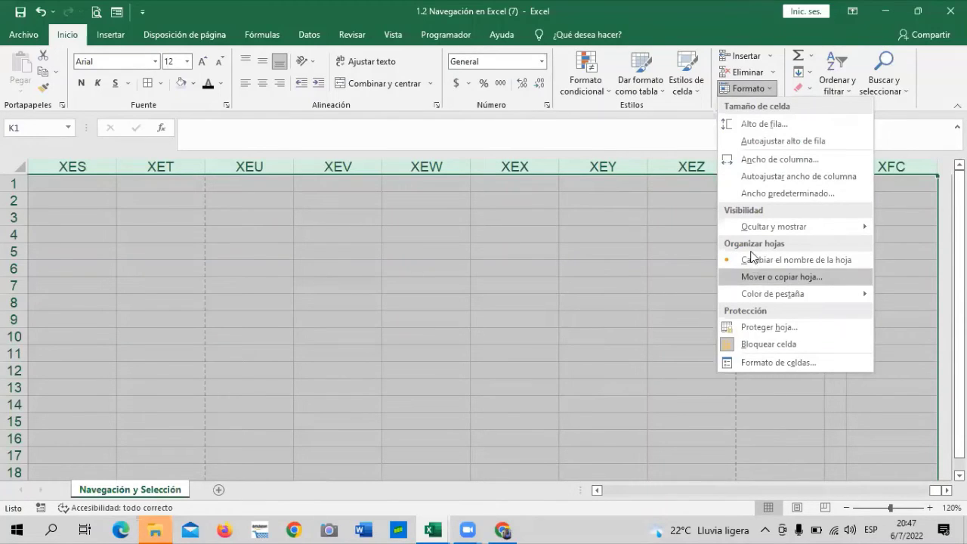
{"action": "mouse_move", "coordinate": [745, 227]}
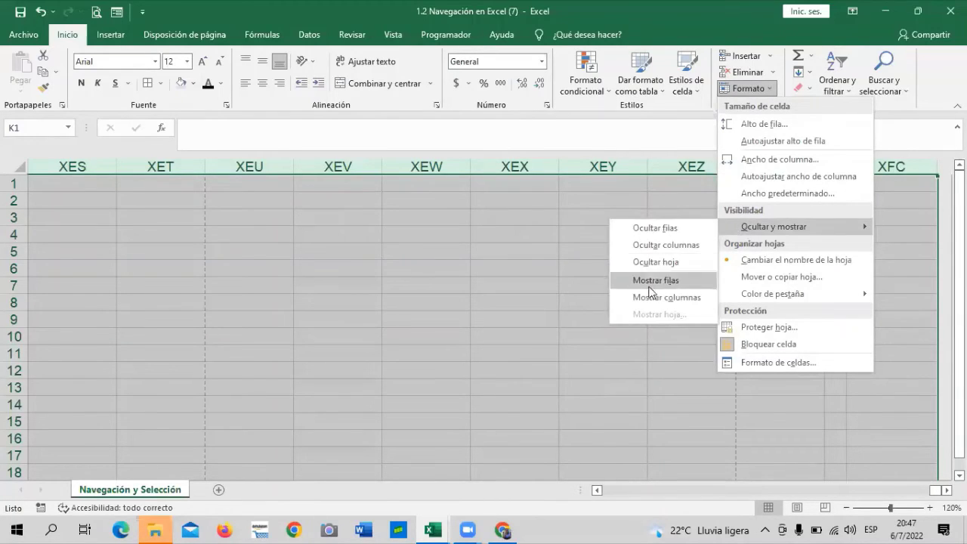
{"action": "left_click", "coordinate": [638, 246]}
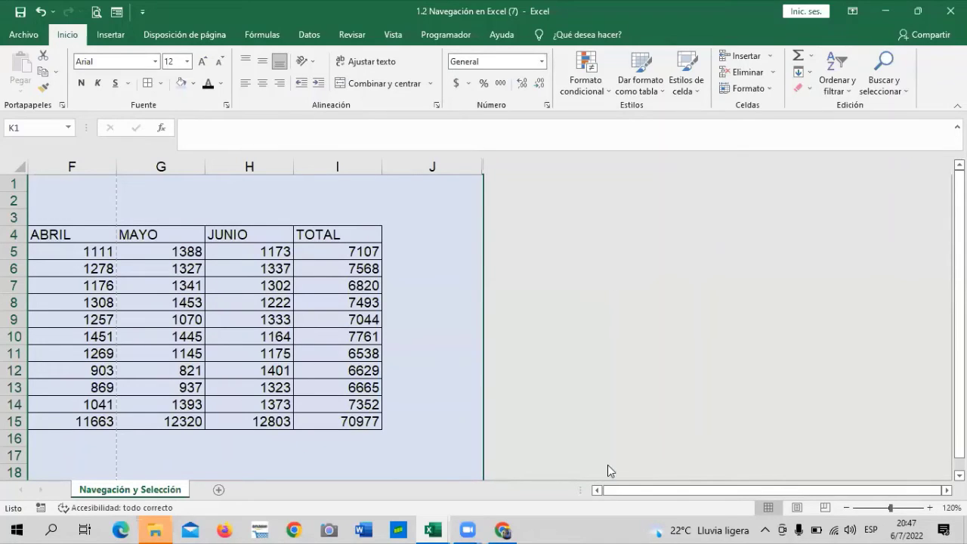
{"action": "left_click", "coordinate": [452, 198]}
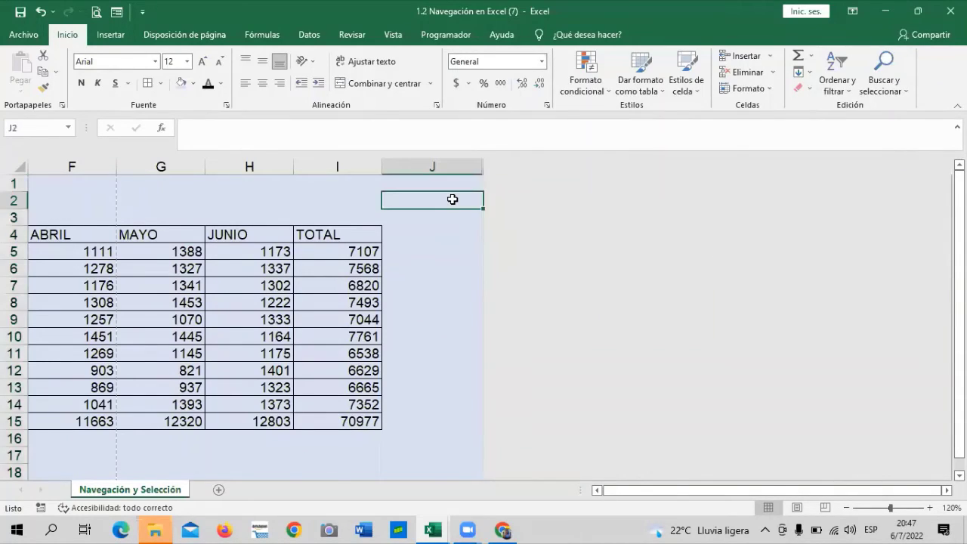
{"action": "right_click", "coordinate": [456, 202]}
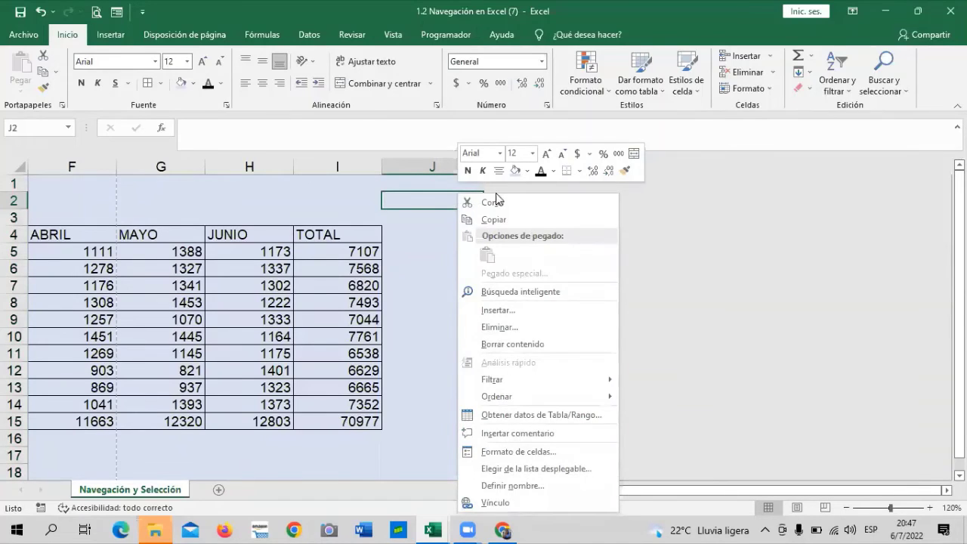
{"action": "left_click", "coordinate": [424, 255]}
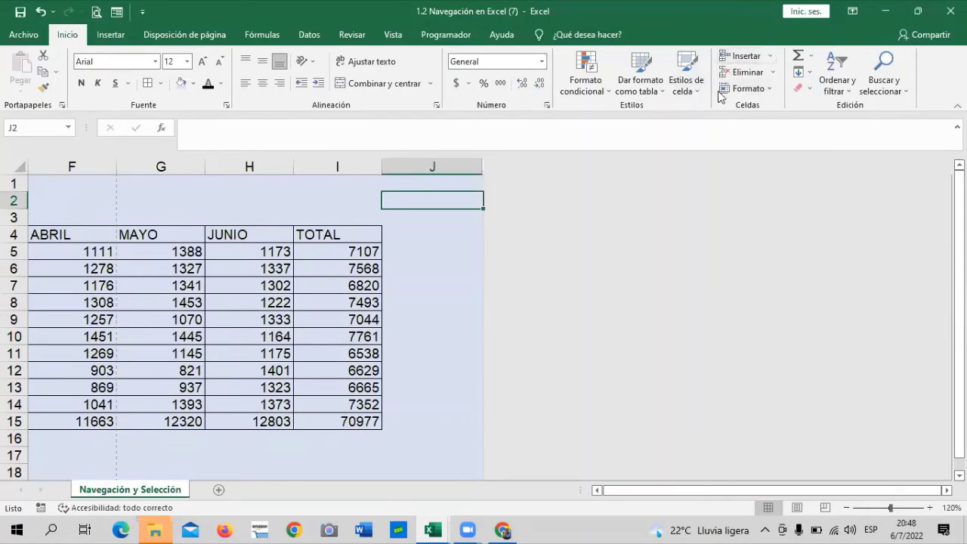
{"action": "left_click", "coordinate": [765, 90]}
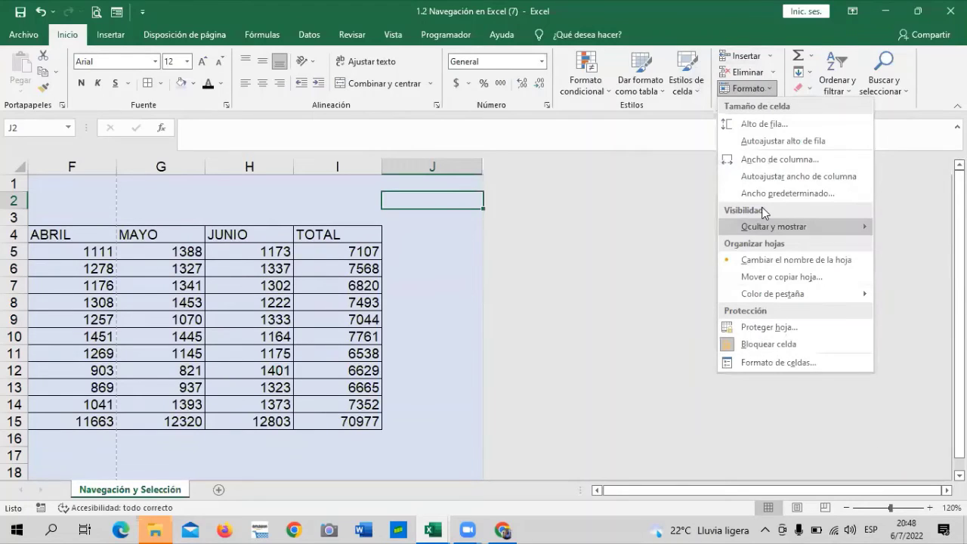
{"action": "mouse_move", "coordinate": [737, 220]}
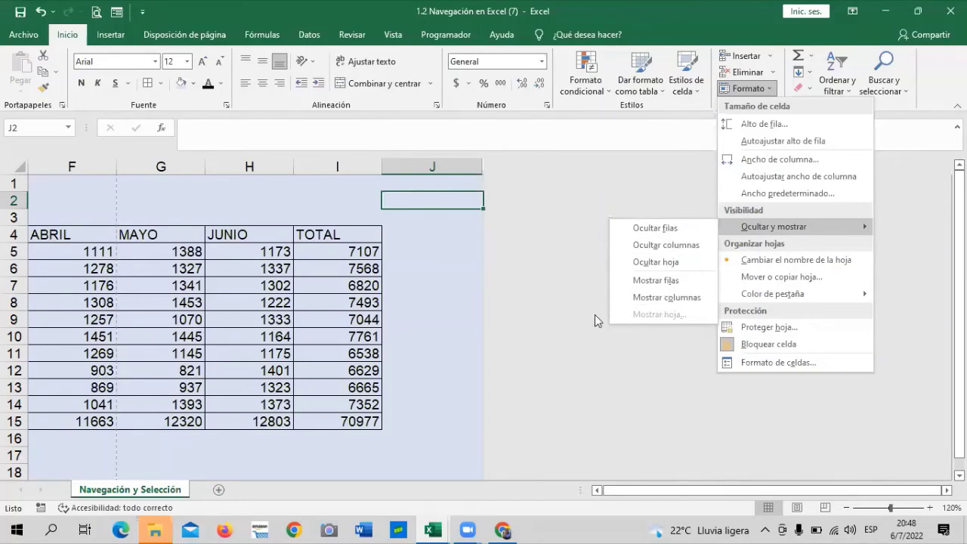
{"action": "left_click", "coordinate": [446, 321]}
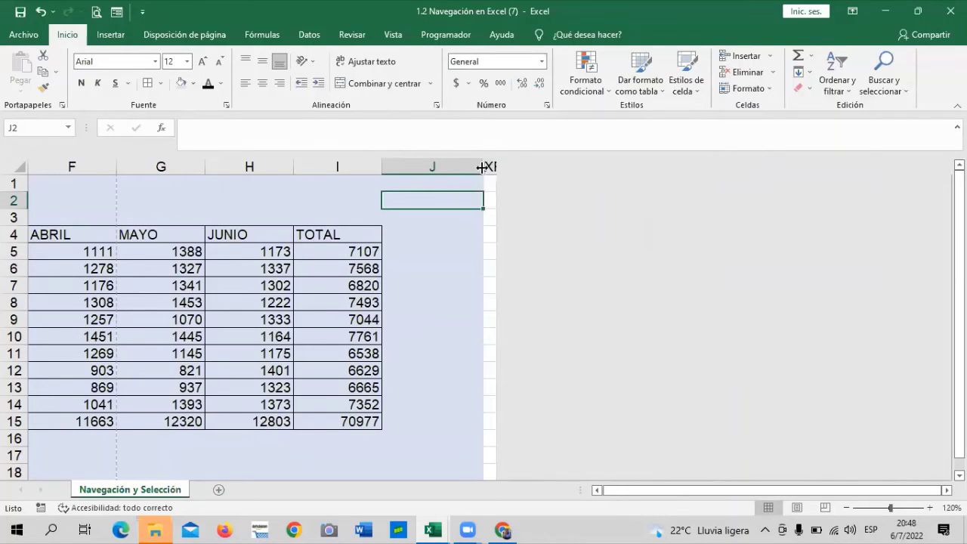
Unhide the columns after J with Mostrar, then zoom back out to 100%
{"action": "left_click_drag", "start_coordinate": [476, 166], "coordinate": [490, 166]}
{"action": "right_click", "coordinate": [457, 238]}
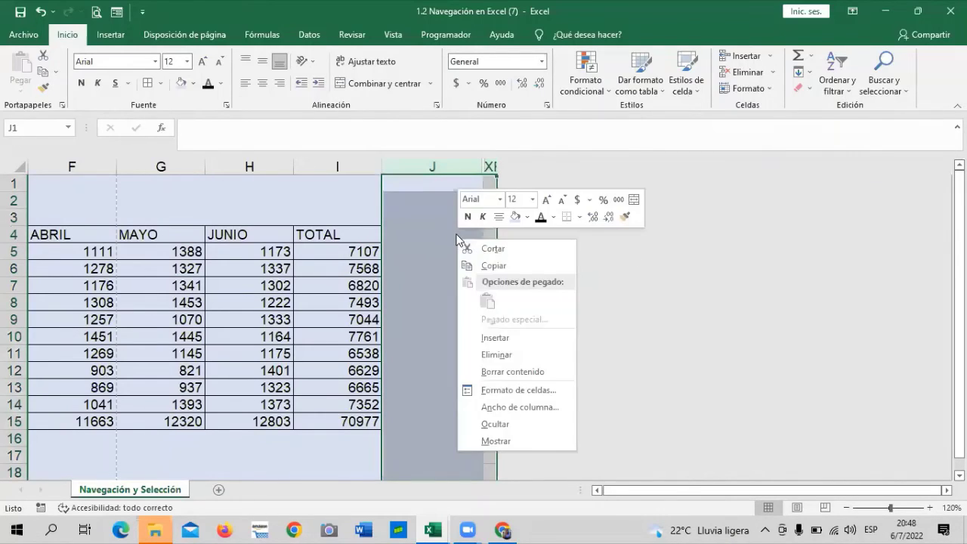
{"action": "left_click", "coordinate": [496, 438]}
{"action": "left_click", "coordinate": [804, 358]}
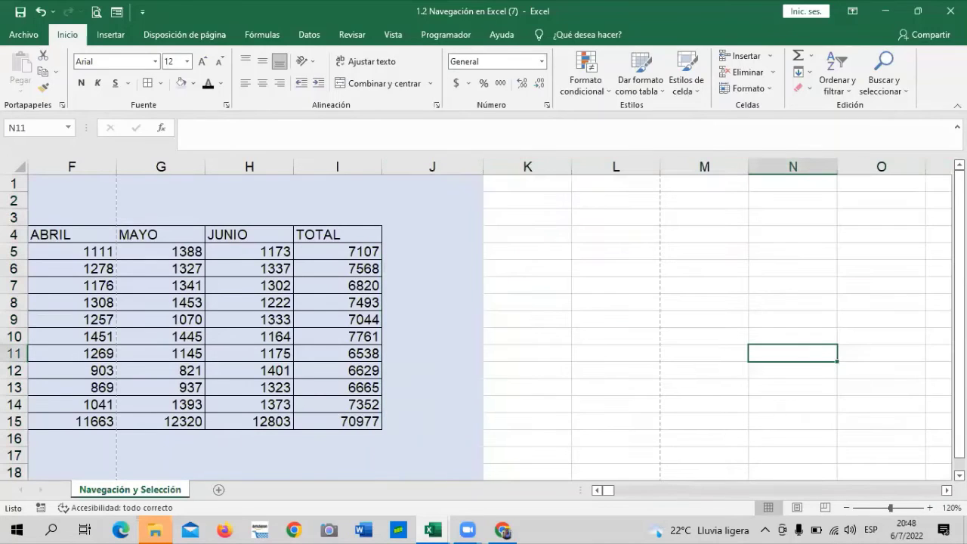
{"action": "left_click", "coordinate": [847, 508]}
{"action": "left_click", "coordinate": [847, 507]}
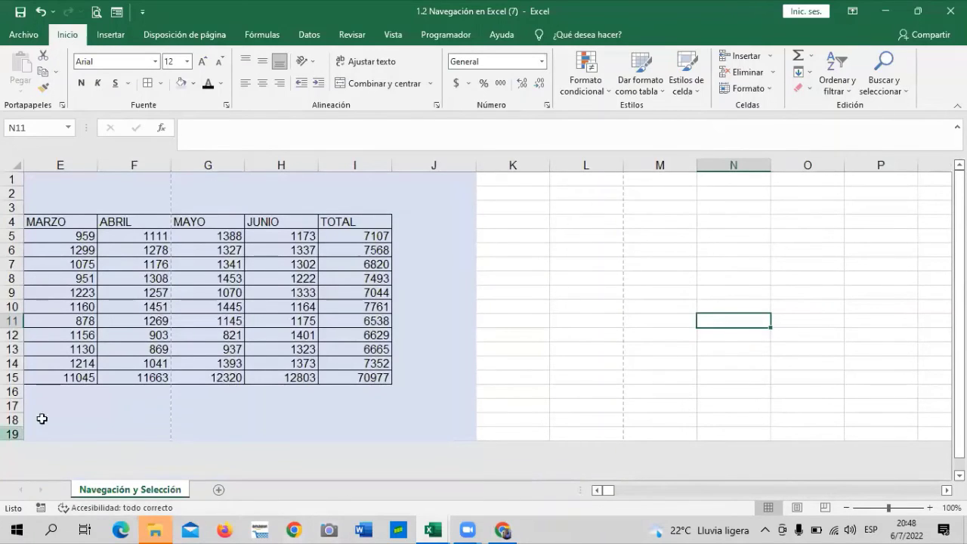
Unhide the rows below row 19 and restore row 19 to normal height
{"action": "scroll", "coordinate": [41, 419], "scroll_direction": "down", "scroll_amount": 3}
{"action": "scroll", "coordinate": [589, 334], "scroll_direction": "down", "scroll_amount": 1}
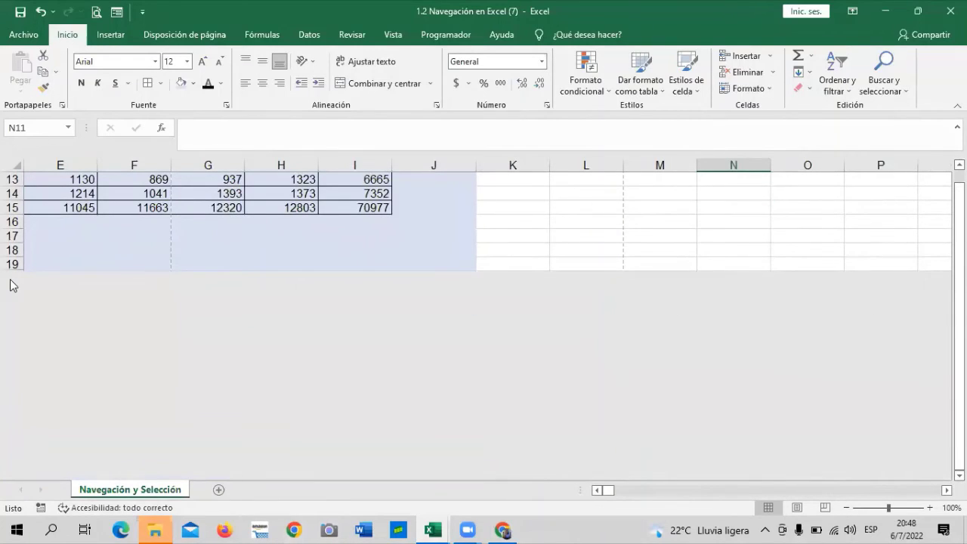
{"action": "left_click_drag", "start_coordinate": [8, 282], "coordinate": [21, 296]}
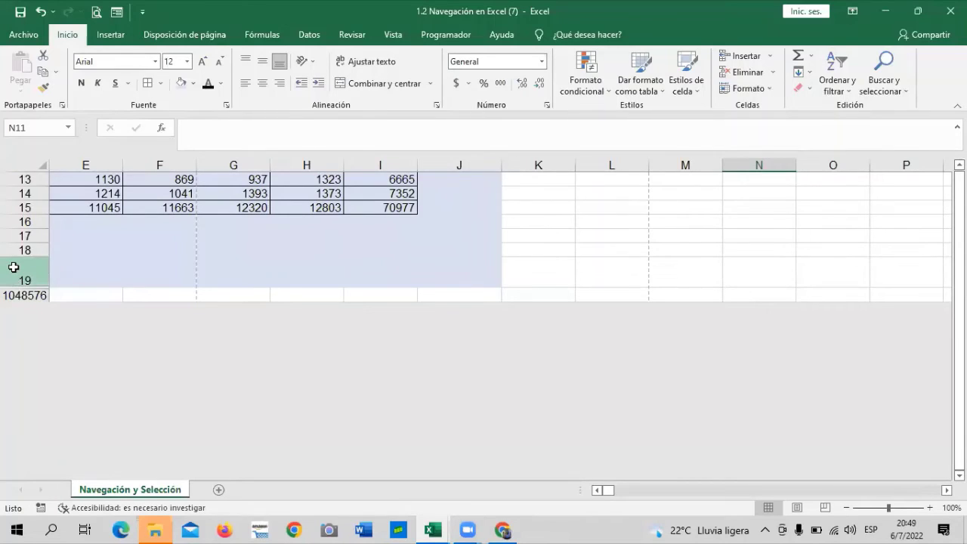
{"action": "left_click_drag", "start_coordinate": [13, 268], "coordinate": [9, 295]}
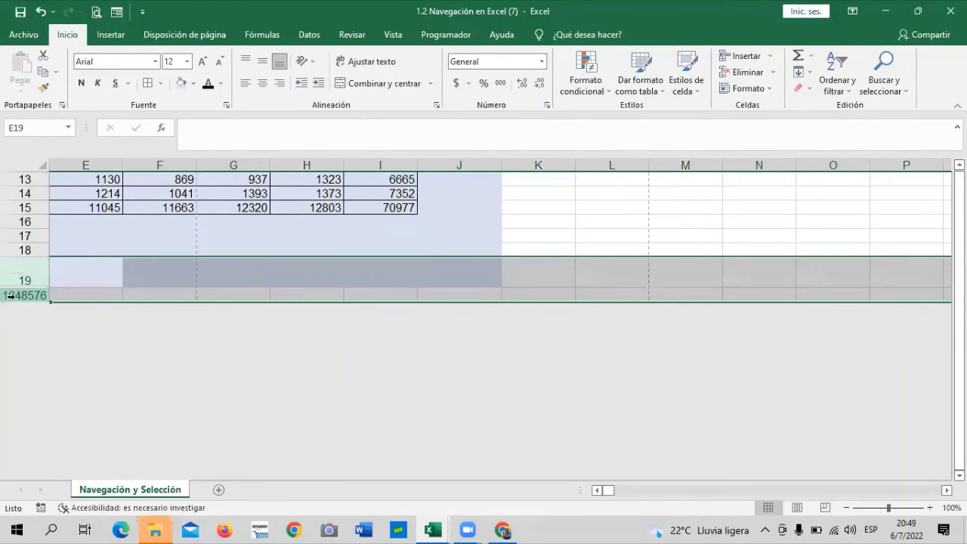
{"action": "right_click", "coordinate": [21, 294]}
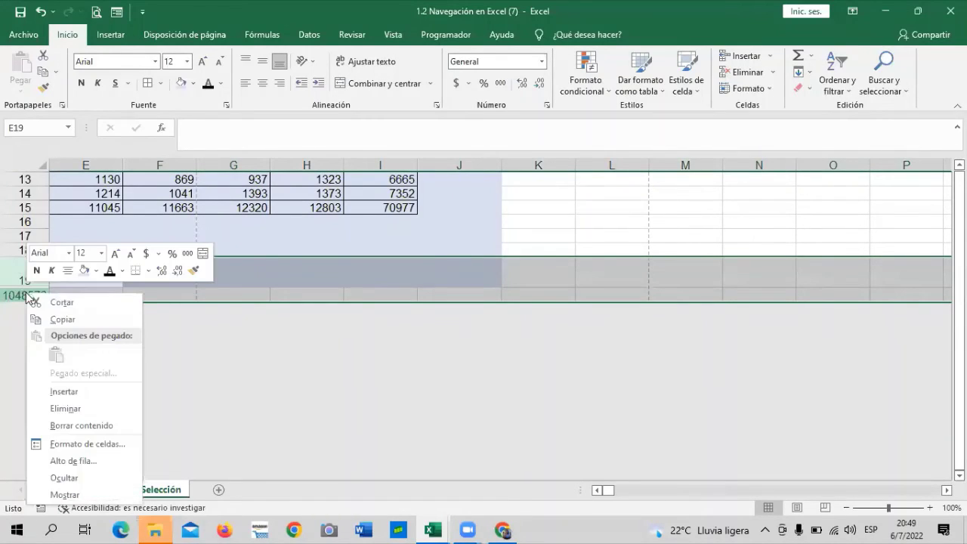
{"action": "left_click", "coordinate": [65, 495]}
{"action": "left_click", "coordinate": [483, 369]}
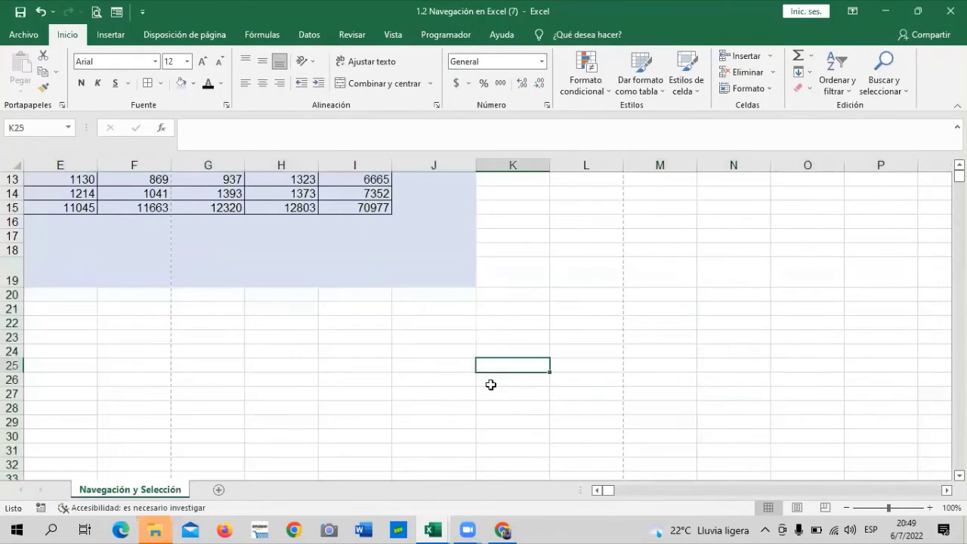
{"action": "scroll", "coordinate": [27, 298], "scroll_direction": "up", "scroll_amount": 3}
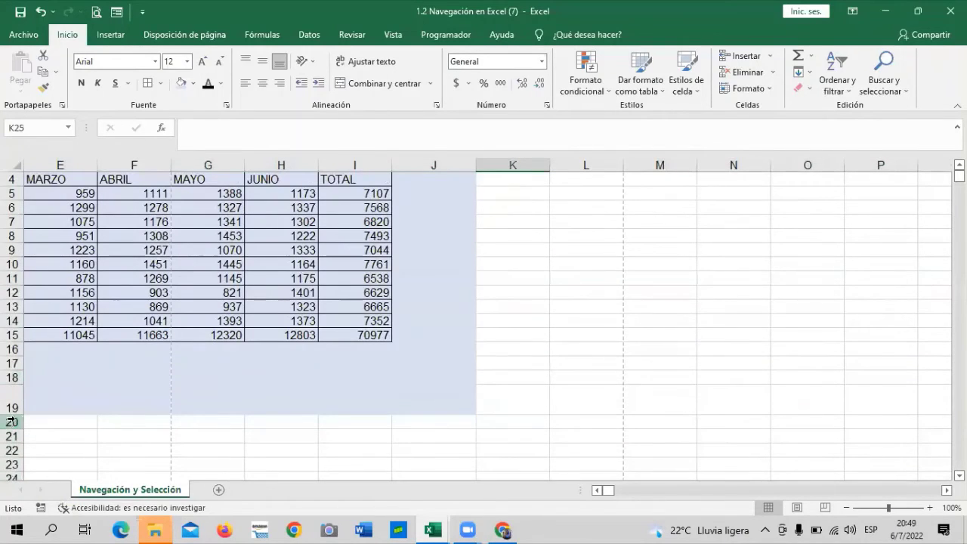
{"action": "left_click_drag", "start_coordinate": [14, 414], "coordinate": [14, 399]}
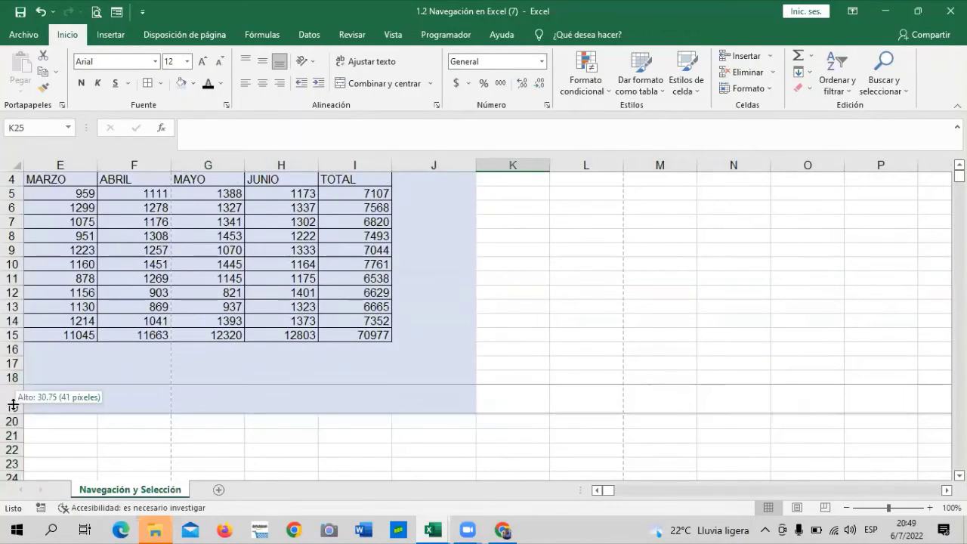
{"action": "left_click", "coordinate": [60, 434]}
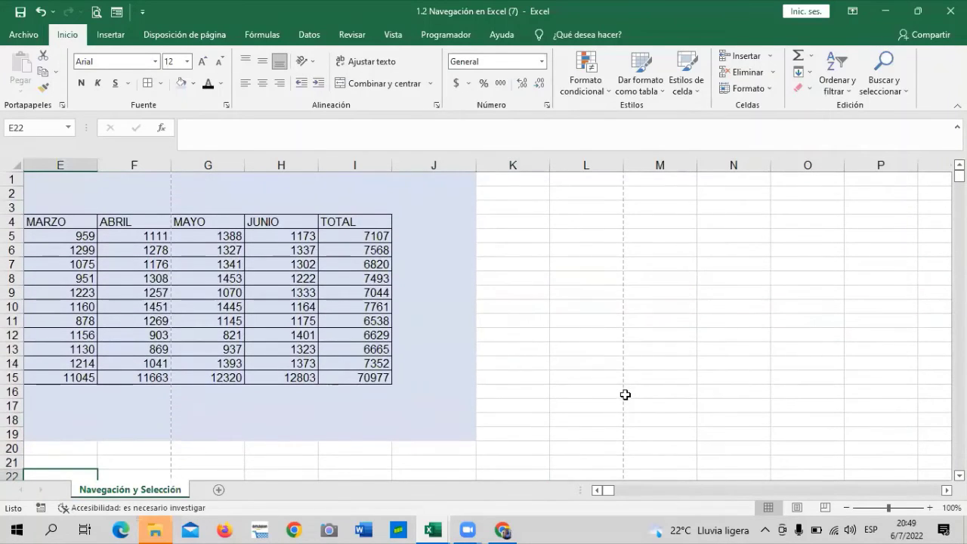
{"action": "scroll", "coordinate": [624, 396], "scroll_direction": "down", "scroll_amount": 3}
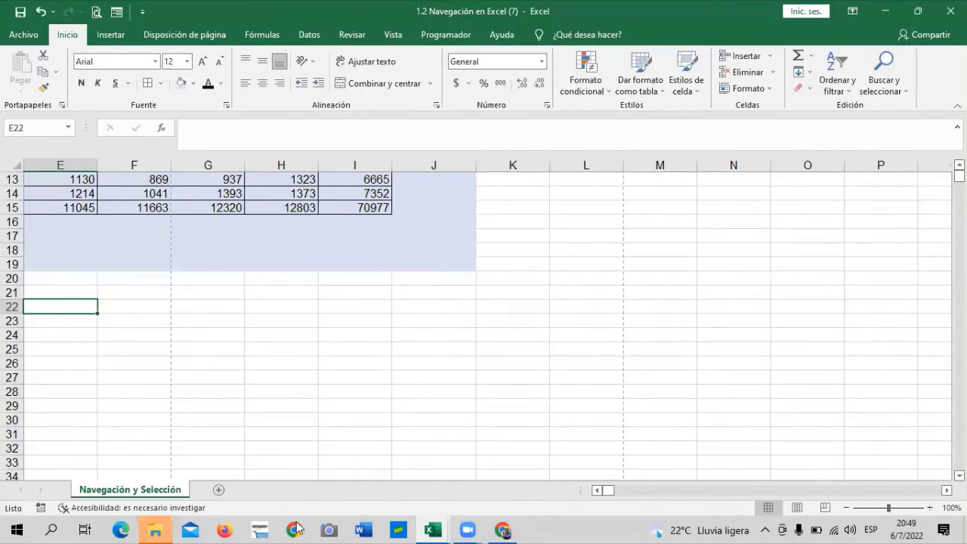
Add five new blank sheets, Hoja1 through Hoja5
{"action": "left_click", "coordinate": [218, 491]}
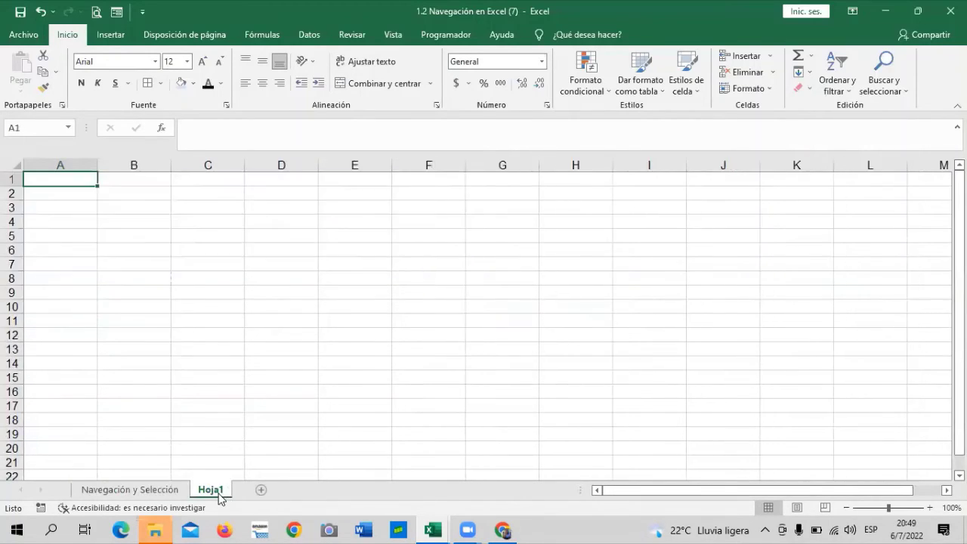
{"action": "left_click", "coordinate": [262, 490]}
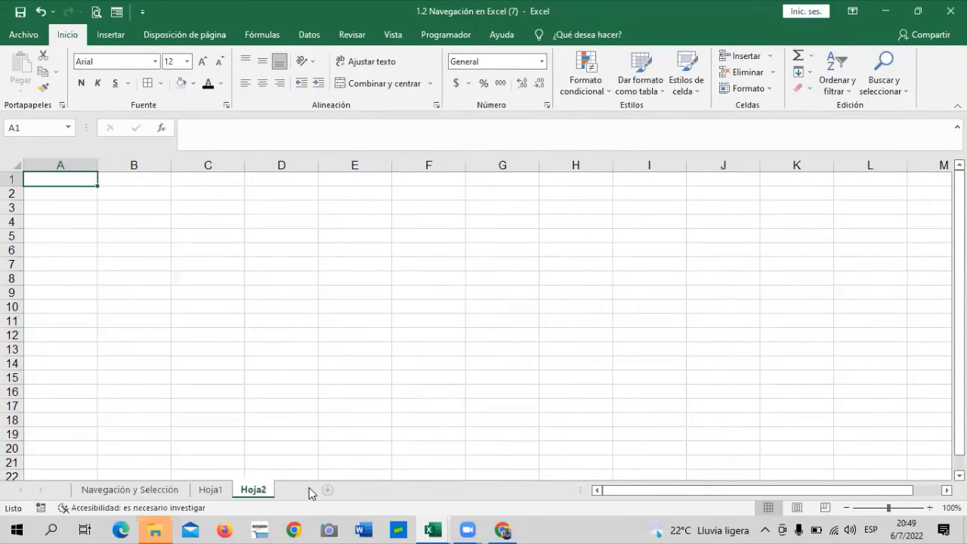
{"action": "left_click", "coordinate": [305, 491]}
{"action": "left_click", "coordinate": [347, 491]}
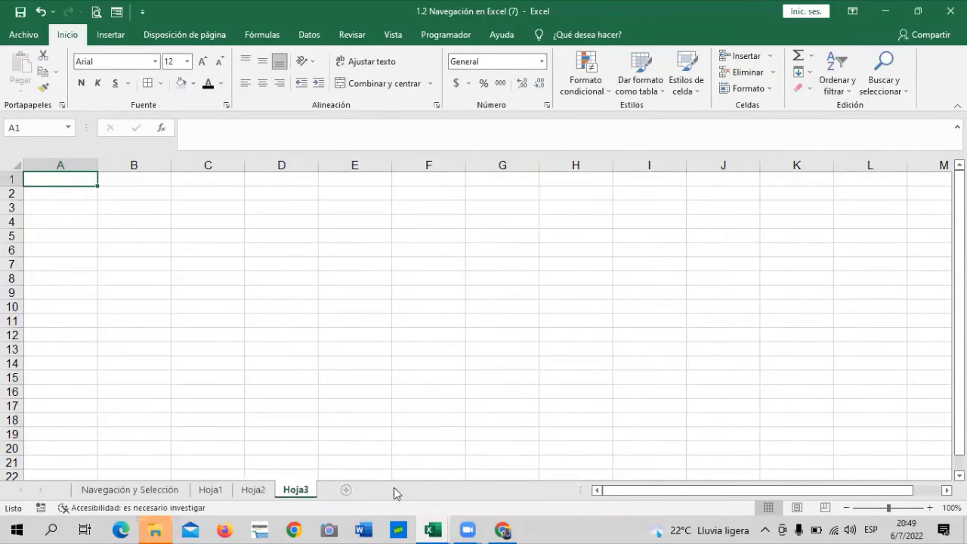
{"action": "left_click", "coordinate": [391, 492]}
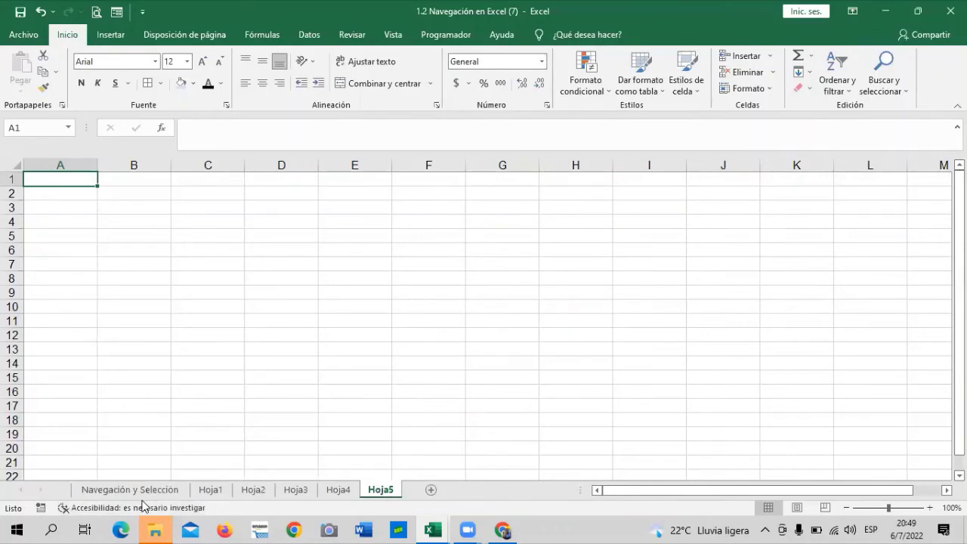
{"action": "left_click", "coordinate": [518, 391]}
Select the Hoja4, Hoja3, Hoja1 and Hoja2 tabs in turn, then dismiss Hoja1's tab menu
{"action": "left_click", "coordinate": [339, 489], "text": "ctrl"}
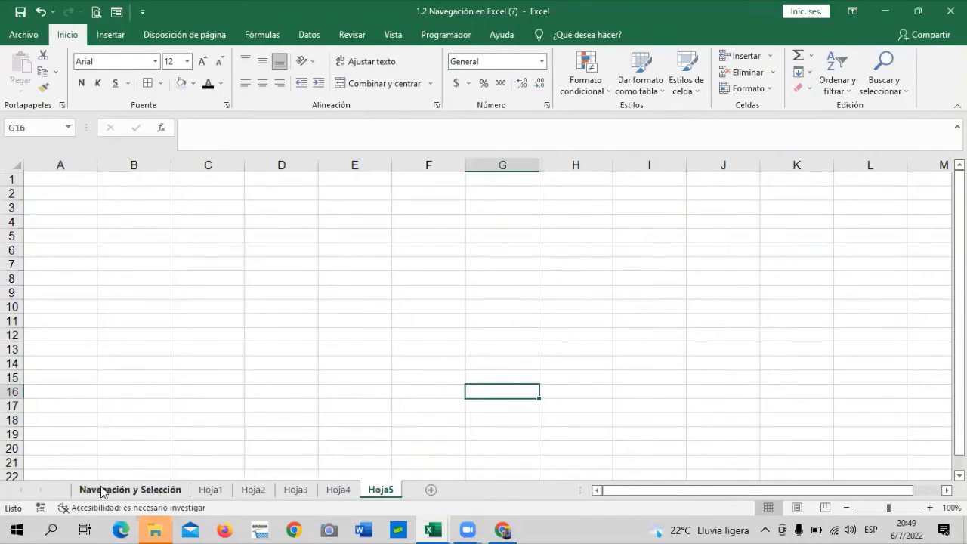
{"action": "left_click", "coordinate": [338, 490]}
{"action": "left_click", "coordinate": [297, 490]}
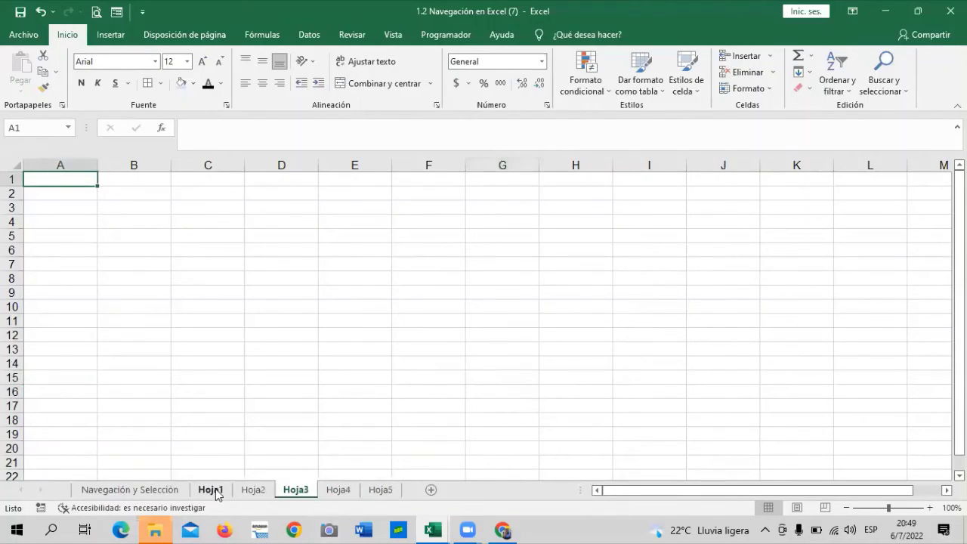
{"action": "left_click", "coordinate": [211, 489]}
{"action": "left_click", "coordinate": [254, 489]}
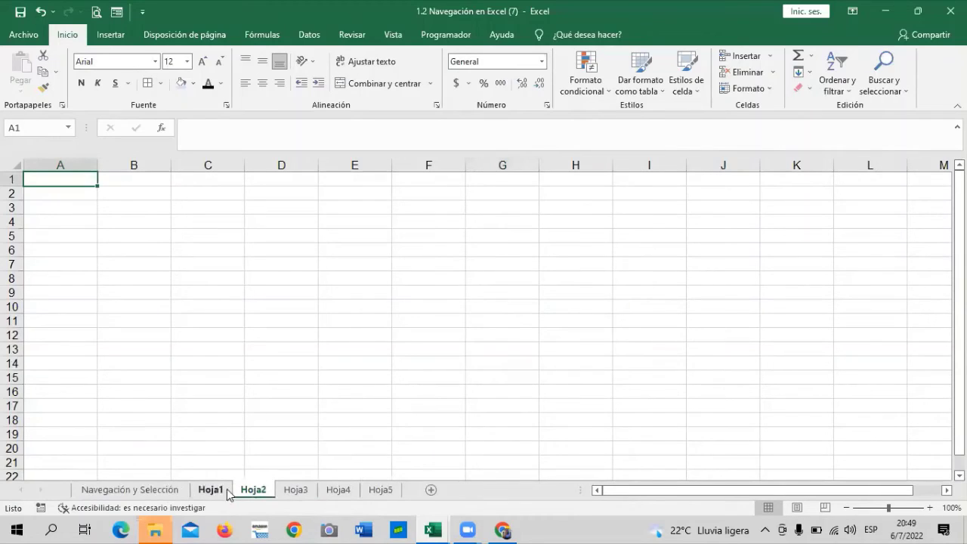
{"action": "left_click", "coordinate": [355, 309]}
{"action": "right_click", "coordinate": [217, 491]}
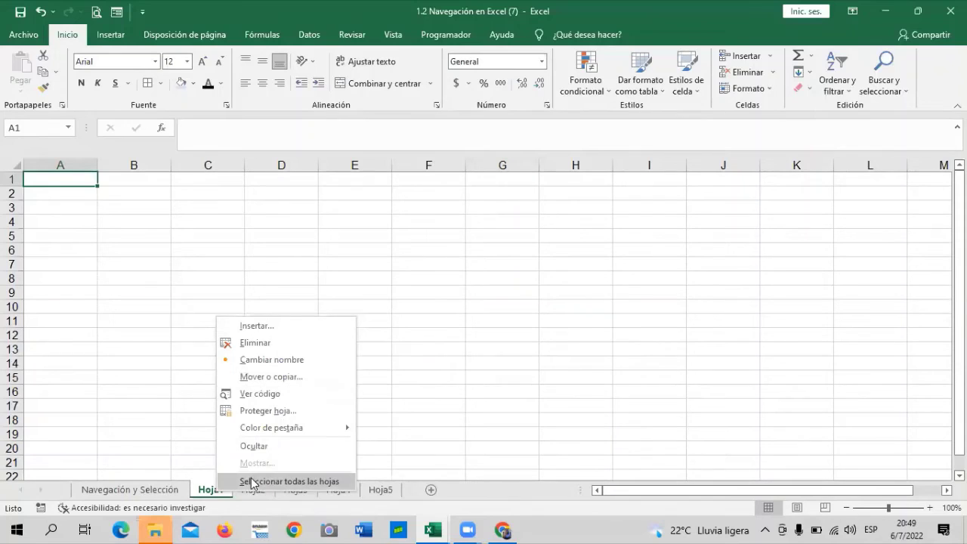
{"action": "right_click", "coordinate": [204, 495]}
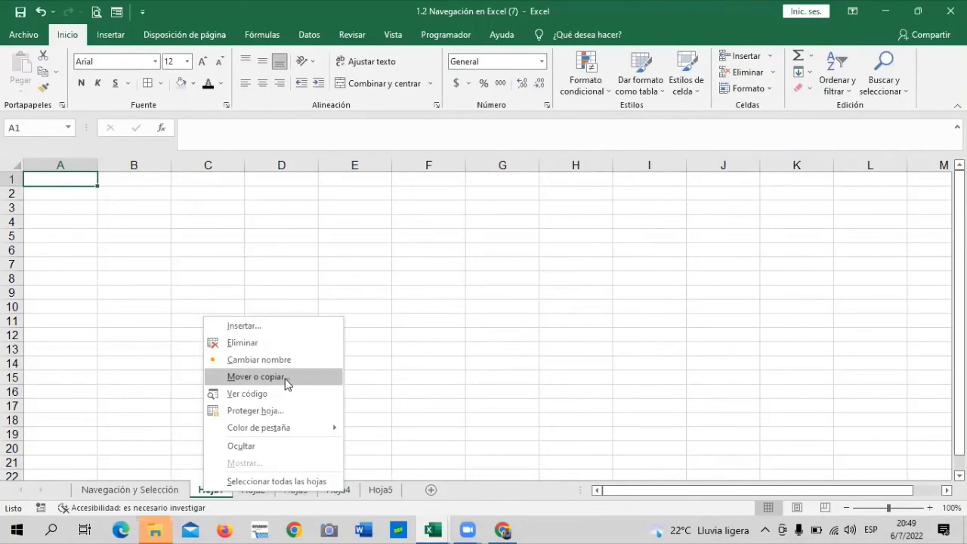
{"action": "left_click", "coordinate": [648, 330]}
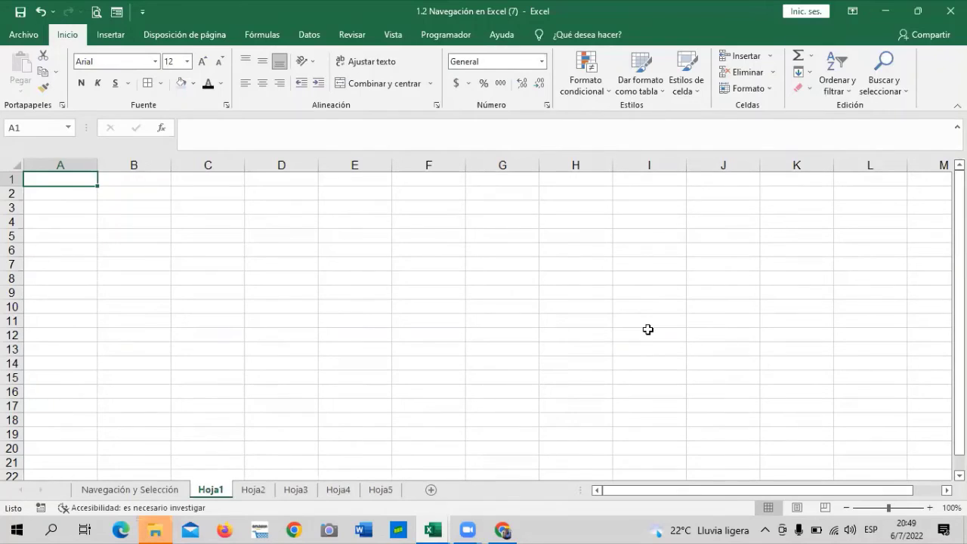
Drag the tabs into the order Hoja4, Hoja3, Hoja1, Hoja2, Hoja5, Navegación y Selección
{"action": "left_click", "coordinate": [427, 390]}
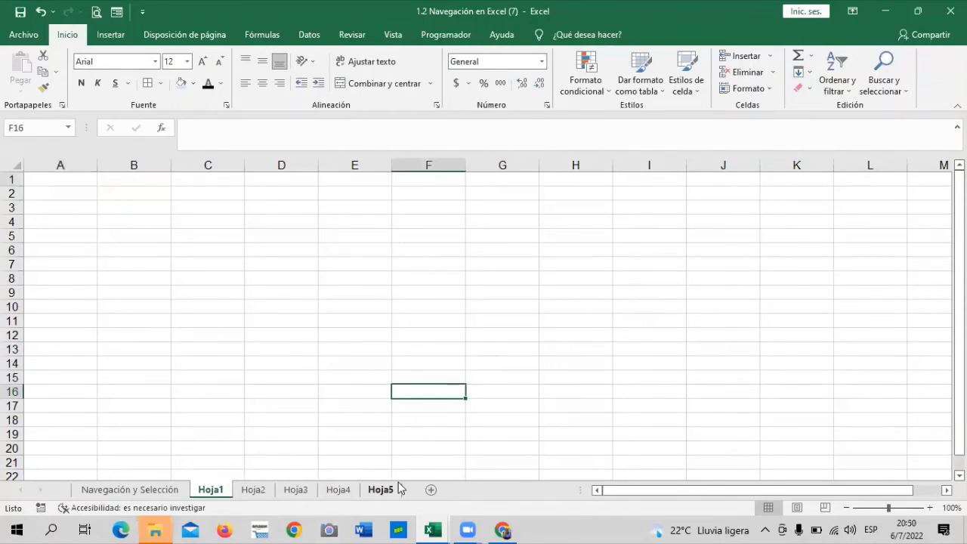
{"action": "mouse_move", "coordinate": [387, 495]}
{"action": "left_mouse_down"}
{"action": "mouse_move", "coordinate": [202, 491]}
{"action": "mouse_move", "coordinate": [222, 511]}
{"action": "left_mouse_up"}
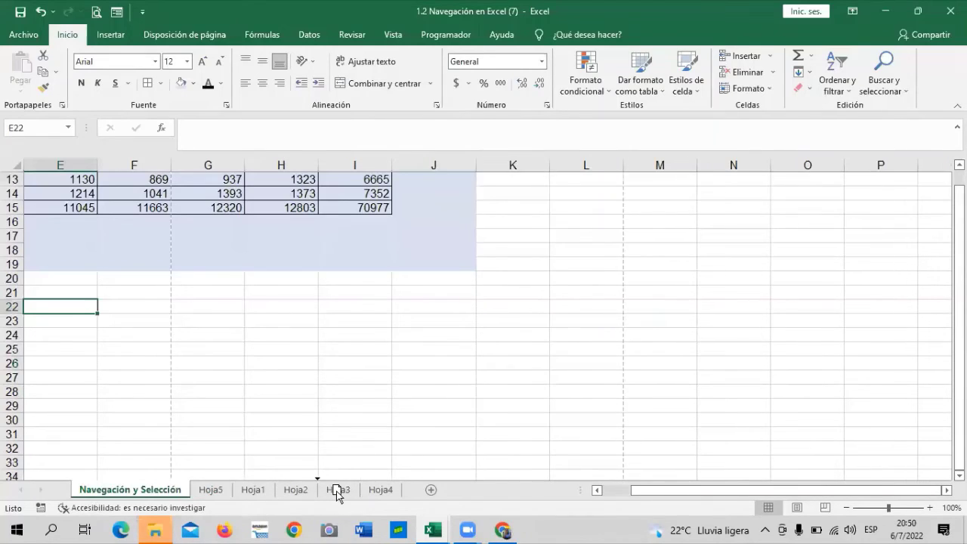
{"action": "left_click_drag", "start_coordinate": [92, 495], "coordinate": [321, 493]}
{"action": "left_click", "coordinate": [381, 491]}
{"action": "left_click_drag", "start_coordinate": [383, 493], "coordinate": [133, 492]}
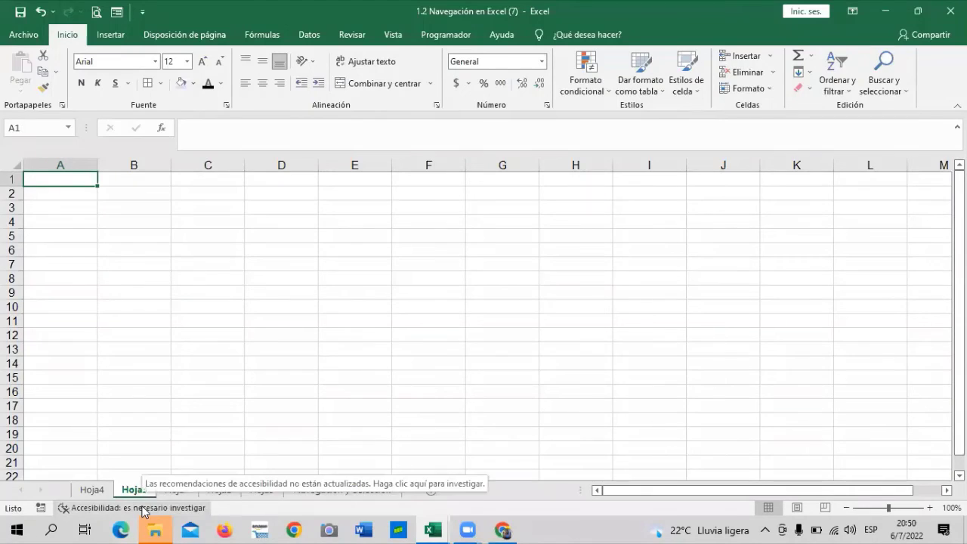
Show the Navegación y Selección sheet with the sales table
{"action": "left_click", "coordinate": [194, 408]}
{"action": "left_click", "coordinate": [91, 491]}
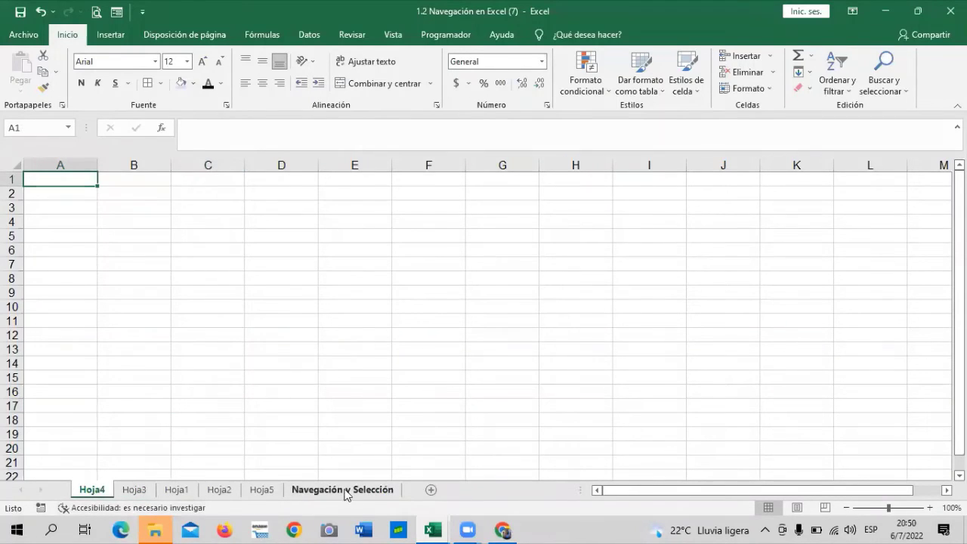
{"action": "left_click", "coordinate": [345, 492]}
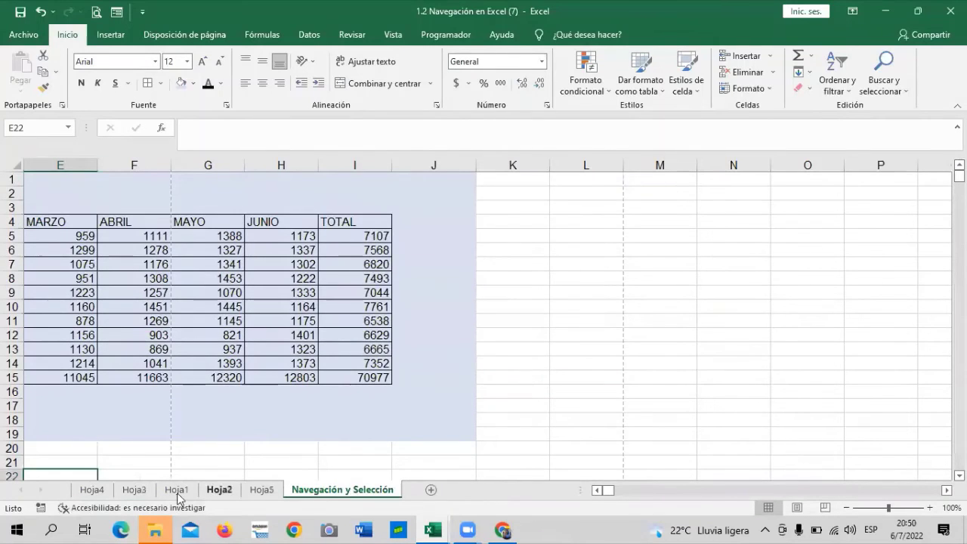
{"action": "scroll", "coordinate": [596, 493], "scroll_direction": "left", "scroll_amount": 4}
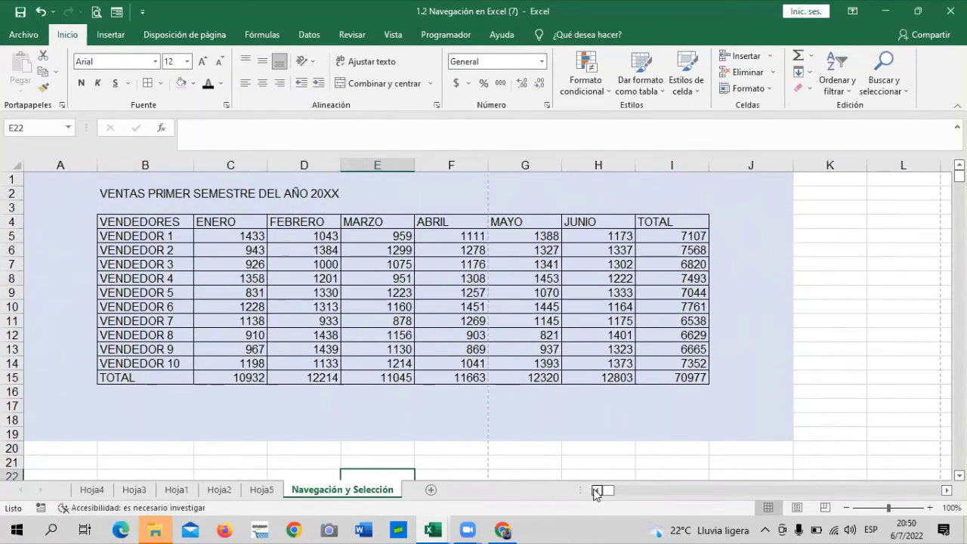
{"action": "left_click", "coordinate": [665, 272]}
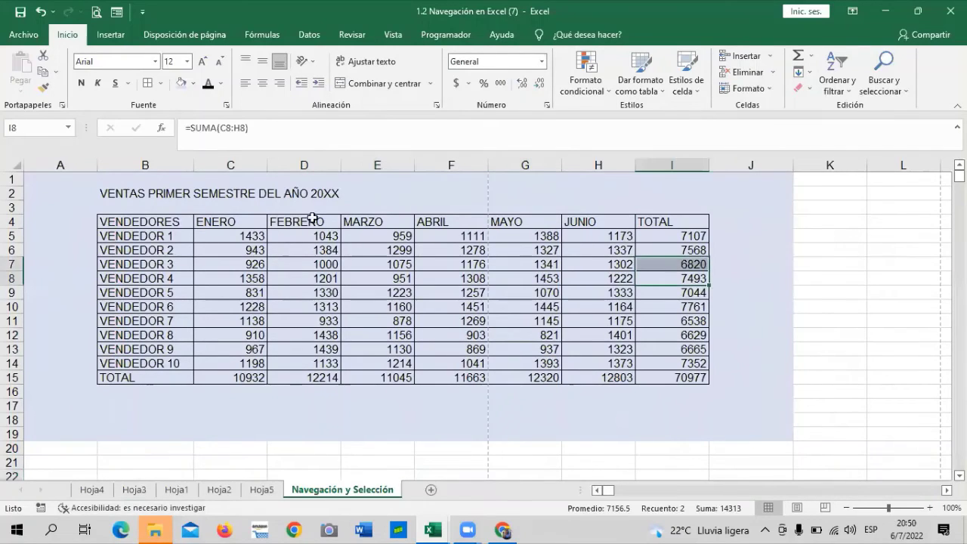
{"action": "mouse_move", "coordinate": [43, 182]}
{"action": "left_mouse_down"}
{"action": "mouse_move", "coordinate": [741, 414]}
{"action": "mouse_move", "coordinate": [745, 432]}
{"action": "left_mouse_up"}
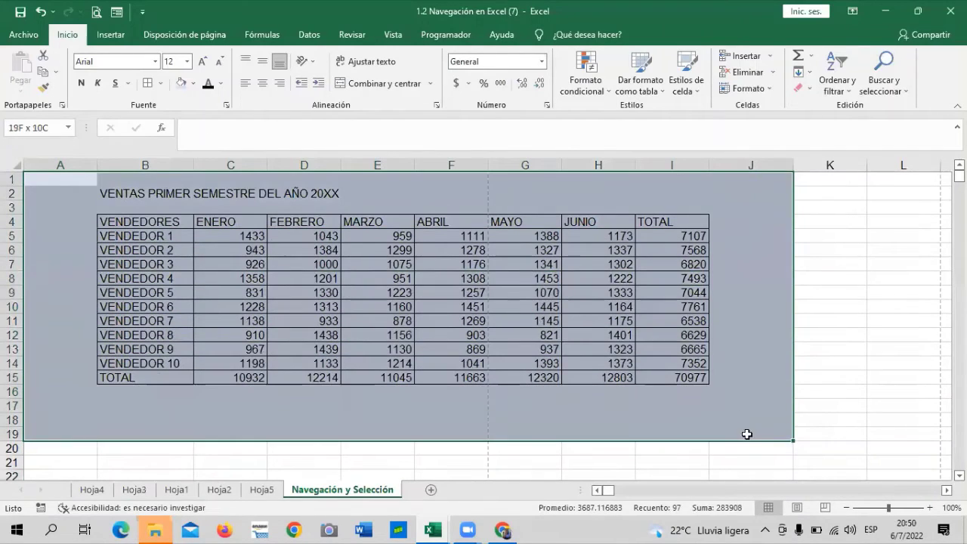
{"action": "right_click", "coordinate": [715, 189]}
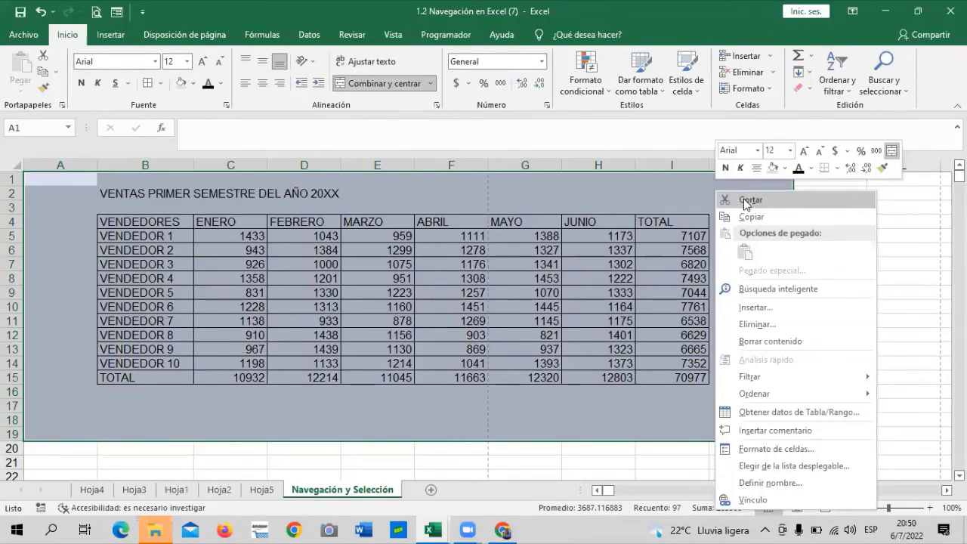
{"action": "left_click", "coordinate": [557, 424]}
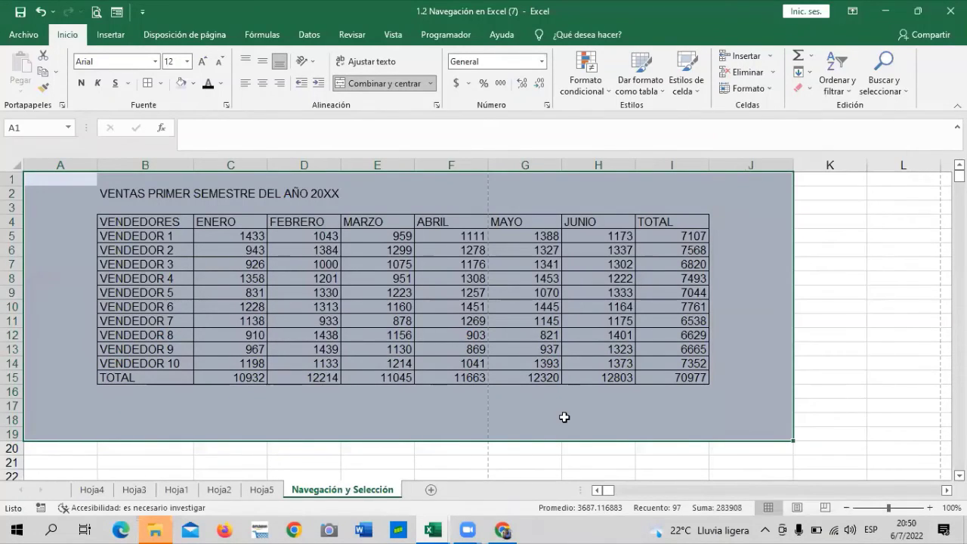
{"action": "left_click", "coordinate": [565, 416]}
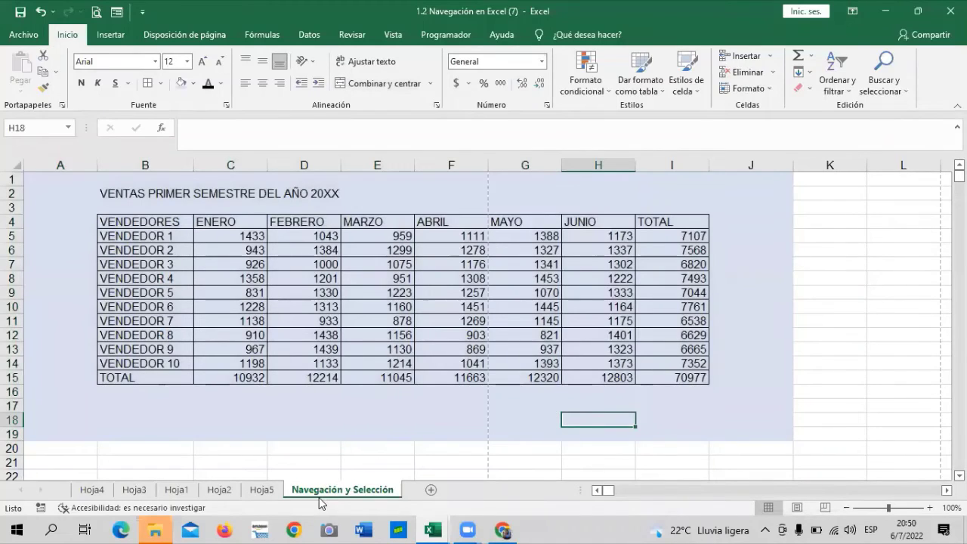
{"action": "left_click", "coordinate": [382, 475]}
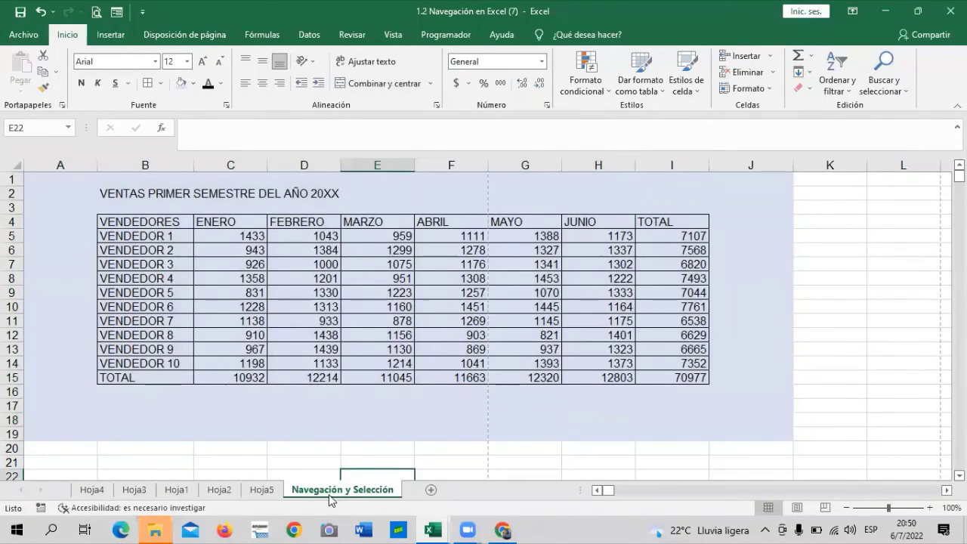
Open Mover o copiar for the Navegación y Selección sheet and expand the Al libro workbook list
{"action": "right_click", "coordinate": [323, 491]}
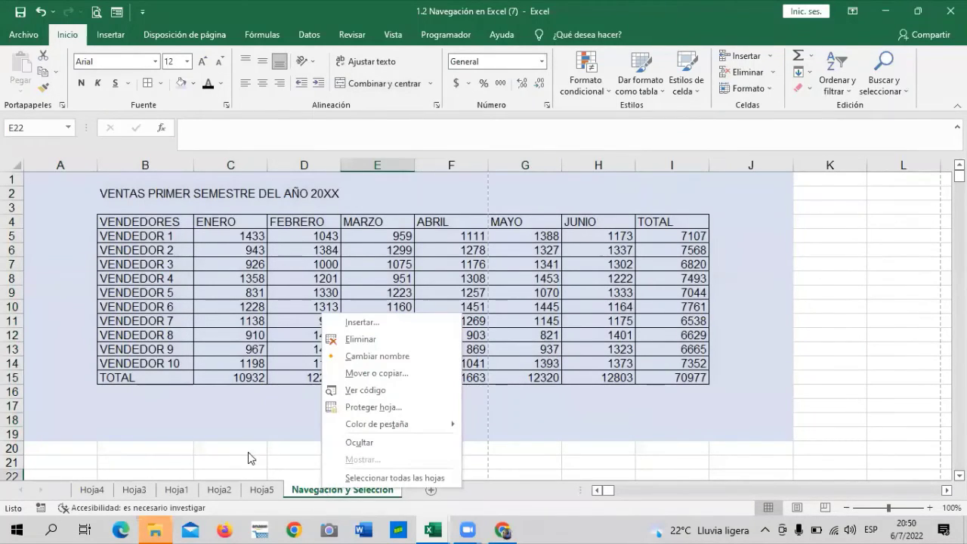
{"action": "left_click", "coordinate": [325, 498]}
{"action": "right_click", "coordinate": [330, 497]}
{"action": "right_click", "coordinate": [325, 489]}
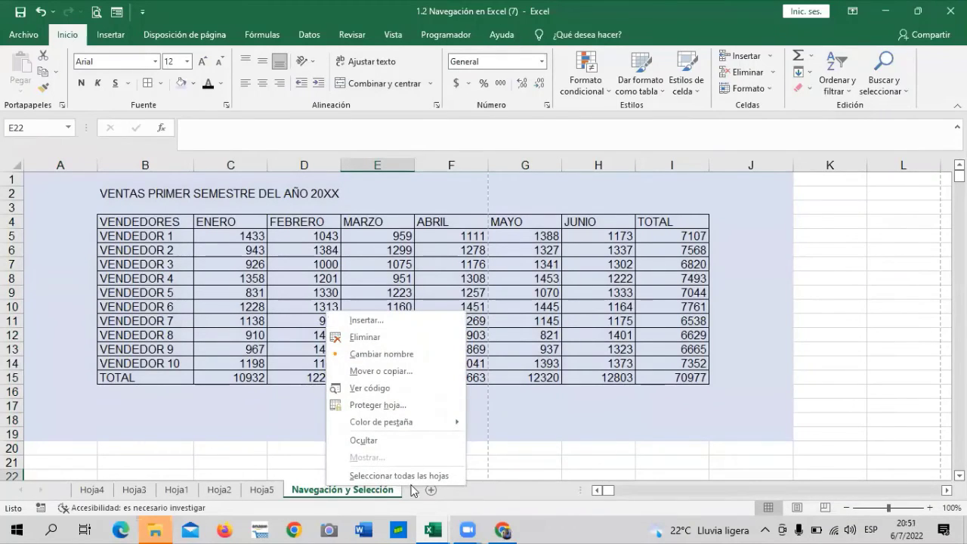
{"action": "left_click", "coordinate": [416, 370]}
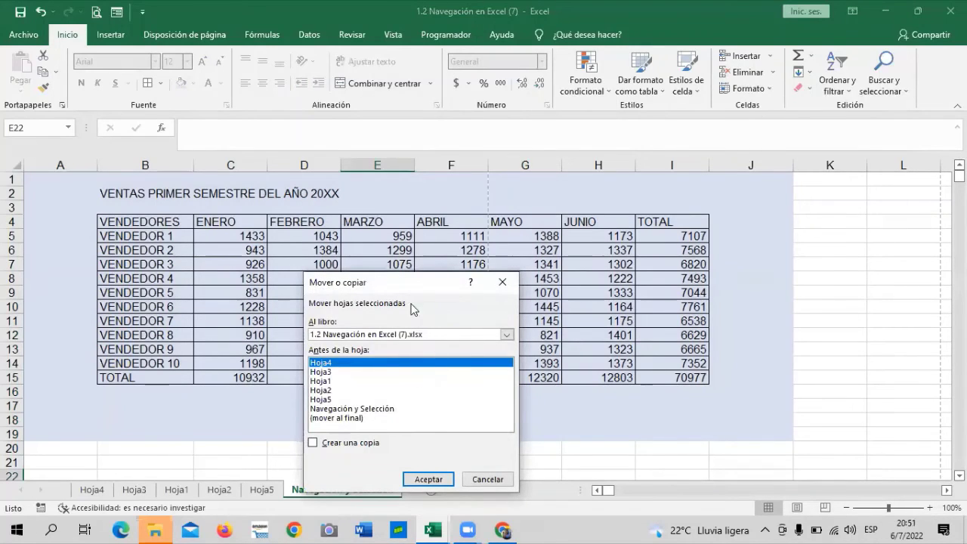
{"action": "left_click_drag", "start_coordinate": [401, 283], "coordinate": [409, 207]}
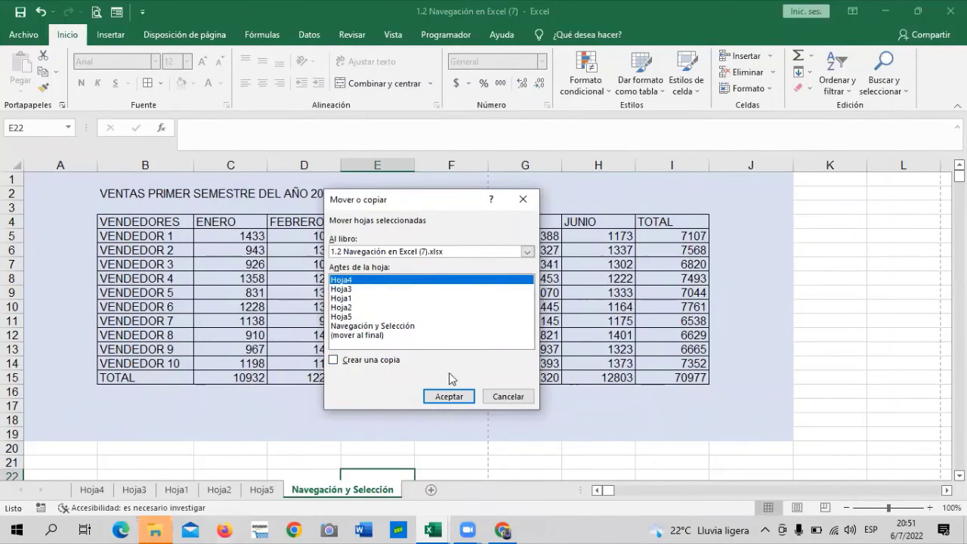
{"action": "left_click", "coordinate": [527, 252]}
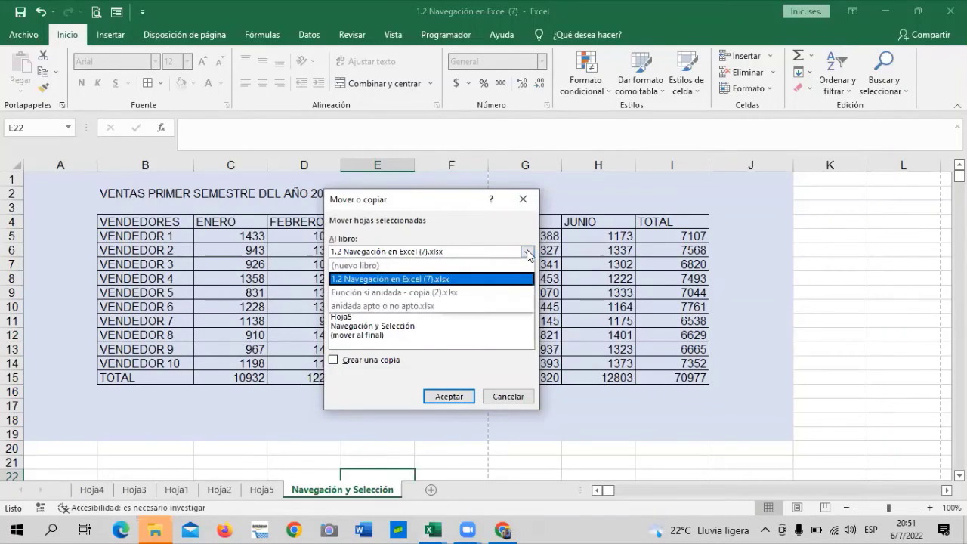
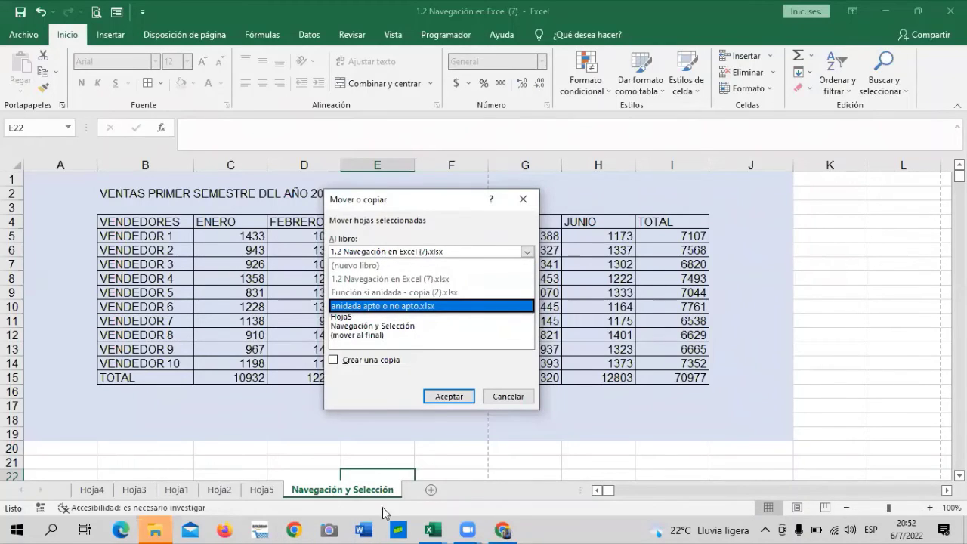
Copy the sheet into 'anidada apto o no apto.xlsx' with Create a copy ticked, keeping the original
{"action": "left_click", "coordinate": [456, 306]}
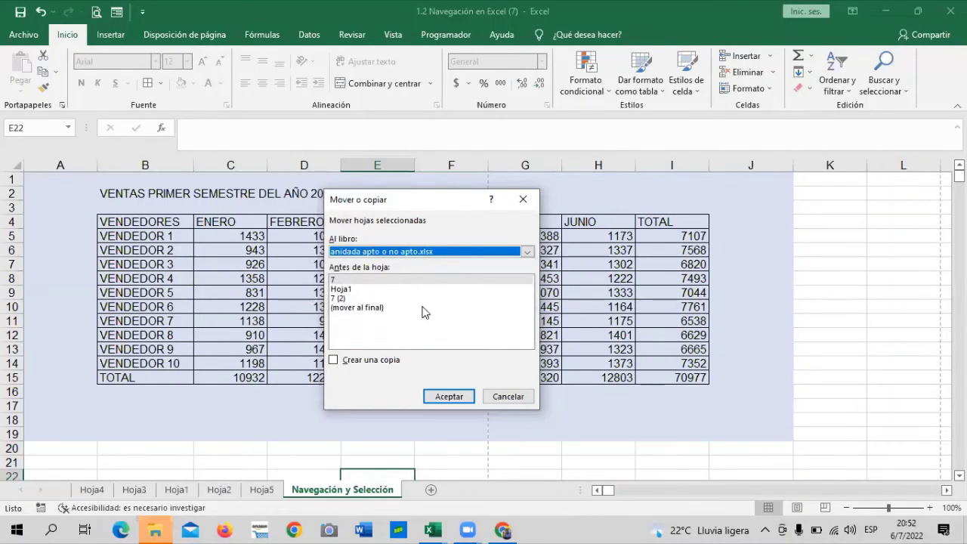
{"action": "left_click", "coordinate": [337, 365]}
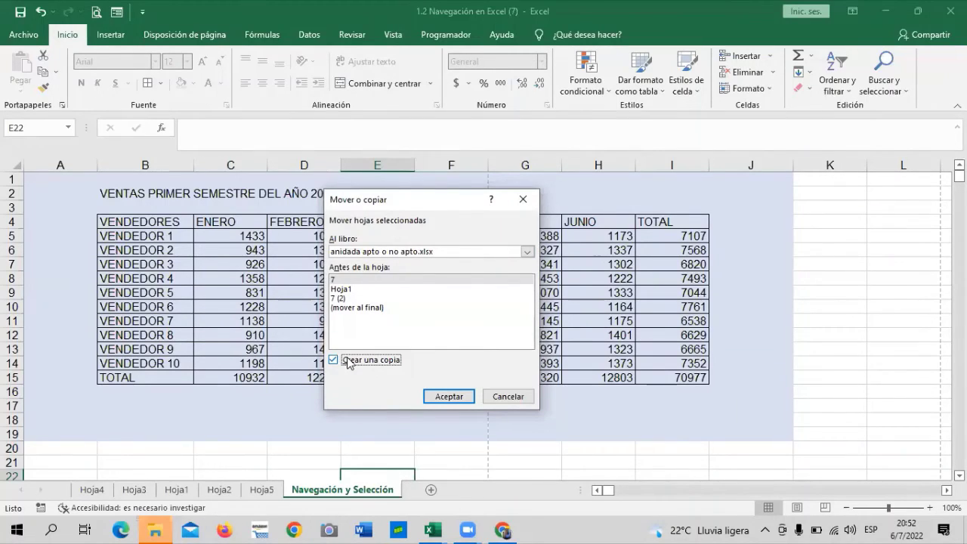
{"action": "left_click", "coordinate": [449, 396]}
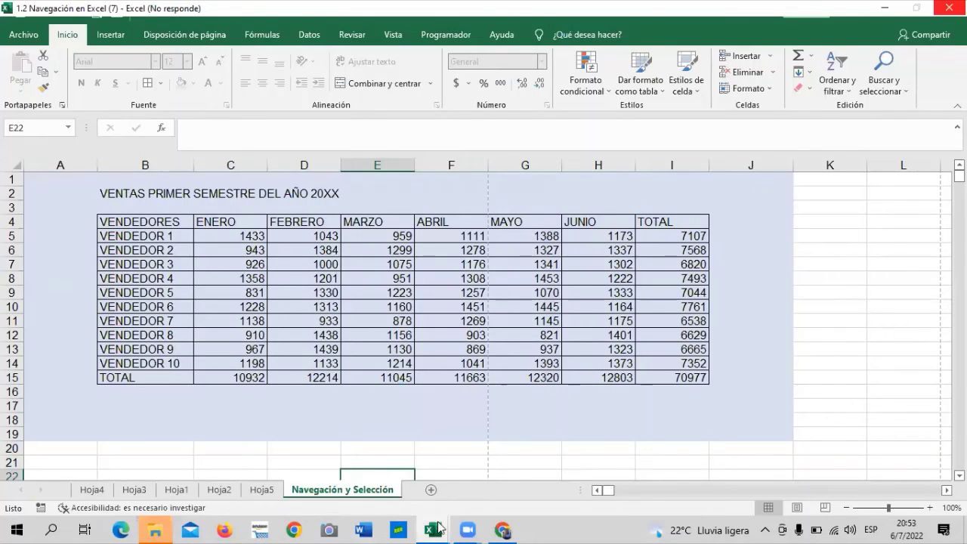
Try the Excel workbook window previews, then switch to the Inglés Corporativo course in Chrome
{"action": "mouse_move", "coordinate": [438, 527]}
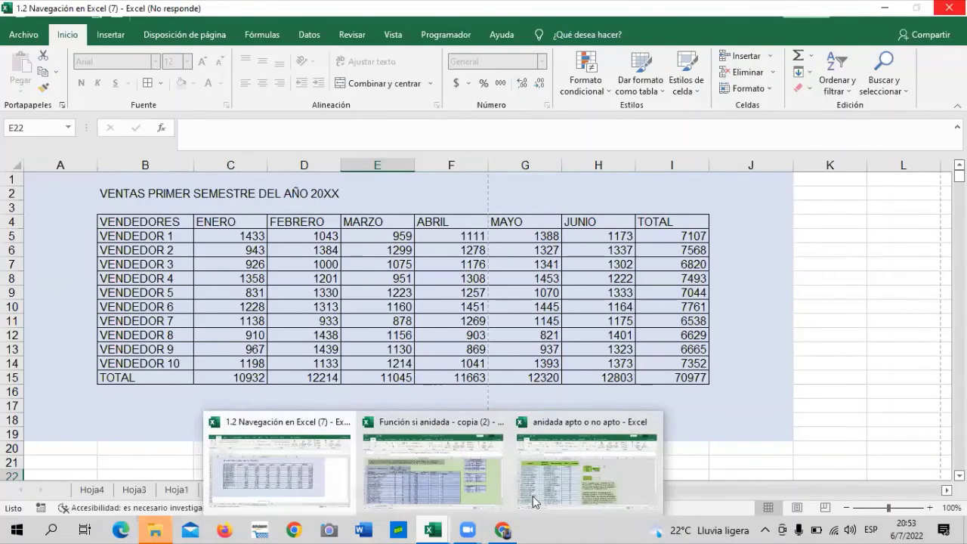
{"action": "left_click", "coordinate": [627, 477]}
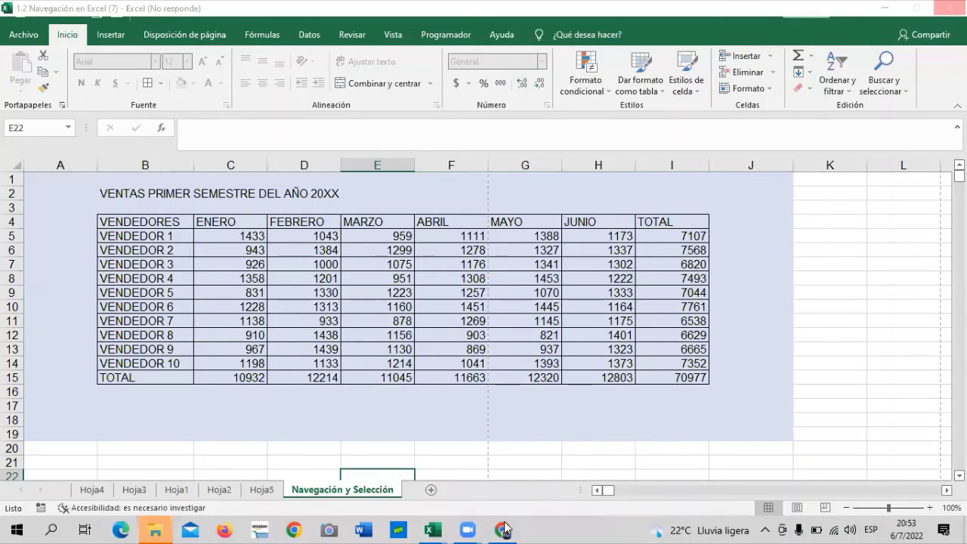
{"action": "mouse_move", "coordinate": [432, 529]}
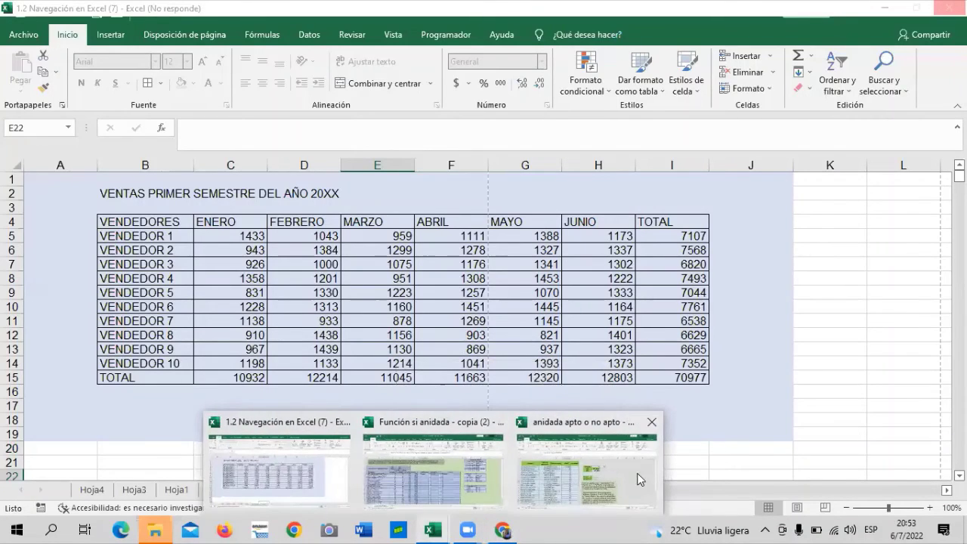
{"action": "left_click", "coordinate": [640, 479]}
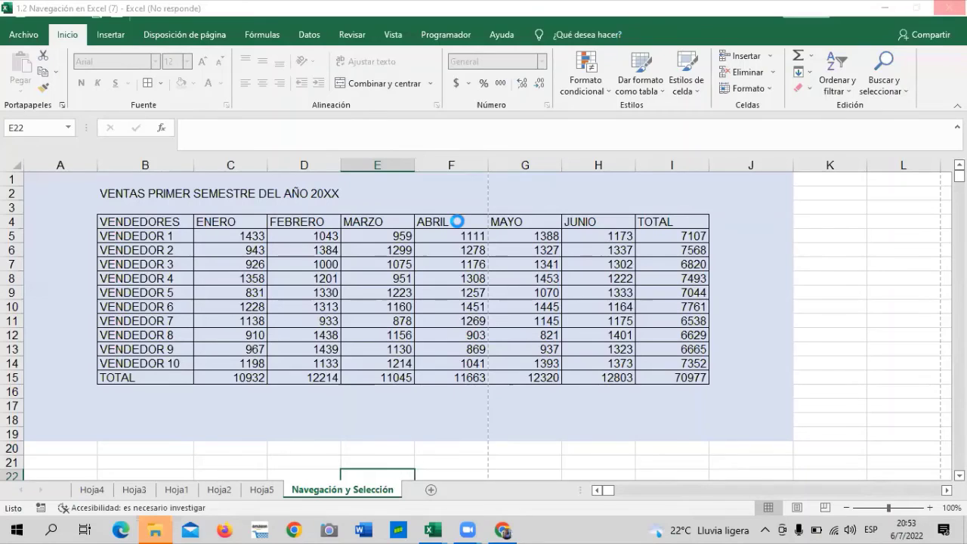
{"action": "left_click", "coordinate": [503, 529]}
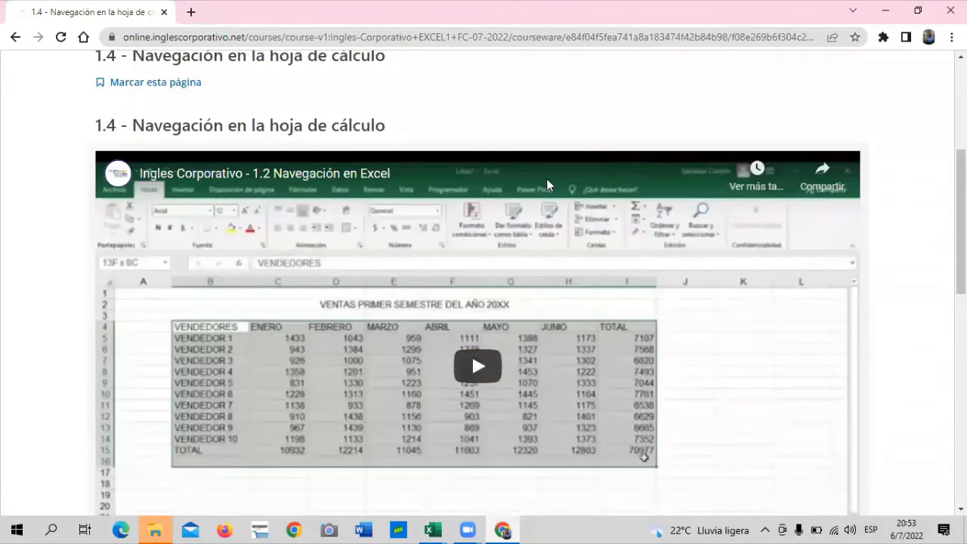
Bring the 1.2 Navegación en Excel workbook forward from the Excel taskbar previews
{"action": "left_click", "coordinate": [428, 526]}
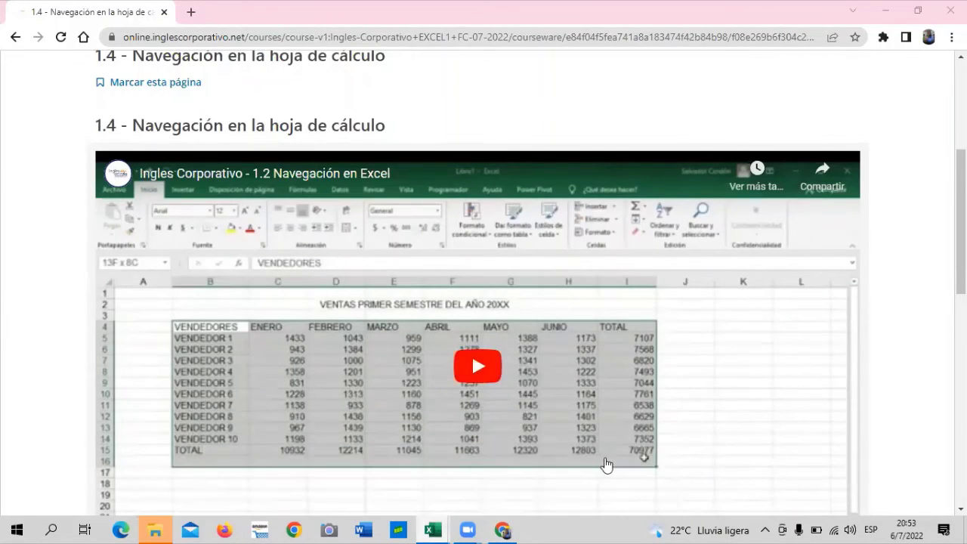
{"action": "scroll", "coordinate": [602, 345], "scroll_direction": "down", "scroll_amount": 4}
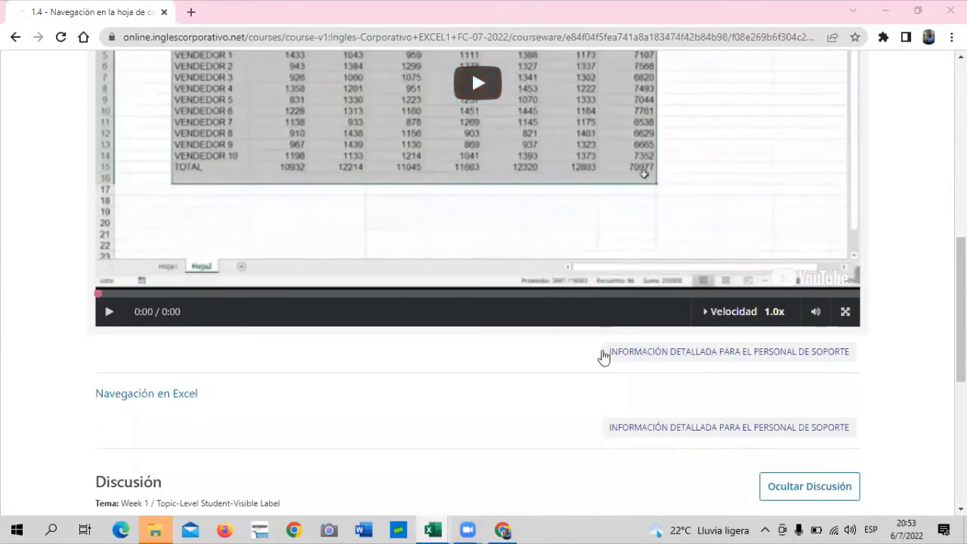
{"action": "mouse_move", "coordinate": [434, 529]}
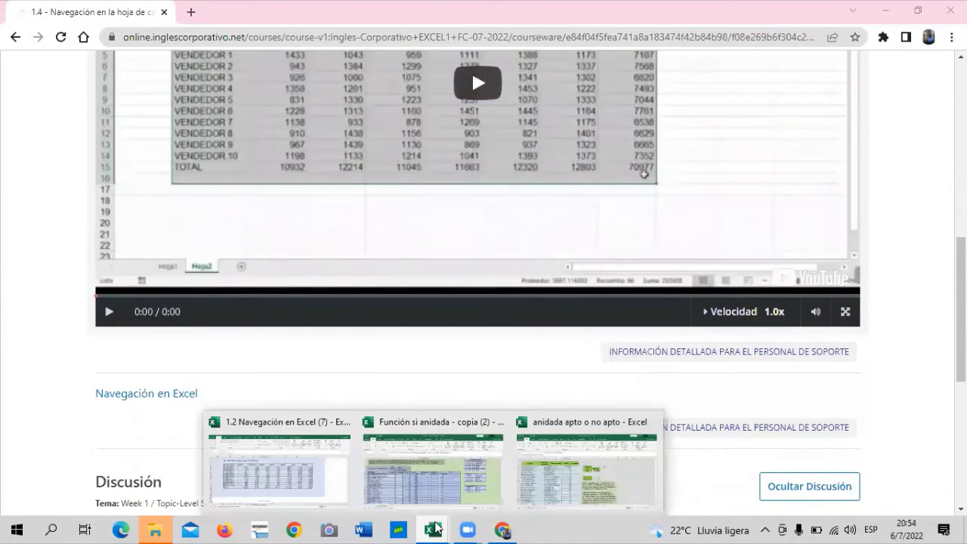
{"action": "left_click", "coordinate": [278, 465]}
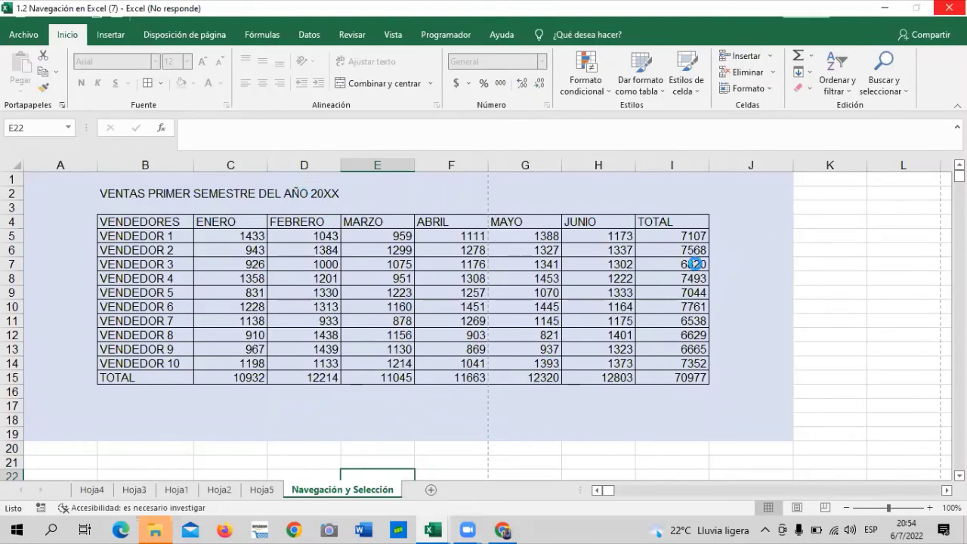
Return to the course, scroll to the top of lesson 1.4, and open 1.5 Laboratorio
{"action": "left_click", "coordinate": [502, 529]}
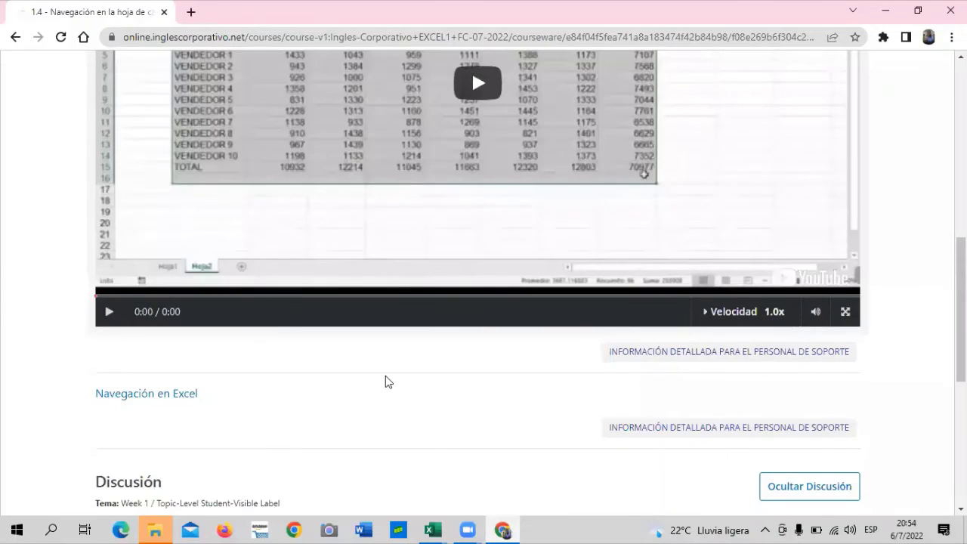
{"action": "scroll", "coordinate": [505, 217], "scroll_direction": "up", "scroll_amount": 3}
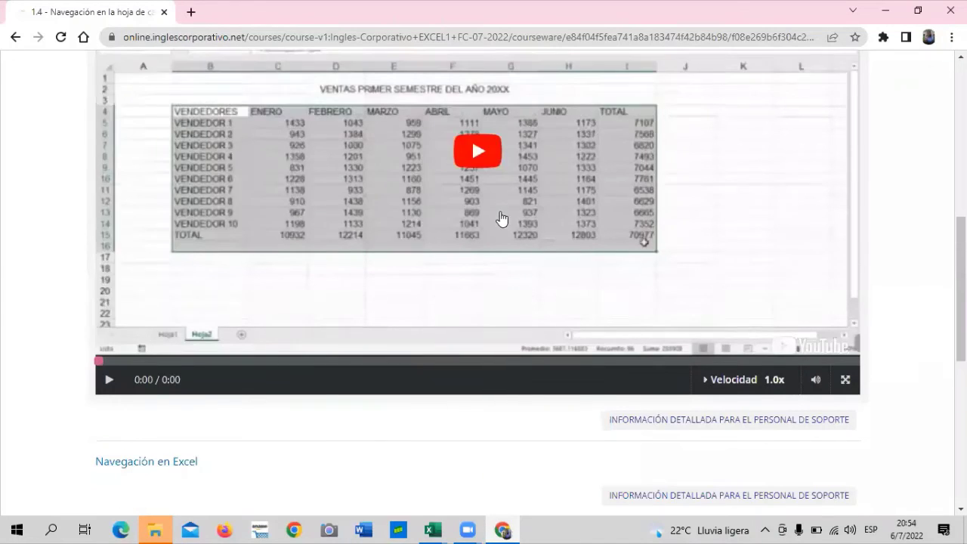
{"action": "scroll", "coordinate": [512, 286], "scroll_direction": "up", "scroll_amount": 2}
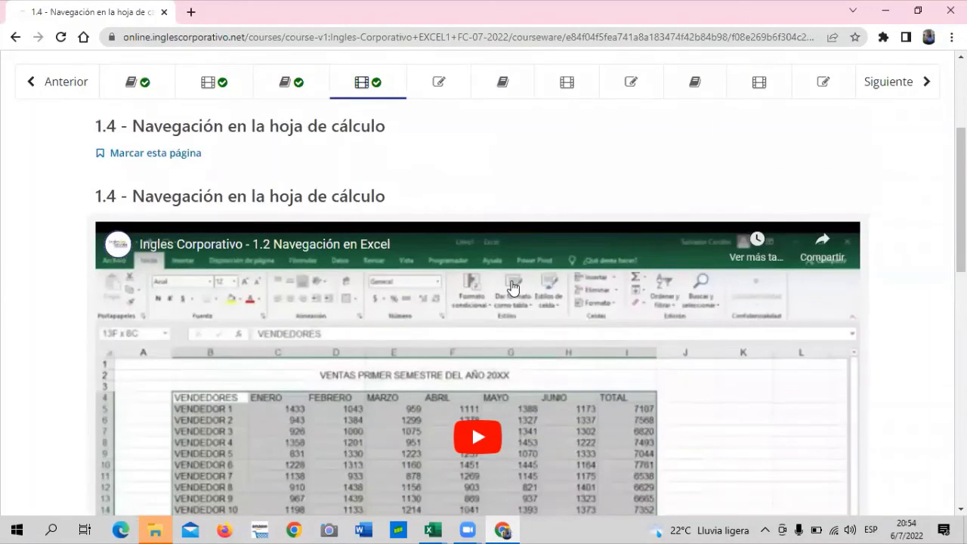
{"action": "mouse_move", "coordinate": [910, 527]}
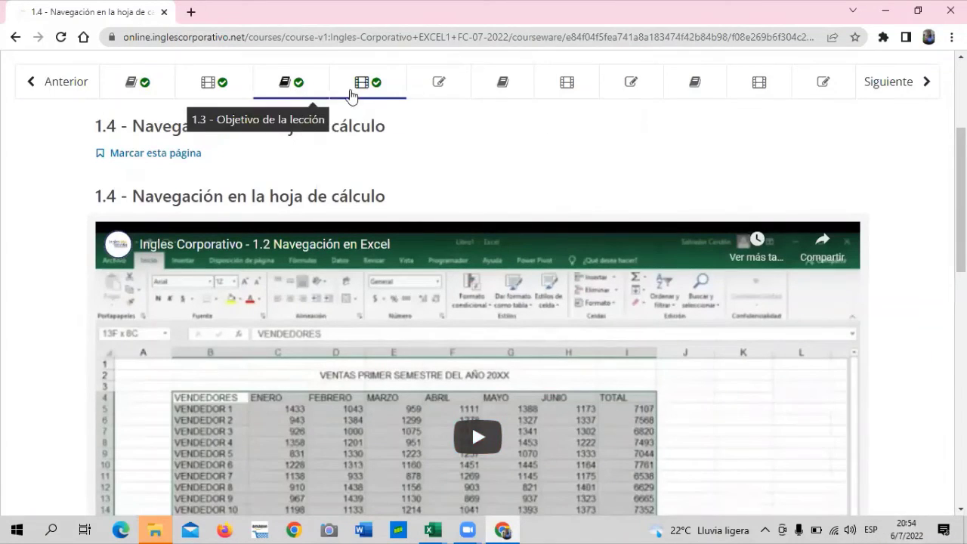
{"action": "left_click", "coordinate": [458, 82]}
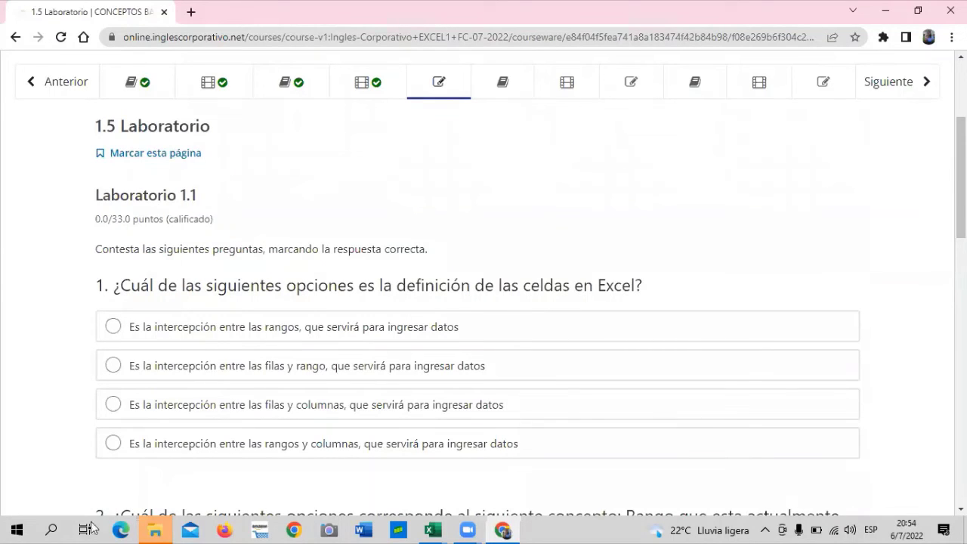
{"action": "mouse_move", "coordinate": [434, 528]}
{"action": "scroll", "coordinate": [402, 164], "scroll_direction": "down", "scroll_amount": 1}
{"action": "scroll", "coordinate": [403, 164], "scroll_direction": "down", "scroll_amount": 3}
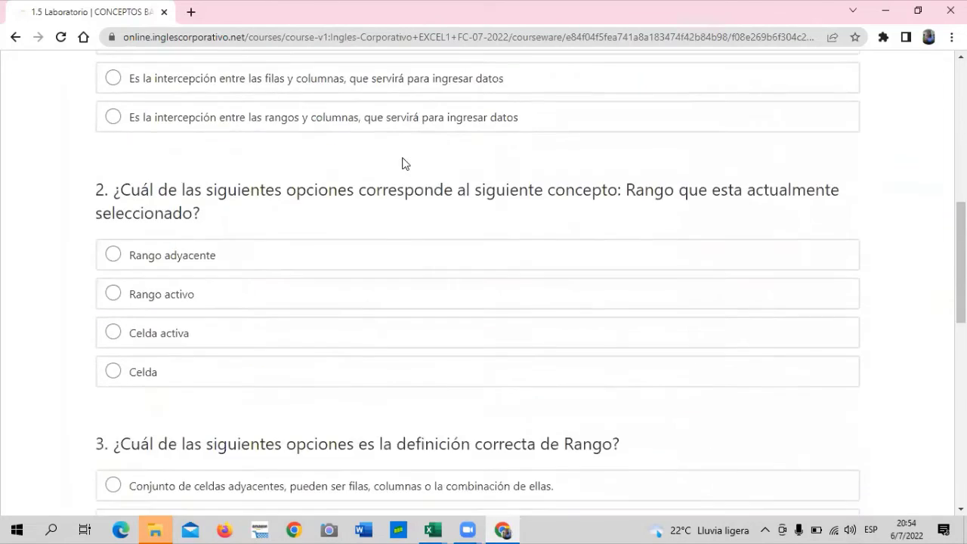
{"action": "scroll", "coordinate": [403, 164], "scroll_direction": "down", "scroll_amount": 4}
{"action": "scroll", "coordinate": [403, 164], "scroll_direction": "down", "scroll_amount": 5}
{"action": "scroll", "coordinate": [355, 306], "scroll_direction": "up", "scroll_amount": 3}
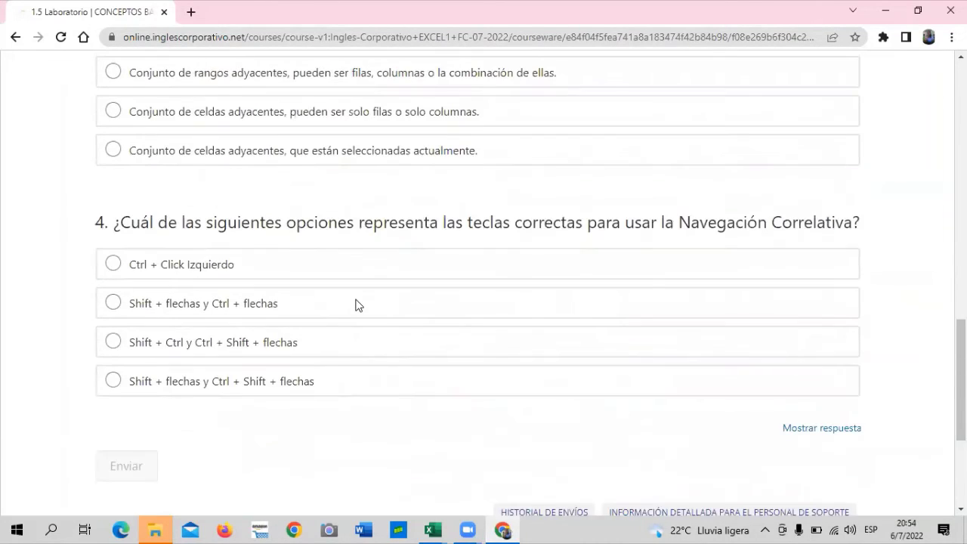
{"action": "scroll", "coordinate": [357, 303], "scroll_direction": "up", "scroll_amount": 4}
{"action": "scroll", "coordinate": [356, 303], "scroll_direction": "up", "scroll_amount": 3}
{"action": "scroll", "coordinate": [360, 288], "scroll_direction": "up", "scroll_amount": 3}
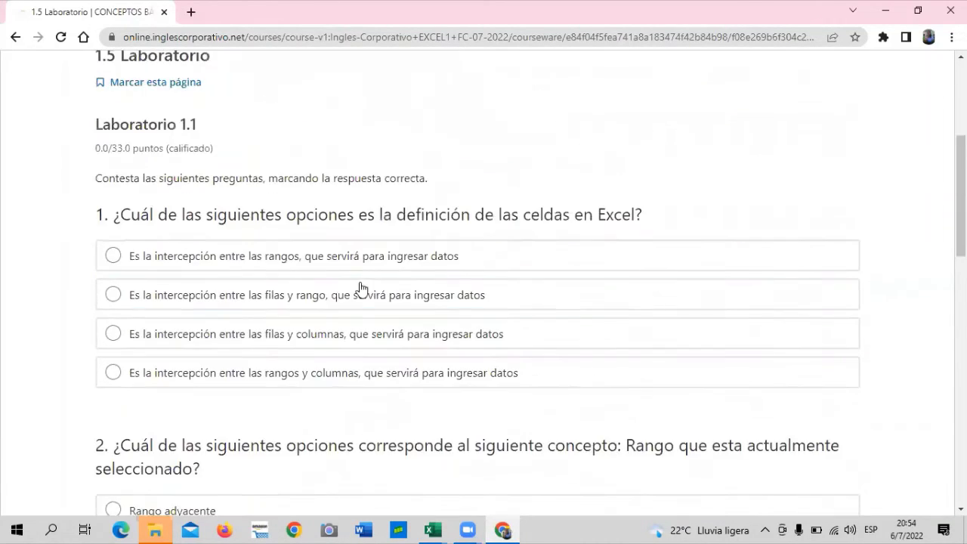
{"action": "scroll", "coordinate": [362, 285], "scroll_direction": "up", "scroll_amount": 1}
{"action": "scroll", "coordinate": [360, 288], "scroll_direction": "up", "scroll_amount": 2}
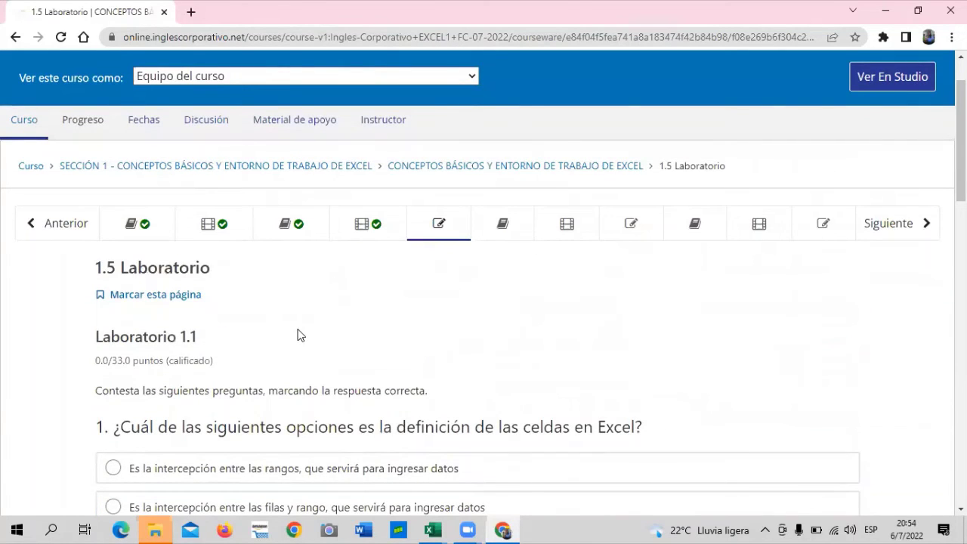
{"action": "scroll", "coordinate": [298, 335], "scroll_direction": "down", "scroll_amount": 3}
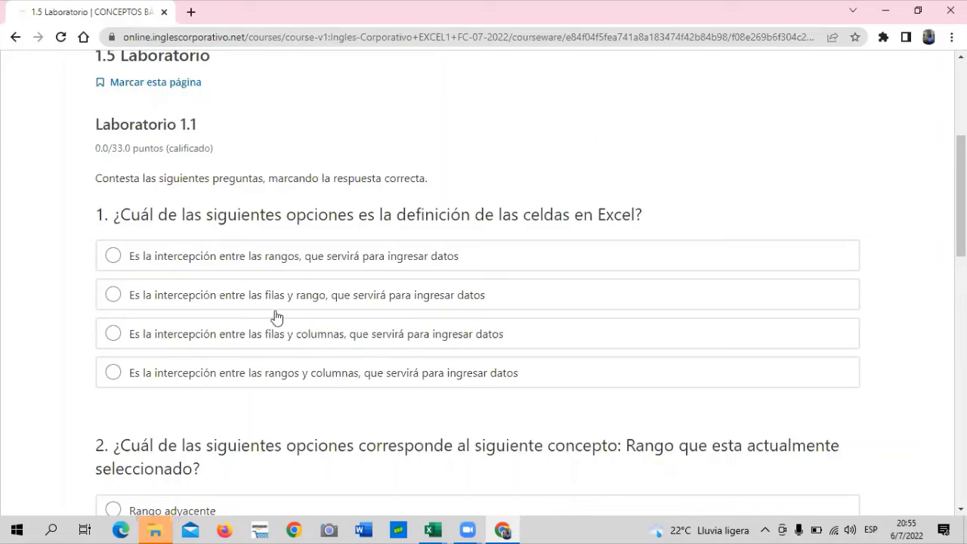
{"action": "scroll", "coordinate": [329, 387], "scroll_direction": "down", "scroll_amount": 10}
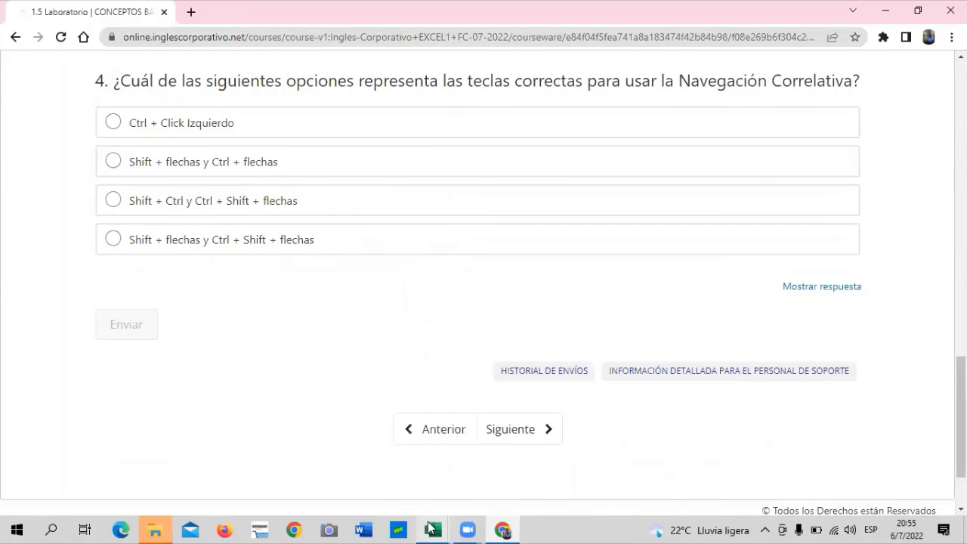
Open the Función si anidada - copia (2) window, then switch to the anidada apto o no apto workbook
{"action": "left_click", "coordinate": [429, 528]}
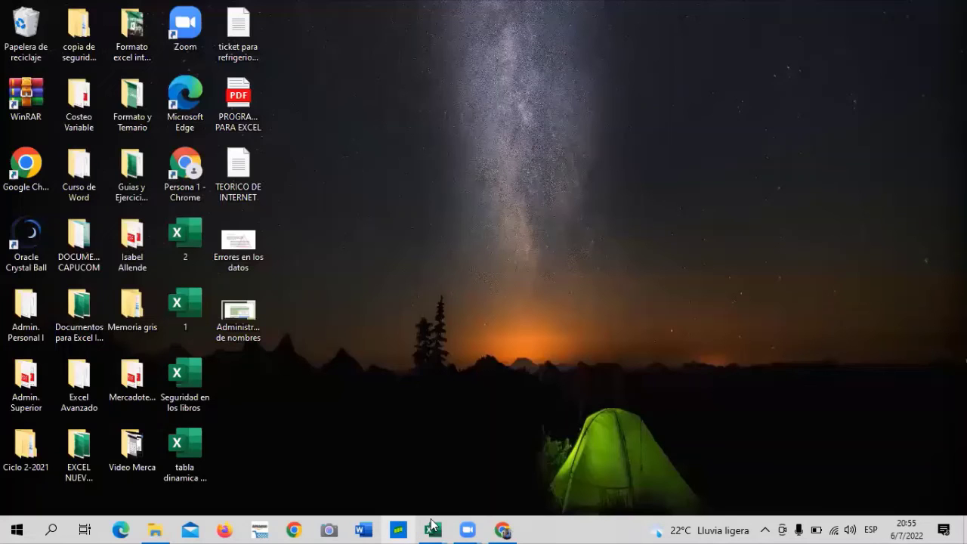
{"action": "mouse_move", "coordinate": [433, 529]}
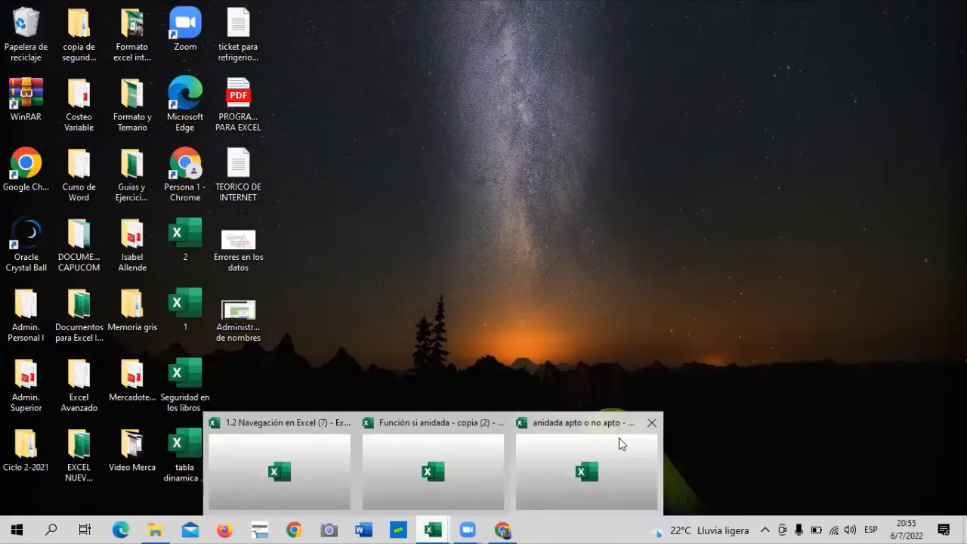
{"action": "left_click", "coordinate": [464, 490]}
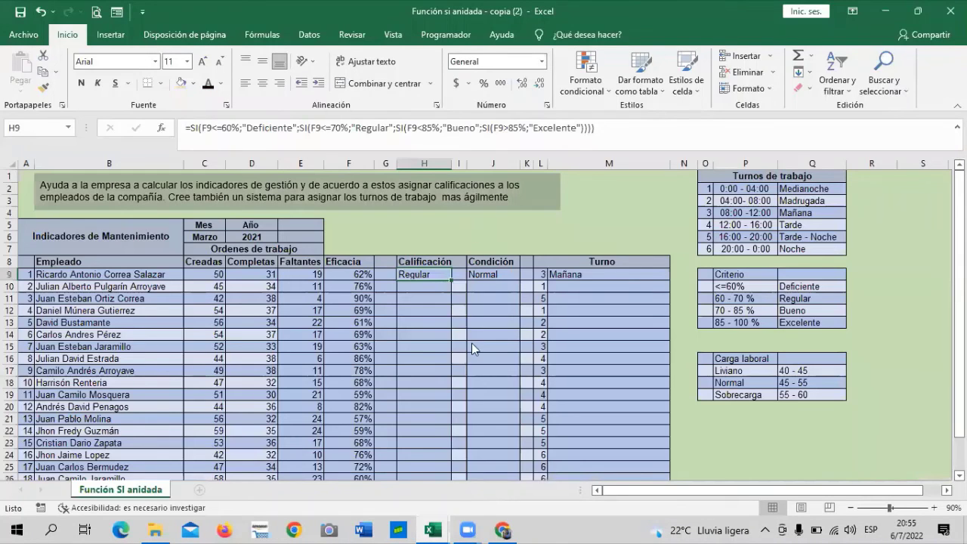
{"action": "scroll", "coordinate": [624, 269], "scroll_direction": "down", "scroll_amount": 5}
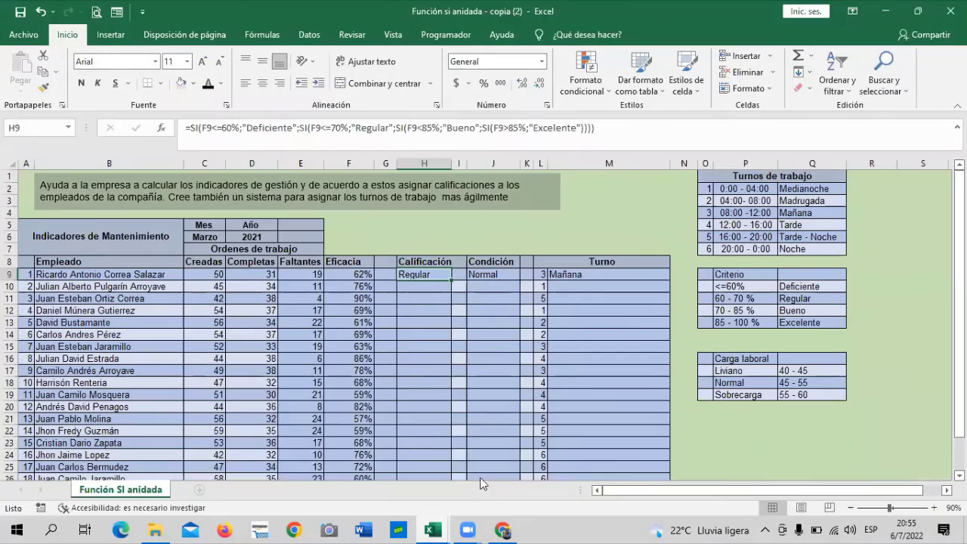
{"action": "mouse_move", "coordinate": [436, 529]}
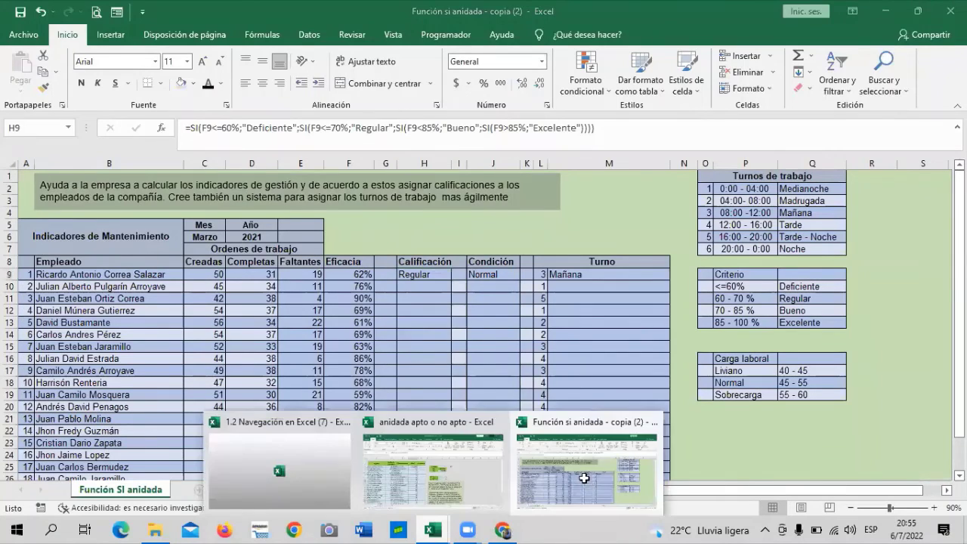
{"action": "left_click", "coordinate": [581, 477]}
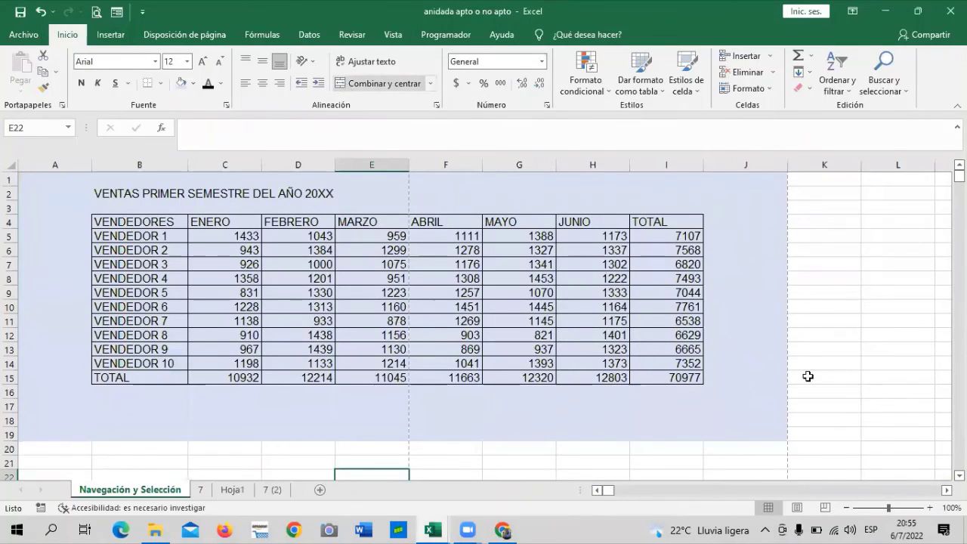
{"action": "left_click", "coordinate": [907, 306]}
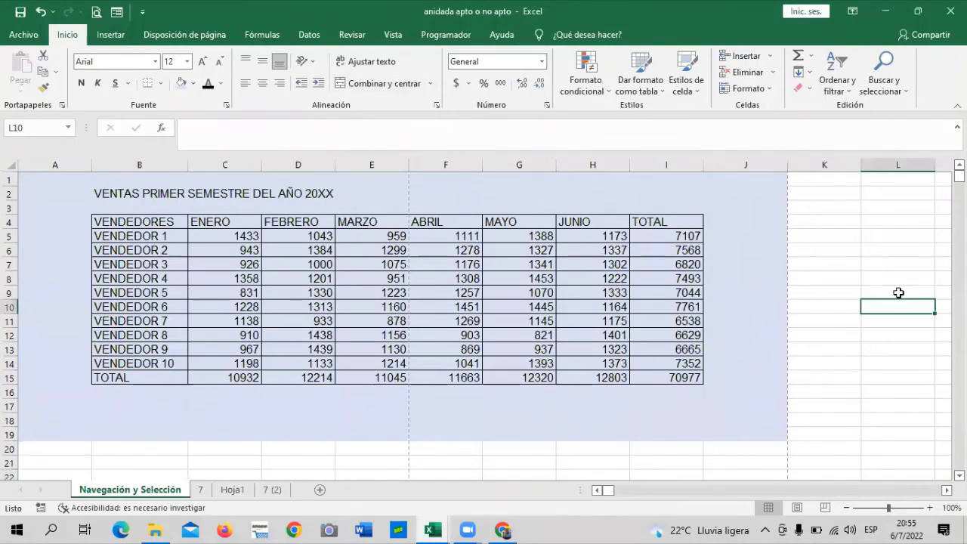
{"action": "scroll", "coordinate": [811, 299], "scroll_direction": "down", "scroll_amount": 1}
{"action": "scroll", "coordinate": [811, 300], "scroll_direction": "down", "scroll_amount": 2}
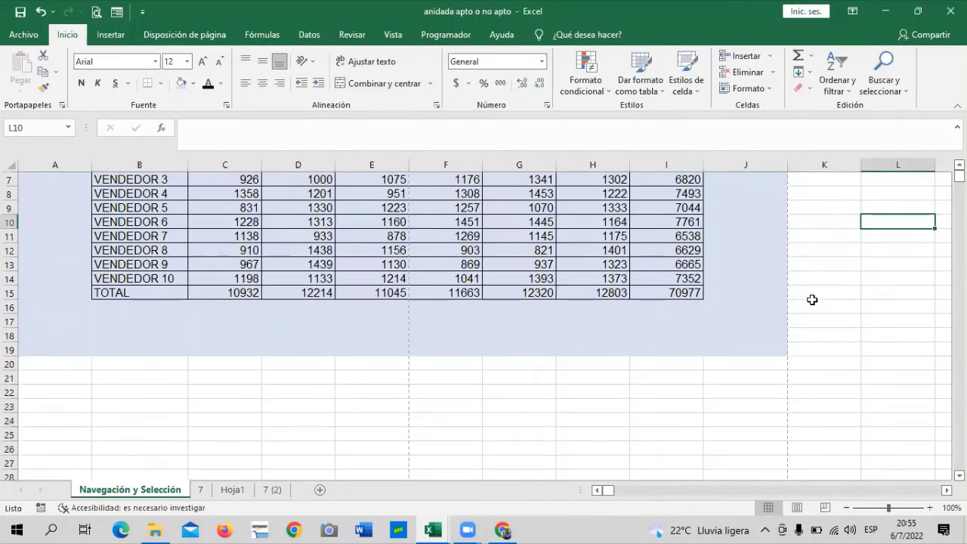
{"action": "scroll", "coordinate": [356, 227], "scroll_direction": "up", "scroll_amount": 2}
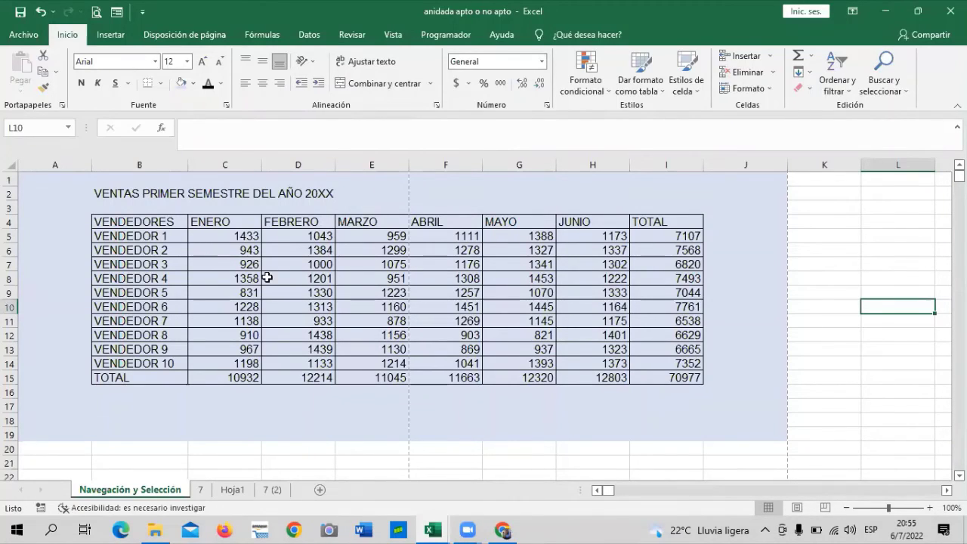
{"action": "left_click", "coordinate": [283, 491]}
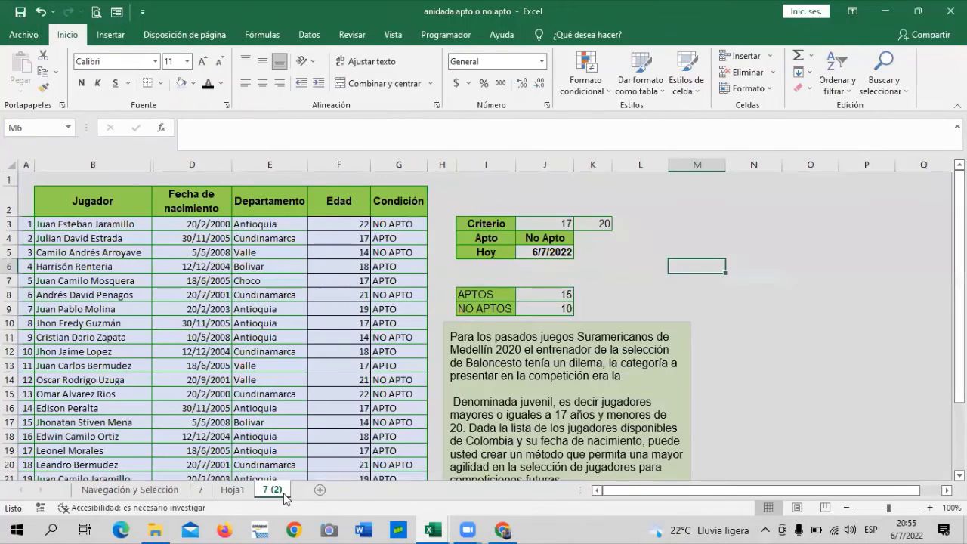
{"action": "left_click", "coordinate": [233, 491]}
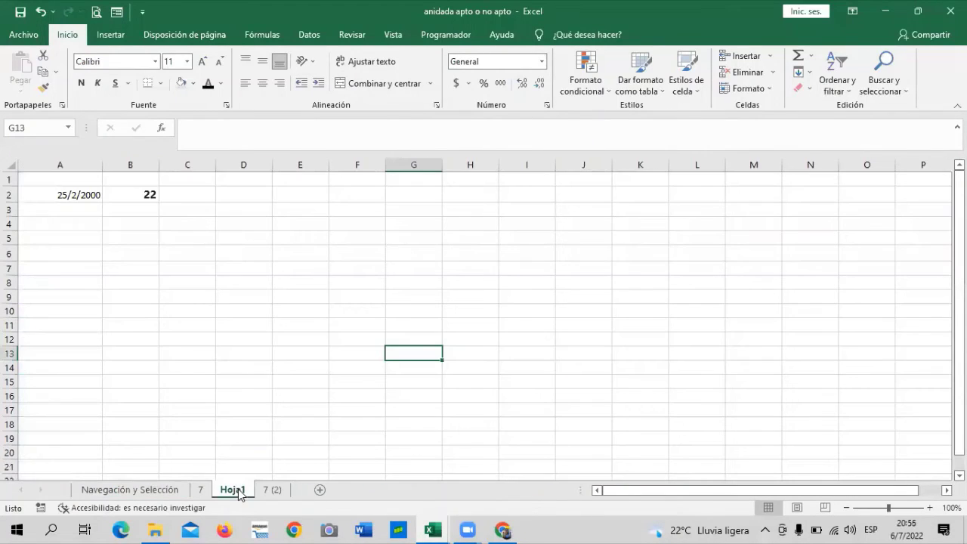
{"action": "left_click", "coordinate": [201, 490]}
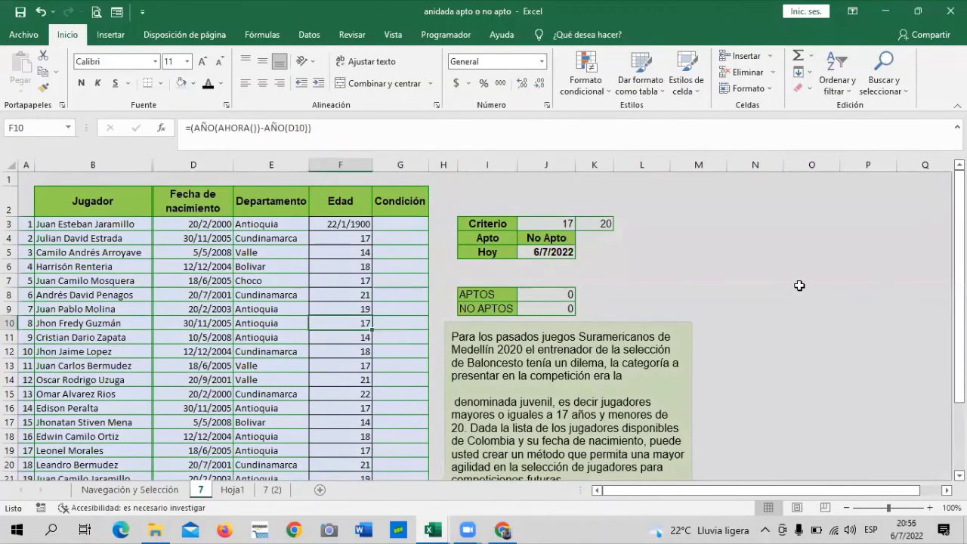
{"action": "left_click", "coordinate": [152, 491]}
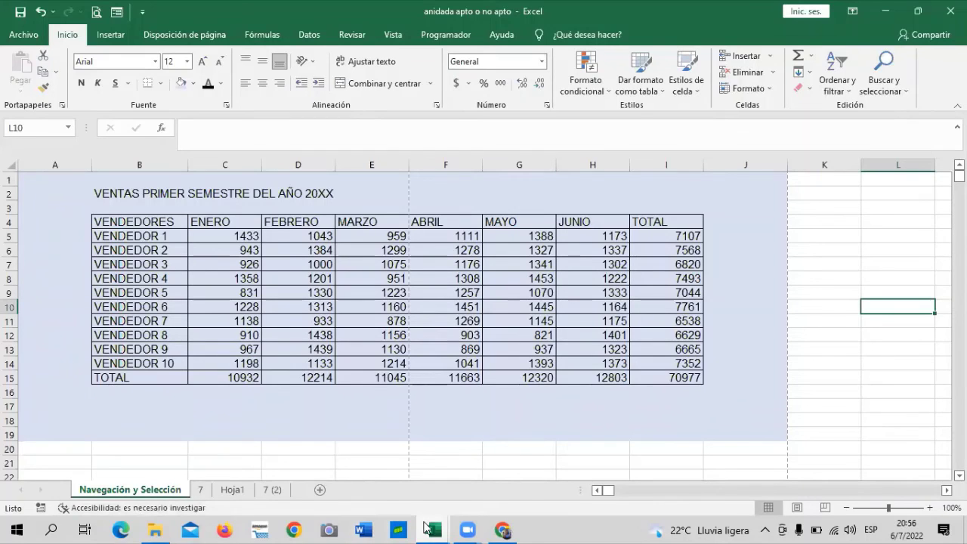
{"action": "mouse_move", "coordinate": [435, 528]}
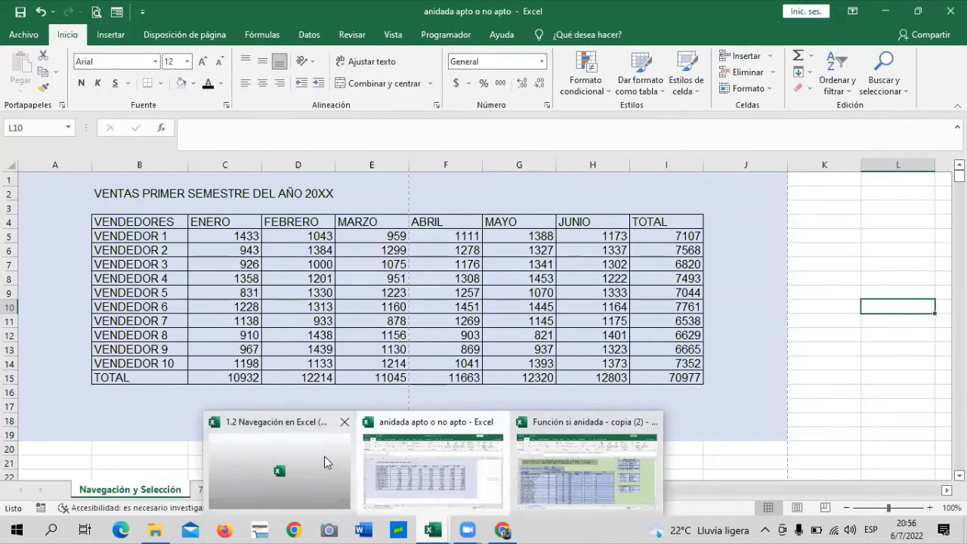
In 1.2 Navegación en Excel (7), browse sheets Hoja4, Hoja3, Hoja1, Hoja2, Hoja5, then return to Navegación y Selección
{"action": "left_click", "coordinate": [324, 457]}
{"action": "left_click", "coordinate": [421, 460]}
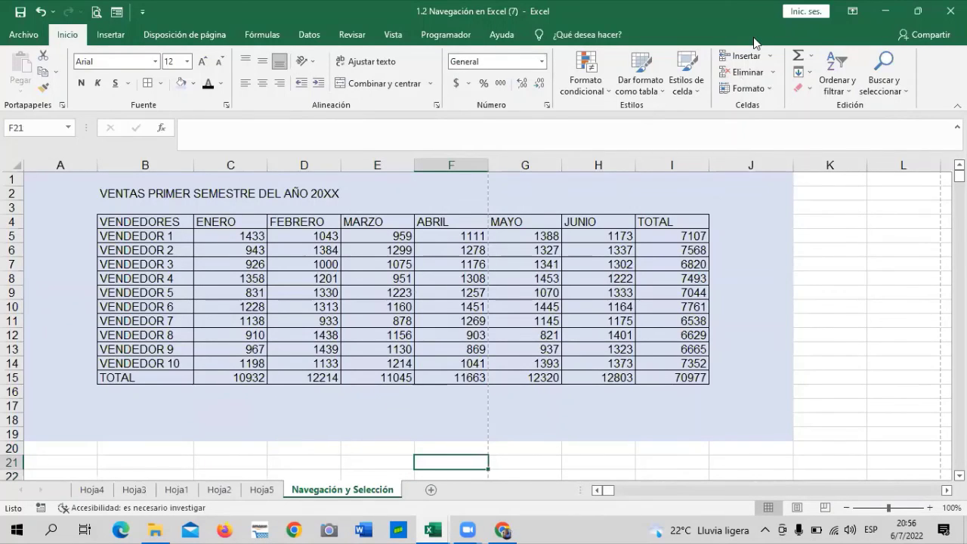
{"action": "left_click", "coordinate": [91, 491]}
{"action": "left_click", "coordinate": [135, 491]}
{"action": "left_click", "coordinate": [178, 493]}
{"action": "left_click", "coordinate": [219, 493]}
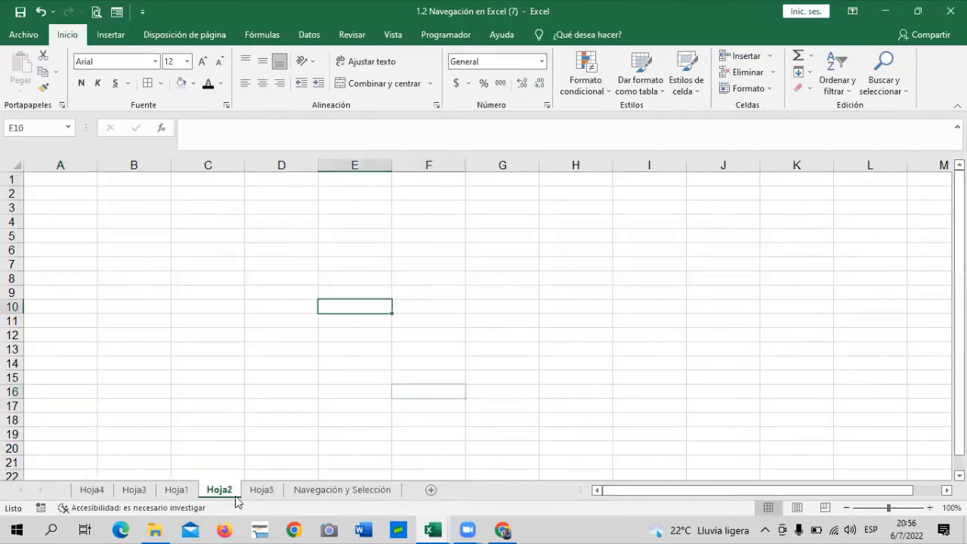
{"action": "left_click", "coordinate": [262, 492]}
{"action": "left_click", "coordinate": [339, 495]}
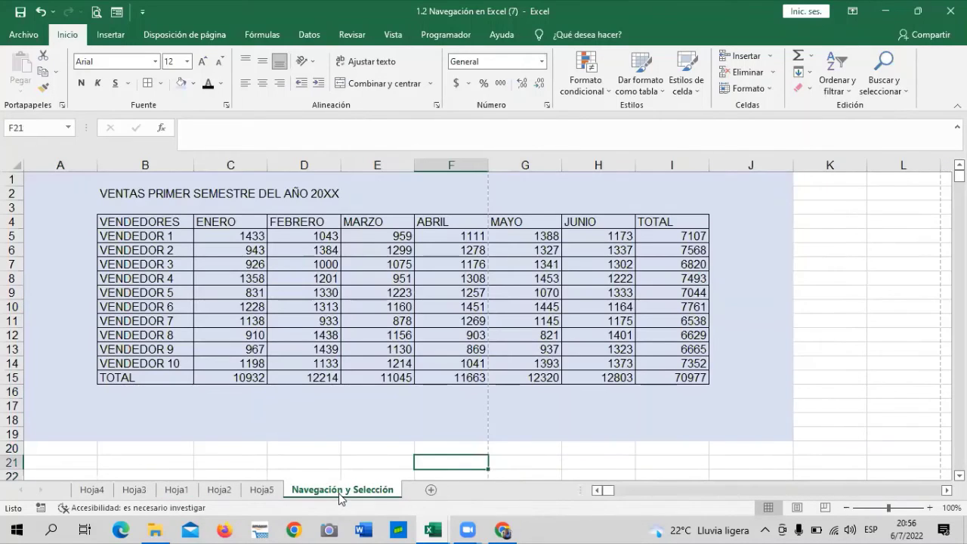
Select the table title in B2, then cells E18 and B16
{"action": "left_click", "coordinate": [690, 191]}
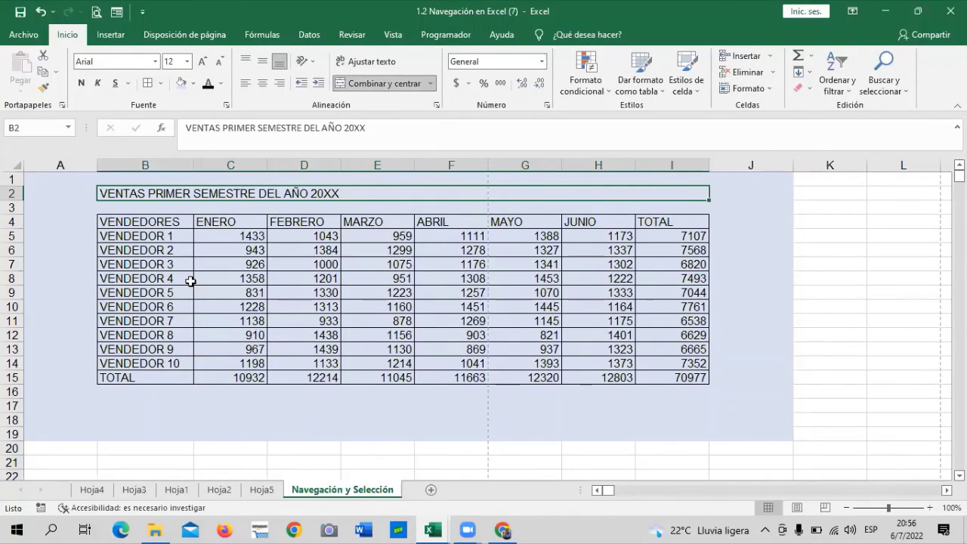
{"action": "left_click", "coordinate": [393, 422]}
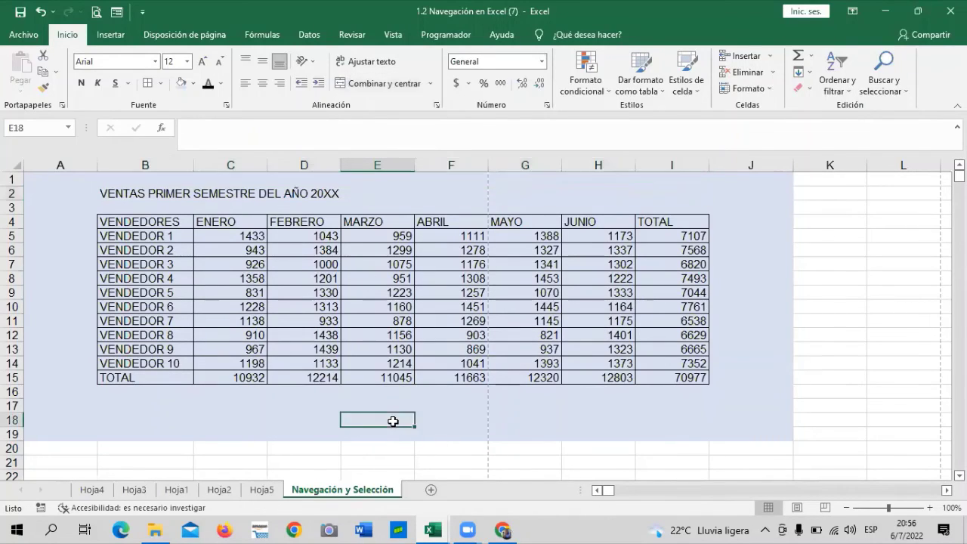
{"action": "left_click", "coordinate": [170, 392]}
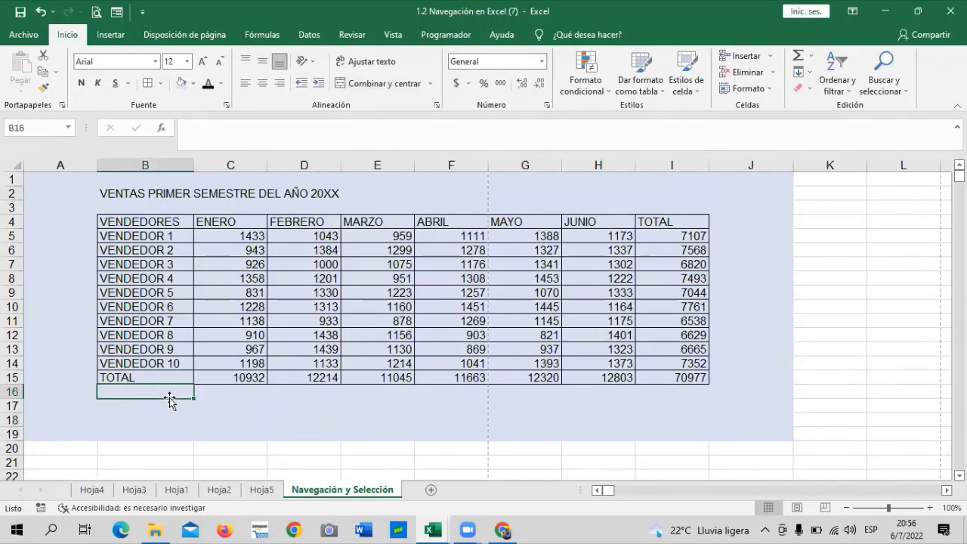
{"action": "left_click", "coordinate": [503, 530]}
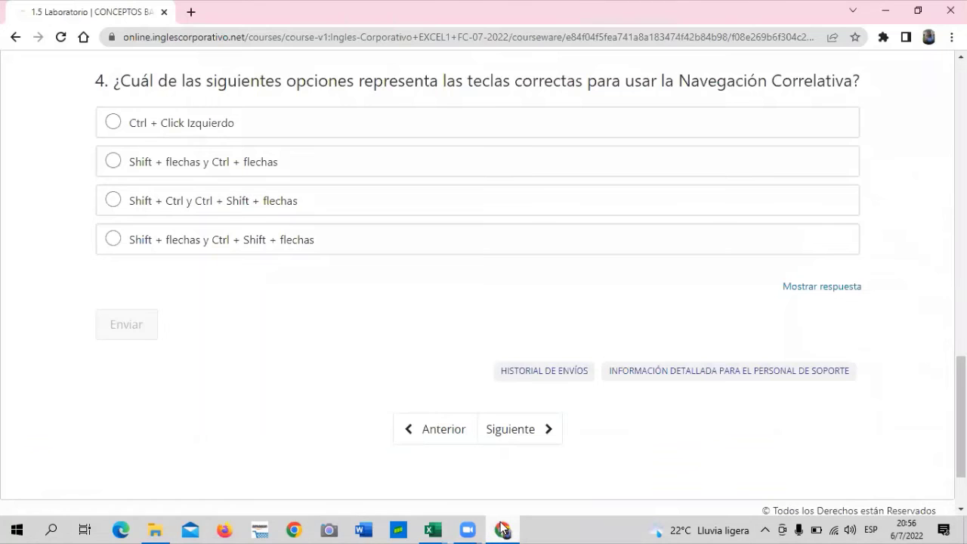
{"action": "scroll", "coordinate": [358, 376], "scroll_direction": "up", "scroll_amount": 4}
{"action": "scroll", "coordinate": [359, 375], "scroll_direction": "up", "scroll_amount": 7}
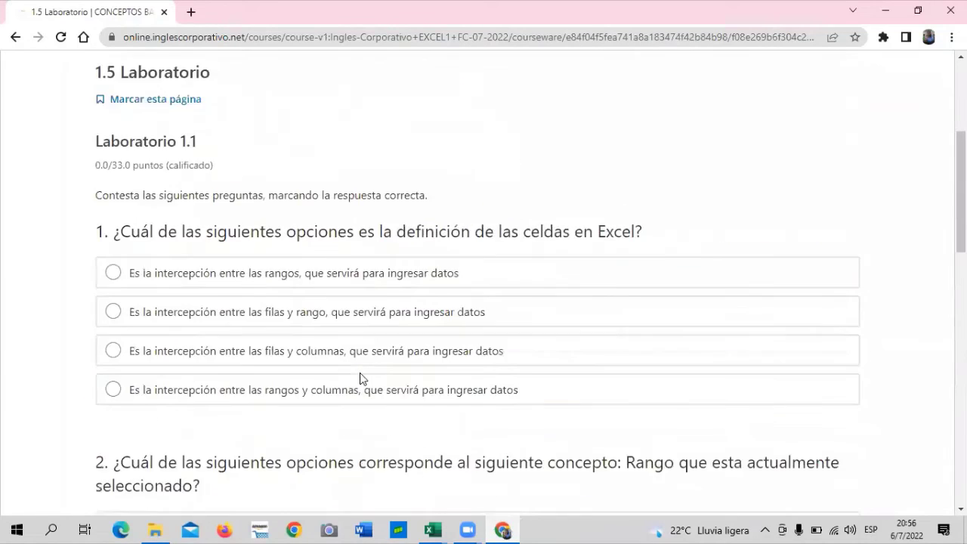
{"action": "scroll", "coordinate": [361, 378], "scroll_direction": "up", "scroll_amount": 4}
{"action": "scroll", "coordinate": [361, 378], "scroll_direction": "down", "scroll_amount": 2}
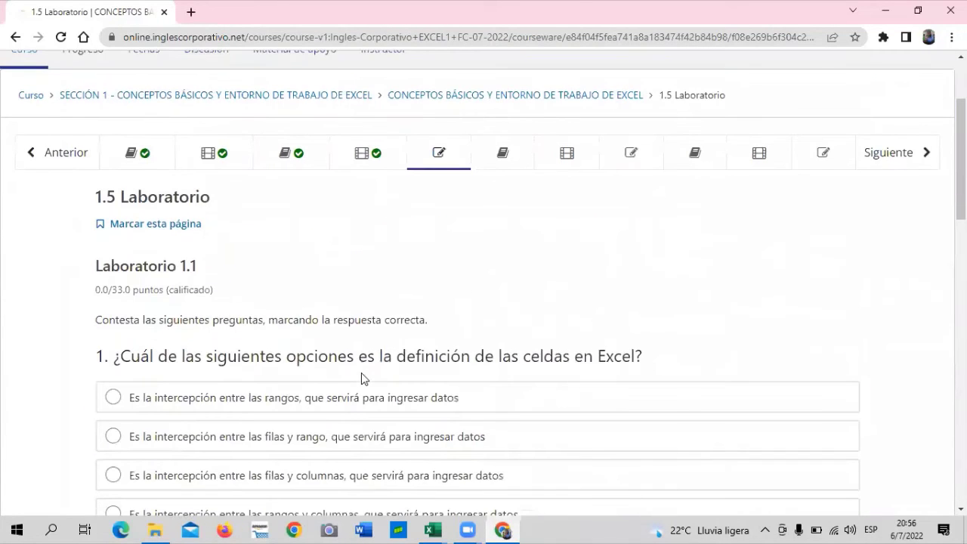
{"action": "scroll", "coordinate": [362, 378], "scroll_direction": "down", "scroll_amount": 1}
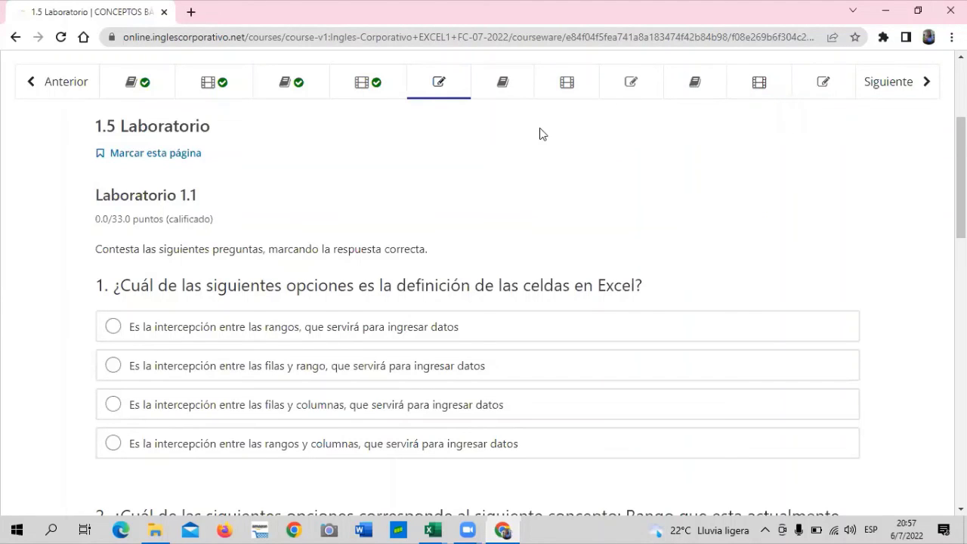
{"action": "scroll", "coordinate": [294, 294], "scroll_direction": "down", "scroll_amount": 1}
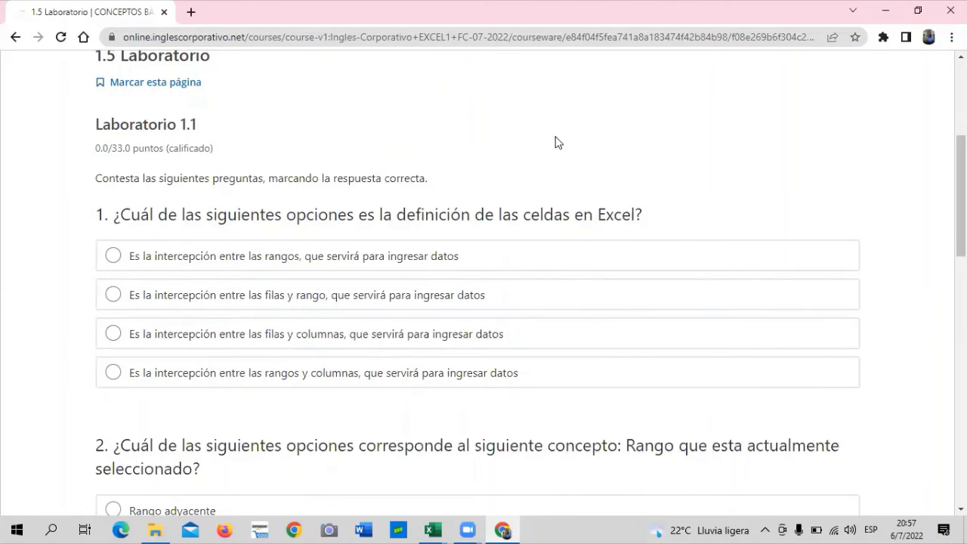
{"action": "scroll", "coordinate": [567, 148], "scroll_direction": "down", "scroll_amount": 1}
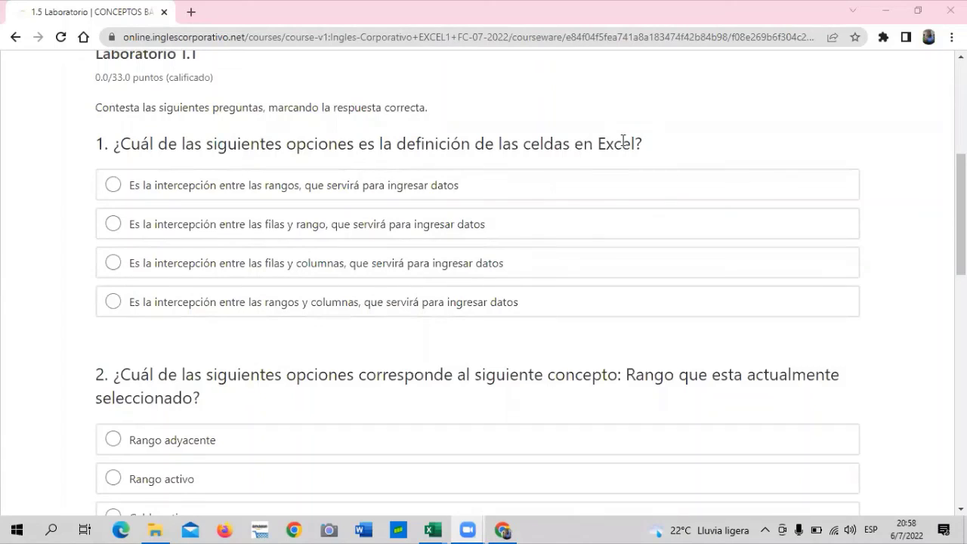
Answer question 1 with the rows-and-columns intersection definition
{"action": "left_click", "coordinate": [112, 263]}
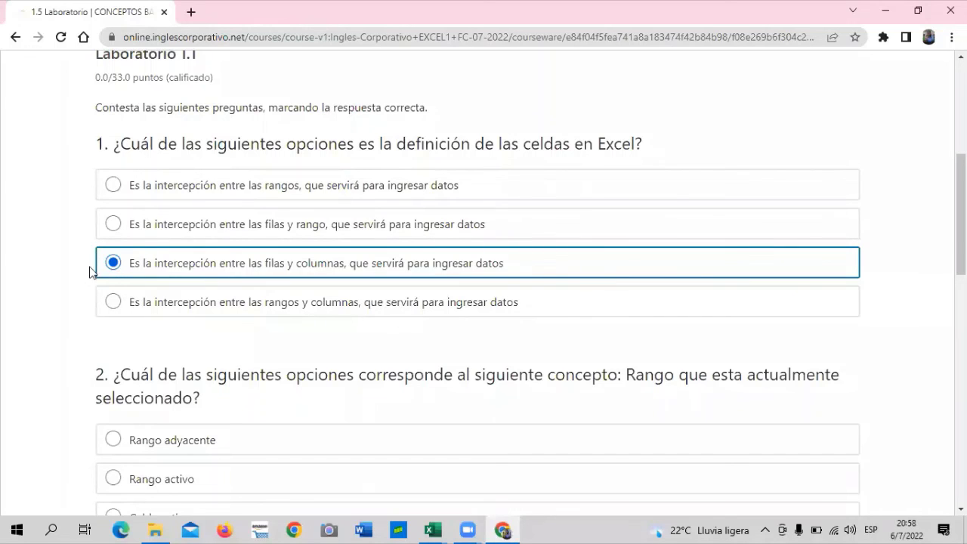
{"action": "scroll", "coordinate": [89, 271], "scroll_direction": "down", "scroll_amount": 2}
{"action": "left_click", "coordinate": [113, 248]}
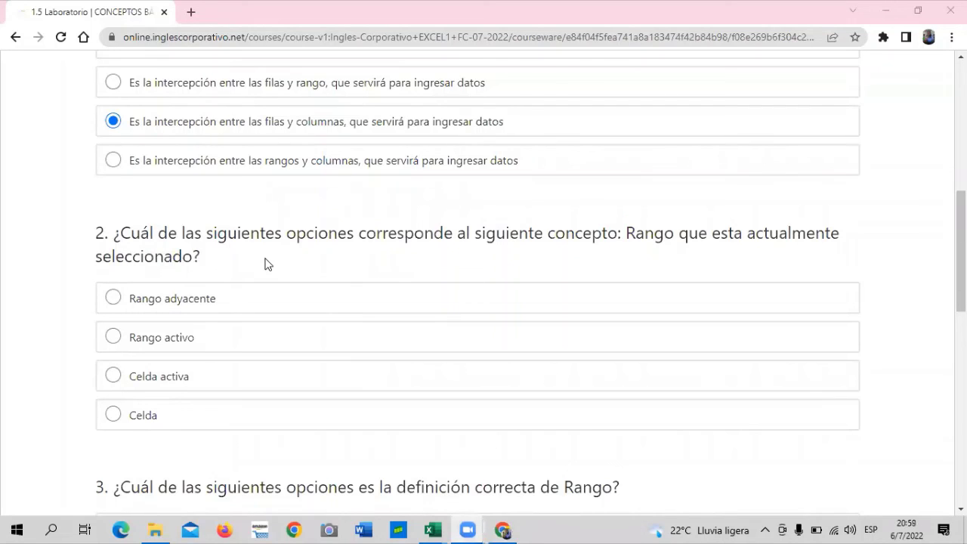
Answer question 2 with 'Rango activo' and move on to question 3's options
{"action": "left_click", "coordinate": [226, 338]}
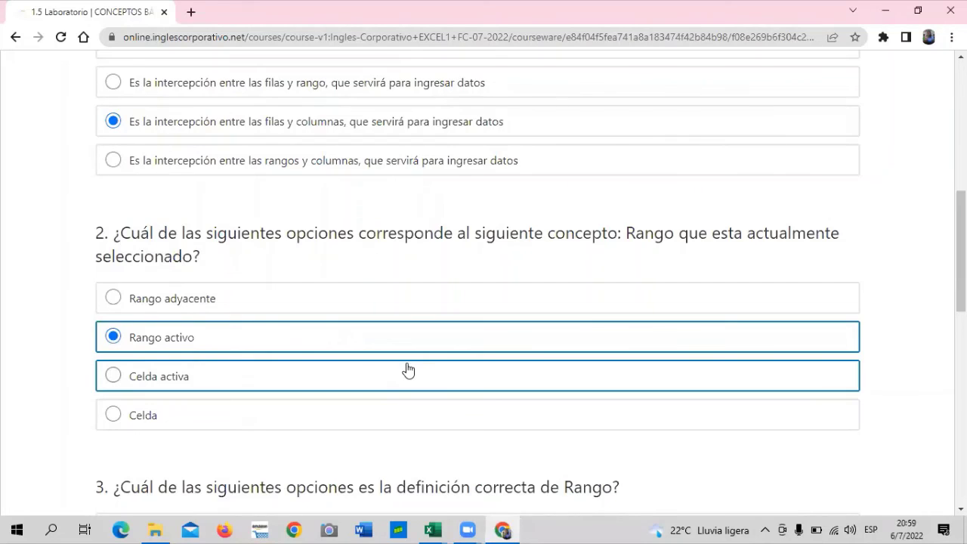
{"action": "scroll", "coordinate": [408, 368], "scroll_direction": "down", "scroll_amount": 2}
{"action": "scroll", "coordinate": [437, 249], "scroll_direction": "down", "scroll_amount": 1}
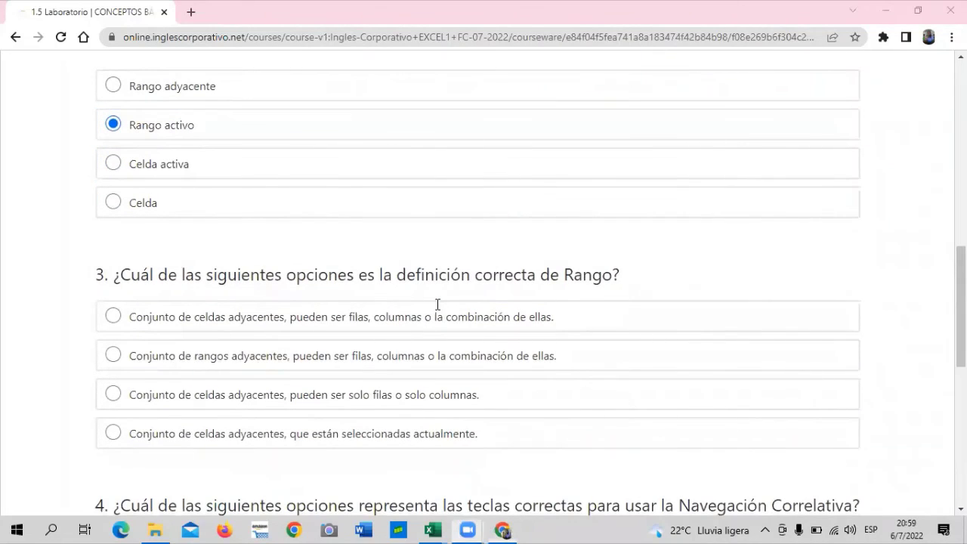
{"action": "scroll", "coordinate": [367, 378], "scroll_direction": "down", "scroll_amount": 3}
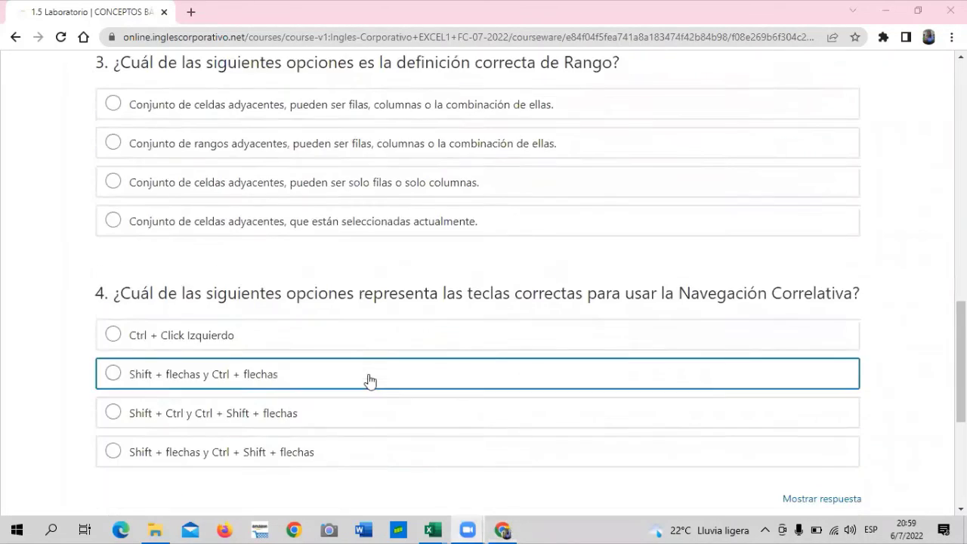
{"action": "scroll", "coordinate": [544, 317], "scroll_direction": "up", "scroll_amount": 1}
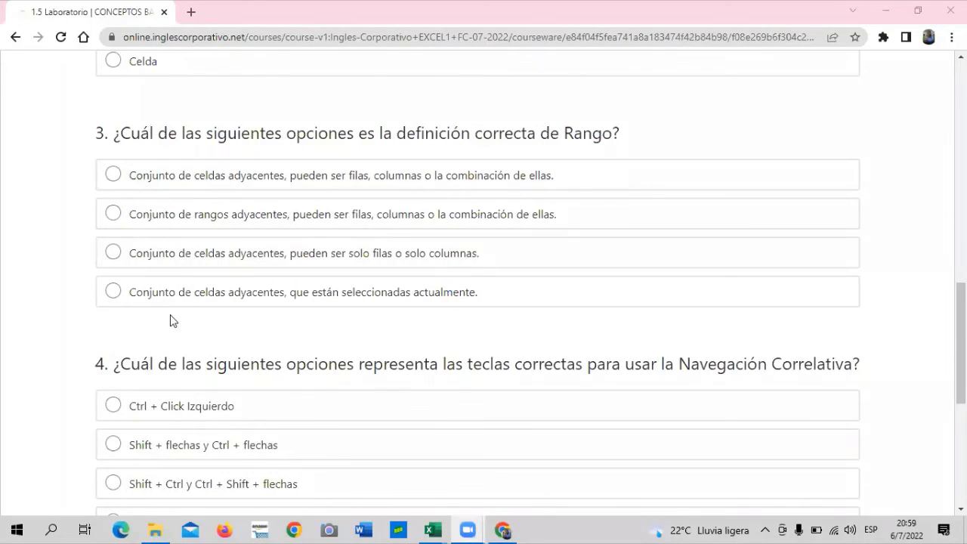
{"action": "key", "text": "Tab"}
{"action": "left_click", "coordinate": [111, 175]}
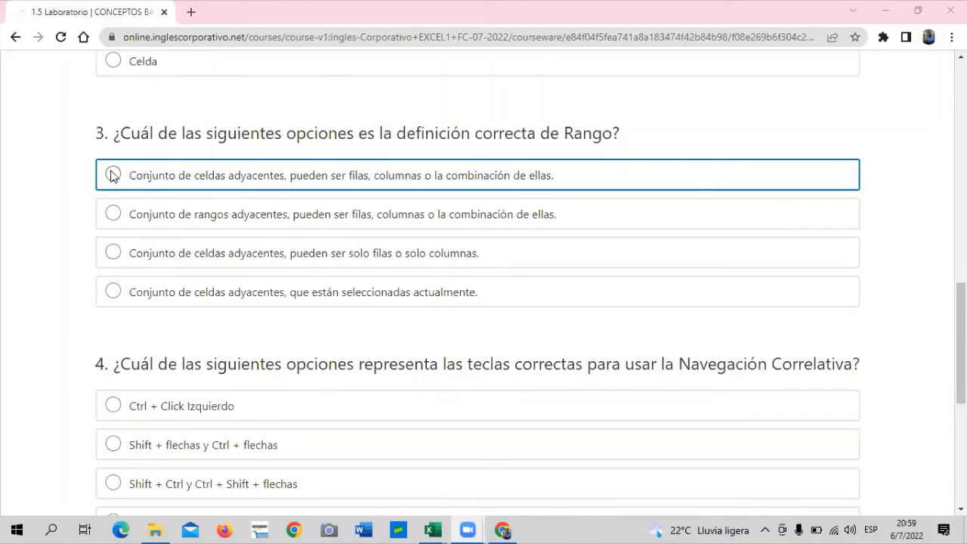
Pick the first adjacent-cells definition for question 3 and 'Shift + flechas y Ctrl + Shift + flechas' for question 4
{"action": "left_click", "coordinate": [111, 174]}
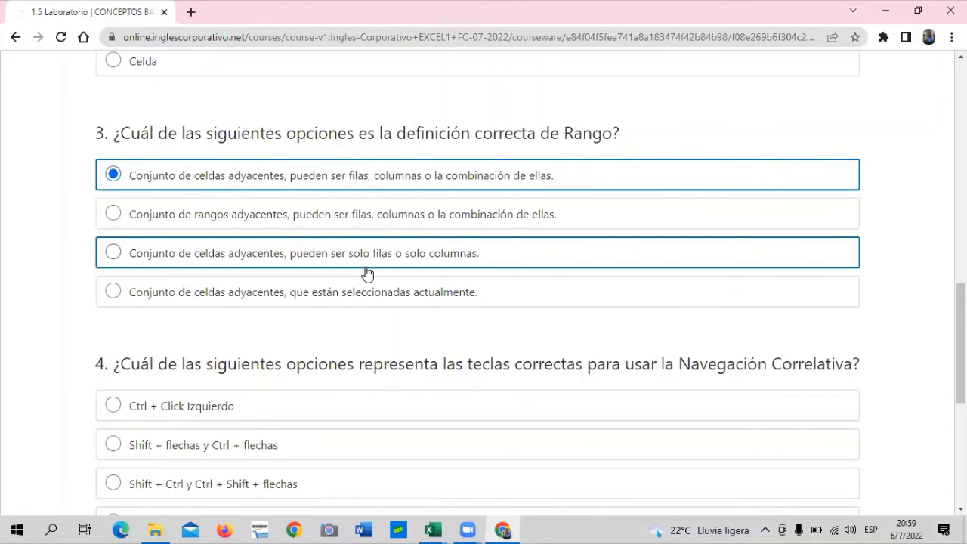
{"action": "scroll", "coordinate": [446, 332], "scroll_direction": "down", "scroll_amount": 3}
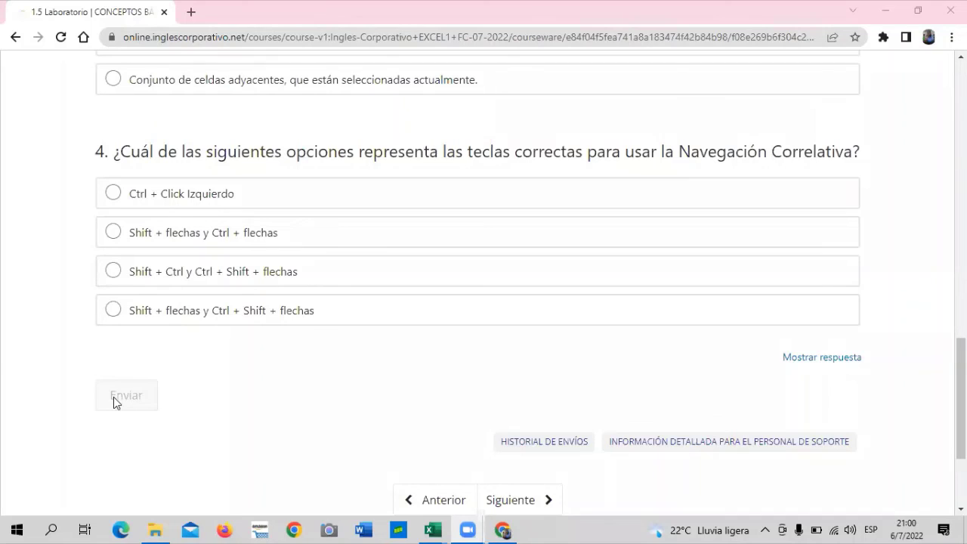
{"action": "left_click", "coordinate": [108, 318]}
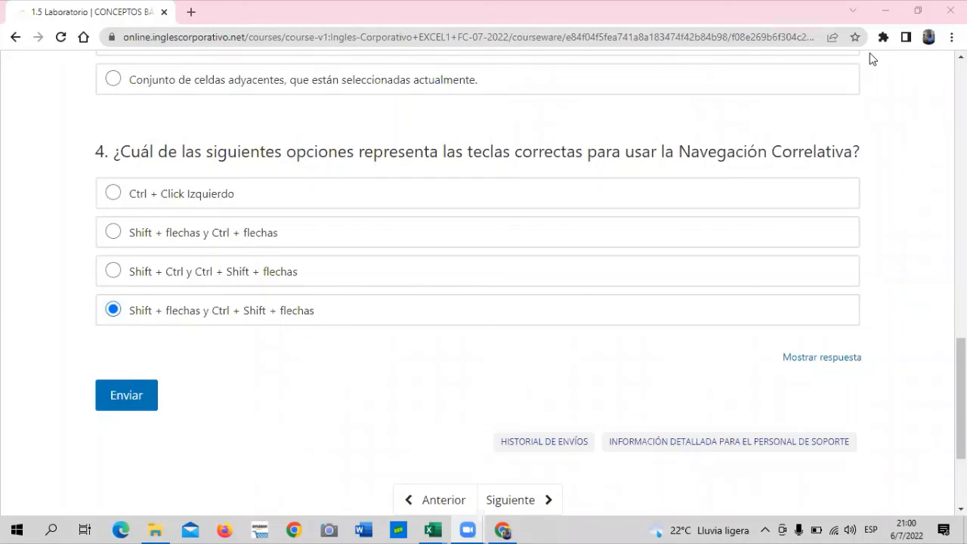
{"action": "scroll", "coordinate": [215, 393], "scroll_direction": "up", "scroll_amount": 4}
{"action": "scroll", "coordinate": [235, 397], "scroll_direction": "down", "scroll_amount": 3}
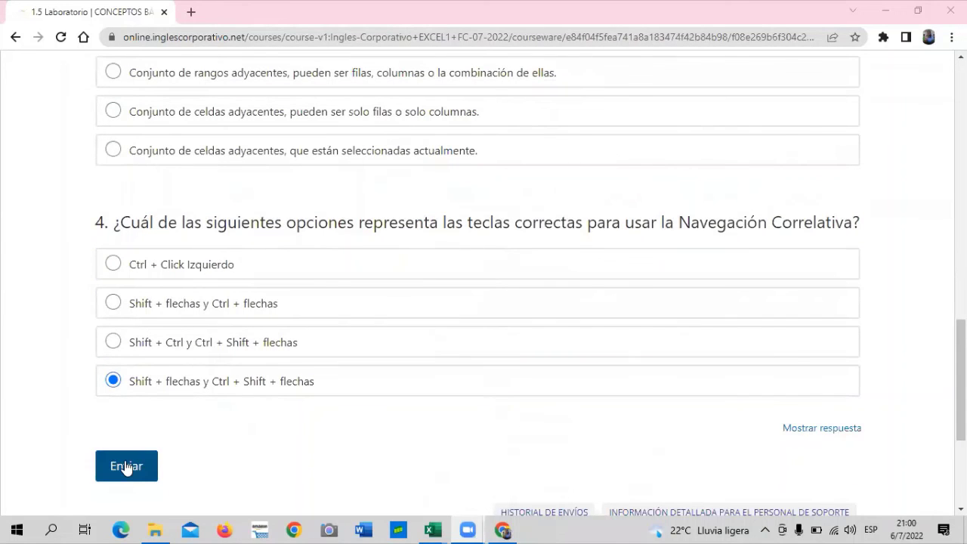
Scroll down below question 4 and click 'Mostrar respuesta' to reveal the correct answers
{"action": "scroll", "coordinate": [130, 420], "scroll_direction": "up", "scroll_amount": 1}
{"action": "scroll", "coordinate": [132, 405], "scroll_direction": "up", "scroll_amount": 9}
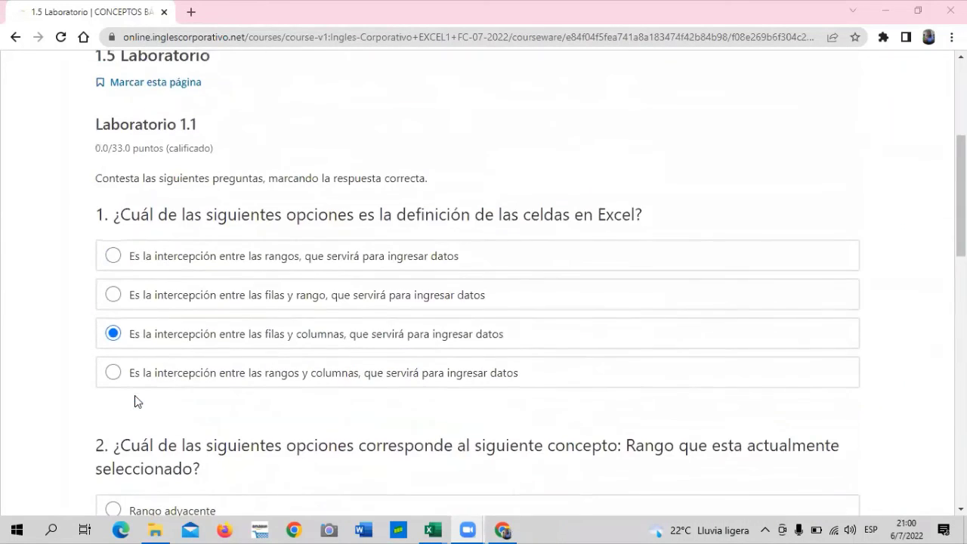
{"action": "scroll", "coordinate": [201, 287], "scroll_direction": "up", "scroll_amount": 3}
{"action": "scroll", "coordinate": [365, 117], "scroll_direction": "down", "scroll_amount": 3}
{"action": "scroll", "coordinate": [415, 334], "scroll_direction": "down", "scroll_amount": 5}
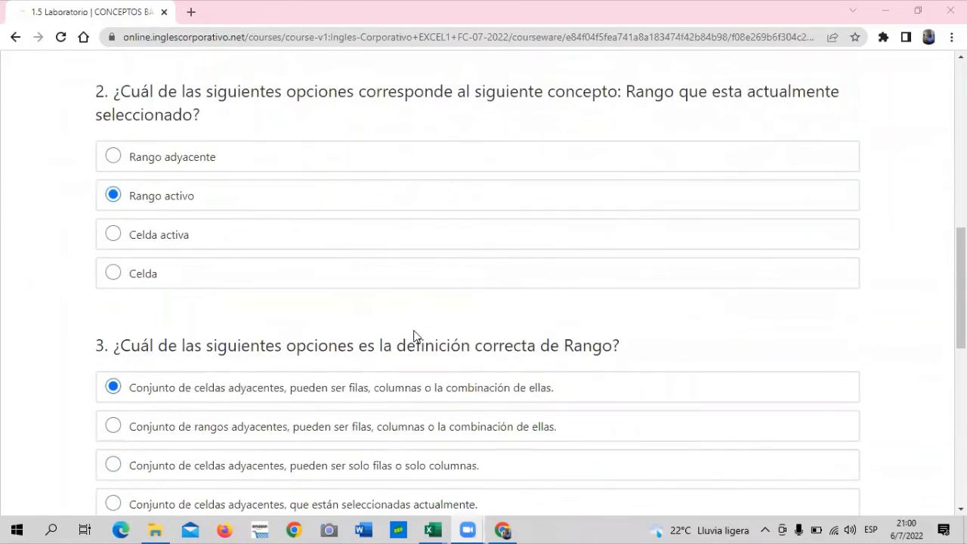
{"action": "scroll", "coordinate": [741, 353], "scroll_direction": "down", "scroll_amount": 3}
{"action": "scroll", "coordinate": [649, 415], "scroll_direction": "down", "scroll_amount": 2}
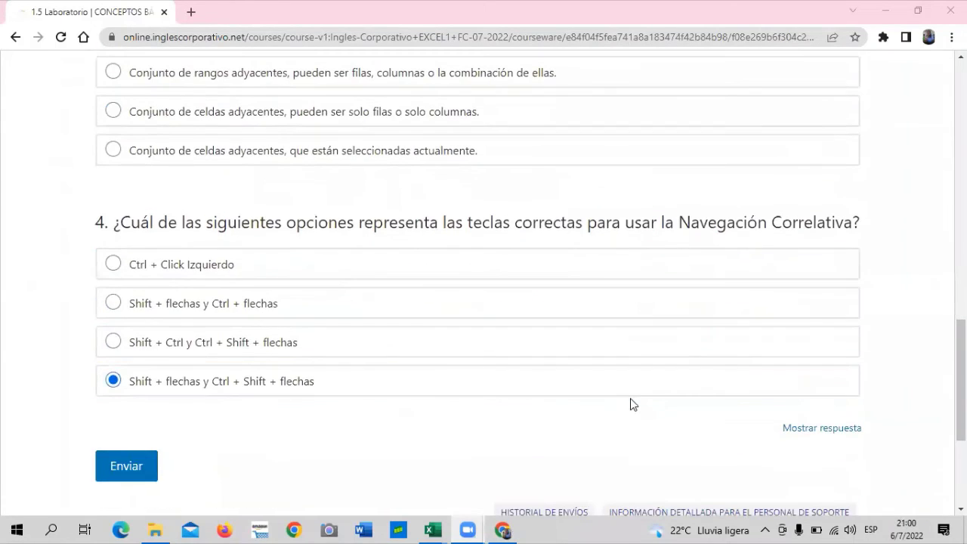
{"action": "scroll", "coordinate": [665, 419], "scroll_direction": "down", "scroll_amount": 1}
{"action": "scroll", "coordinate": [870, 276], "scroll_direction": "down", "scroll_amount": 1}
{"action": "left_click", "coordinate": [835, 295]}
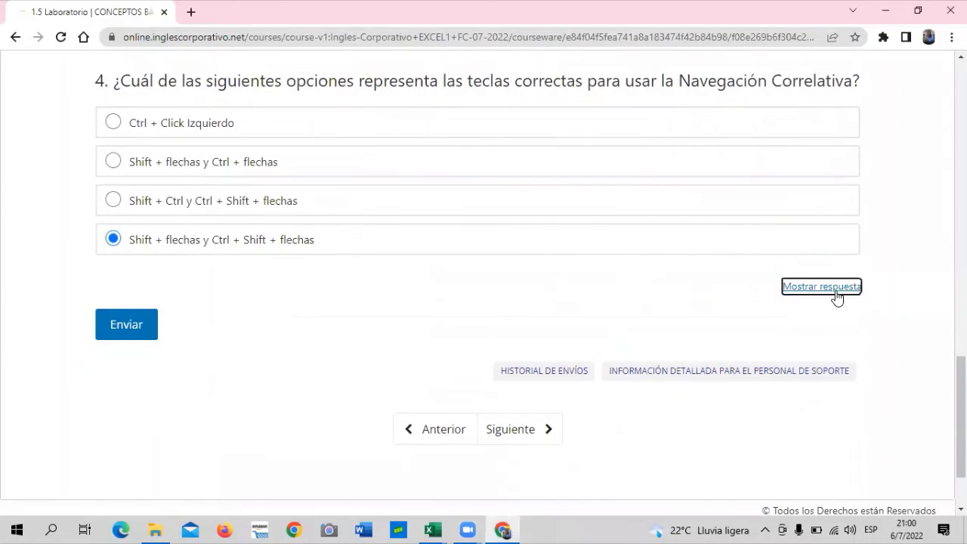
Scroll through all four questions to confirm each answer is marked correct
{"action": "scroll", "coordinate": [498, 364], "scroll_direction": "up", "scroll_amount": 1}
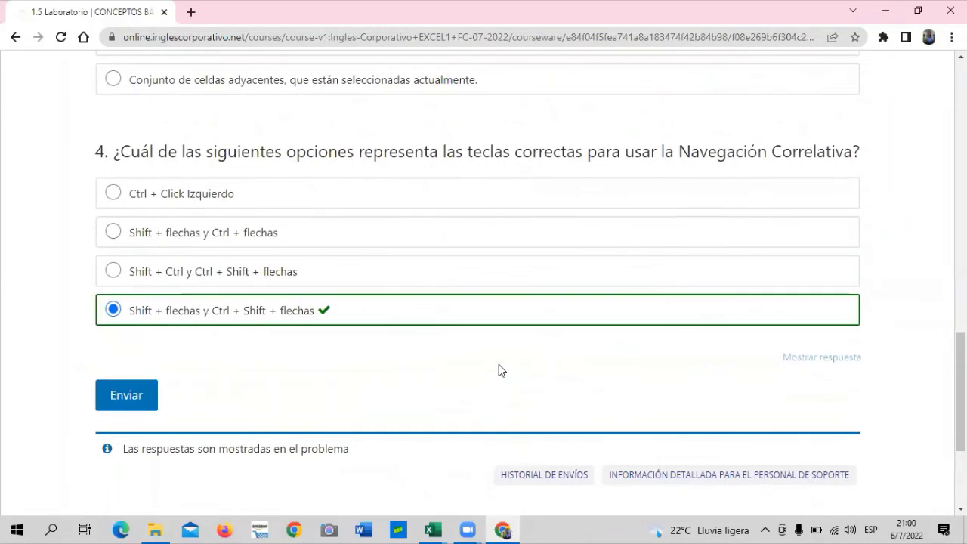
{"action": "scroll", "coordinate": [498, 364], "scroll_direction": "up", "scroll_amount": 3}
{"action": "scroll", "coordinate": [498, 364], "scroll_direction": "up", "scroll_amount": 4}
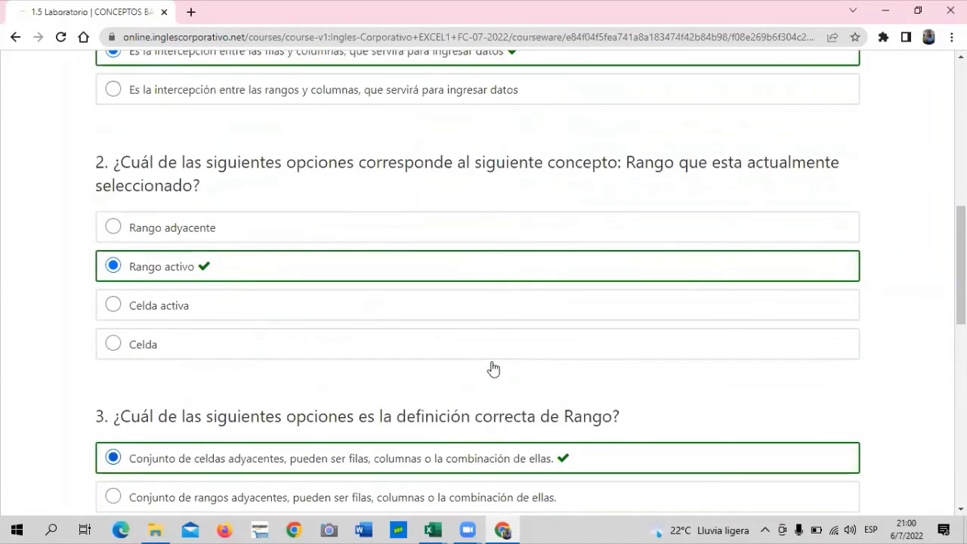
{"action": "scroll", "coordinate": [496, 366], "scroll_direction": "up", "scroll_amount": 3}
{"action": "scroll", "coordinate": [496, 367], "scroll_direction": "up", "scroll_amount": 2}
{"action": "scroll", "coordinate": [498, 367], "scroll_direction": "down", "scroll_amount": 3}
{"action": "scroll", "coordinate": [503, 371], "scroll_direction": "down", "scroll_amount": 1}
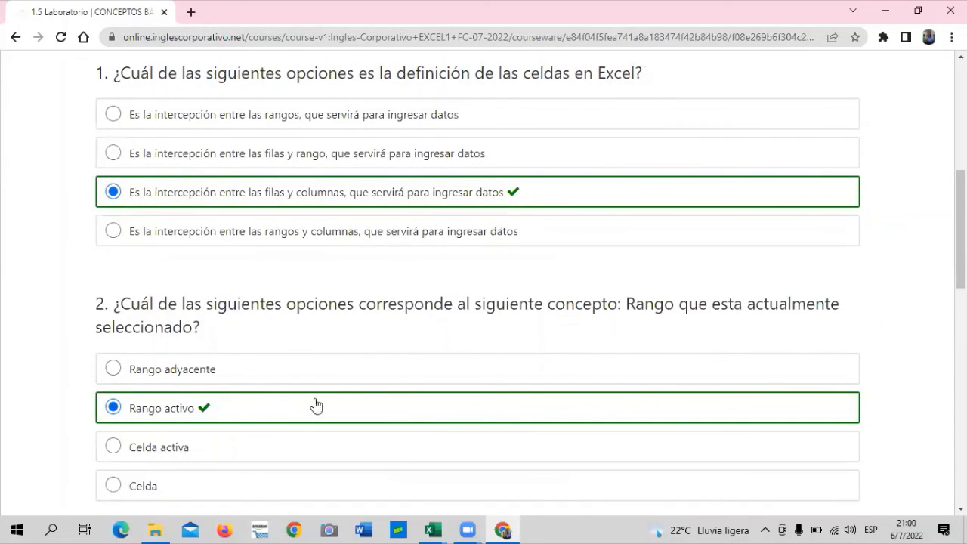
{"action": "scroll", "coordinate": [268, 411], "scroll_direction": "down", "scroll_amount": 1}
{"action": "scroll", "coordinate": [271, 410], "scroll_direction": "down", "scroll_amount": 2}
{"action": "scroll", "coordinate": [280, 393], "scroll_direction": "down", "scroll_amount": 3}
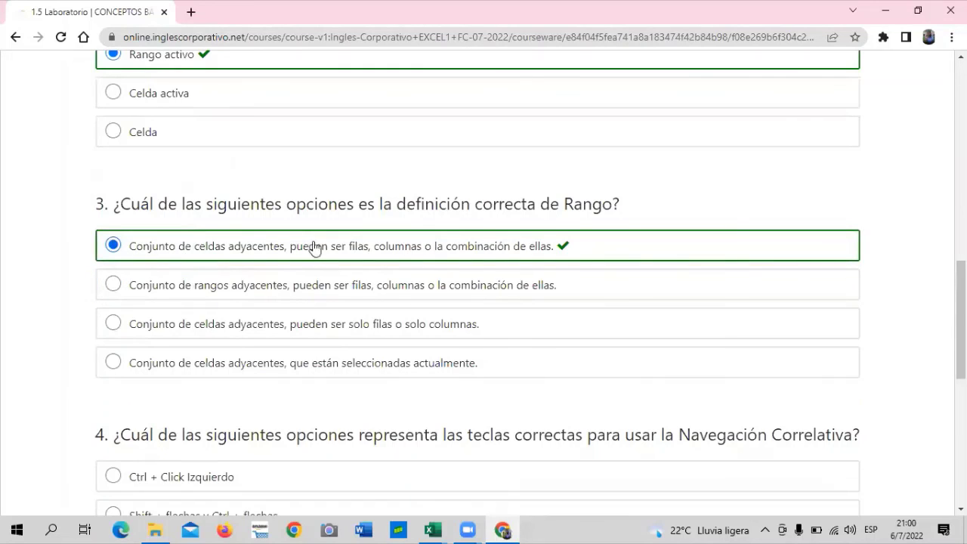
{"action": "scroll", "coordinate": [587, 262], "scroll_direction": "down", "scroll_amount": 2}
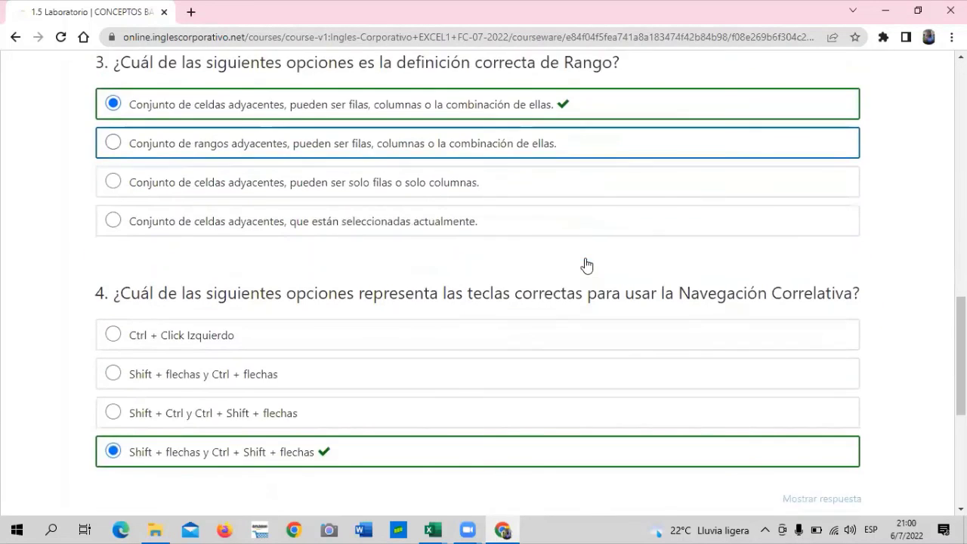
{"action": "scroll", "coordinate": [583, 264], "scroll_direction": "down", "scroll_amount": 2}
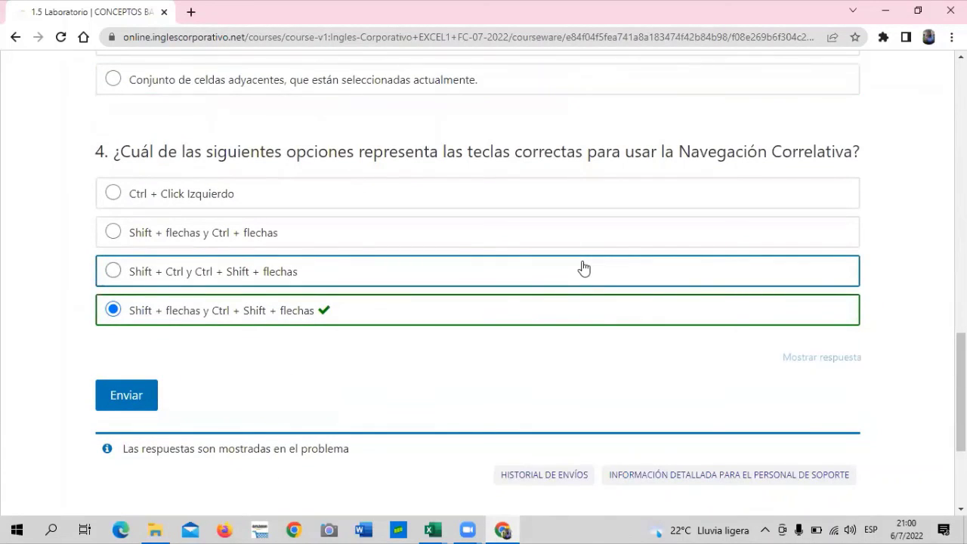